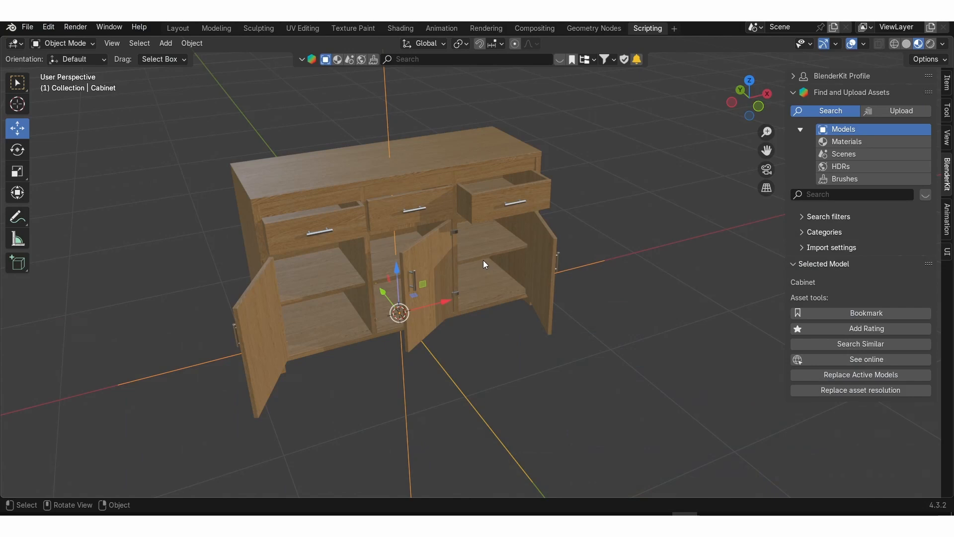
pyautogui.scroll(-5, 490, 267)
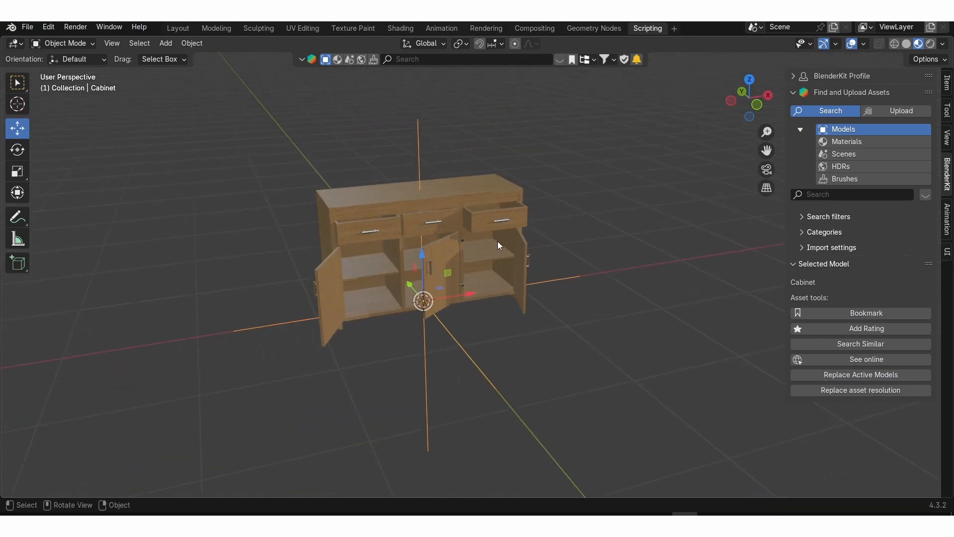
pyautogui.scroll(4, 511, 263)
pyautogui.scroll(-2, 461, 278)
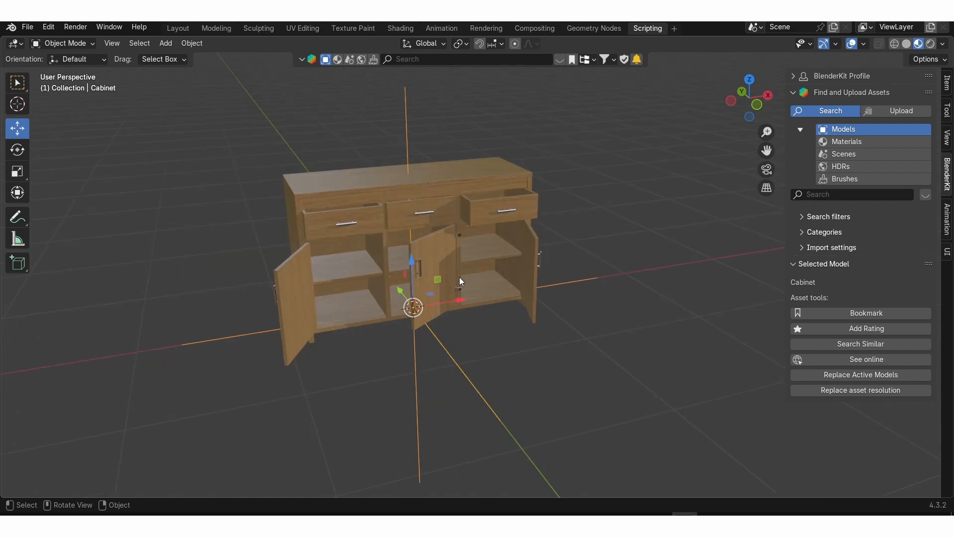
pyautogui.moveTo(459, 277); pyautogui.dragTo(478, 285, button='middle')
pyautogui.scroll(2, 452, 267)
pyautogui.moveTo(299, 245); pyautogui.dragTo(312, 276, button='middle')
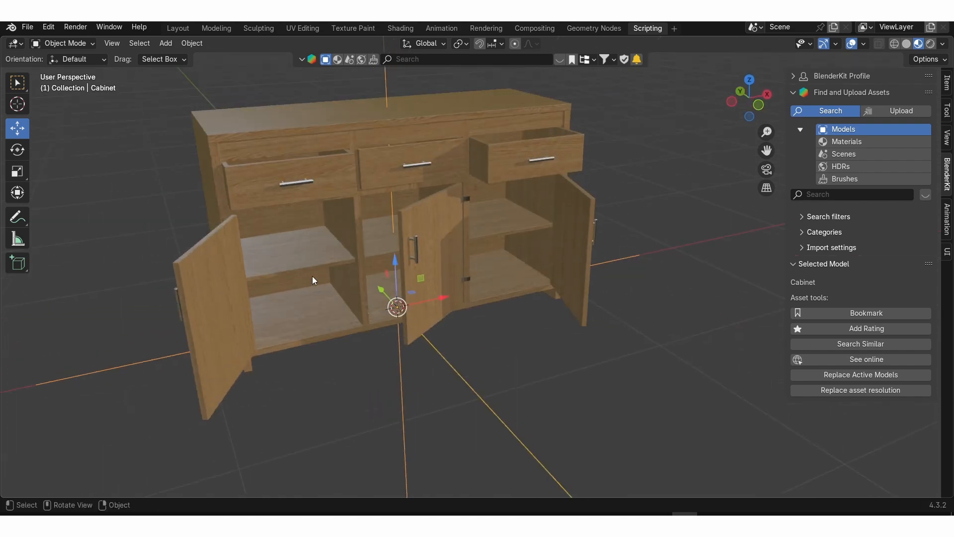
# Select the left door and show the cabinet in top orthographic view with solid shading and X-ray enabled
pyautogui.click(221, 284)
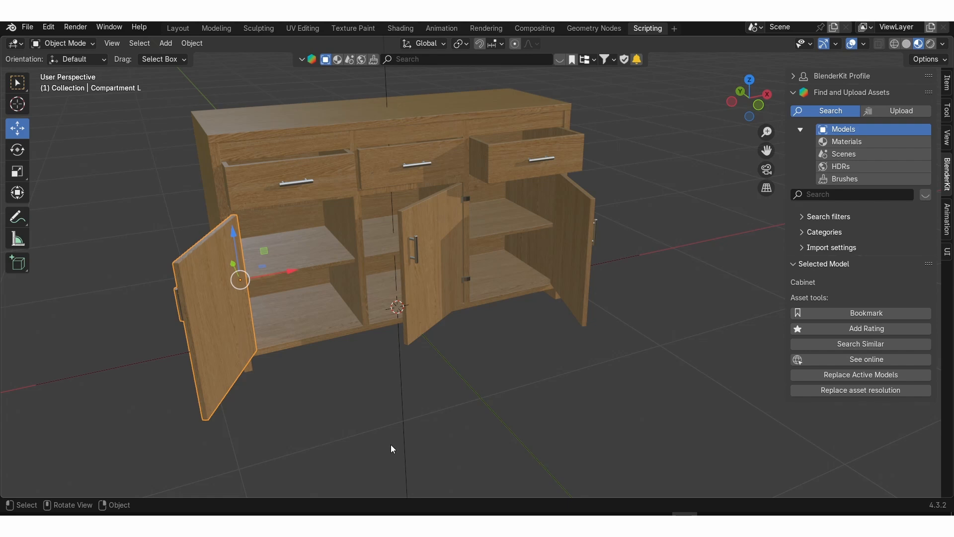
pyautogui.scroll(-3, 387, 380)
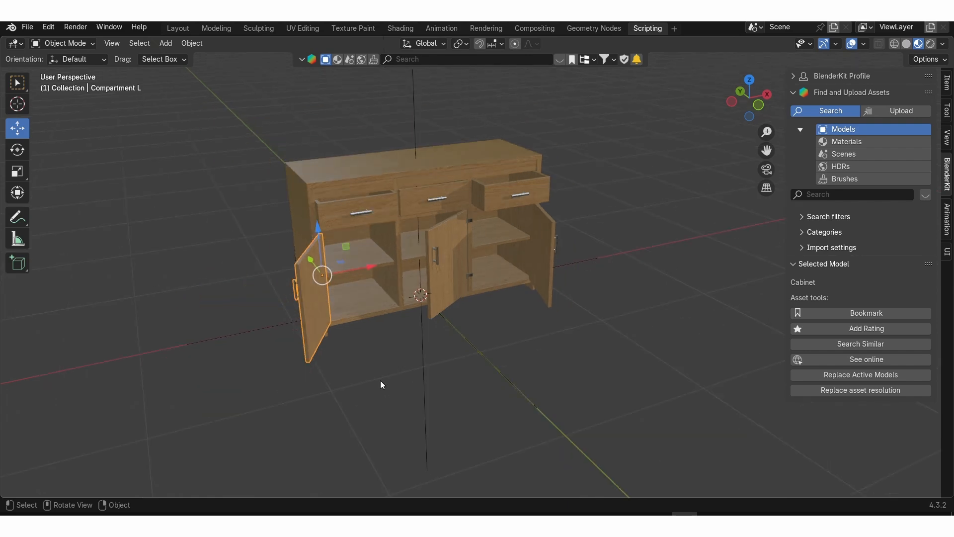
pyautogui.scroll(4, 356, 253)
pyautogui.press('KP_7')
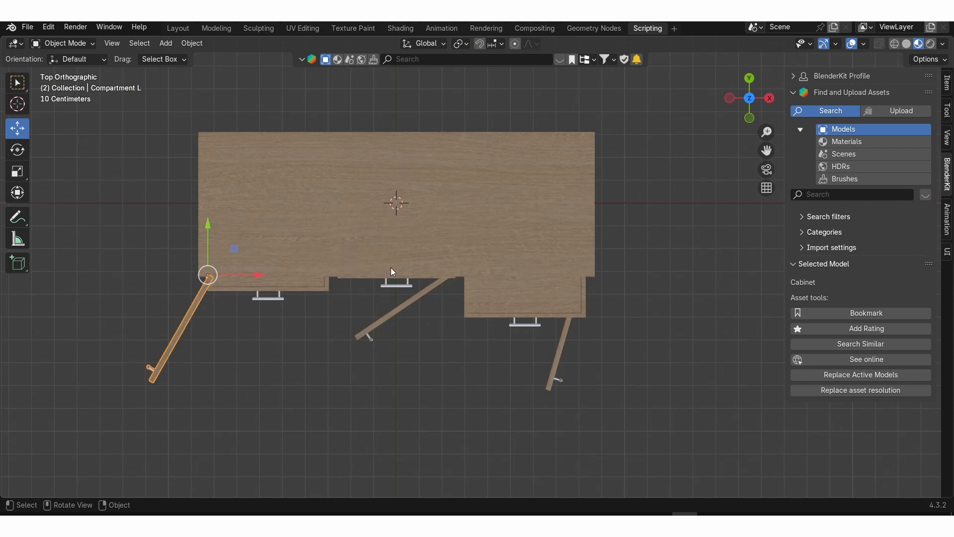
pyautogui.press('z')
pyautogui.click(529, 232)
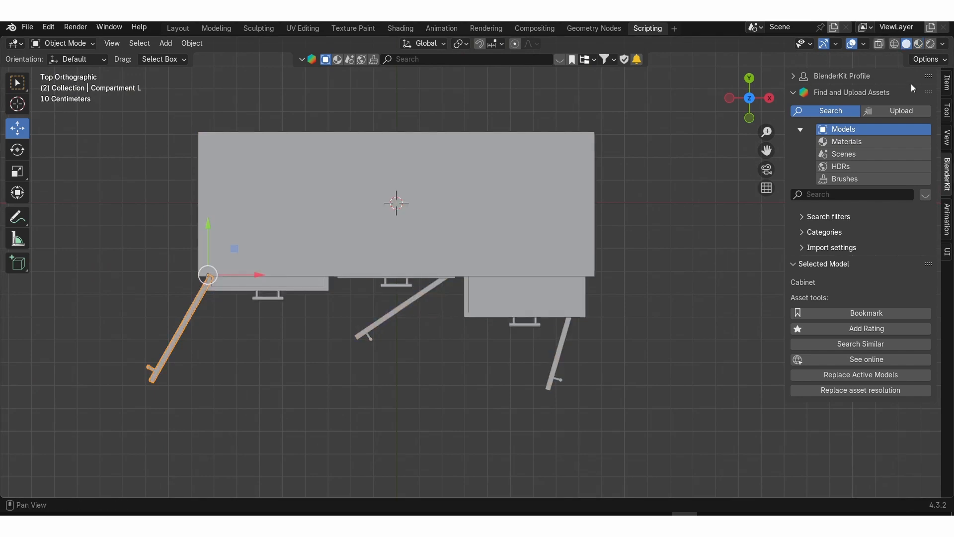
pyautogui.click(879, 44)
# Rotate the left door about its hinge until it is closed flush with the cabinet front
pyautogui.keyDown('shift'); pyautogui.moveTo(331, 192); pyautogui.dragTo(378, 195, button='middle'); pyautogui.keyUp('shift')
pyautogui.scroll(2, 400, 259)
pyautogui.press('r')
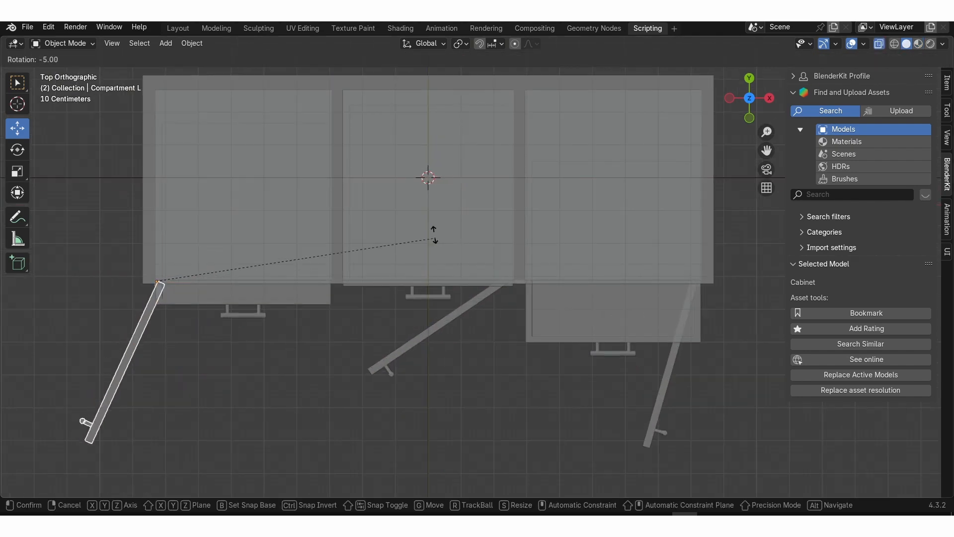
pyautogui.click(91, 168)
# Rotate the middle door closed, fine-tuning its angle until it is parallel to the cabinet front
pyautogui.click(475, 297)
pyautogui.press('r')
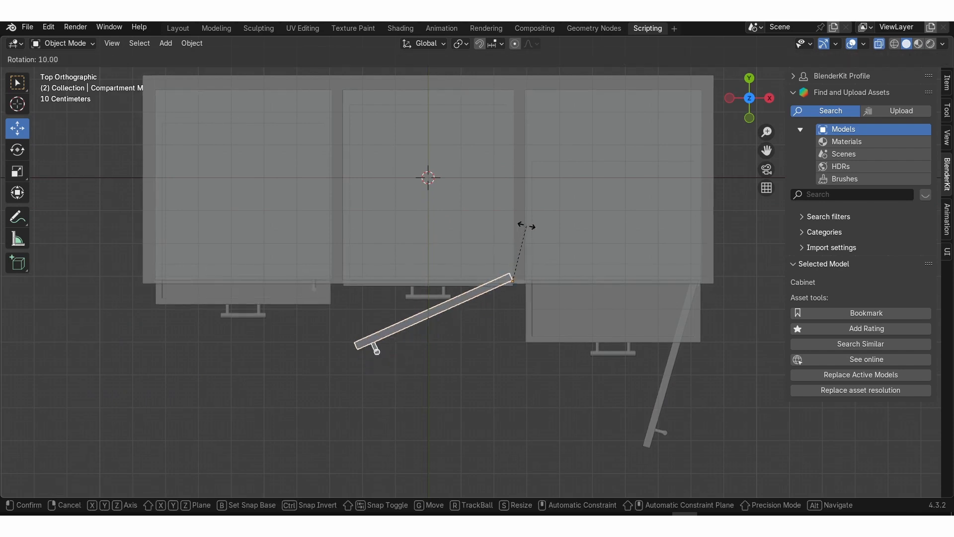
pyautogui.click(549, 233)
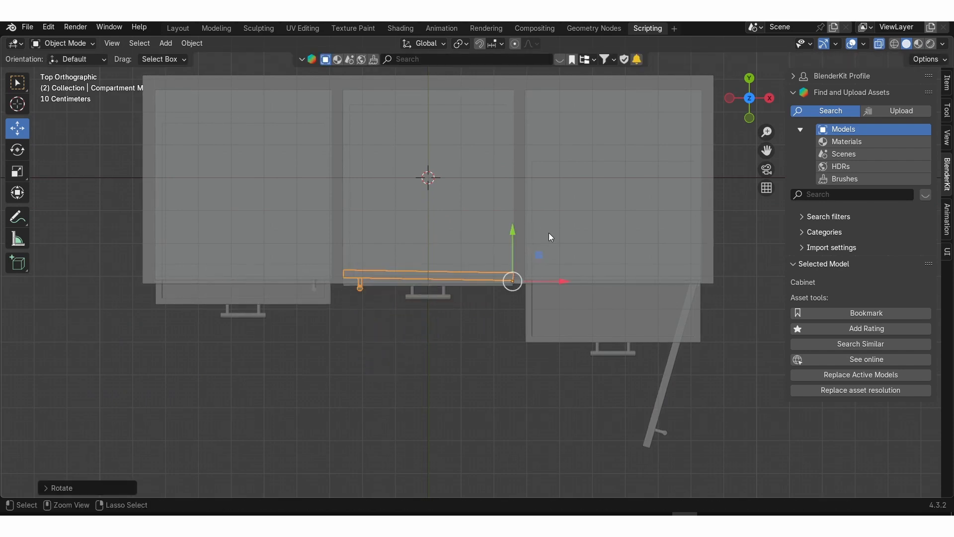
pyautogui.scroll(1, 605, 215)
pyautogui.press('r')
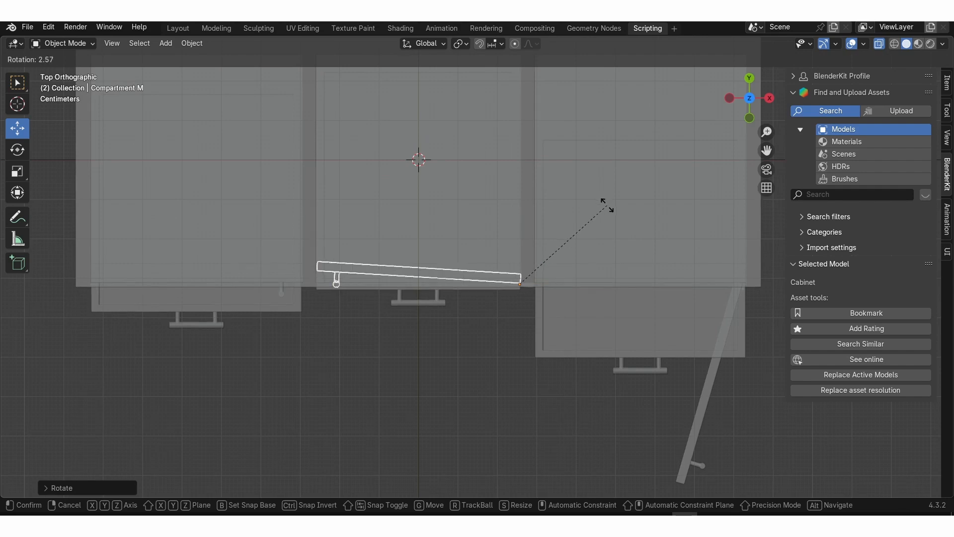
pyautogui.click(606, 203)
pyautogui.press('r')
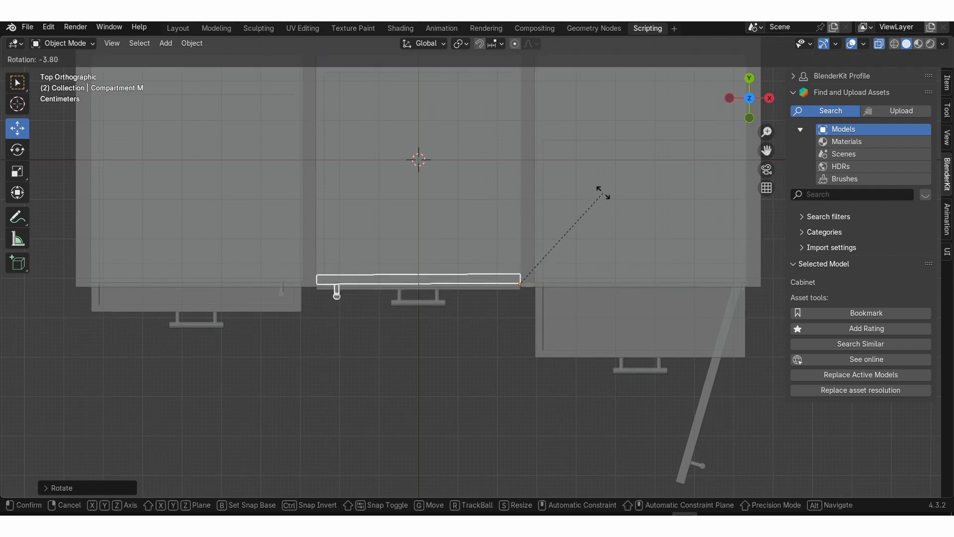
pyautogui.click(603, 196)
# Rotate the right door about 74 degrees to close it, and turn off X-ray
pyautogui.click(702, 389)
pyautogui.press('r')
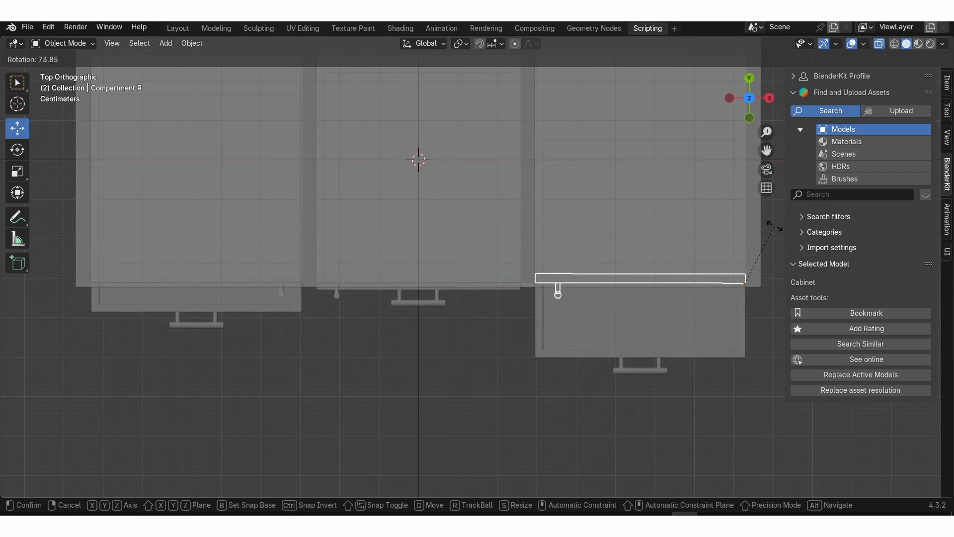
pyautogui.click(774, 226)
pyautogui.moveTo(490, 252); pyautogui.dragTo(378, 218, button='middle')
pyautogui.click(878, 45)
# Push the left drawer along the Y axis into the cabinet until it is closed
pyautogui.moveTo(326, 236); pyautogui.dragTo(449, 260, button='middle')
pyautogui.click(368, 226)
pyautogui.scroll(3, 360, 225)
pyautogui.moveTo(388, 232); pyautogui.dragTo(464, 218, button='middle')
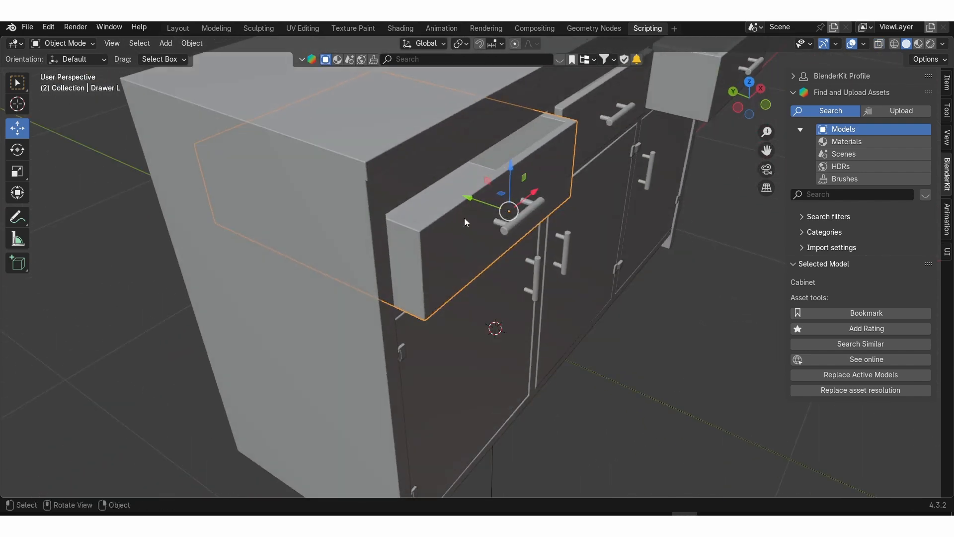
pyautogui.moveTo(478, 200); pyautogui.dragTo(447, 187)
# Slide the middle drawer along the Y axis until its front is flush with the cabinet
pyautogui.keyDown('shift'); pyautogui.moveTo(503, 169); pyautogui.dragTo(401, 270, button='middle'); pyautogui.keyUp('shift')
pyautogui.click(457, 249)
pyautogui.scroll(2, 458, 247)
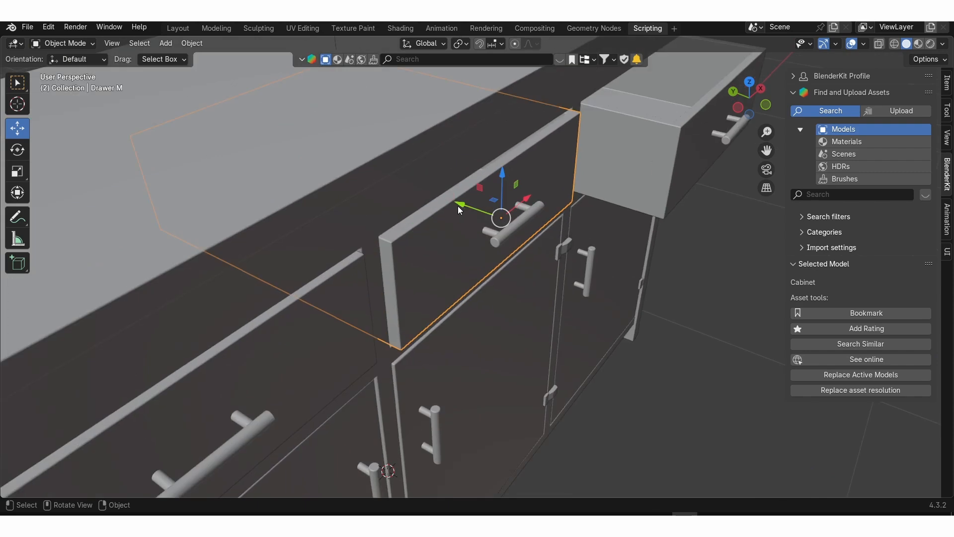
pyautogui.moveTo(459, 206); pyautogui.dragTo(446, 202)
# Move the right drawer along the Y axis into its compartment so that it is fully closed
pyautogui.keyDown('shift'); pyautogui.moveTo(643, 127); pyautogui.dragTo(536, 256, button='middle'); pyautogui.keyUp('shift')
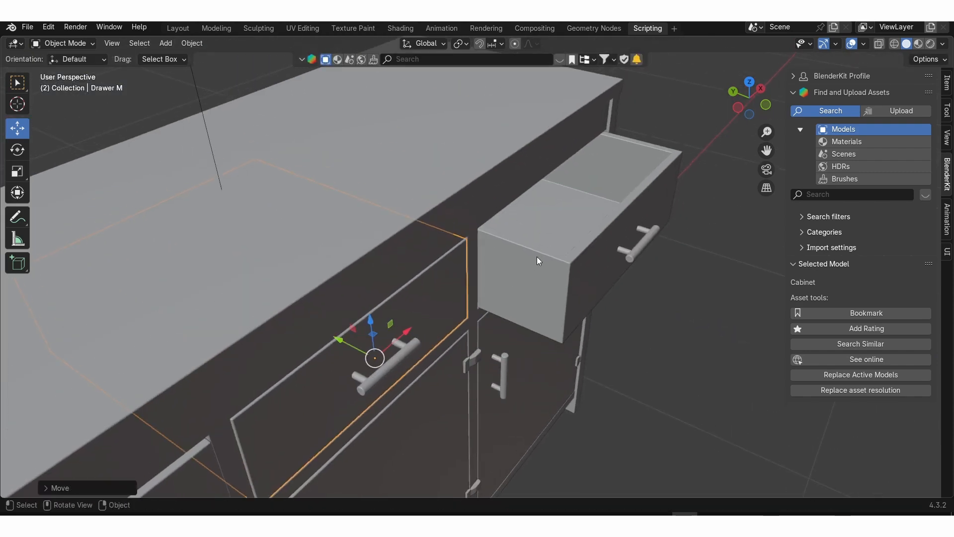
pyautogui.click(589, 227)
pyautogui.scroll(2, 590, 225)
pyautogui.moveTo(669, 220); pyautogui.dragTo(517, 192)
pyautogui.scroll(-5, 509, 253)
pyautogui.moveTo(510, 252); pyautogui.dragTo(389, 338, button='middle')
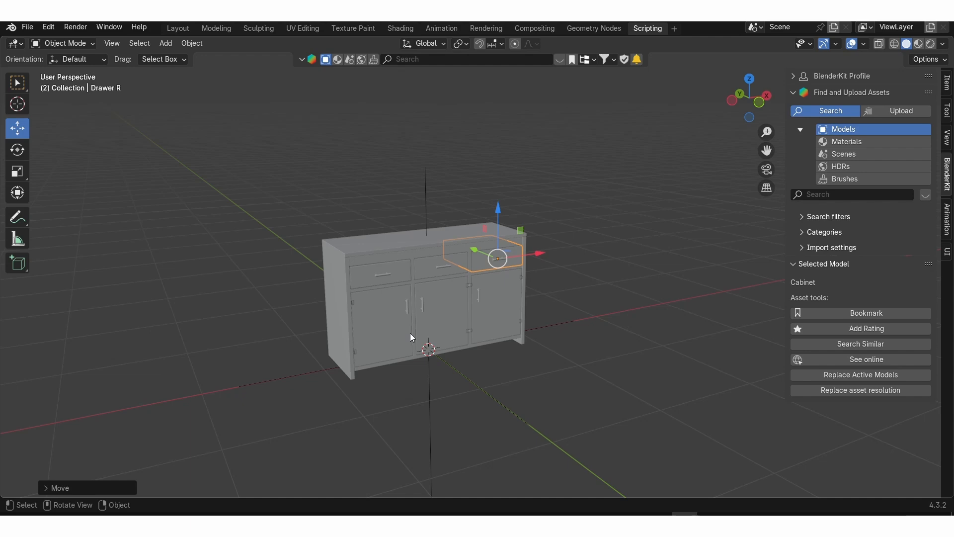
# Select all cabinet parts together with their parent empty and clear the parent while keeping the transformation
pyautogui.click(520, 293)
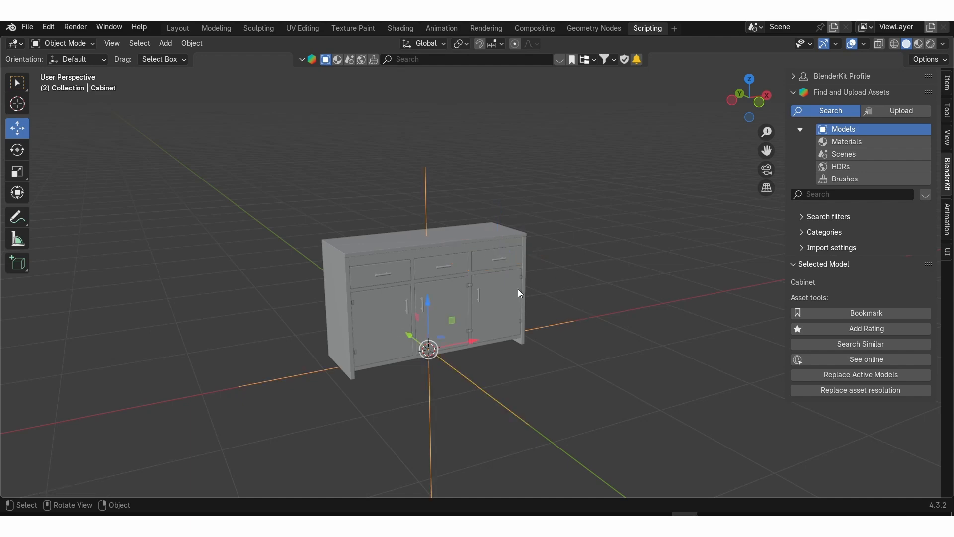
pyautogui.moveTo(266, 167); pyautogui.dragTo(588, 401)
pyautogui.moveTo(565, 327)
pyautogui.mouseDown()
pyautogui.moveTo(601, 363)
pyautogui.moveTo(568, 327)
pyautogui.mouseUp()
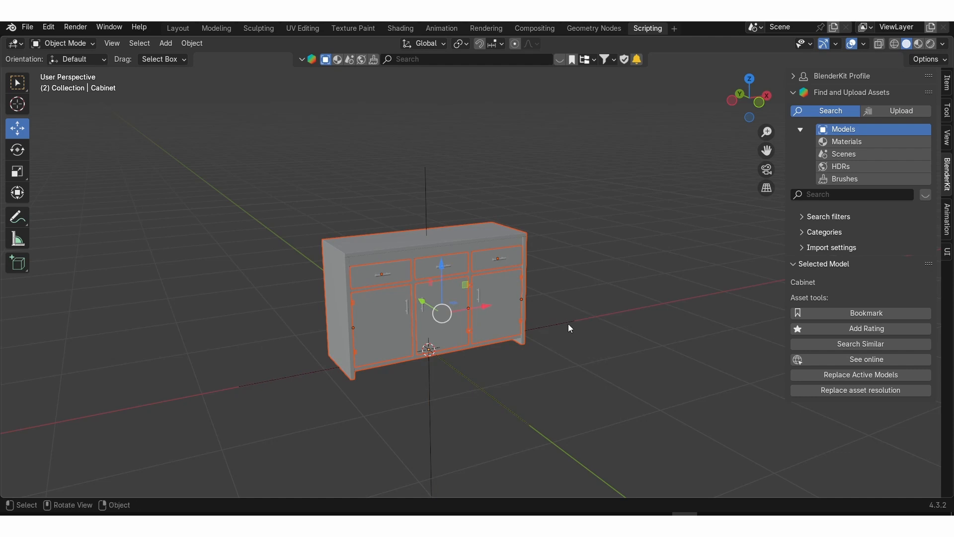
pyautogui.hotkey('alt', 'p')
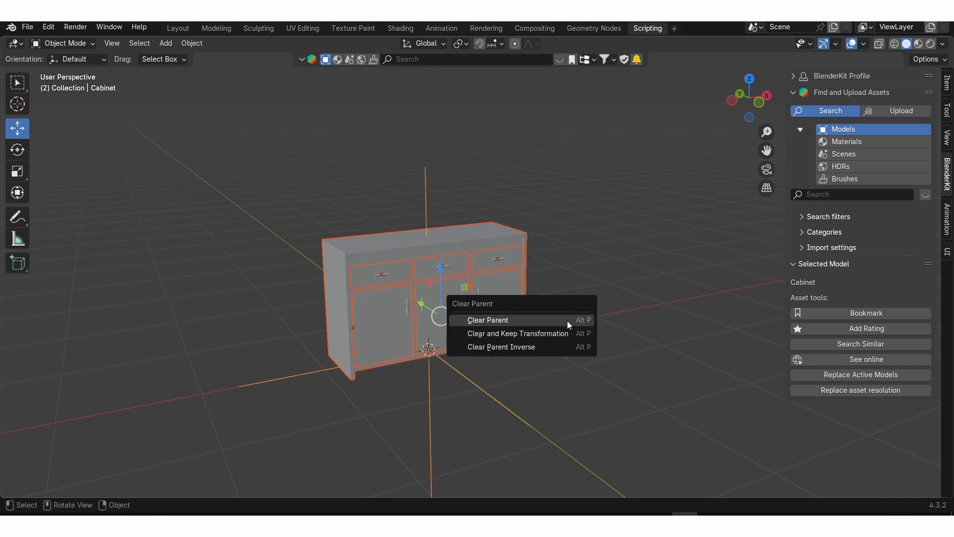
pyautogui.press('Down')
pyautogui.press('Return')
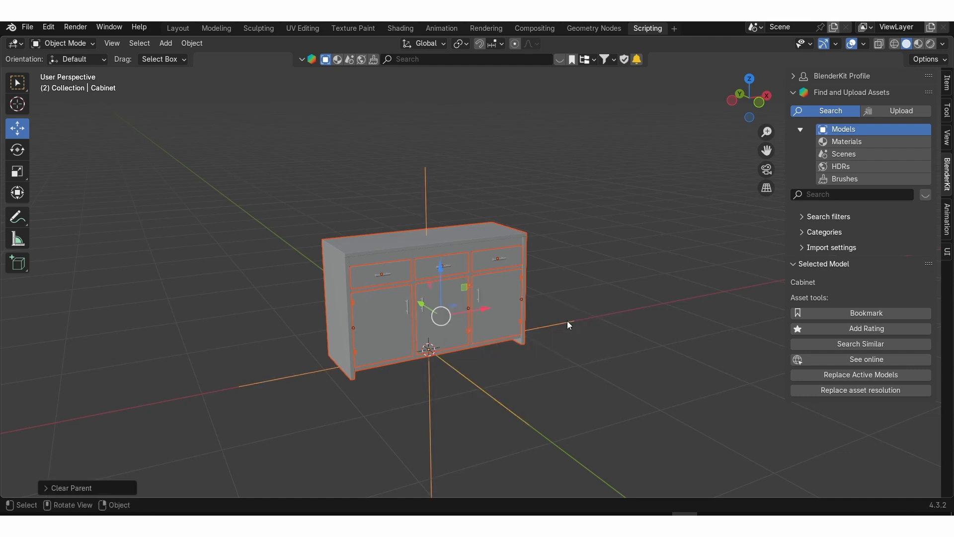
# Delete the empty named Cabinet that served as the parent of the parts
pyautogui.click(568, 321)
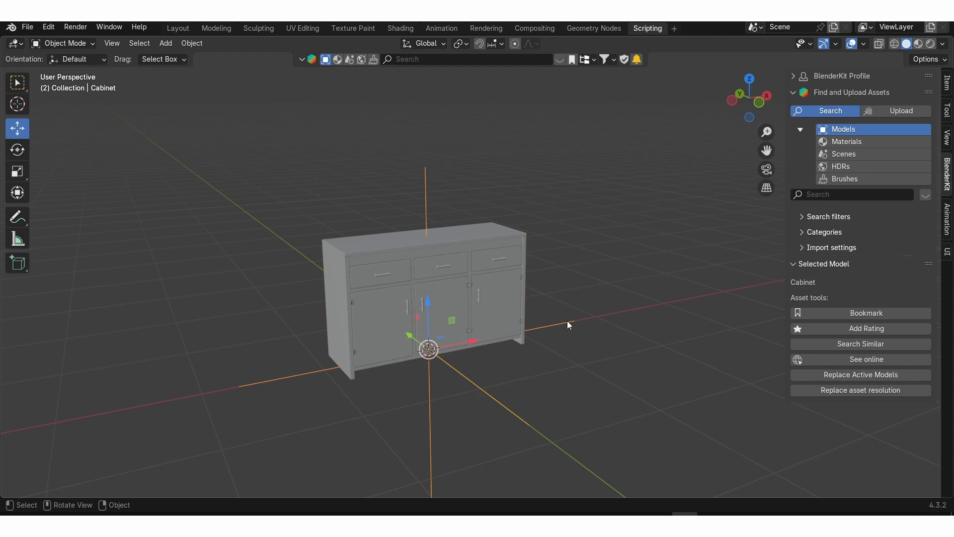
pyautogui.press('Delete')
pyautogui.scroll(1, 458, 324)
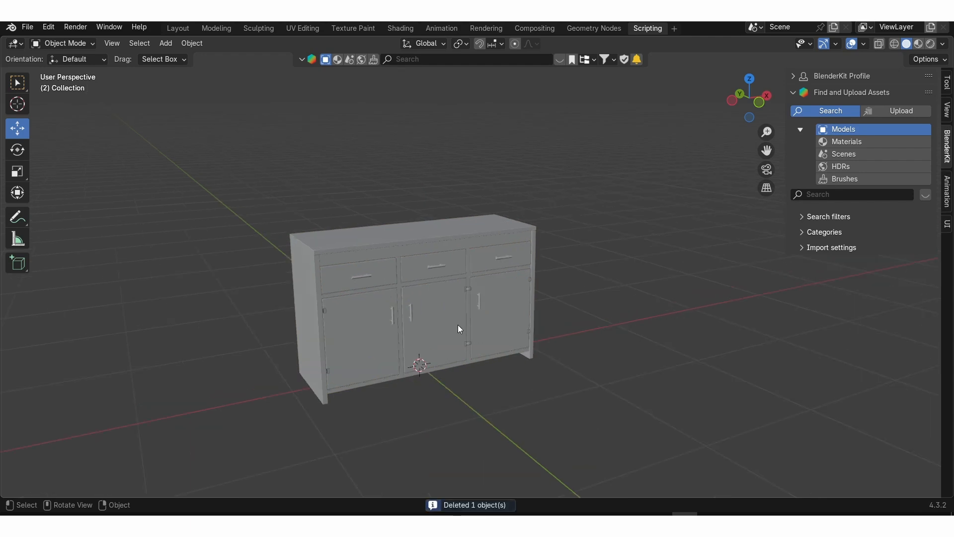
# Select the cabinet body and dismiss the antivirus pop-up
pyautogui.click(310, 292)
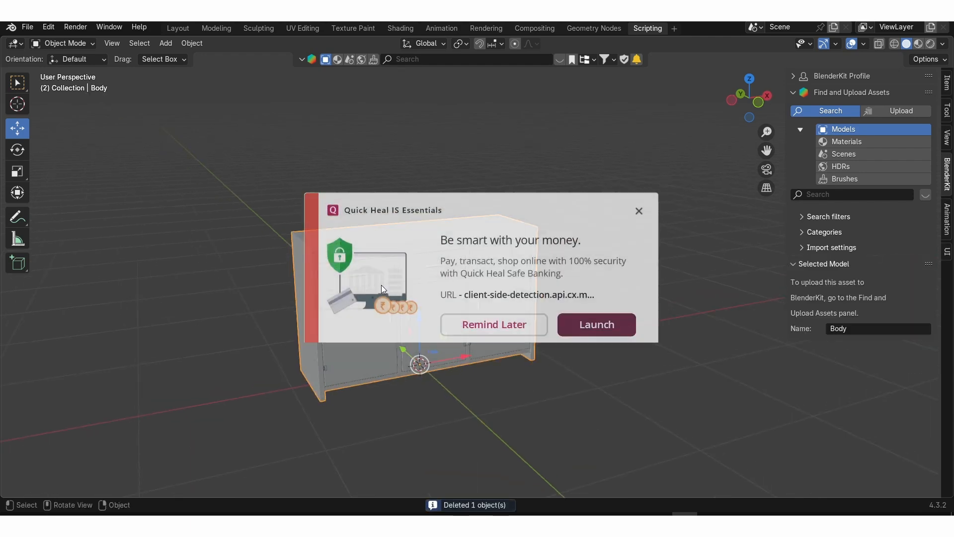
pyautogui.click(638, 200)
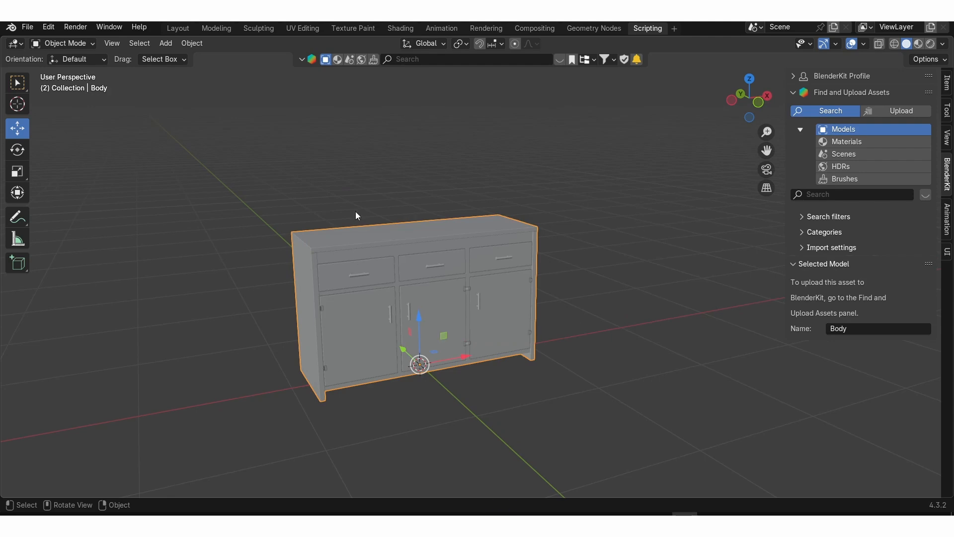
pyautogui.moveTo(356, 213); pyautogui.dragTo(417, 251, button='middle')
pyautogui.moveTo(348, 255); pyautogui.dragTo(373, 247, button='middle')
pyautogui.press('g')
pyautogui.rightClick(359, 175)
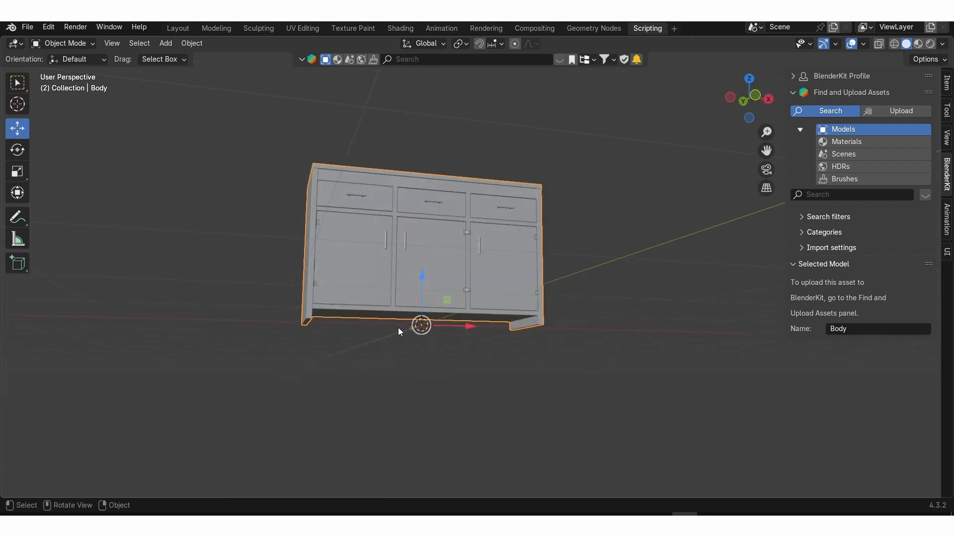
# Select the bottom faces of the body's two side panels in Edit Mode and snap the 3D cursor to the selection
pyautogui.scroll(3, 395, 329)
pyautogui.moveTo(392, 331); pyautogui.dragTo(443, 354, button='middle')
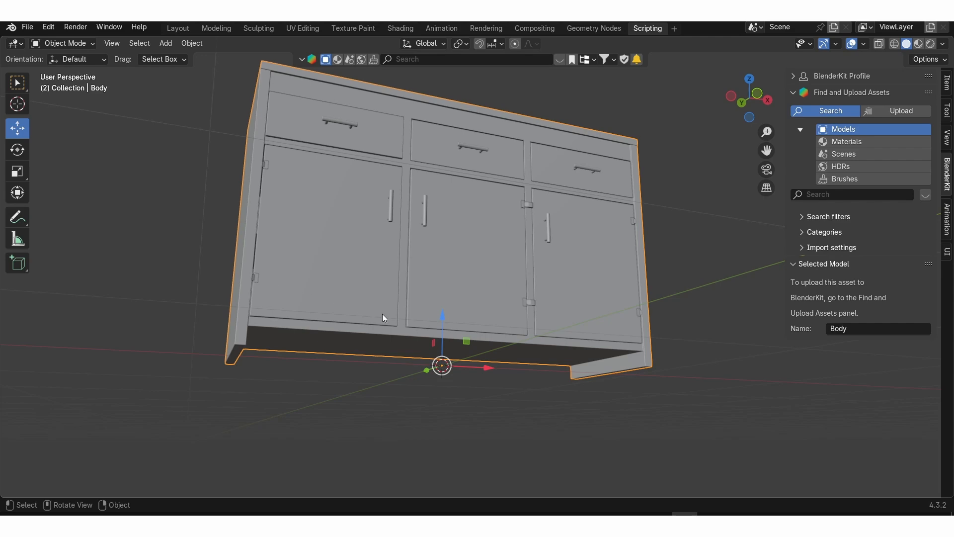
pyautogui.press('Tab')
pyautogui.moveTo(382, 318); pyautogui.dragTo(298, 298, button='middle')
pyautogui.press('3')
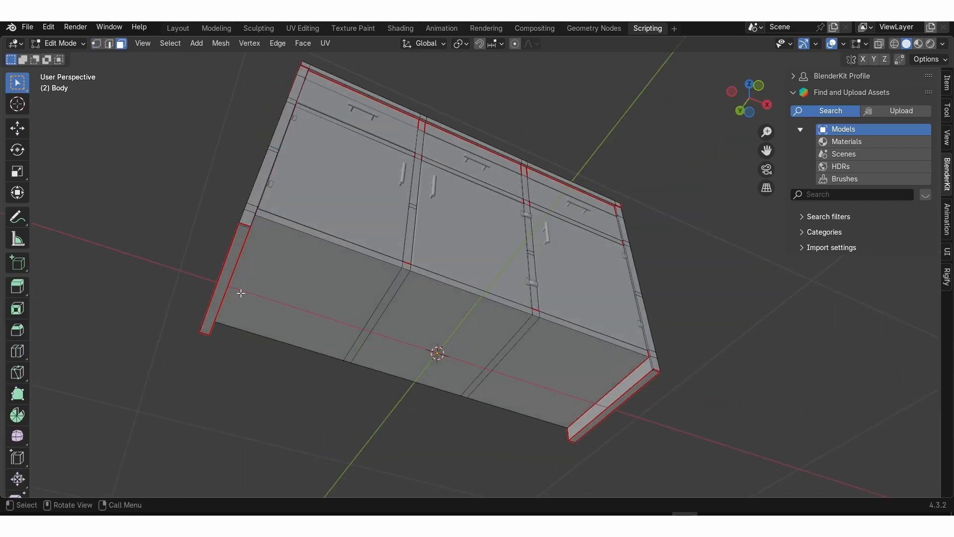
pyautogui.click(232, 268)
pyautogui.keyDown('shift'); pyautogui.click(636, 385); pyautogui.keyUp('shift')
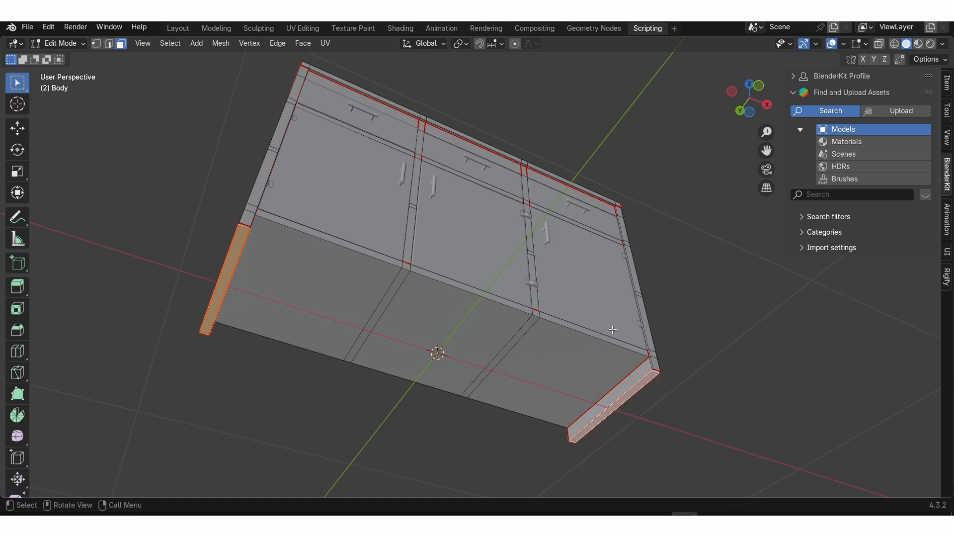
pyautogui.moveTo(612, 329); pyautogui.dragTo(528, 373, button='middle')
pyautogui.hotkey('shift', 's')
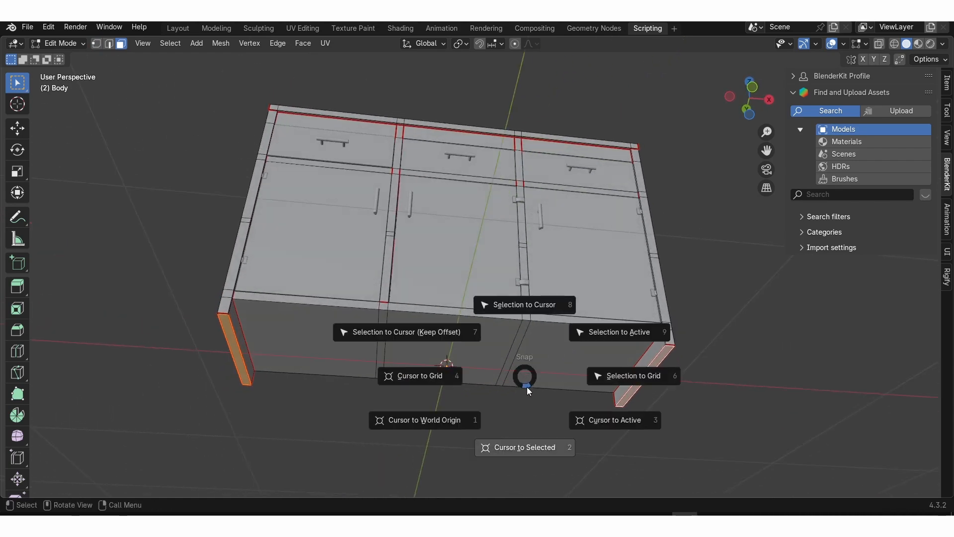
pyautogui.click(530, 454)
pyautogui.moveTo(529, 452); pyautogui.dragTo(516, 405, button='middle')
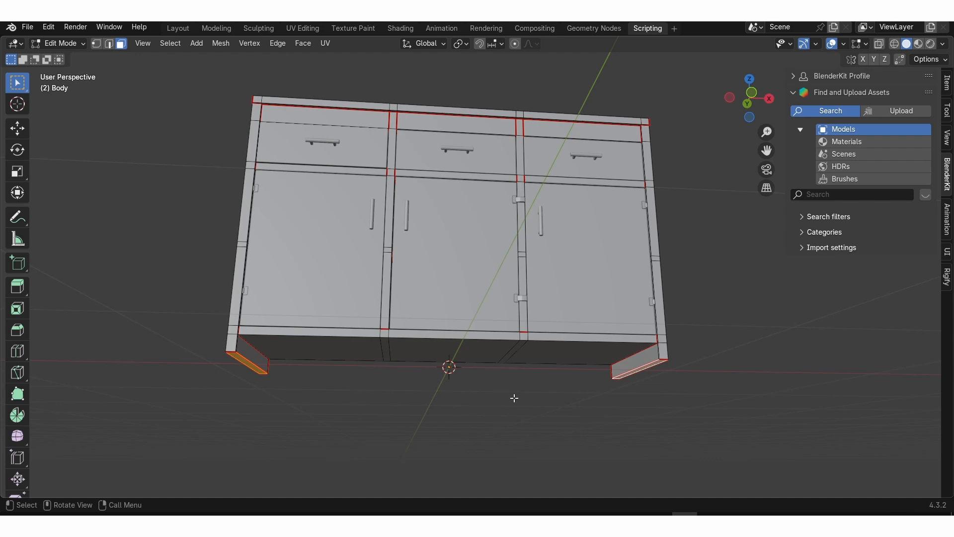
# Return to Object Mode and set the cabinet body's origin to the 3D cursor
pyautogui.press('Tab')
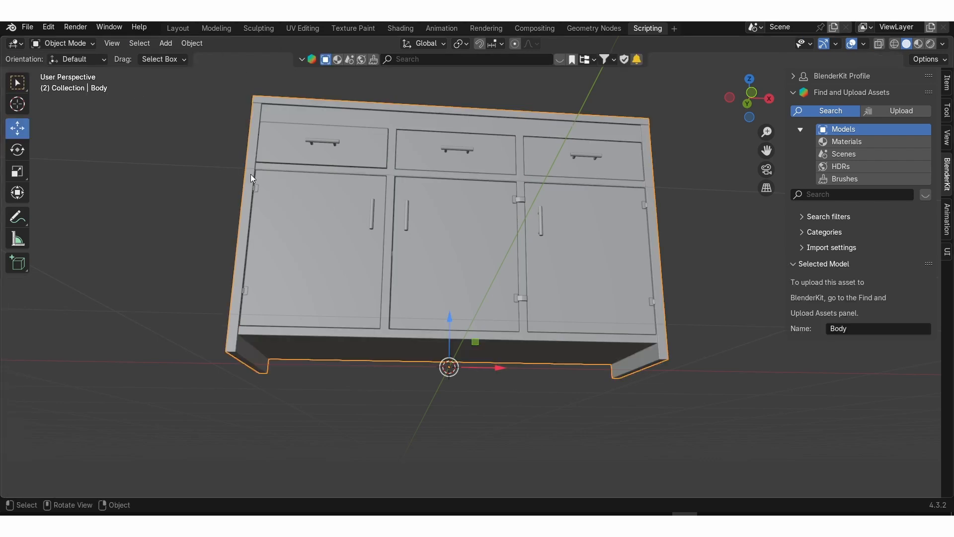
pyautogui.click(191, 44)
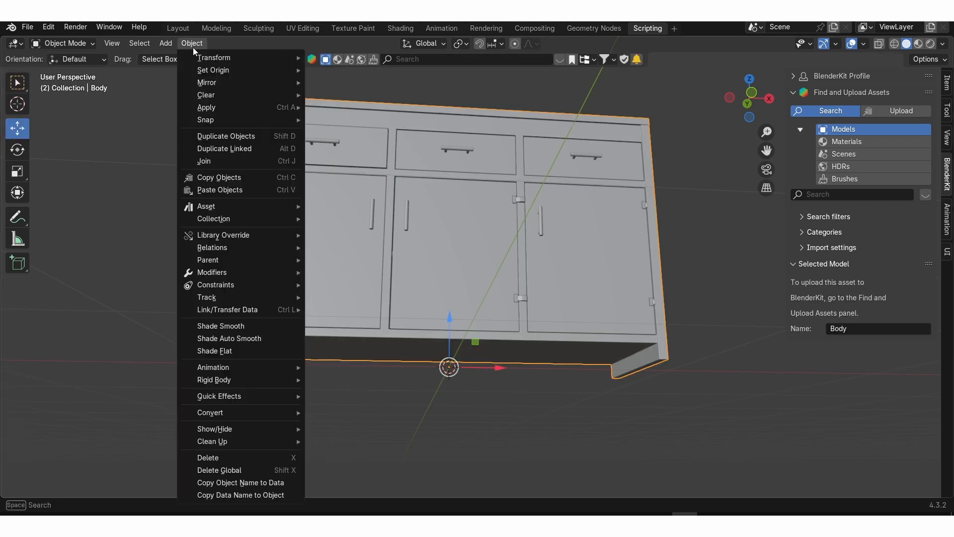
pyautogui.moveTo(231, 71)
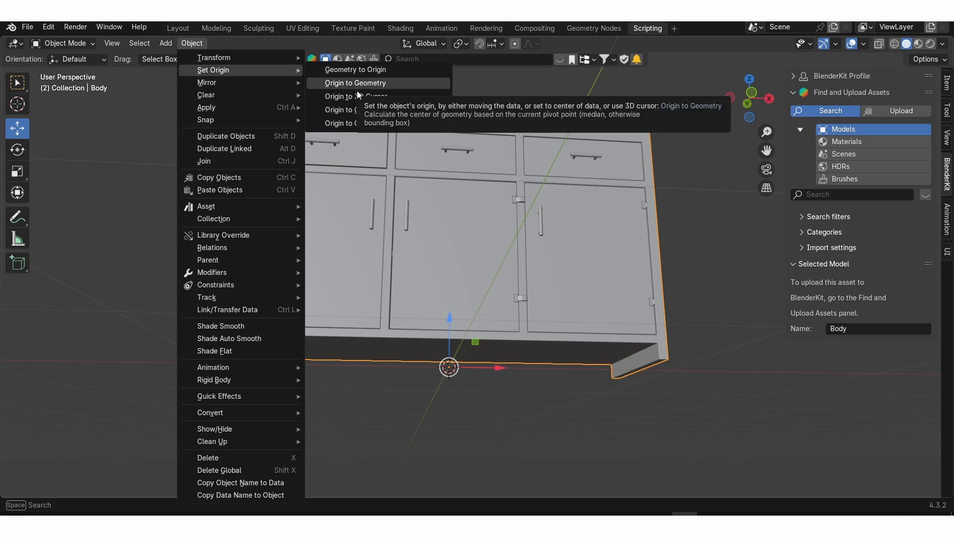
pyautogui.click(377, 94)
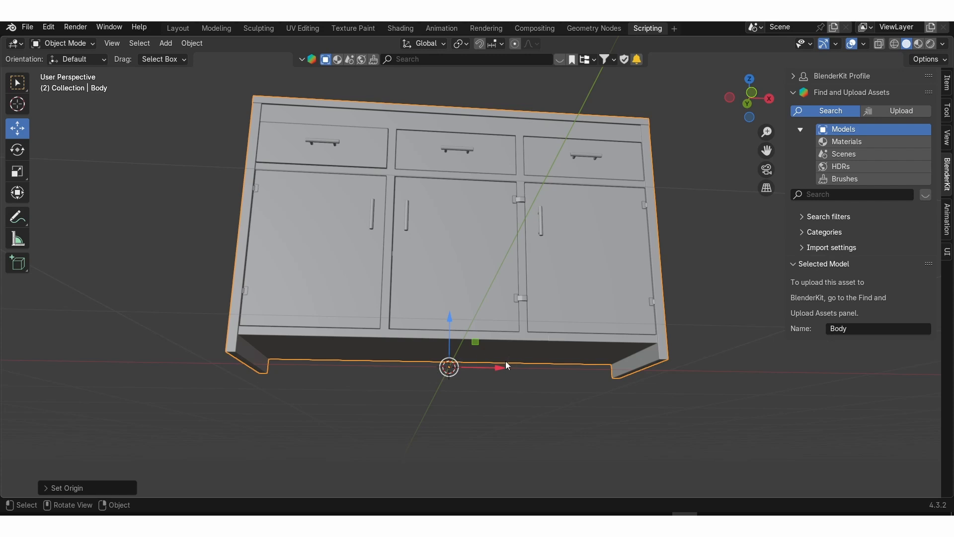
# Split the viewport horizontally, make the lower area a Timeline and show the body's transform values
pyautogui.scroll(-1, 498, 366)
pyautogui.moveTo(499, 370); pyautogui.dragTo(482, 367, button='middle')
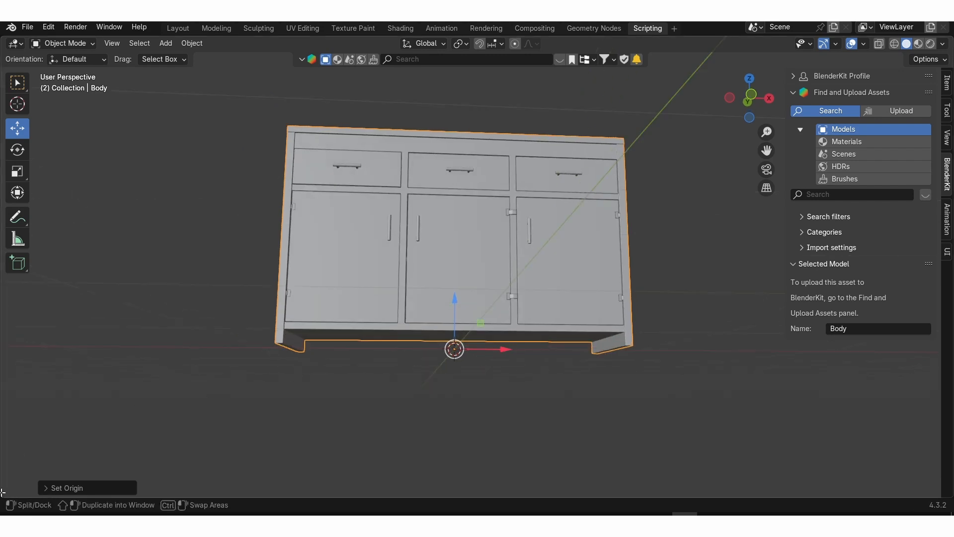
pyautogui.moveTo(2, 492); pyautogui.dragTo(5, 390)
pyautogui.click(14, 396)
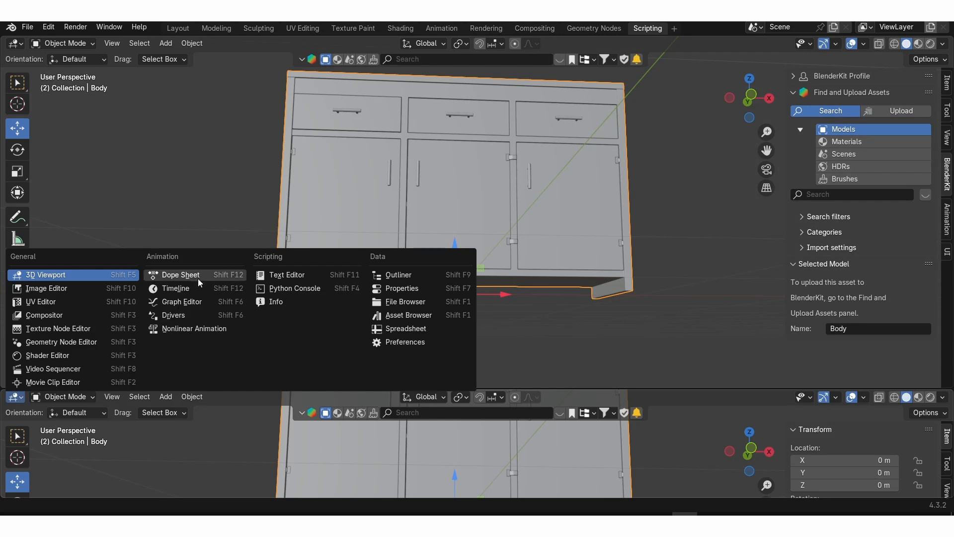
pyautogui.click(188, 287)
pyautogui.moveTo(314, 388)
pyautogui.mouseDown()
pyautogui.moveTo(313, 364)
pyautogui.moveTo(315, 375)
pyautogui.mouseUp()
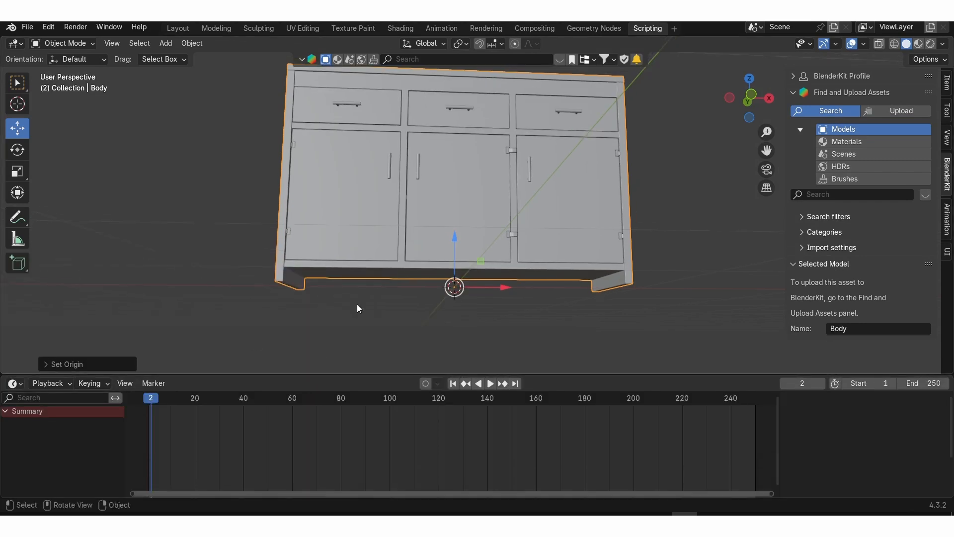
pyautogui.scroll(-3, 356, 308)
pyautogui.click(946, 83)
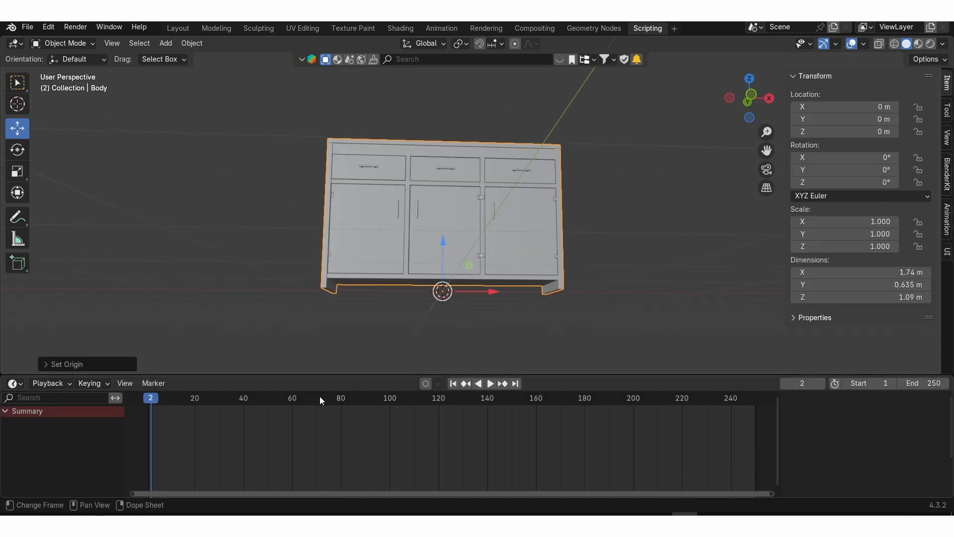
# Advance the animation to frame 20
pyautogui.scroll(2, 166, 410)
pyautogui.press('space')
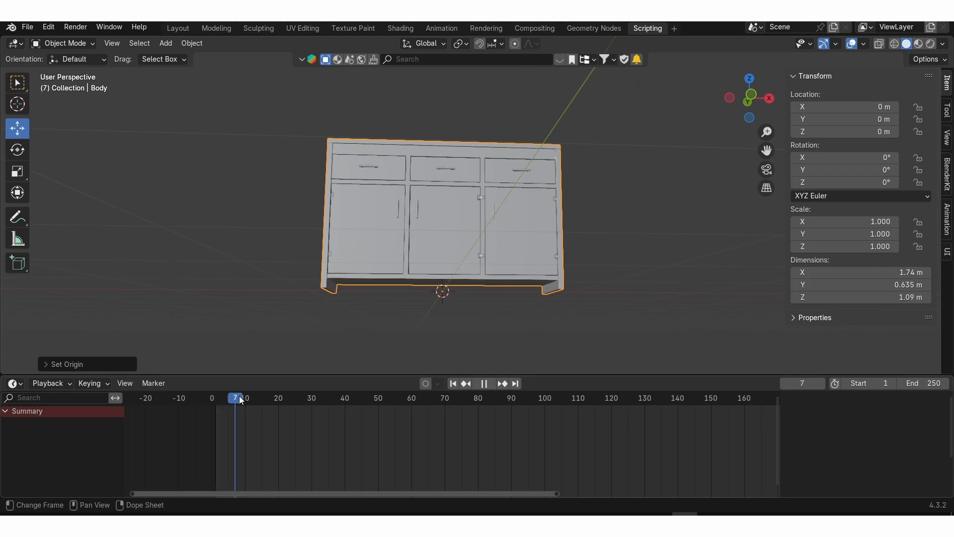
pyautogui.press('space')
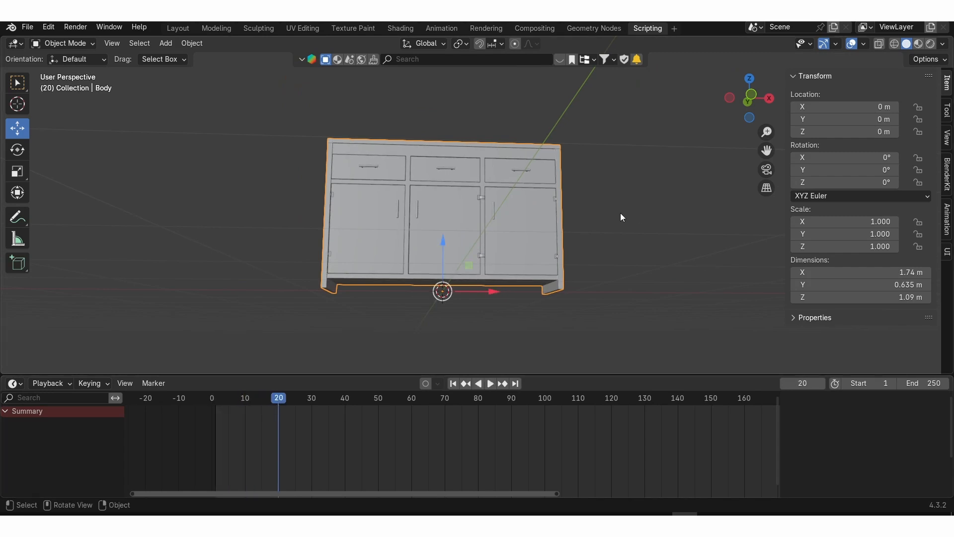
pyautogui.press('i')
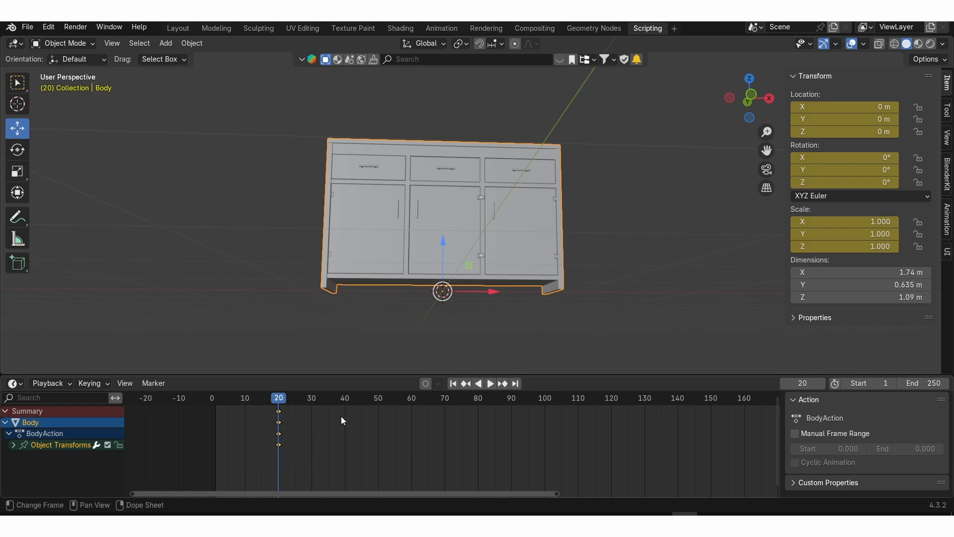
pyautogui.press('Delete')
pyautogui.hotkey('ctrl', 'z')
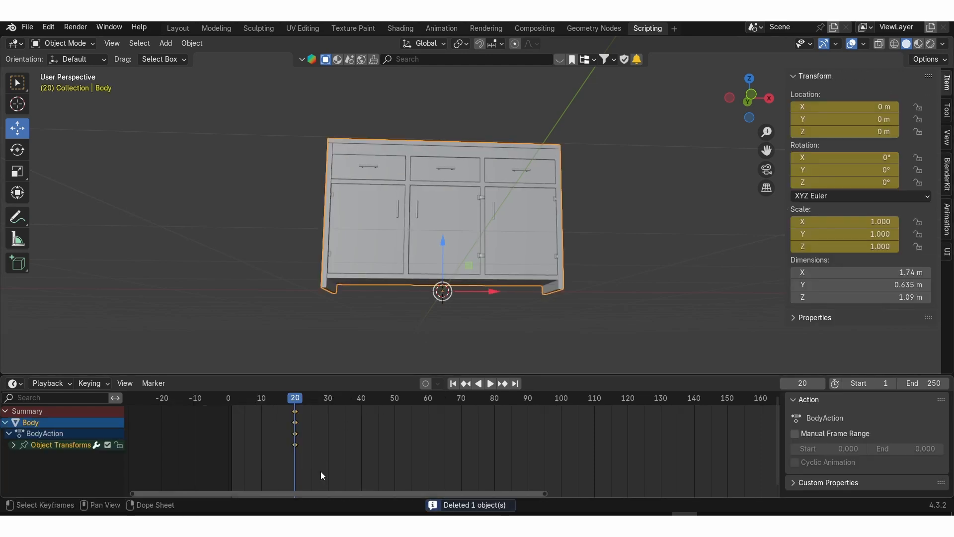
pyautogui.keyDown('ctrl'); pyautogui.scroll(3, 320, 471); pyautogui.keyUp('ctrl')
pyautogui.moveTo(316, 462); pyautogui.dragTo(237, 402)
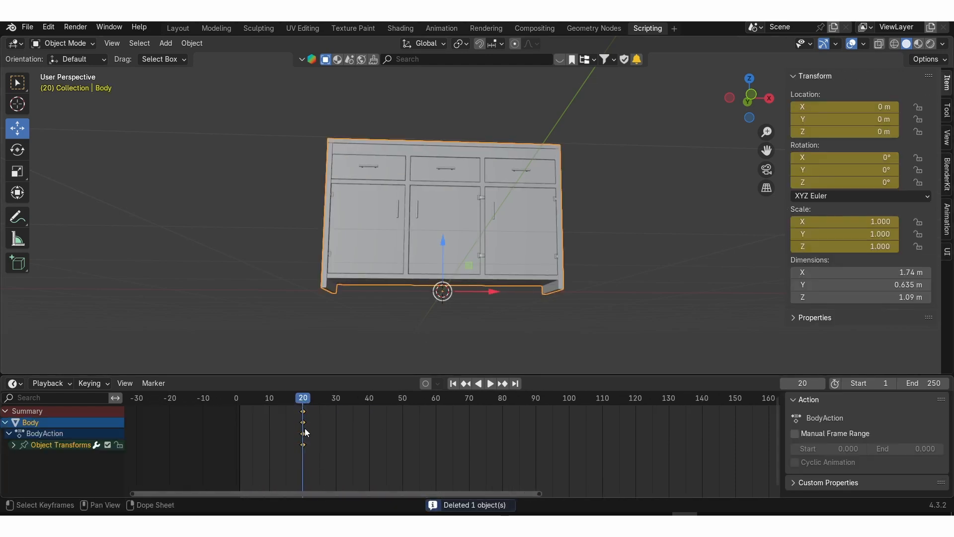
pyautogui.press('Delete')
# Insert a Location, Rotation & Scale keyframe for the cabinet body at frame 20
pyautogui.press('k')
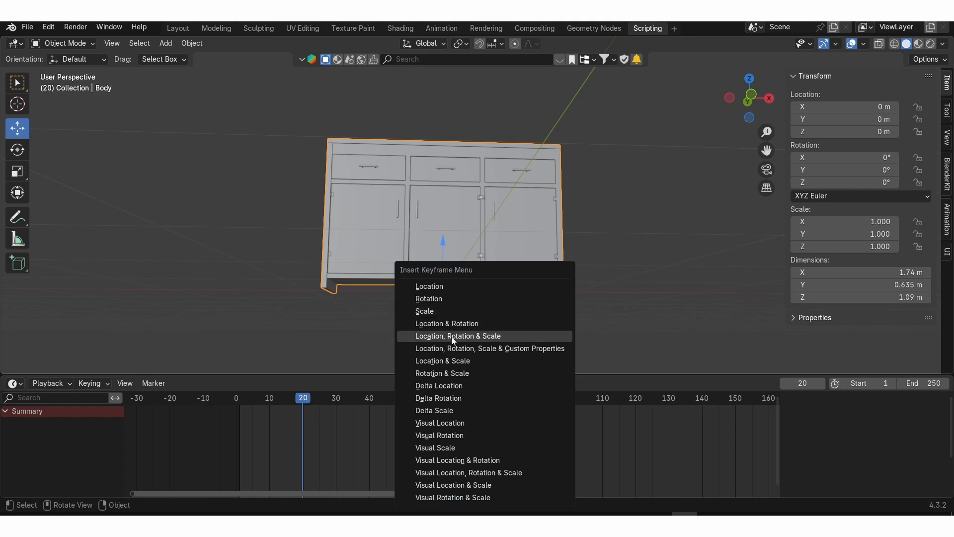
pyautogui.click(491, 336)
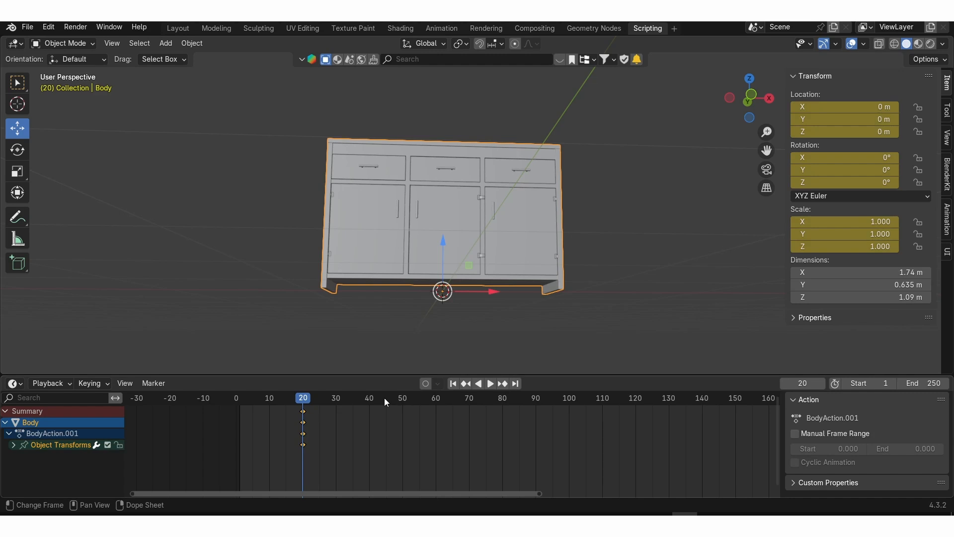
# At frame 1, set the body's scale to 0 on all axes and insert a Location, Rotation & Scale keyframe
pyautogui.hotkey('shift', 'Left')
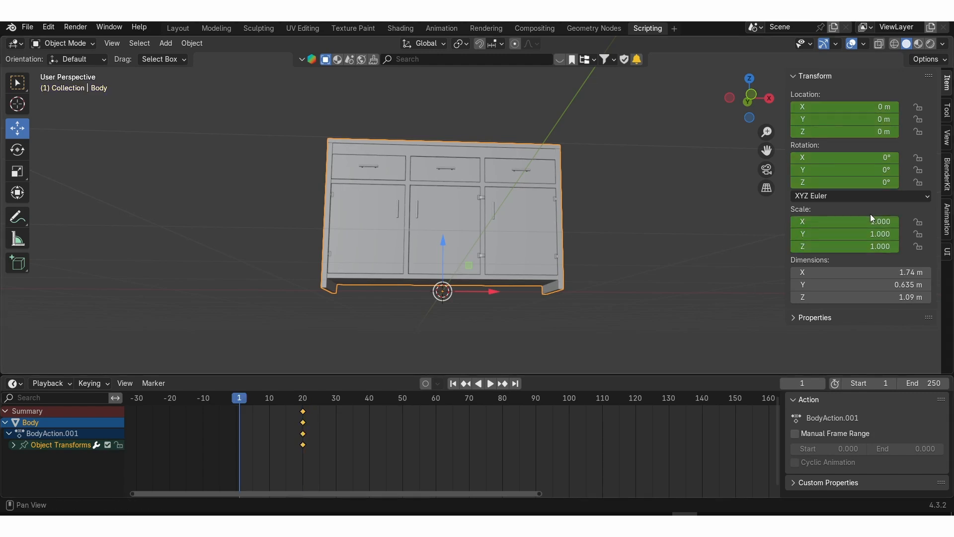
pyautogui.moveTo(872, 221)
pyautogui.mouseDown()
pyautogui.moveTo(875, 245)
pyautogui.moveTo(878, 221)
pyautogui.mouseUp()
pyautogui.write('0')
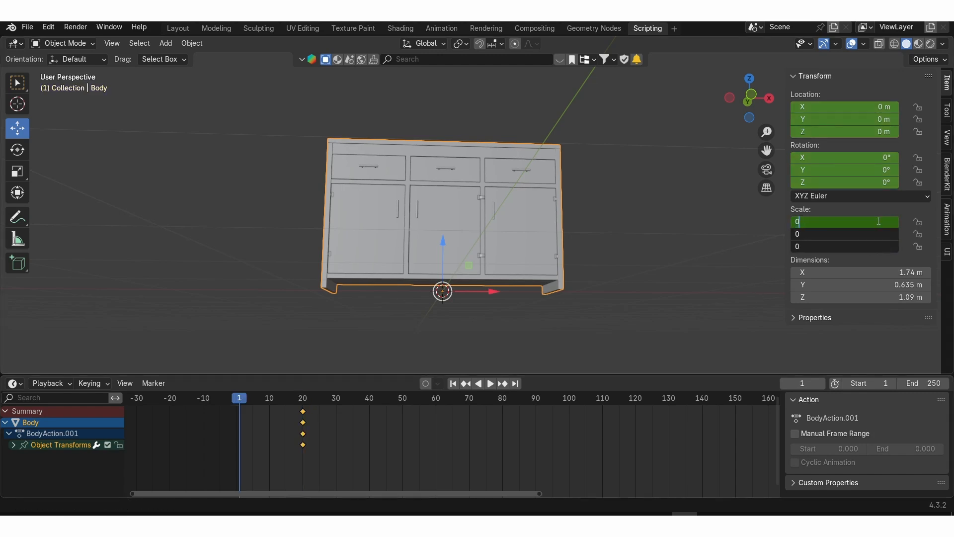
pyautogui.press('Return')
pyautogui.moveTo(606, 220); pyautogui.dragTo(579, 207, button='middle')
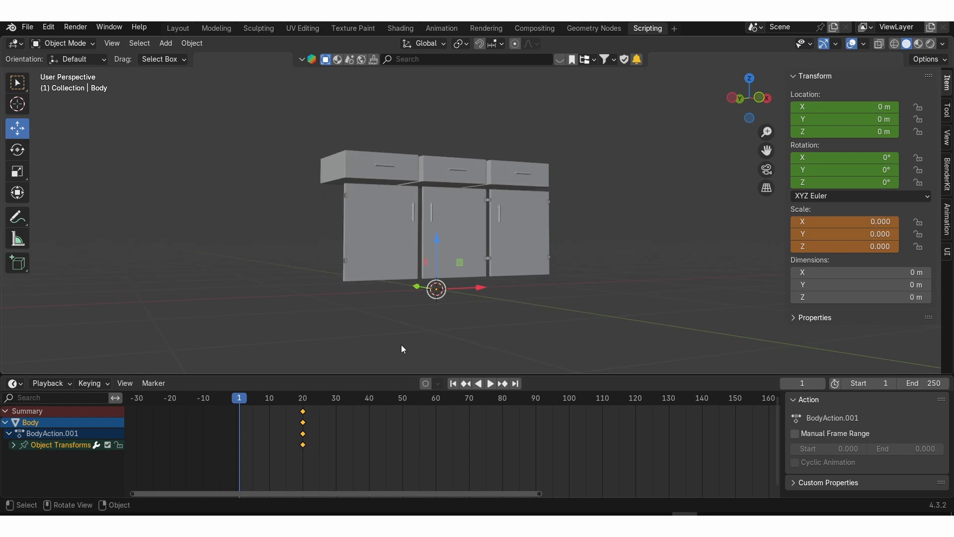
pyautogui.press('i')
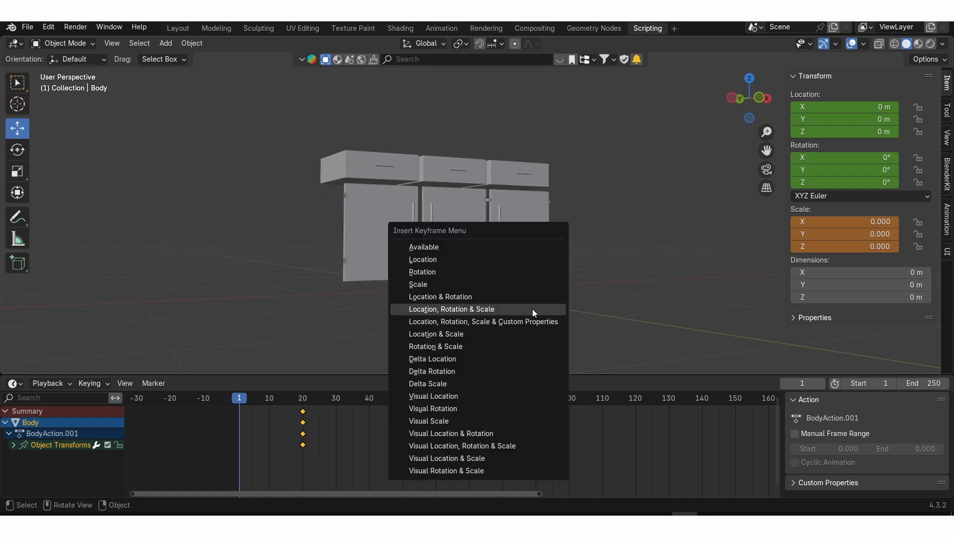
pyautogui.click(532, 309)
# Move the body's frame 20 keyframes to frame 30 and paste a copy of them at frame 20
pyautogui.press('space')
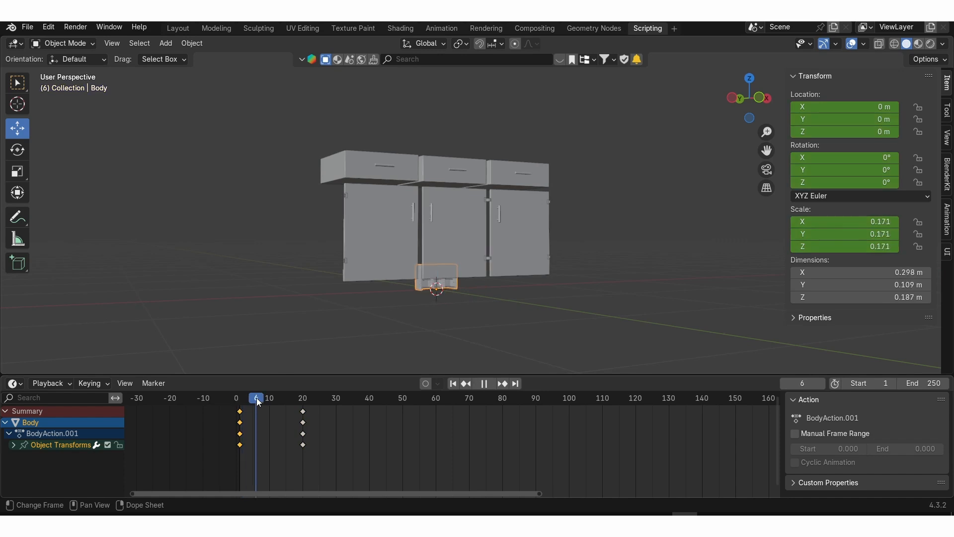
pyautogui.moveTo(258, 402); pyautogui.dragTo(303, 398)
pyautogui.moveTo(326, 455); pyautogui.dragTo(285, 421)
pyautogui.press('g')
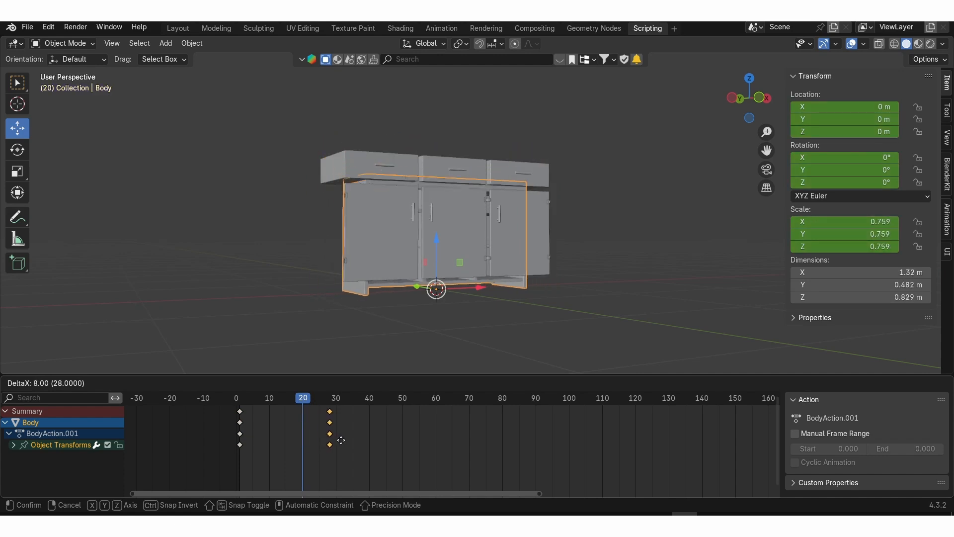
pyautogui.click(346, 449)
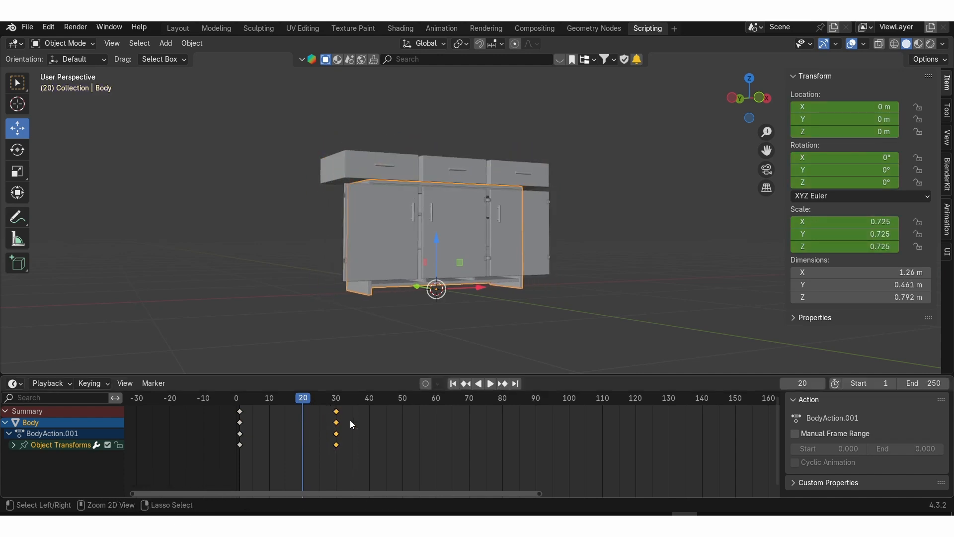
pyautogui.hotkey('ctrl', 'c')
pyautogui.hotkey('ctrl', 'v')
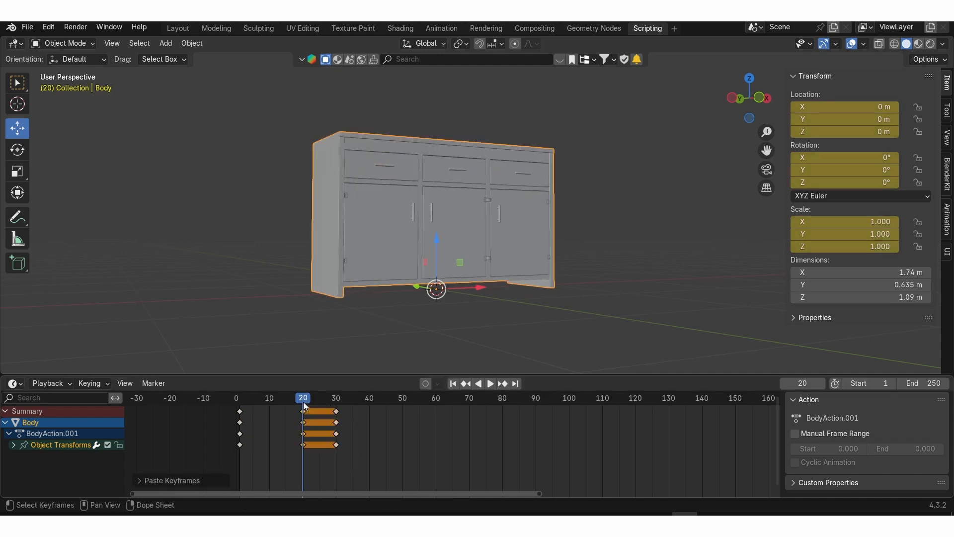
# At frame 20, raise the body about 0.173 m, tilt it about 2.1° around Y and insert a Location, Rotation & Scale keyframe
pyautogui.press('KP_1')
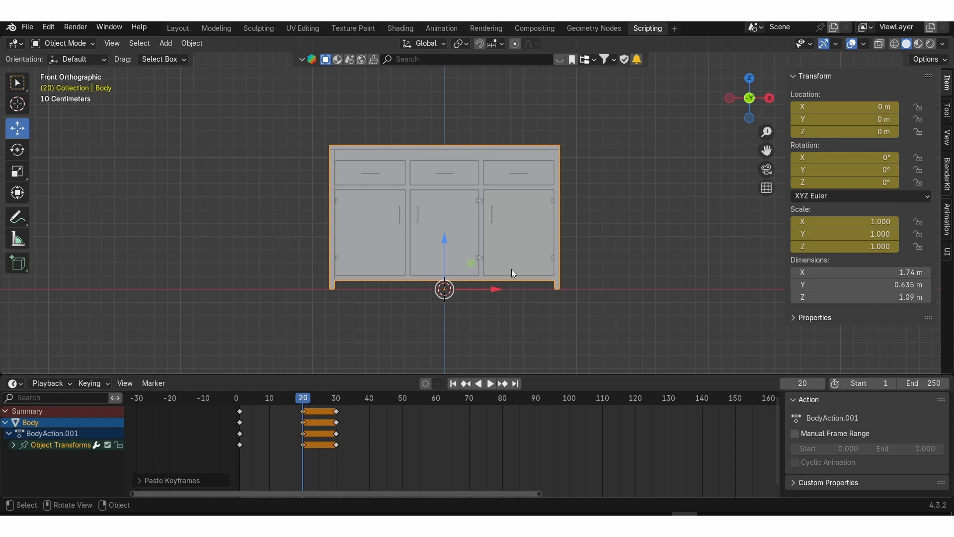
pyautogui.press('g')
pyautogui.press('z')
pyautogui.click(517, 231)
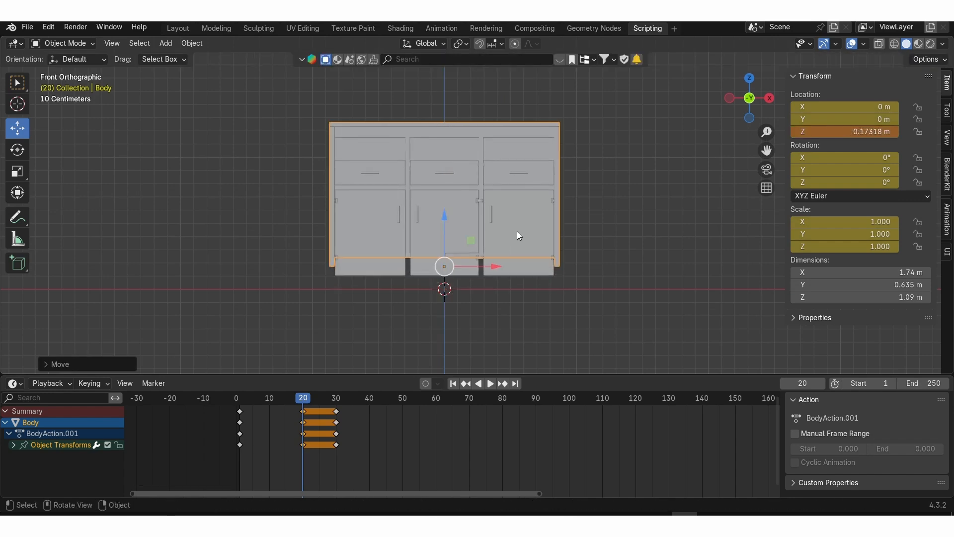
pyautogui.press('r')
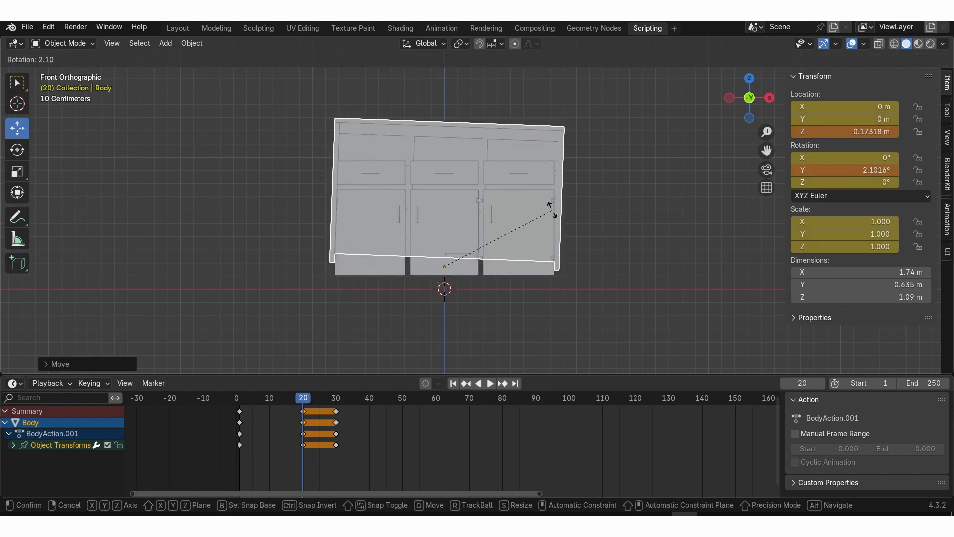
pyautogui.click(552, 212)
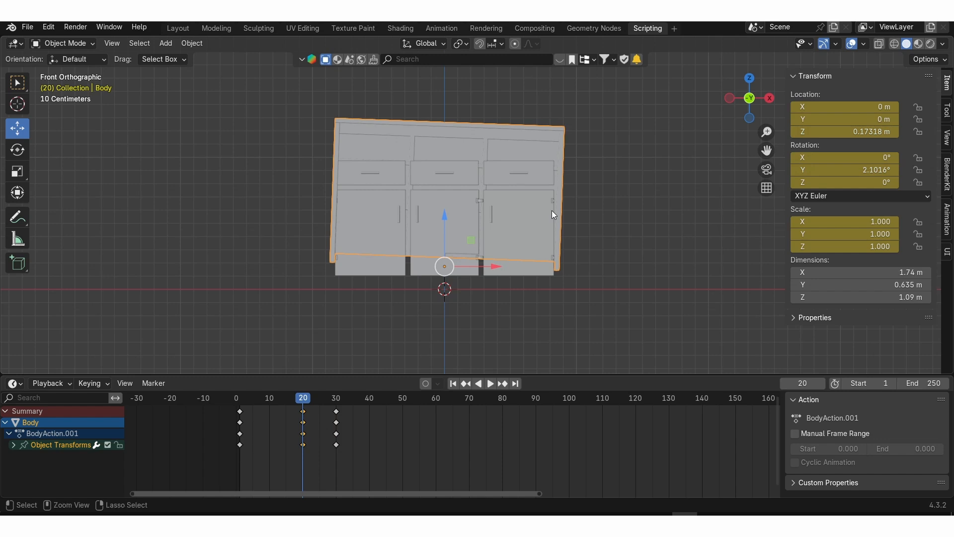
pyautogui.press('k')
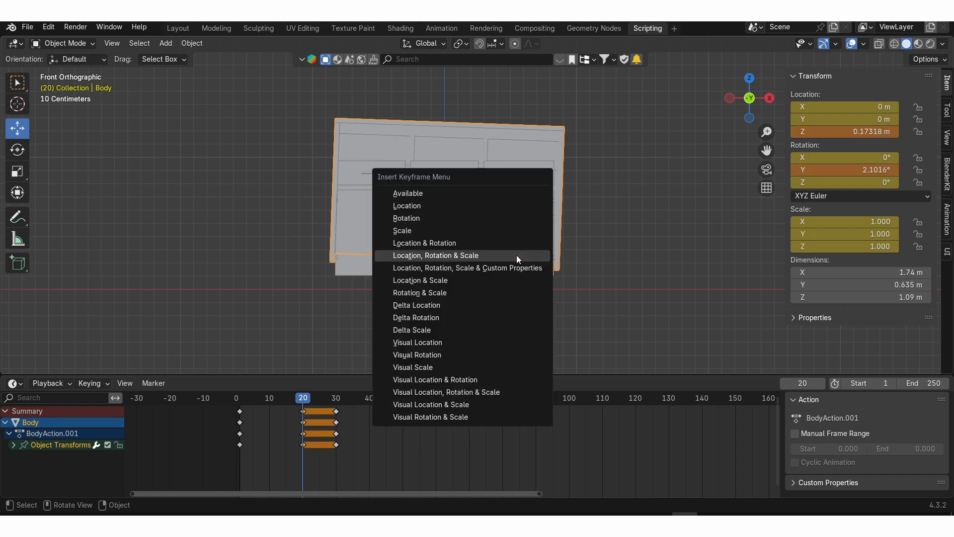
pyautogui.click(517, 255)
# Return to frame 1 and play the body's animation to check it
pyautogui.moveTo(313, 396); pyautogui.dragTo(241, 404)
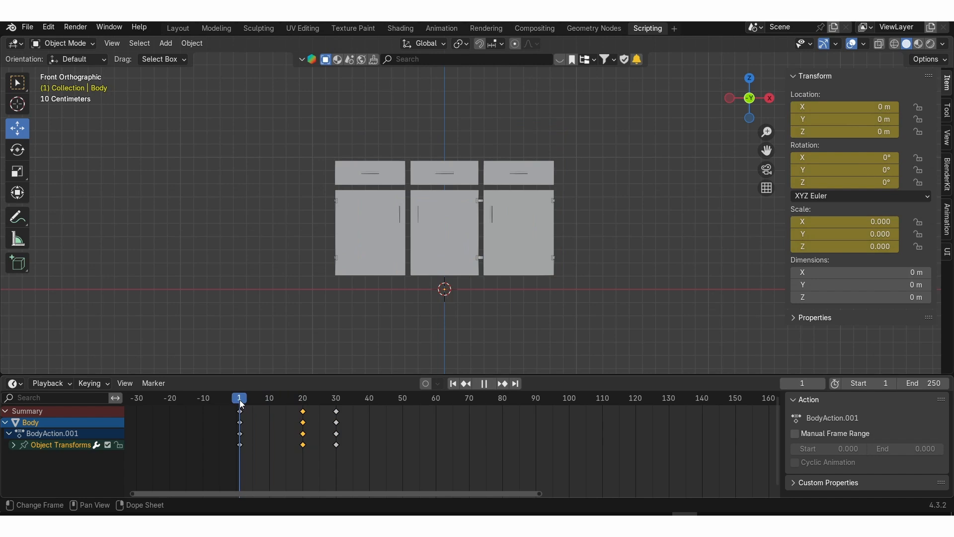
pyautogui.moveTo(241, 402)
pyautogui.mouseDown()
pyautogui.moveTo(337, 386)
pyautogui.moveTo(239, 397)
pyautogui.mouseUp()
pyautogui.moveTo(360, 432); pyautogui.dragTo(403, 432, button='middle')
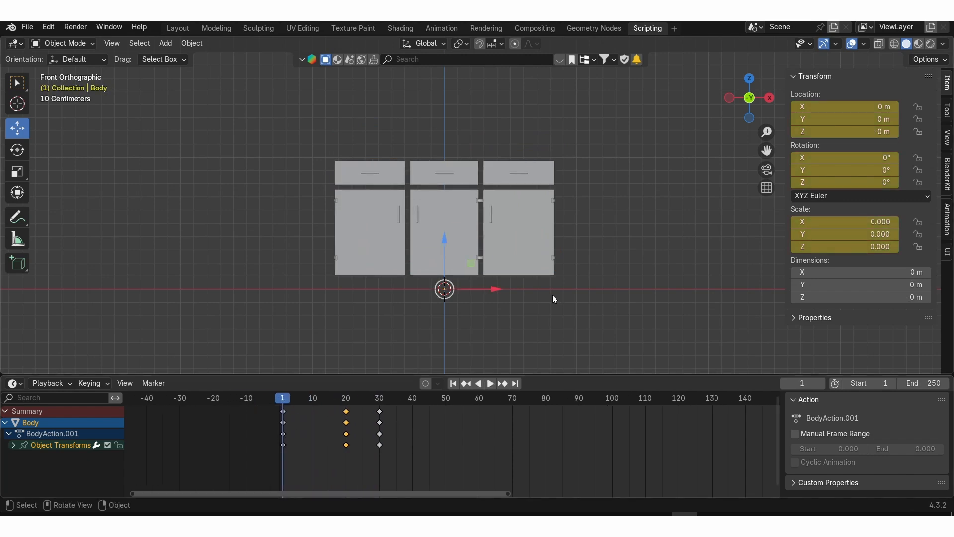
pyautogui.press('space')
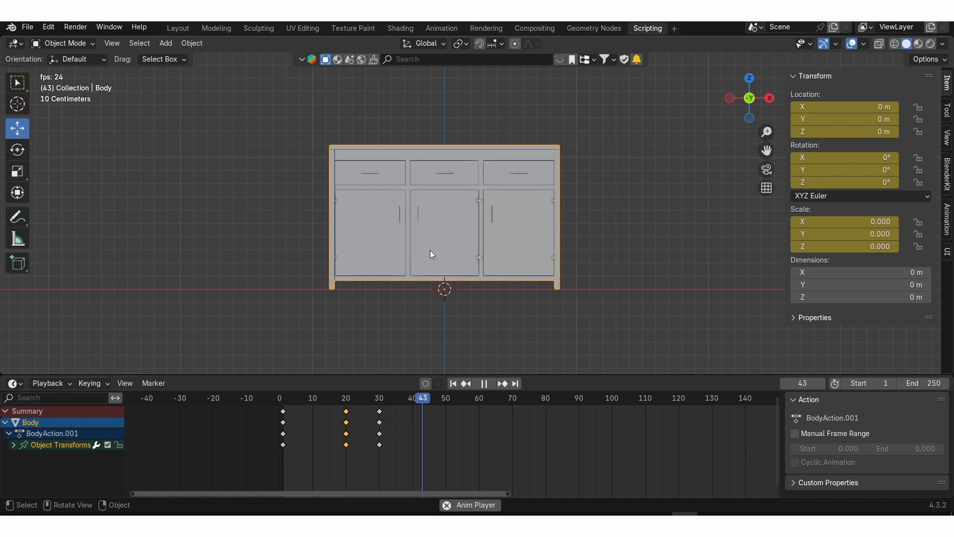
pyautogui.press('space')
# Hide the cabinet's three doors and three drawers so that only the body and hinges remain in view
pyautogui.moveTo(431, 250); pyautogui.dragTo(380, 249, button='middle')
pyautogui.click(379, 248)
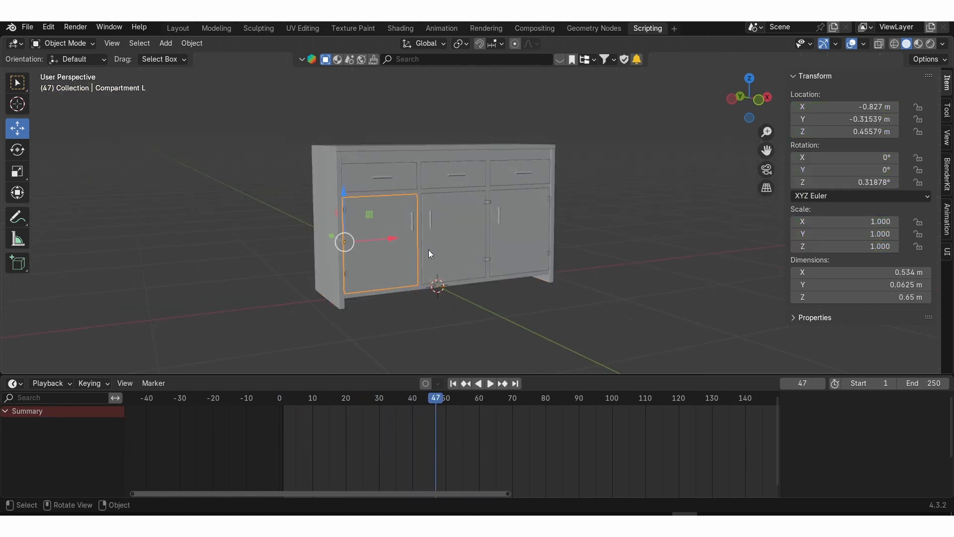
pyautogui.press('h')
pyautogui.click(441, 241)
pyautogui.press('h')
pyautogui.click(503, 238)
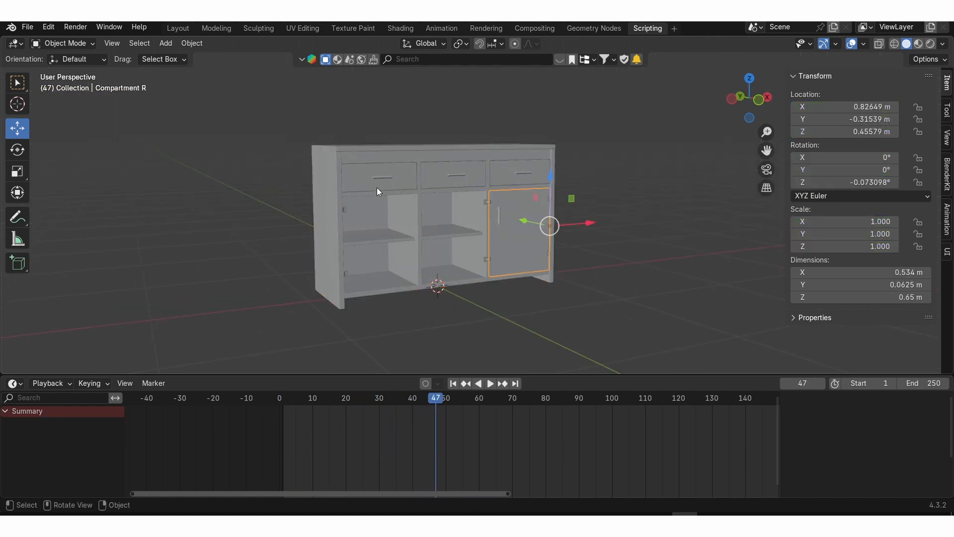
pyautogui.press('h')
pyautogui.click(364, 183)
pyautogui.press('h')
pyautogui.click(426, 180)
pyautogui.press('h')
pyautogui.click(512, 178)
pyautogui.press('h')
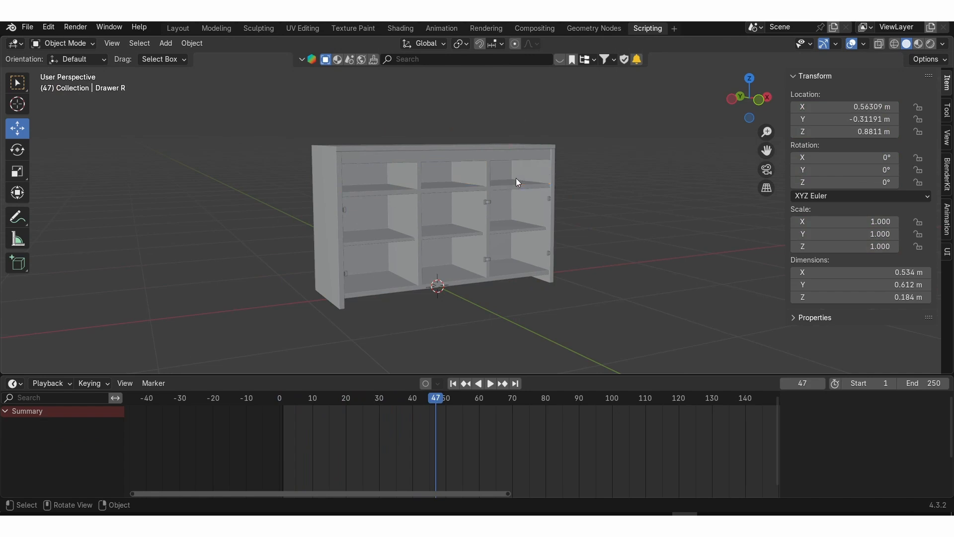
# Replay the body's animation from frame 1 to examine its motion without the doors and drawers
pyautogui.moveTo(516, 179); pyautogui.dragTo(430, 252, button='middle')
pyautogui.hotkey('shift', 'Left')
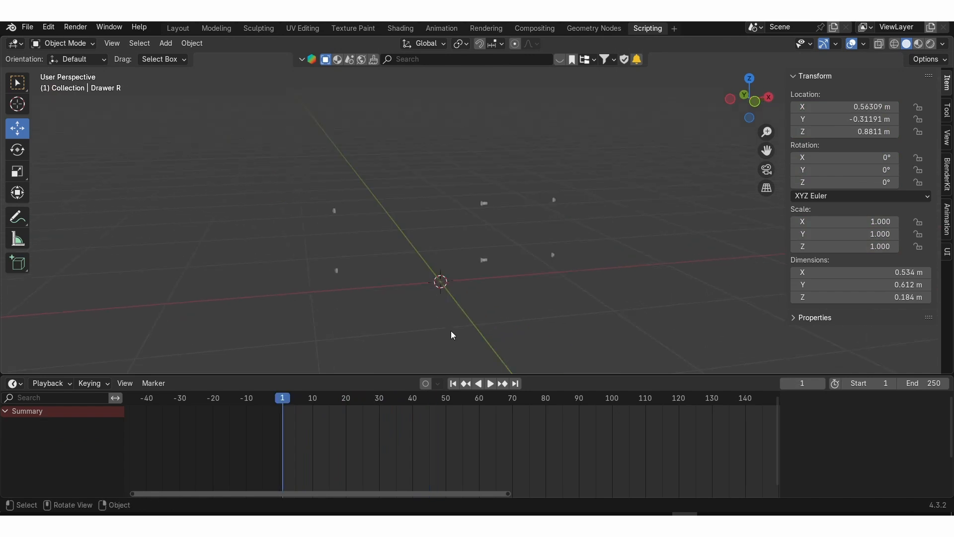
pyautogui.press('space')
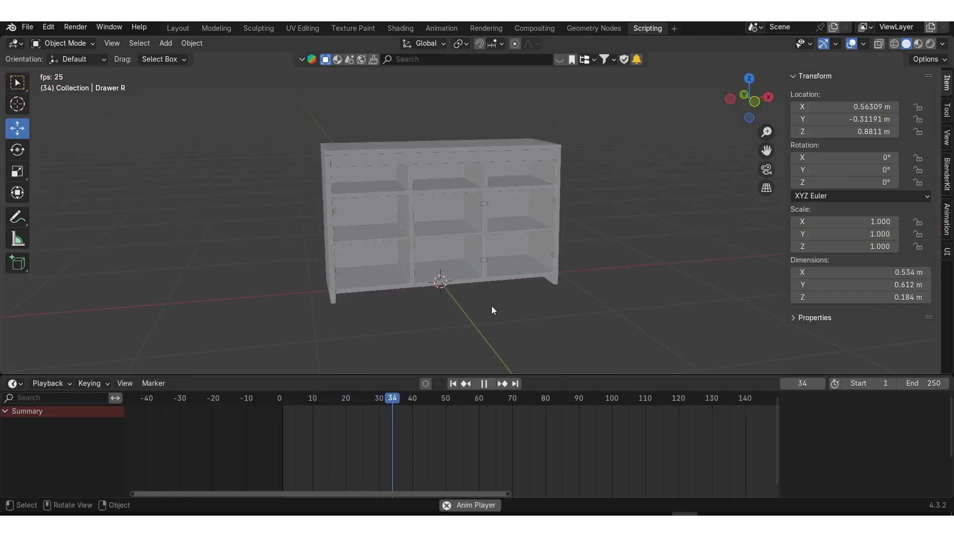
pyautogui.press('space')
pyautogui.hotkey('shift', 'Left')
pyautogui.press('space')
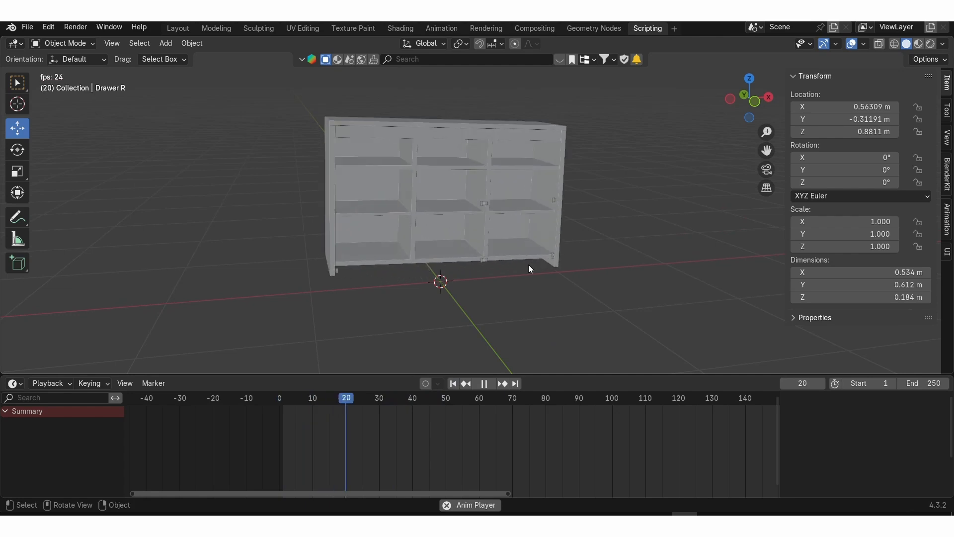
pyautogui.press('space')
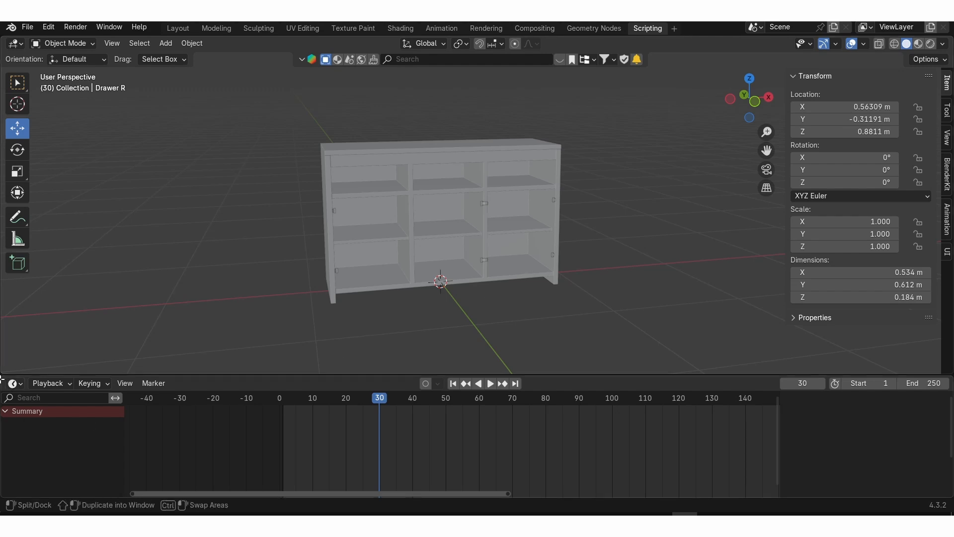
# Split the Timeline into two side-by-side areas and widen the keyframe region of the first one
pyautogui.moveTo(2, 378); pyautogui.dragTo(482, 418)
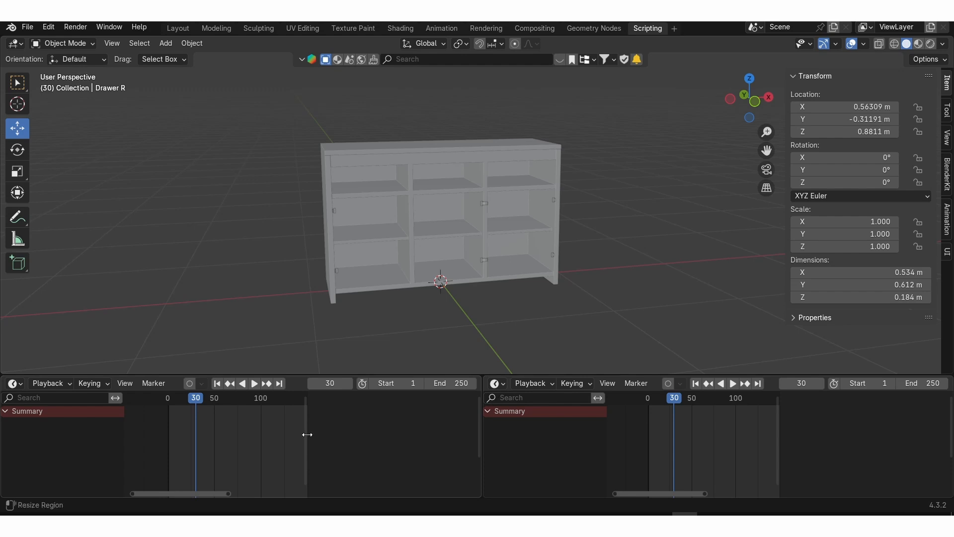
pyautogui.moveTo(307, 434); pyautogui.dragTo(462, 434)
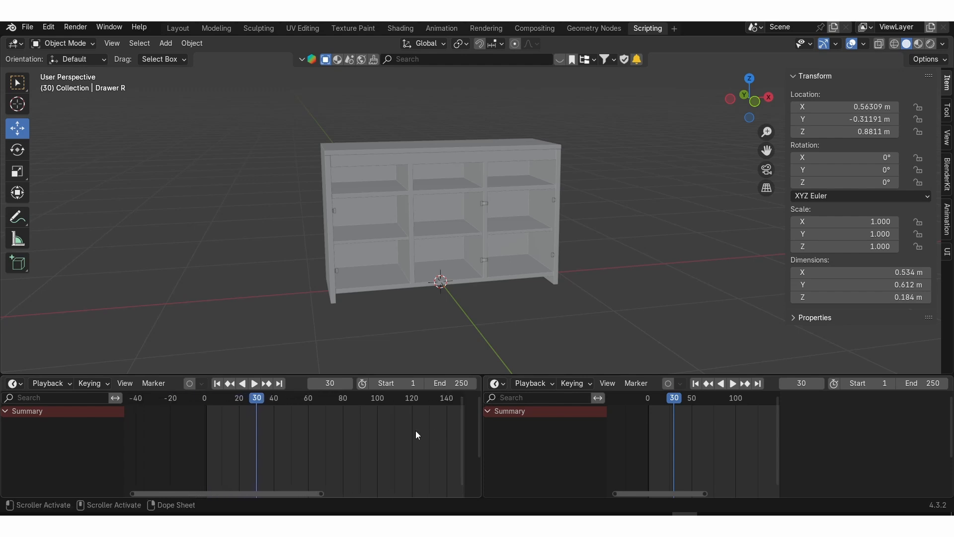
pyautogui.moveTo(416, 434); pyautogui.dragTo(357, 432, button='middle')
pyautogui.moveTo(462, 437); pyautogui.dragTo(476, 437)
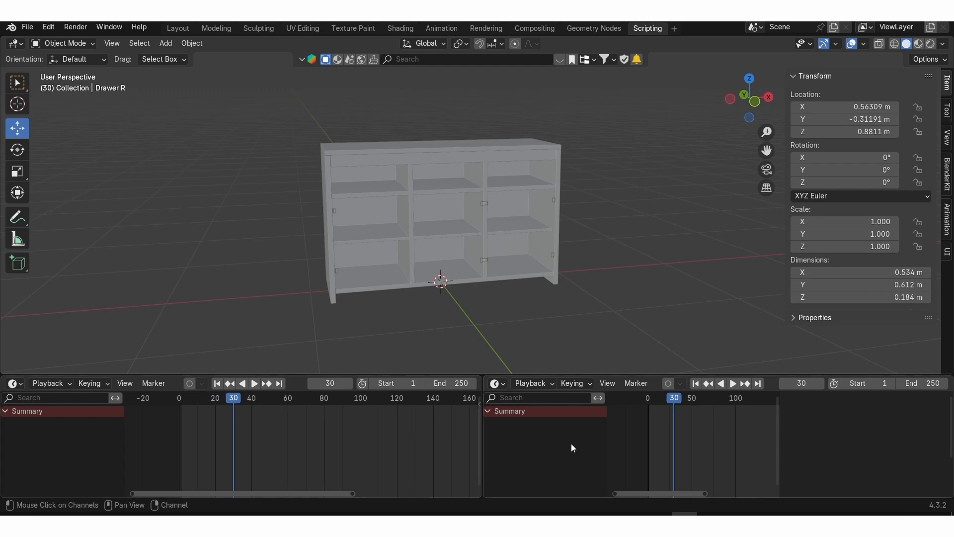
# Switch the second timeline area to the Graph Editor and enlarge both animation areas upward
pyautogui.click(504, 387)
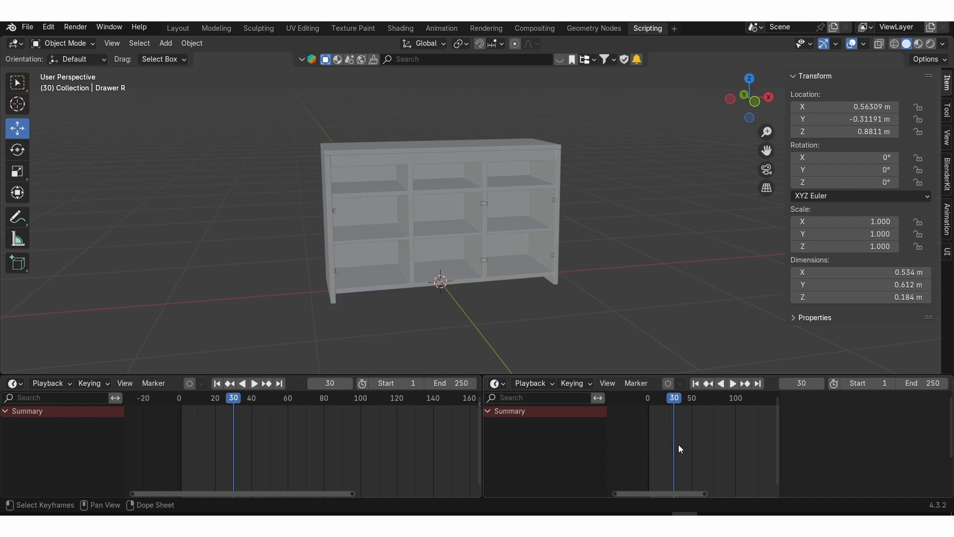
pyautogui.press('ctrl')
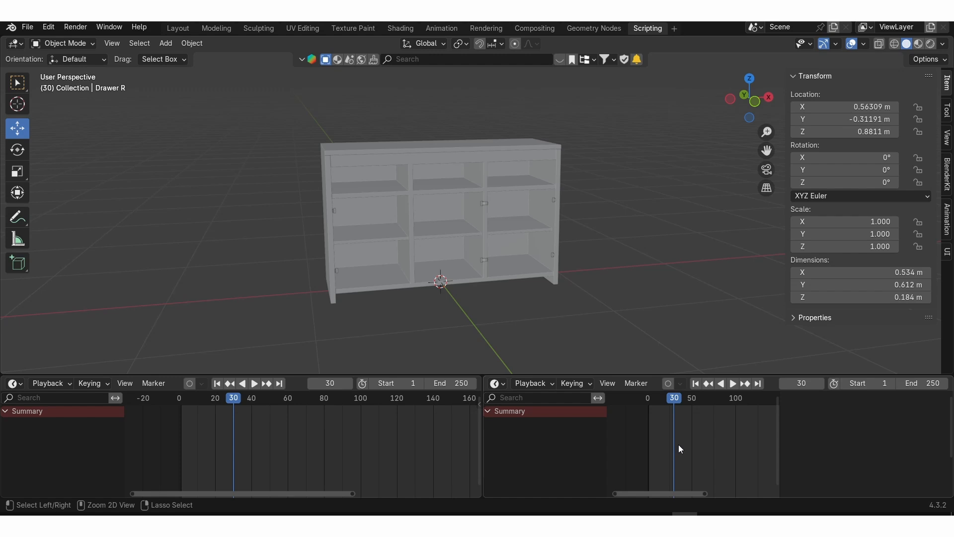
pyautogui.hotkey('ctrl', 'Tab')
pyautogui.moveTo(619, 375); pyautogui.dragTo(618, 300)
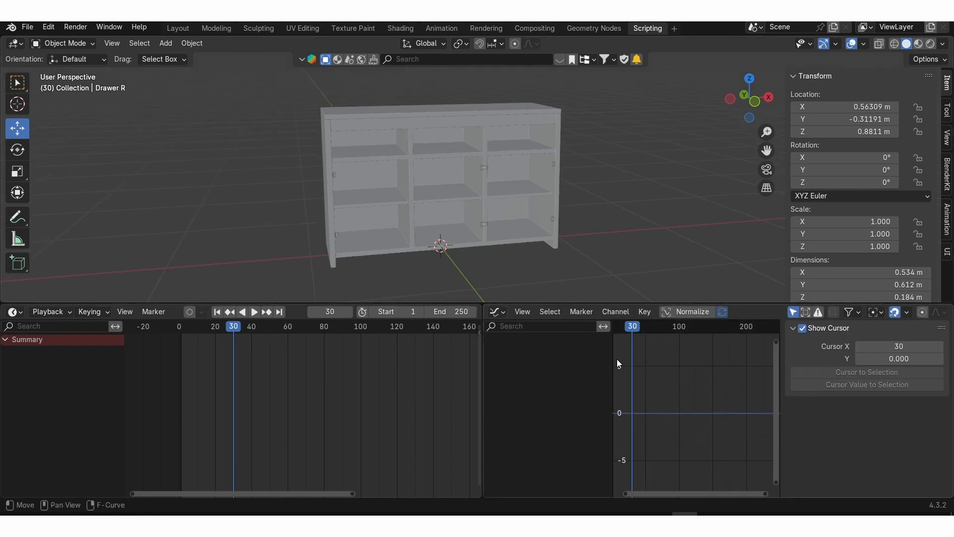
# Display the cabinet body's individual transform curves in a widened Graph Editor with its sidebar collapsed
pyautogui.click(323, 120)
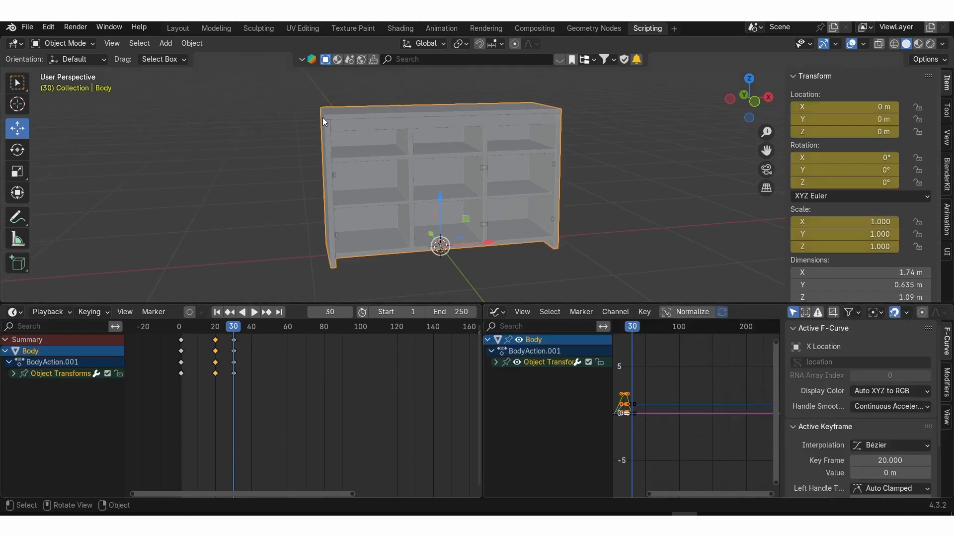
pyautogui.scroll(1, 373, 380)
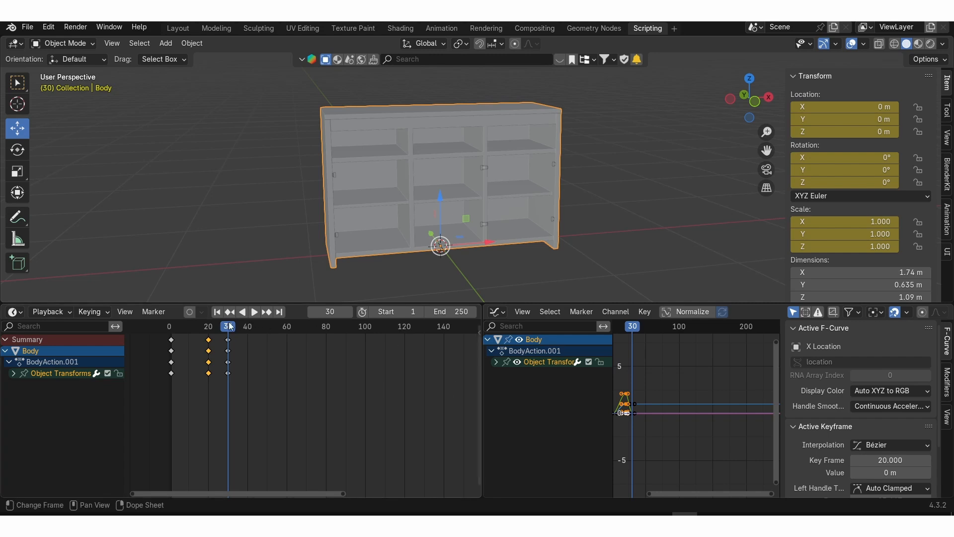
pyautogui.moveTo(231, 328); pyautogui.dragTo(198, 334)
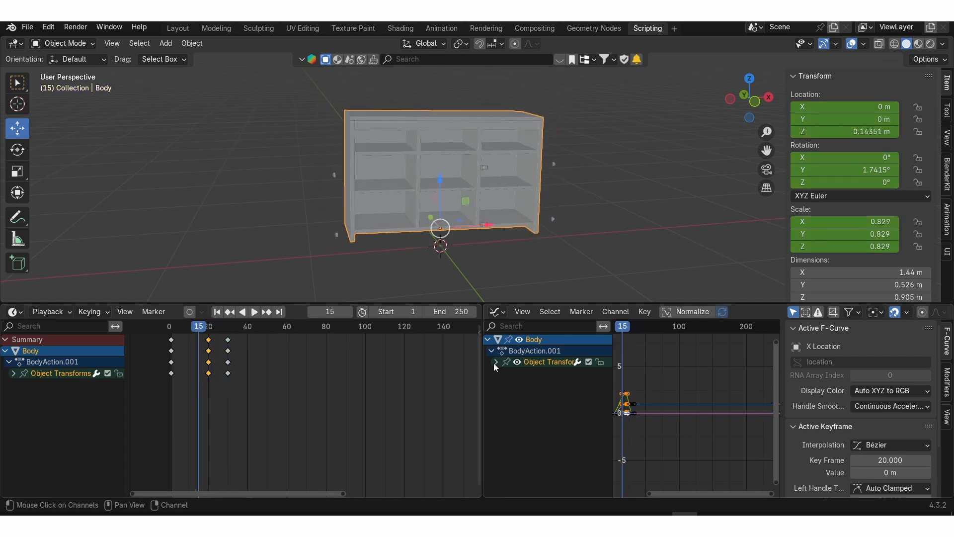
pyautogui.click(495, 362)
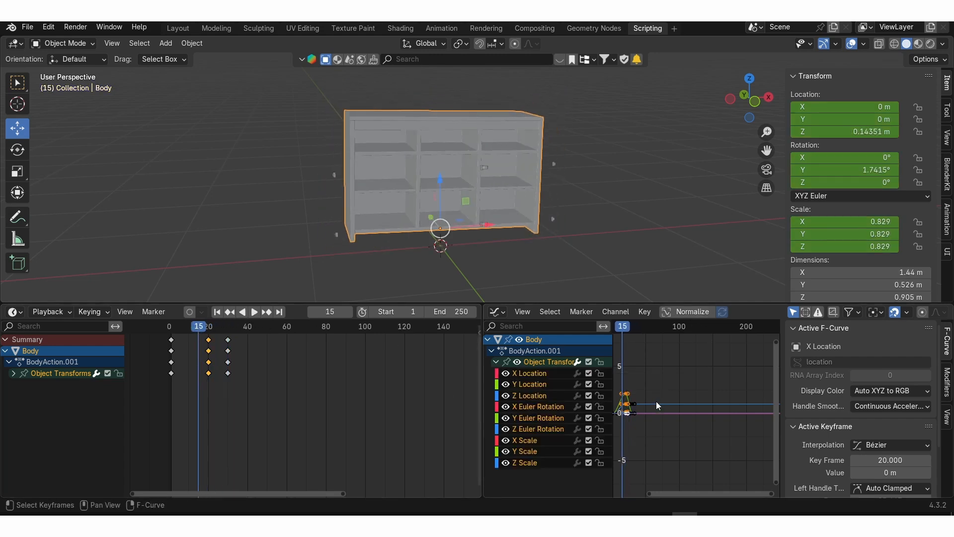
pyautogui.scroll(4, 656, 403)
pyautogui.moveTo(696, 403); pyautogui.dragTo(676, 387, button='middle')
pyautogui.scroll(5, 726, 403)
pyautogui.scroll(2, 676, 386)
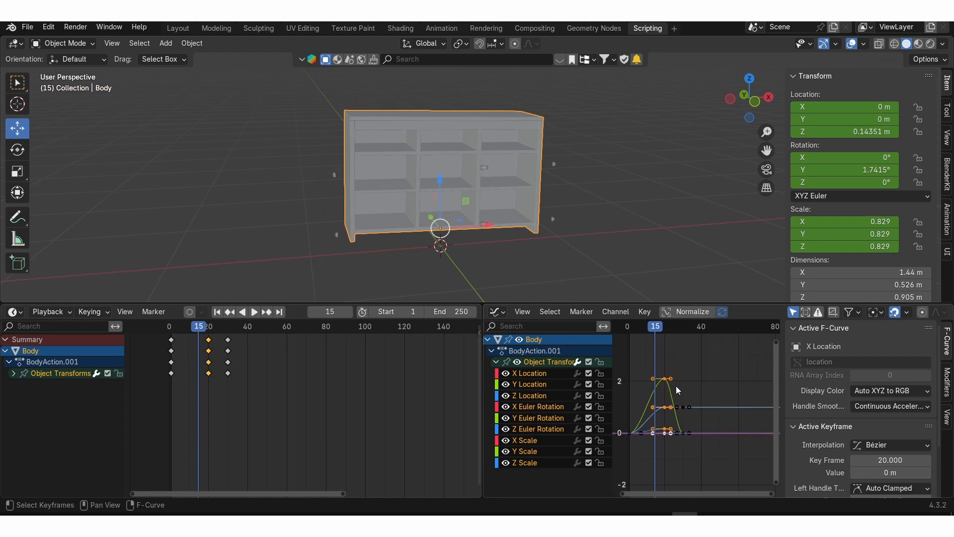
pyautogui.moveTo(482, 349); pyautogui.dragTo(383, 349)
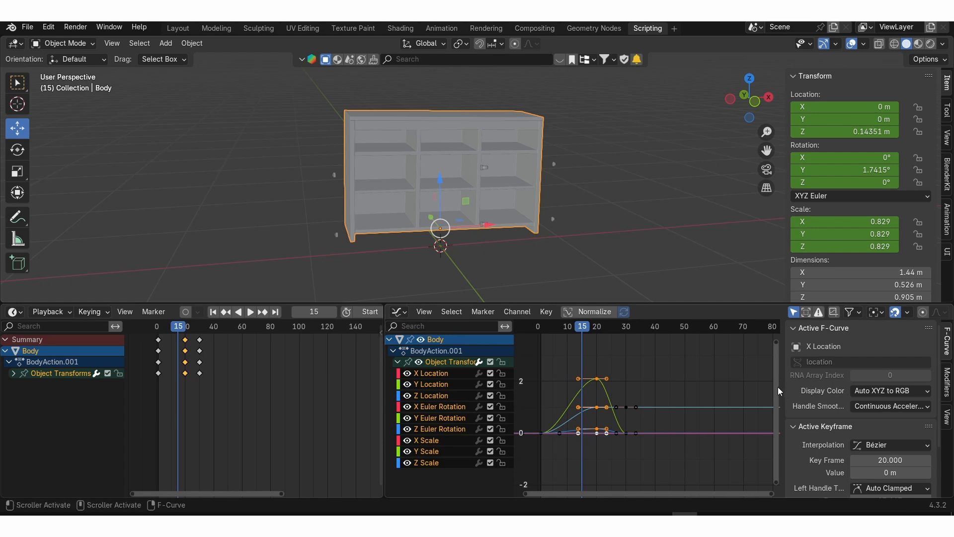
pyautogui.moveTo(780, 386); pyautogui.dragTo(950, 387)
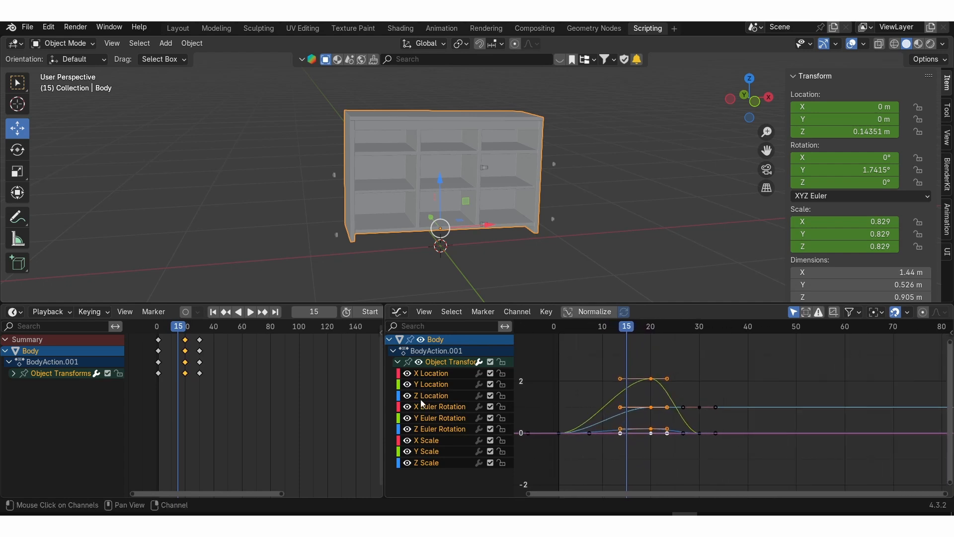
# Stretch the left handle of the frame 20 keyframe on the X, Y and Z Scale curves back to about frame 0
pyautogui.click(437, 442)
pyautogui.scroll(3, 598, 442)
pyautogui.moveTo(600, 435); pyautogui.dragTo(684, 433, button='middle')
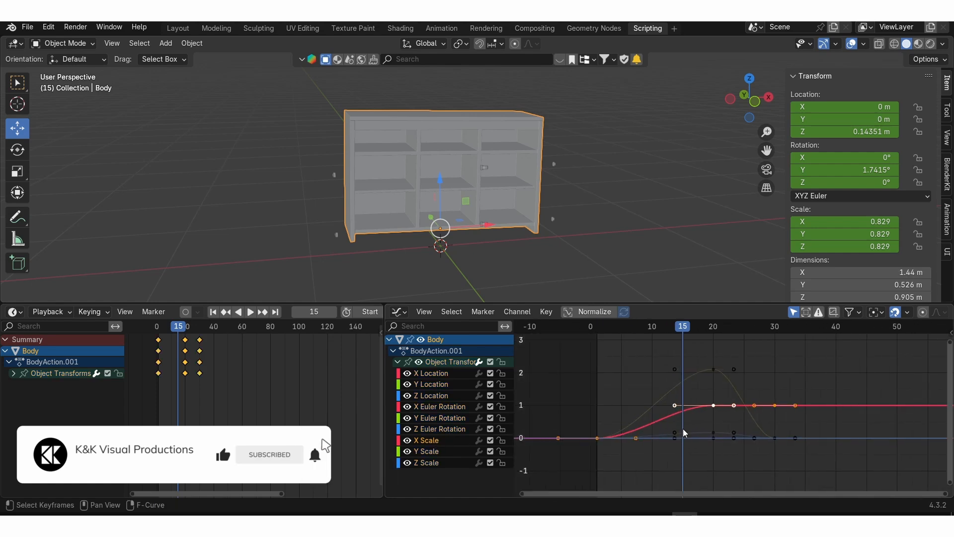
pyautogui.keyDown('shift'); pyautogui.click(431, 462); pyautogui.keyUp('shift')
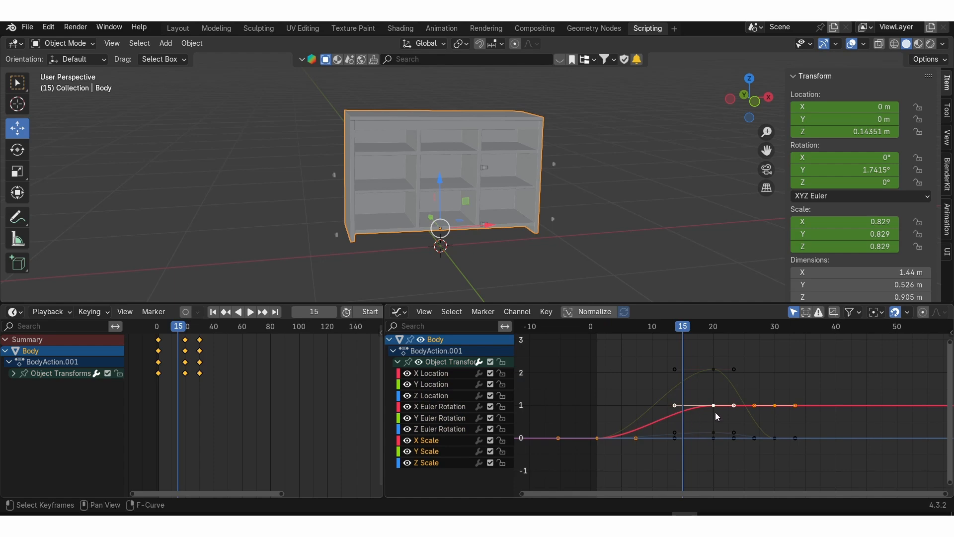
pyautogui.keyDown('ctrl'); pyautogui.moveTo(716, 407); pyautogui.dragTo(736, 382, button='middle'); pyautogui.keyUp('ctrl')
pyautogui.moveTo(686, 347); pyautogui.dragTo(708, 369)
pyautogui.press('g')
pyautogui.rightClick(686, 373)
pyautogui.press('g')
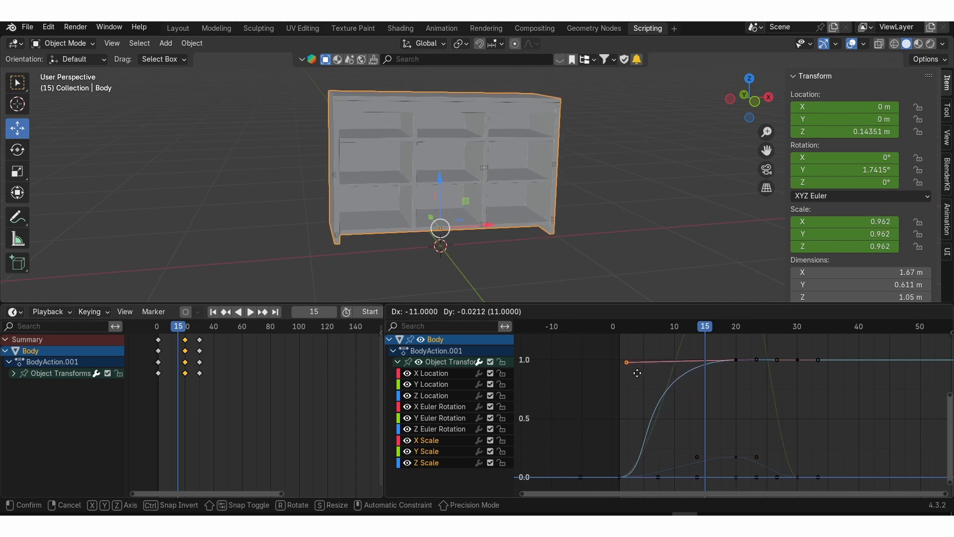
pyautogui.click(626, 375)
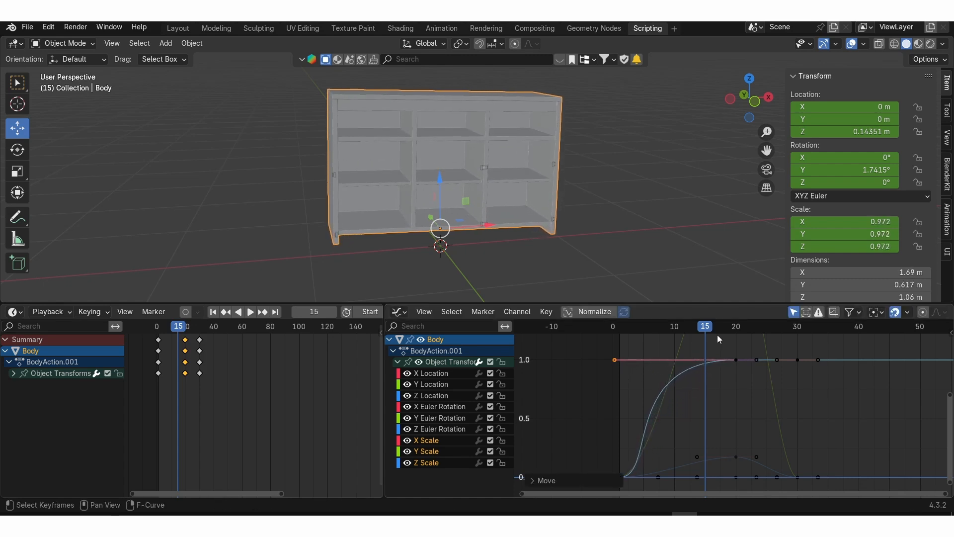
# Play the body's animation repeatedly from the start to check the faster scale growth, ending at frame 1
pyautogui.moveTo(689, 415); pyautogui.dragTo(726, 405, button='middle')
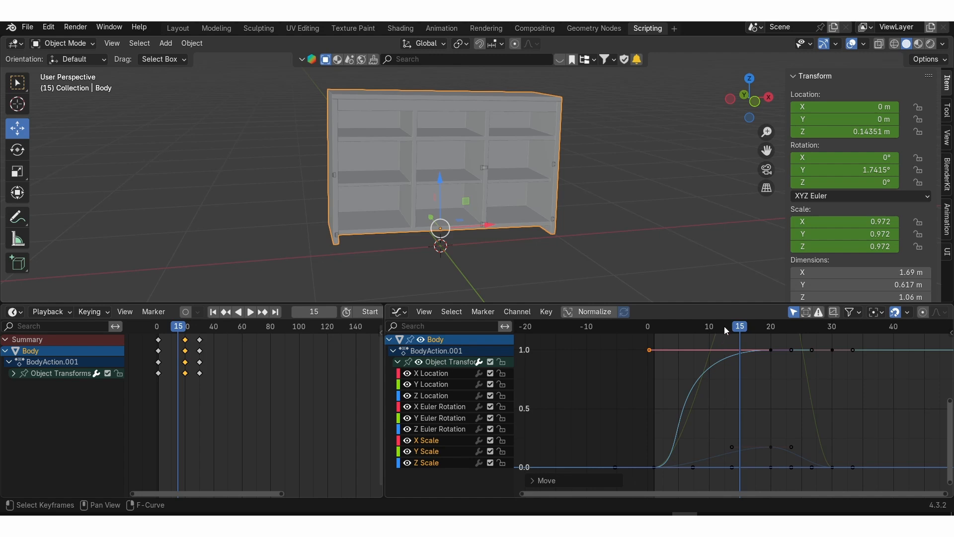
pyautogui.moveTo(723, 326); pyautogui.dragTo(660, 476)
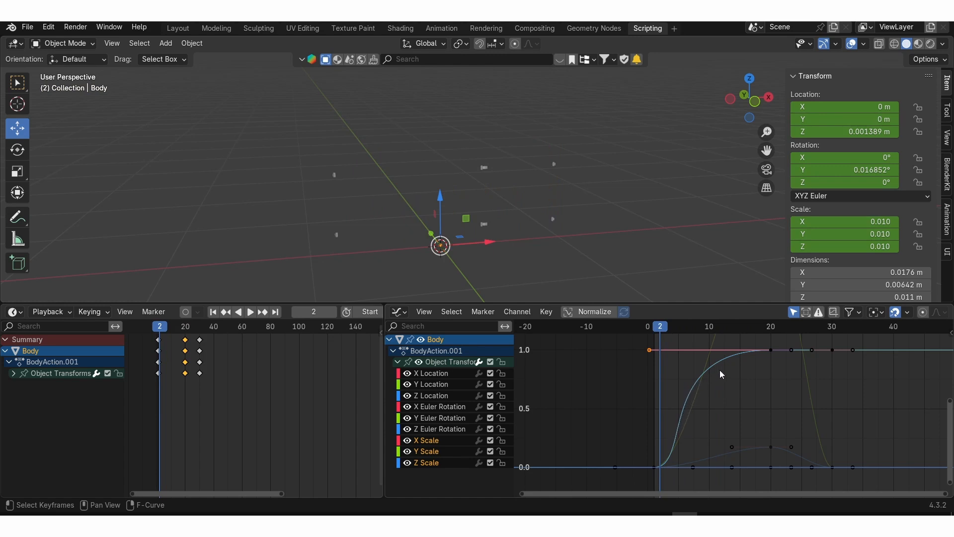
pyautogui.press('space')
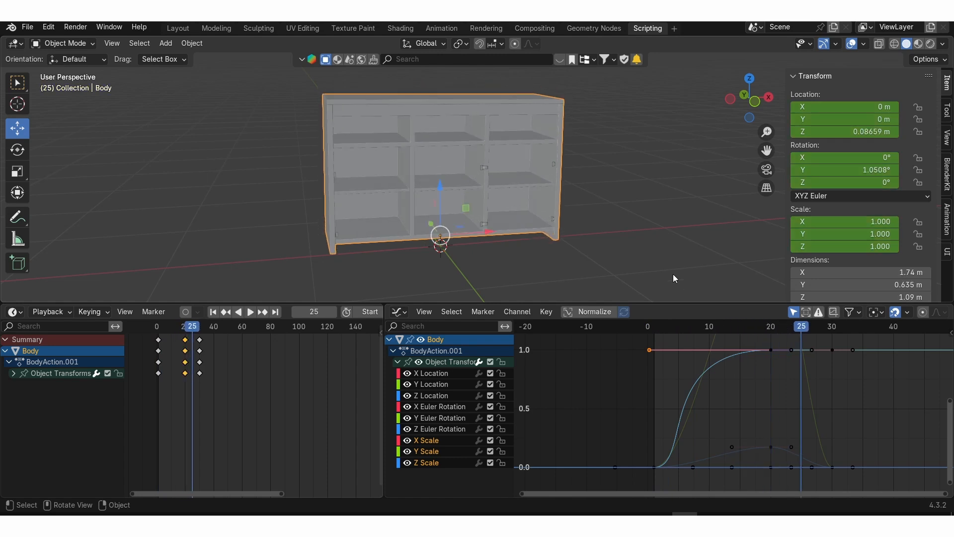
pyautogui.click(656, 346)
pyautogui.press('space')
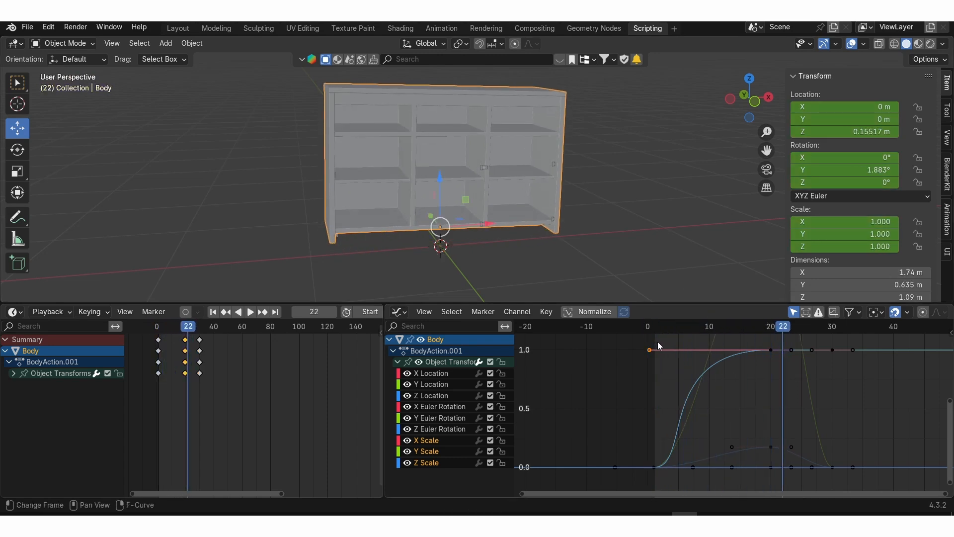
pyautogui.press('space')
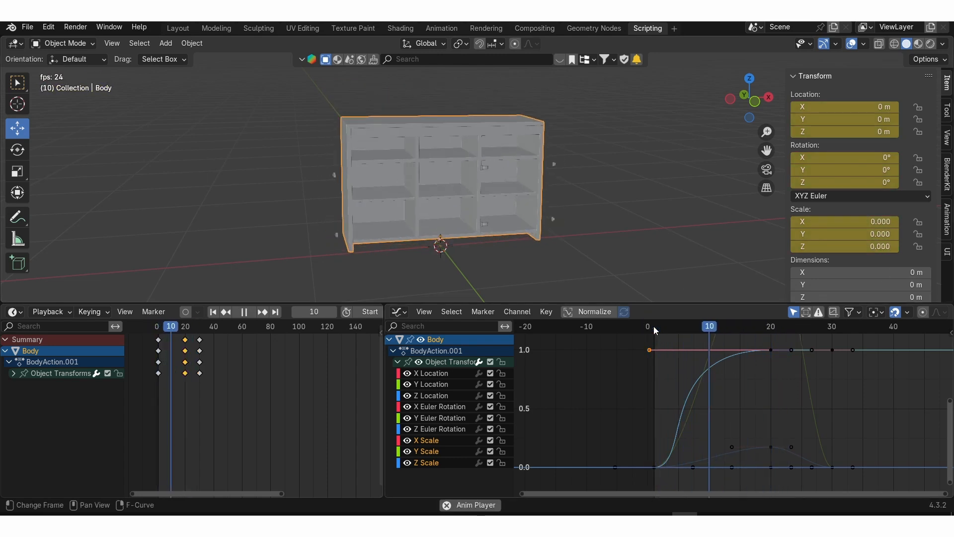
pyautogui.click(654, 326)
pyautogui.press('space')
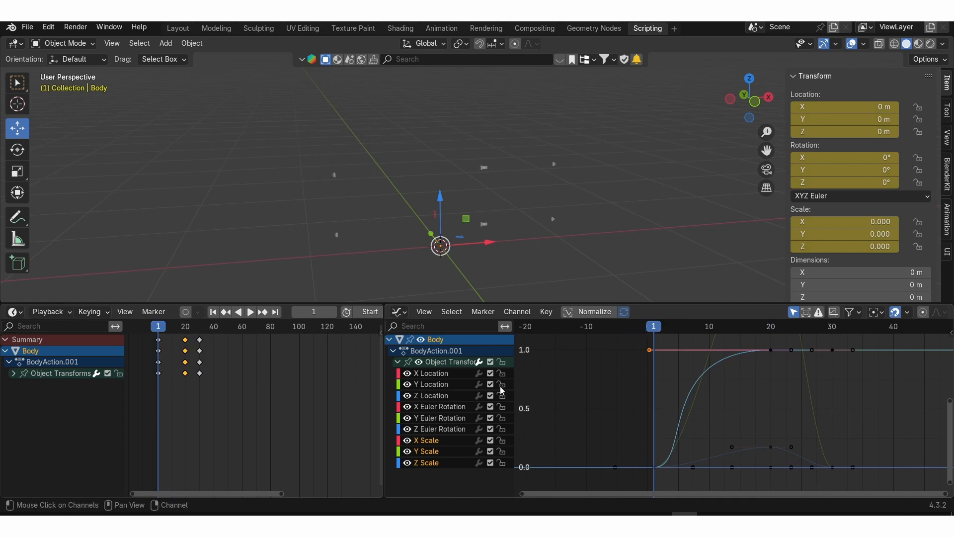
# On the Z Location curve, stretch the frame 20 keyframe's handles to about frame 0 and about frame 38
pyautogui.click(451, 397)
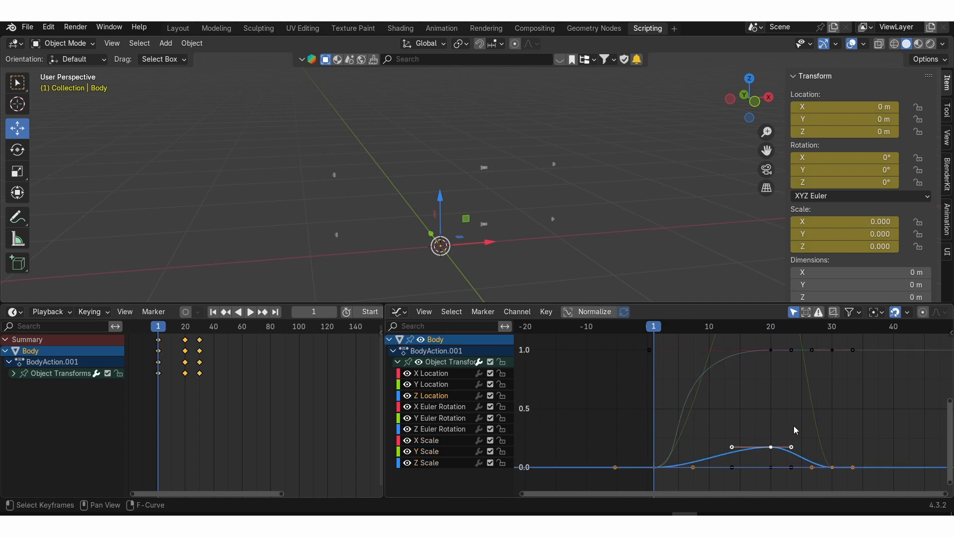
pyautogui.press('Home')
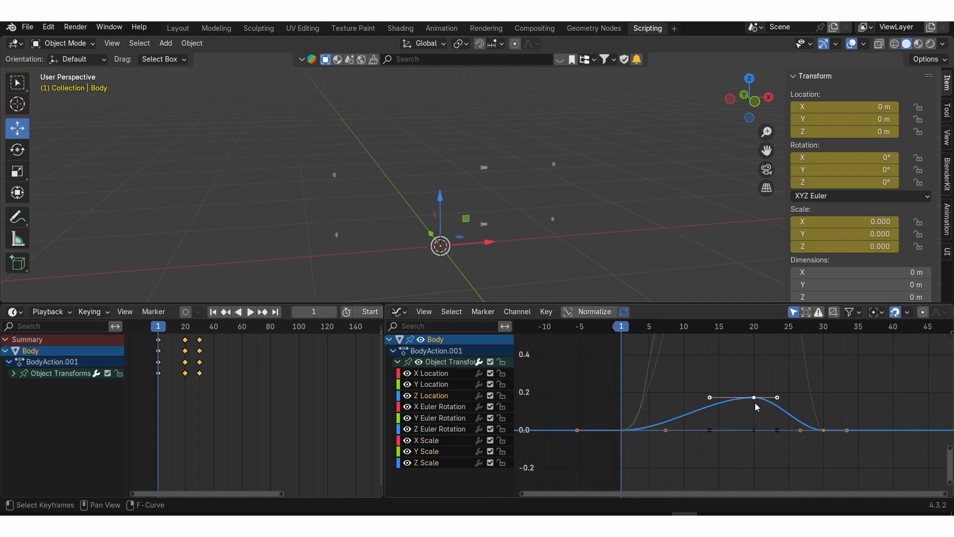
pyautogui.keyDown('ctrl'); pyautogui.moveTo(755, 402); pyautogui.dragTo(743, 376, button='middle'); pyautogui.keyUp('ctrl')
pyautogui.moveTo(695, 376); pyautogui.dragTo(810, 403)
pyautogui.press('g')
pyautogui.click(645, 391)
pyautogui.press('g')
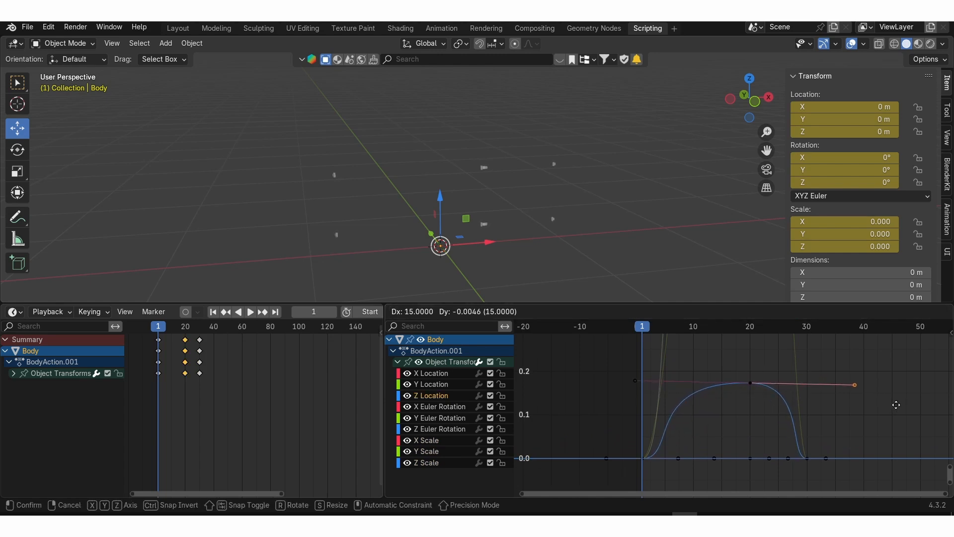
pyautogui.click(897, 406)
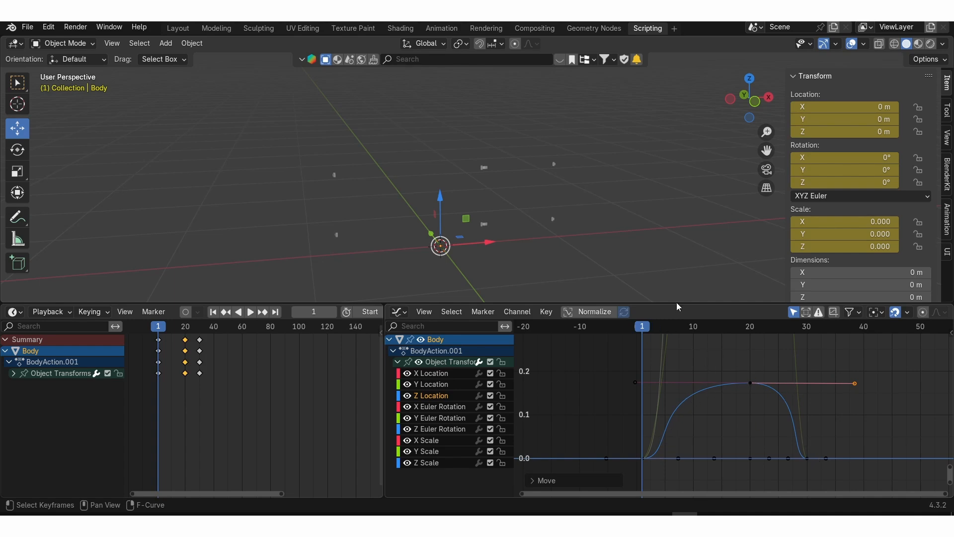
# Play the body's animation to check the reshaped lift, finishing by scrubbing to frame 22
pyautogui.press('space')
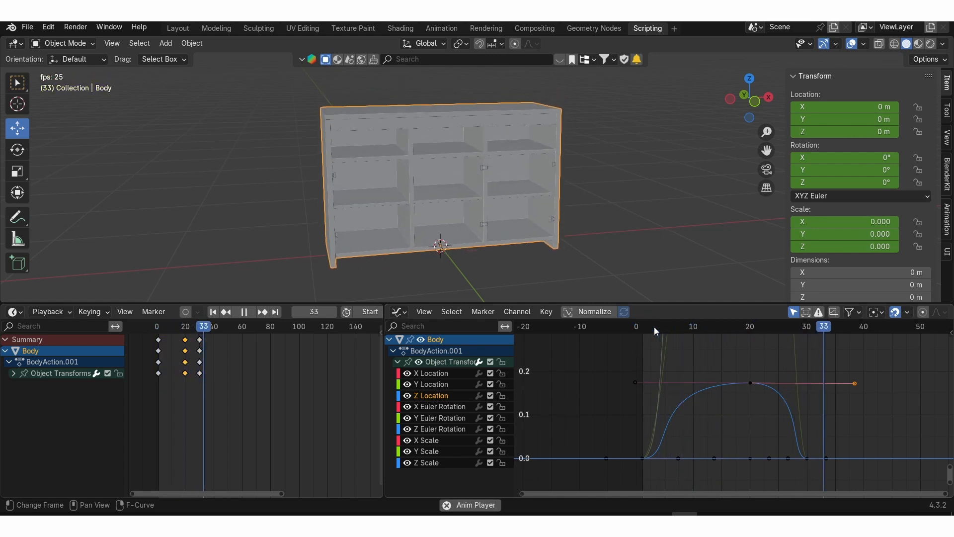
pyautogui.press('space')
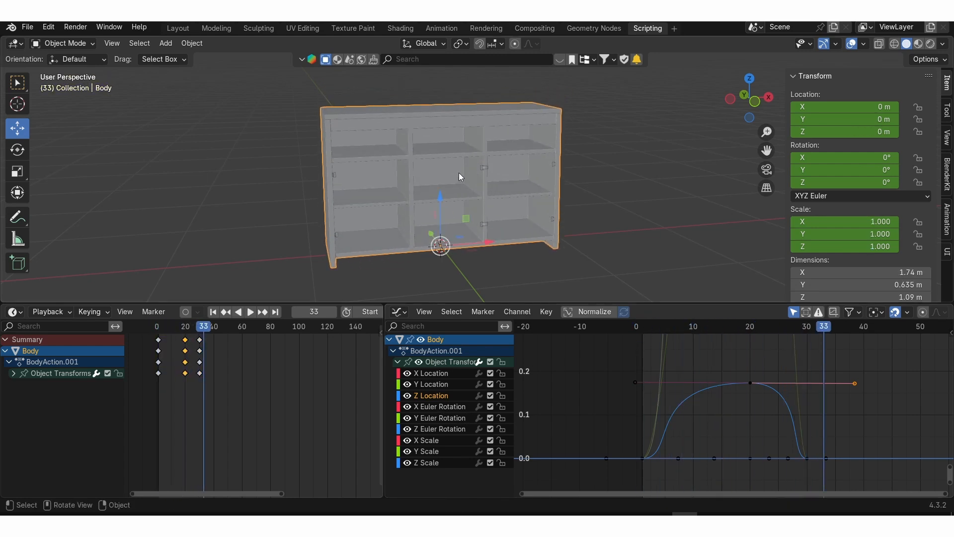
pyautogui.moveTo(200, 328); pyautogui.dragTo(187, 328)
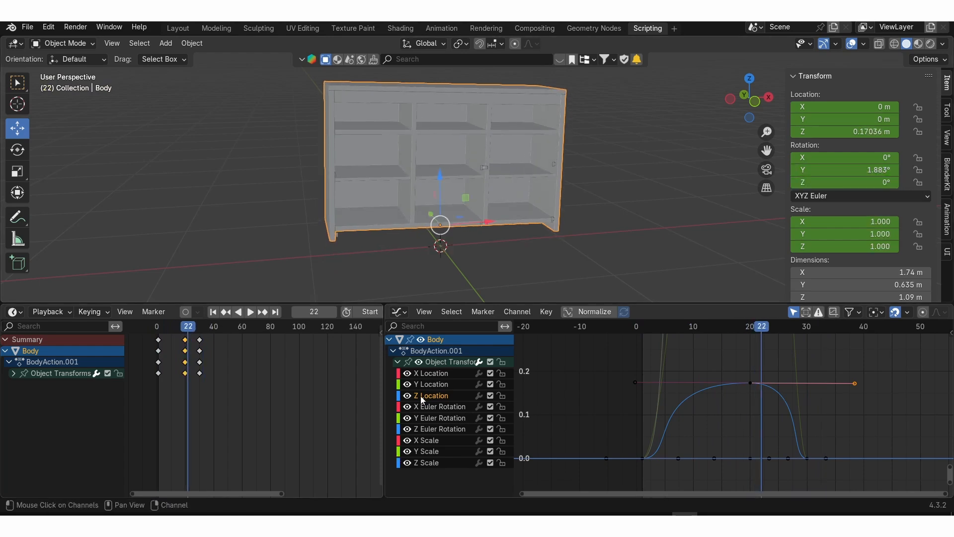
# On the Y Euler Rotation curve, stretch the frame 20 keyframe's handles to about frame -1 and about frame 34
pyautogui.click(443, 417)
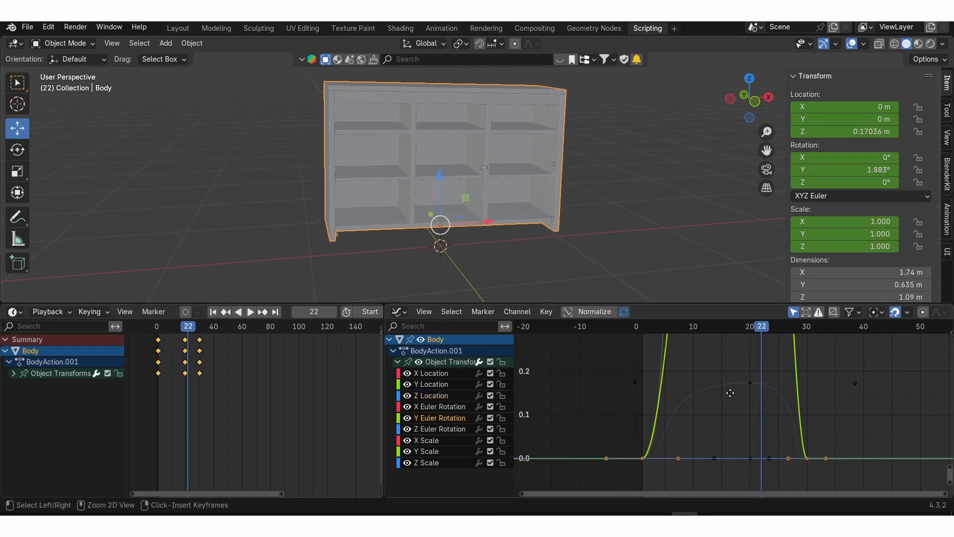
pyautogui.keyDown('ctrl'); pyautogui.moveTo(726, 397); pyautogui.dragTo(720, 454, button='middle'); pyautogui.keyUp('ctrl')
pyautogui.press('Home')
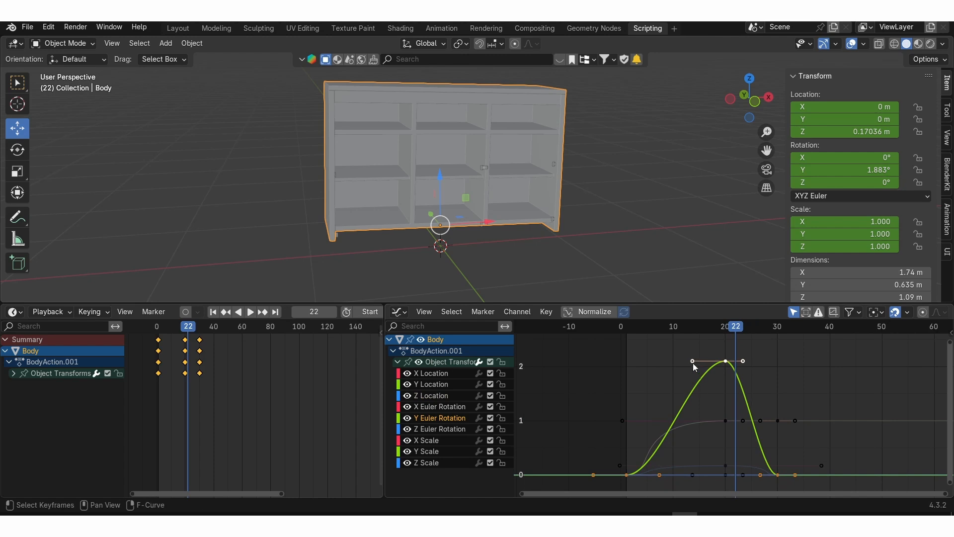
pyautogui.moveTo(692, 361); pyautogui.dragTo(615, 362)
pyautogui.moveTo(733, 365); pyautogui.dragTo(798, 365)
# Replay the body's animation several times to check the eased growth, lift and tilt together
pyautogui.press('space')
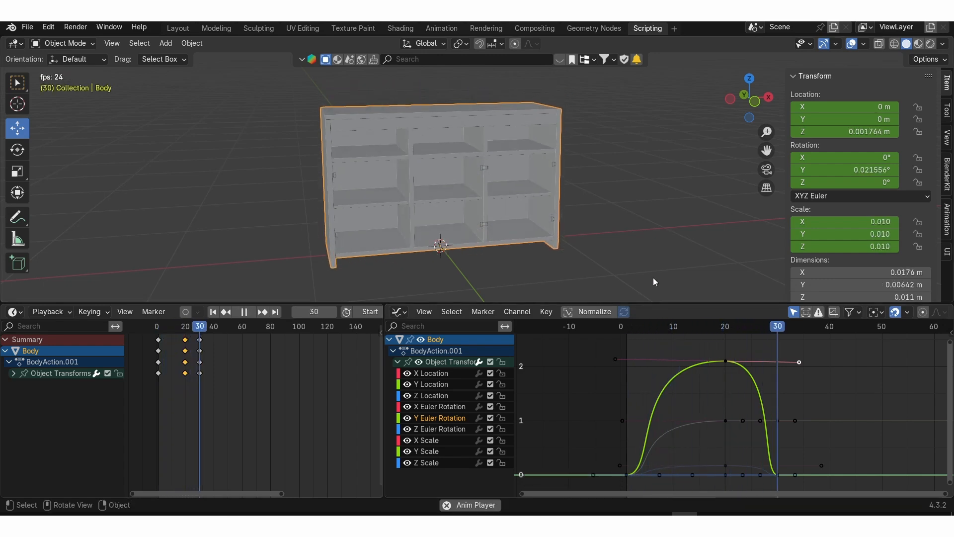
pyautogui.press('space')
pyautogui.press('space')
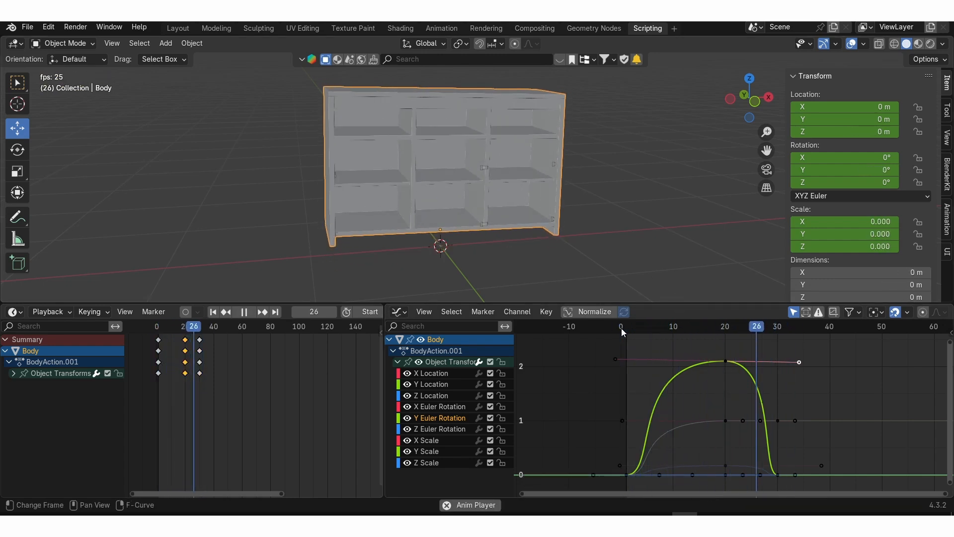
pyautogui.press('space')
pyautogui.press('space')
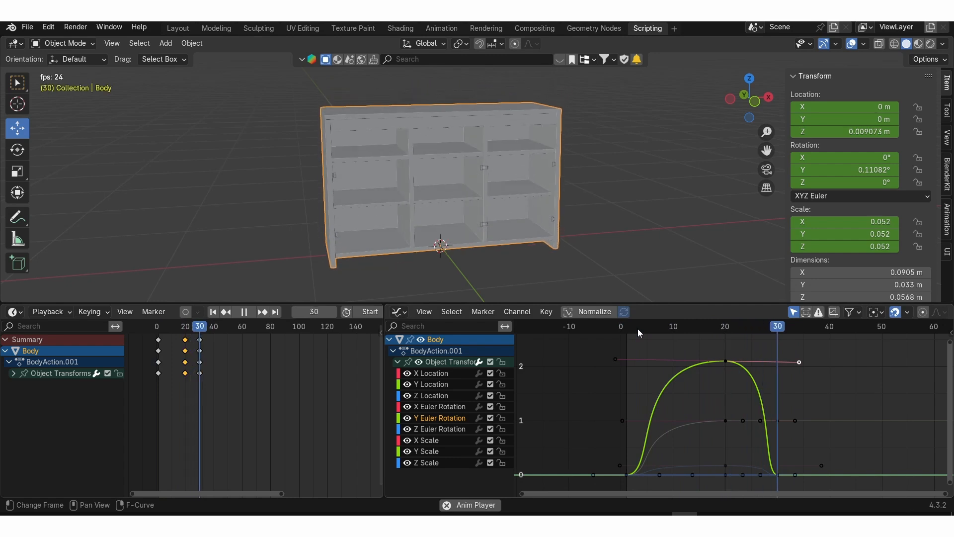
# Stop playback and stretch the frame 1 keyframe's outgoing handle on the Z Location curve to about frame 23
pyautogui.press('space')
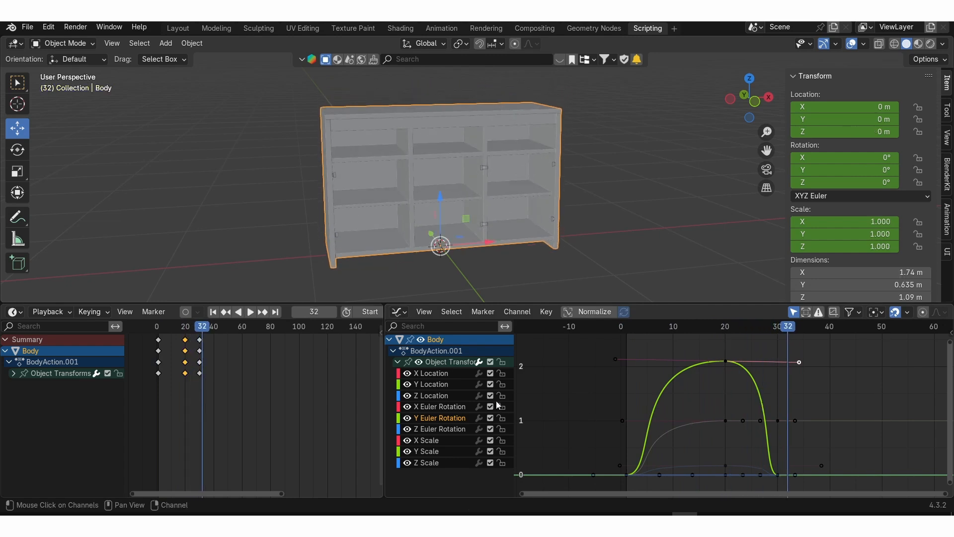
pyautogui.click(456, 394)
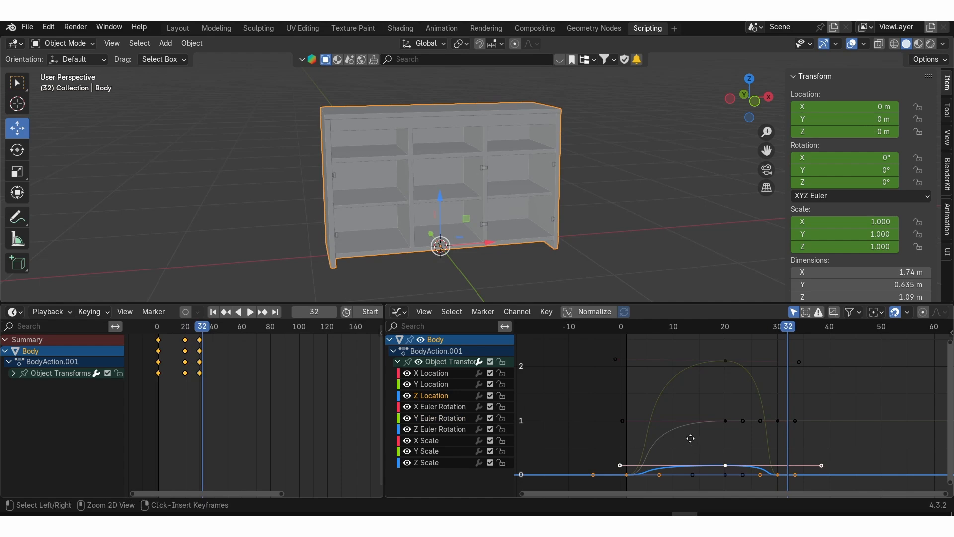
pyautogui.keyDown('ctrl'); pyautogui.moveTo(692, 443); pyautogui.dragTo(650, 374, button='middle'); pyautogui.keyUp('ctrl')
pyautogui.scroll(3, 654, 440)
pyautogui.click(634, 433)
pyautogui.click(633, 432)
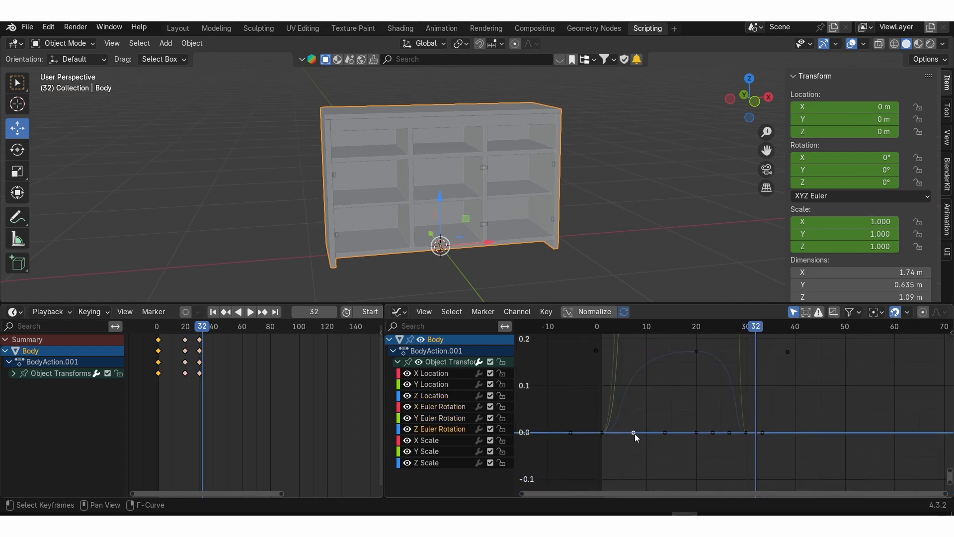
pyautogui.click(633, 433)
pyautogui.click(634, 433)
pyautogui.click(634, 432)
pyautogui.click(633, 432)
pyautogui.click(634, 433)
pyautogui.press('g')
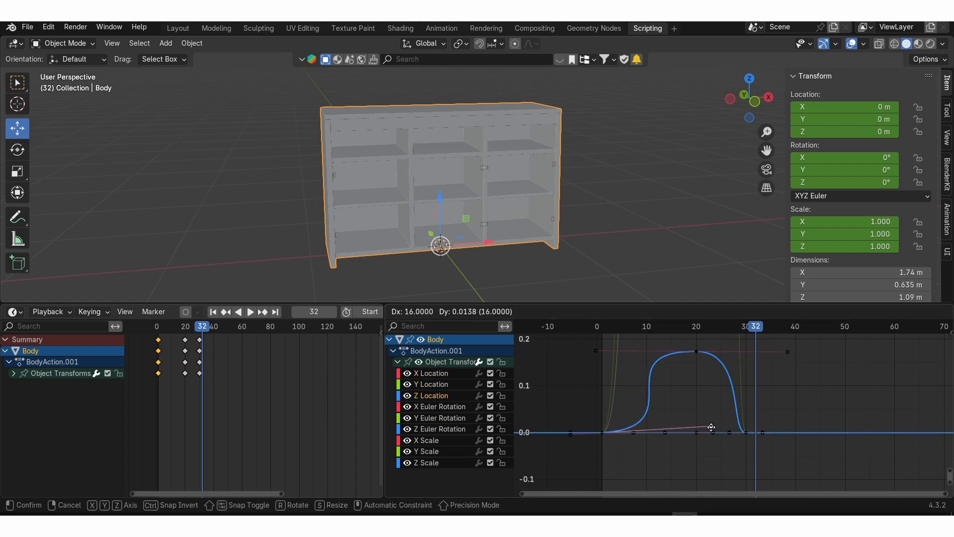
pyautogui.click(711, 427)
# Stretch the frame 30 keyframe's incoming handle on the Z Location curve back to about frame 15
pyautogui.click(729, 432)
pyautogui.press('g')
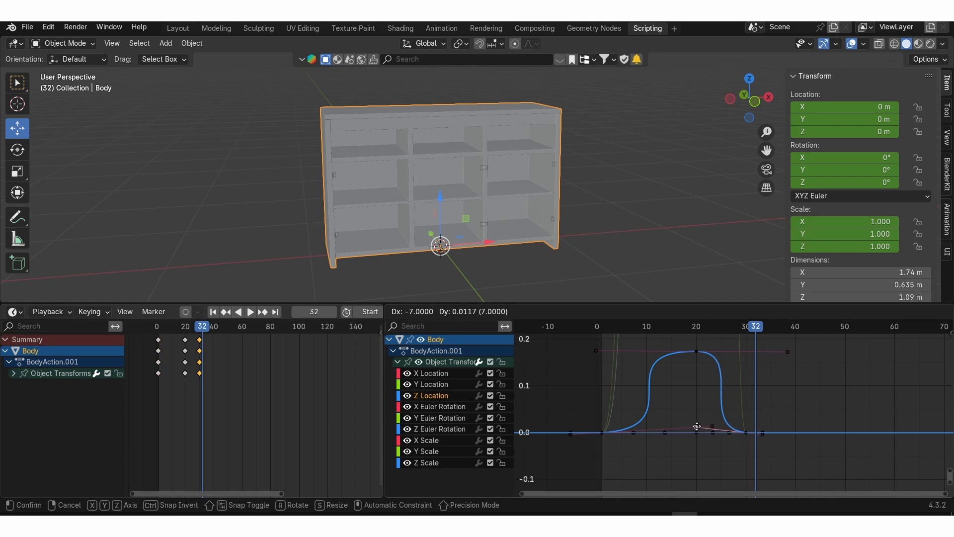
pyautogui.click(674, 427)
# Replay the body's animation from frame 1 to check the reshaped start and end of the lift
pyautogui.press('space')
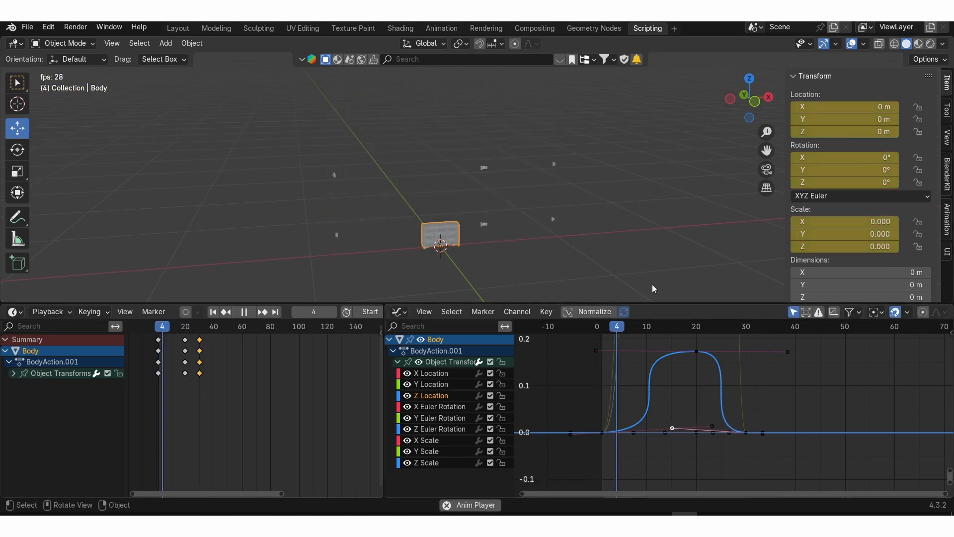
pyautogui.press('space')
pyautogui.click(602, 329)
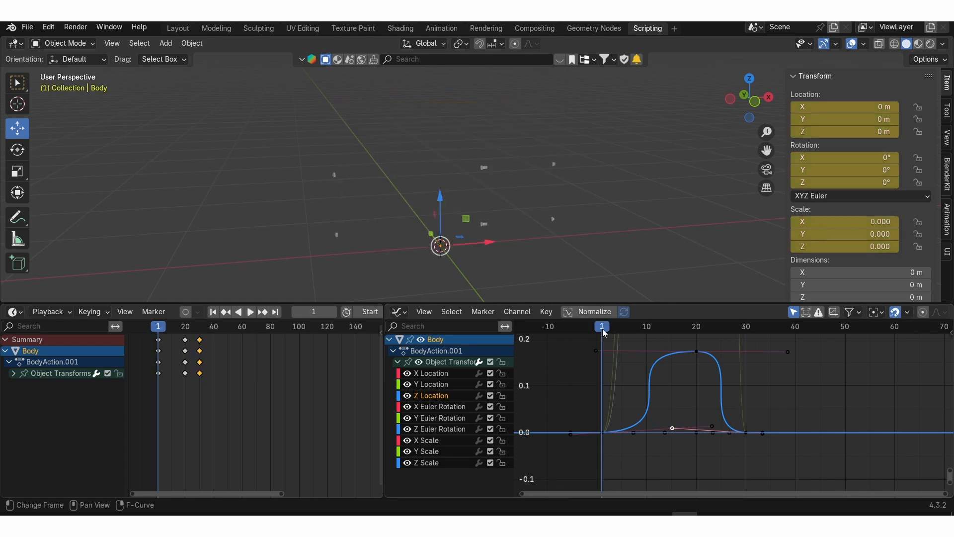
pyautogui.press('space')
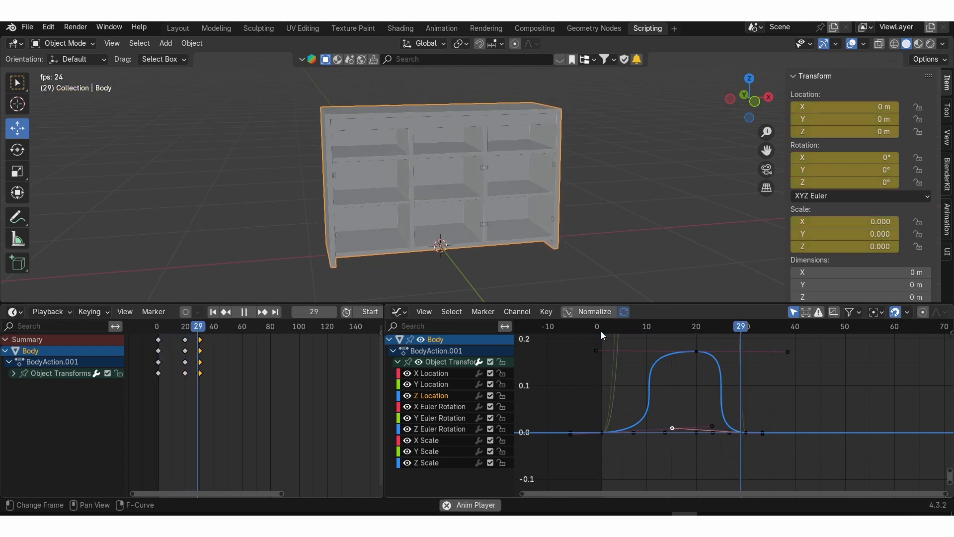
pyautogui.press('space')
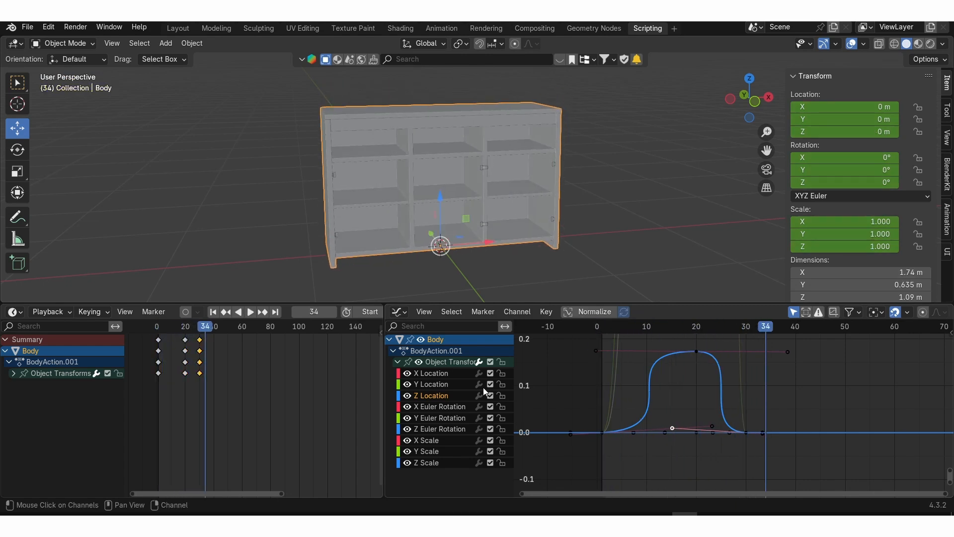
# On the Y Euler Rotation curve, stretch the frame 1 keyframe's outgoing handle to about frame 19
pyautogui.click(454, 417)
pyautogui.keyDown('ctrl'); pyautogui.moveTo(673, 382); pyautogui.dragTo(675, 440, button='middle'); pyautogui.keyUp('ctrl')
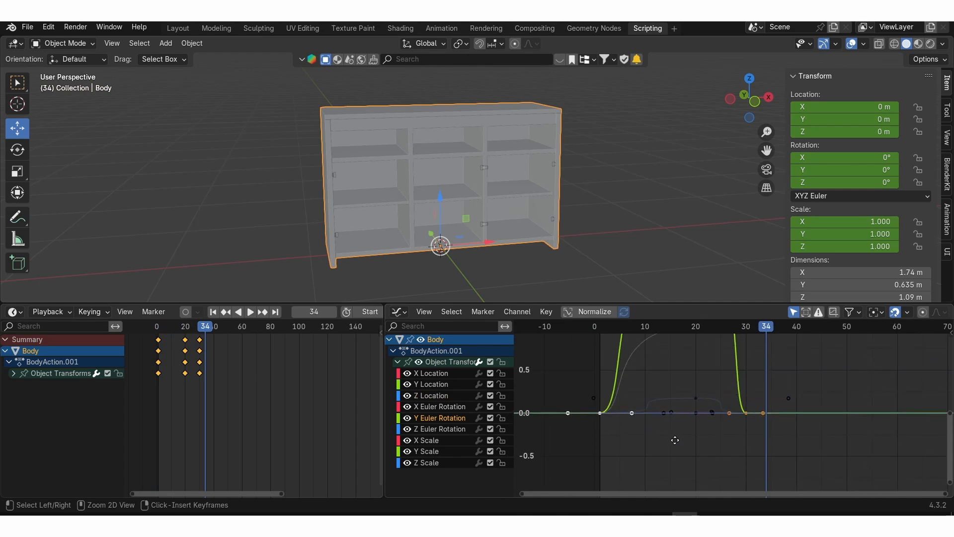
pyautogui.keyDown('ctrl'); pyautogui.moveTo(612, 412); pyautogui.dragTo(614, 435, button='middle'); pyautogui.keyUp('ctrl')
pyautogui.click(610, 434)
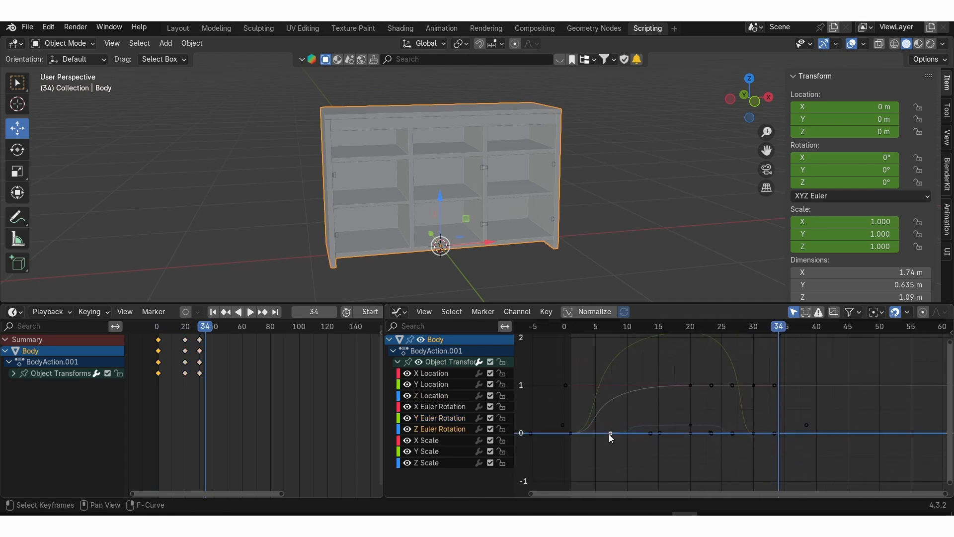
pyautogui.click(609, 434)
pyautogui.click(609, 434)
pyautogui.click(609, 434)
pyautogui.click(609, 433)
pyautogui.click(609, 434)
pyautogui.click(609, 433)
pyautogui.click(609, 434)
pyautogui.press('g')
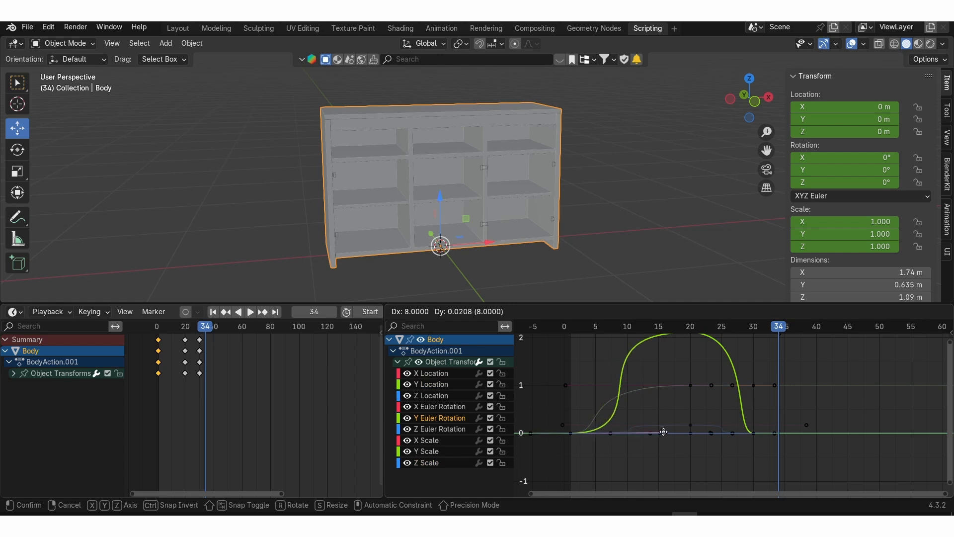
pyautogui.click(683, 429)
# Stretch the frame 30 keyframe's incoming handle on the Y Euler Rotation curve to about frame 15, and play the animation
pyautogui.moveTo(683, 429); pyautogui.dragTo(659, 425)
pyautogui.press('space')
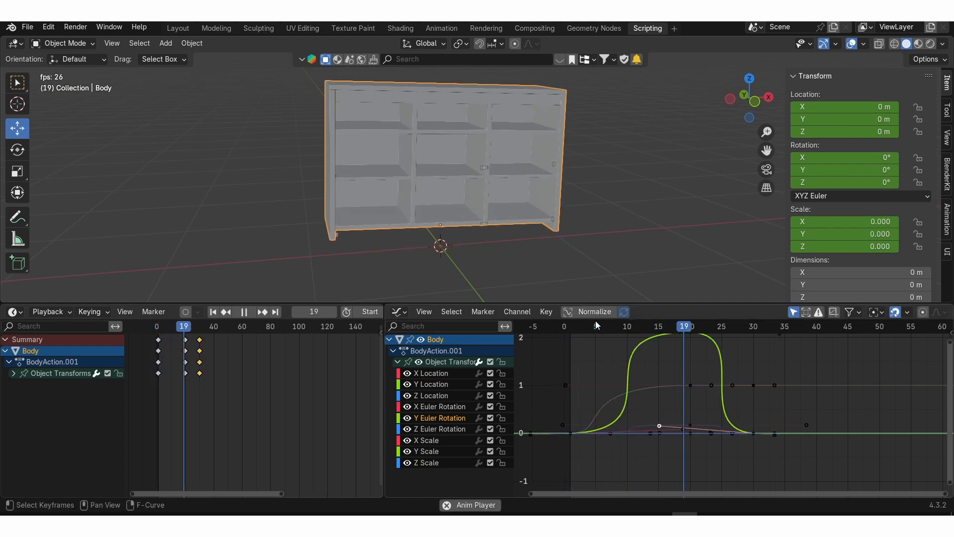
pyautogui.press('space')
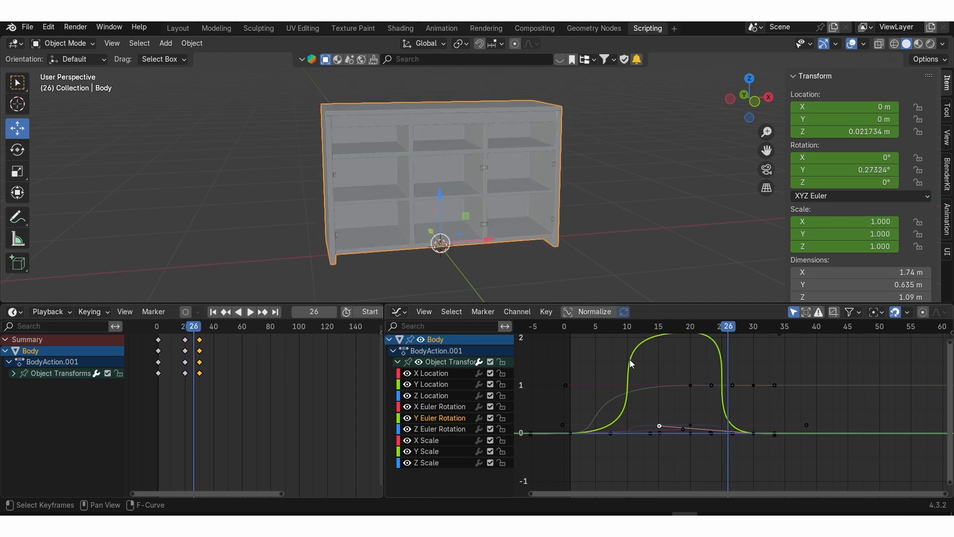
# On the Z Location curve, pull the frame 1 keyframe's outgoing handle straight up at frame 1 to about 0.08
pyautogui.click(661, 432)
pyautogui.click(652, 434)
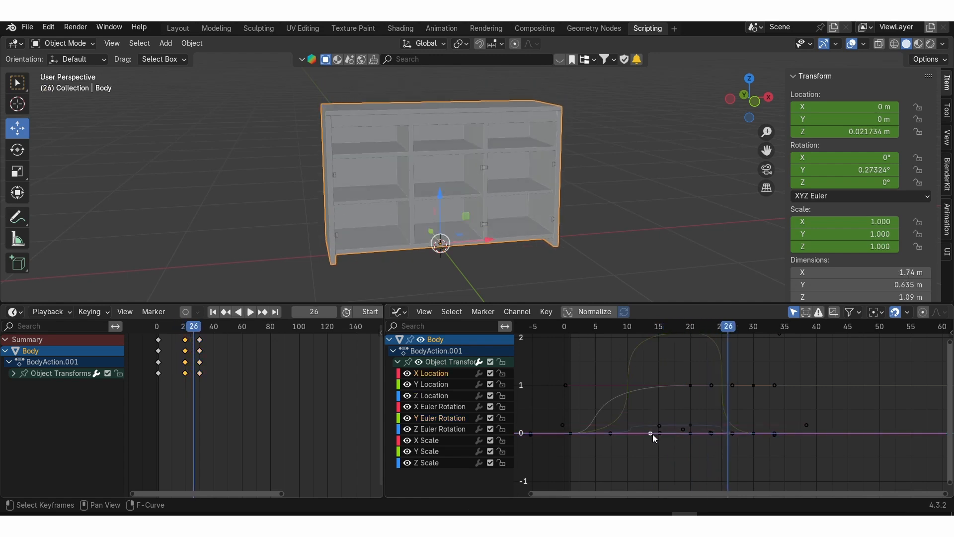
pyautogui.click(449, 394)
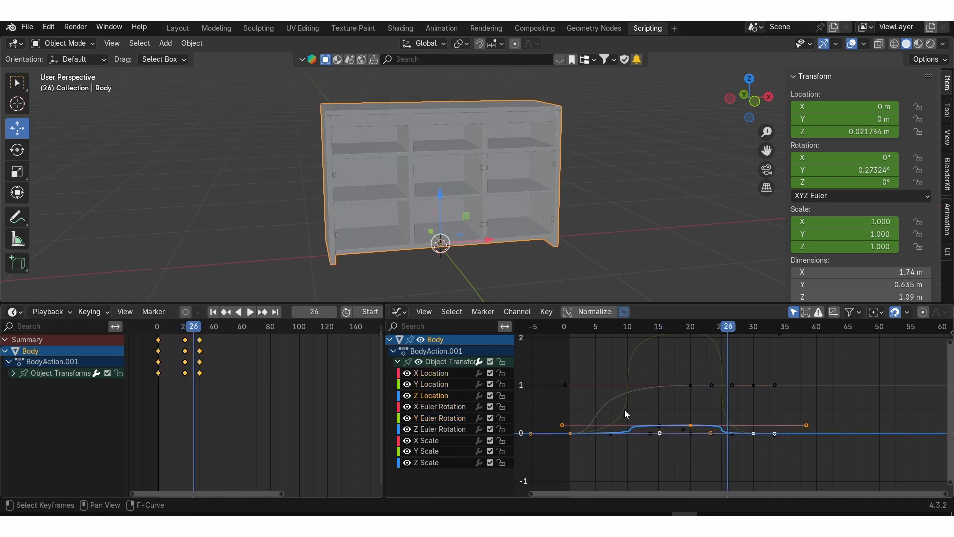
pyautogui.keyDown('ctrl'); pyautogui.moveTo(649, 407); pyautogui.dragTo(636, 365, button='middle'); pyautogui.keyUp('ctrl')
pyautogui.moveTo(672, 413); pyautogui.dragTo(634, 339, button='middle')
pyautogui.scroll(3, 623, 421)
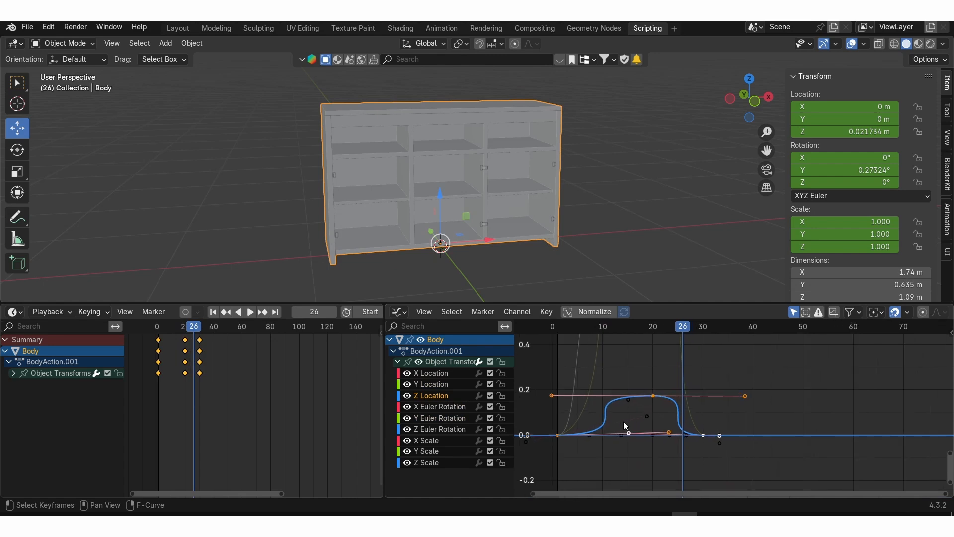
pyautogui.moveTo(634, 412); pyautogui.dragTo(711, 399, button='middle')
pyautogui.scroll(2, 711, 399)
pyautogui.click(675, 426)
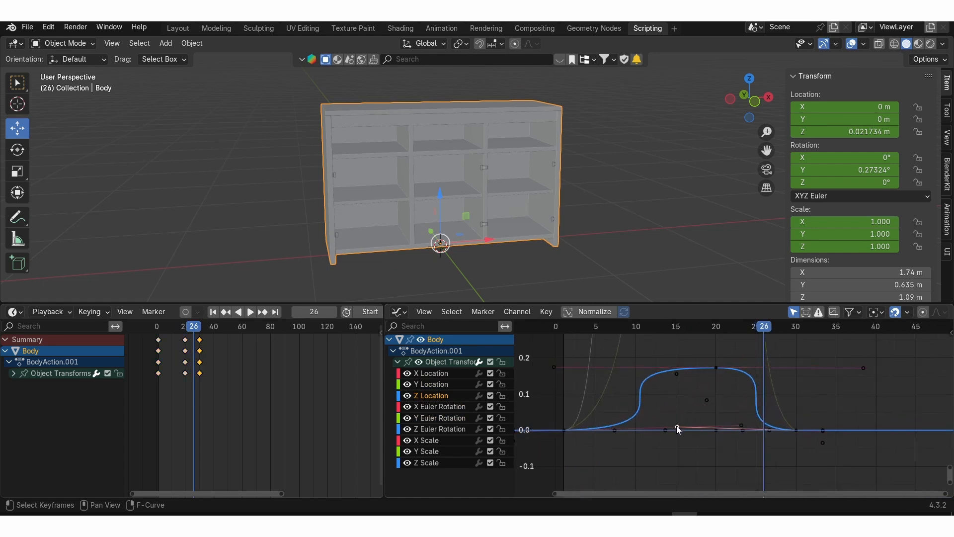
pyautogui.moveTo(741, 424); pyautogui.dragTo(557, 403)
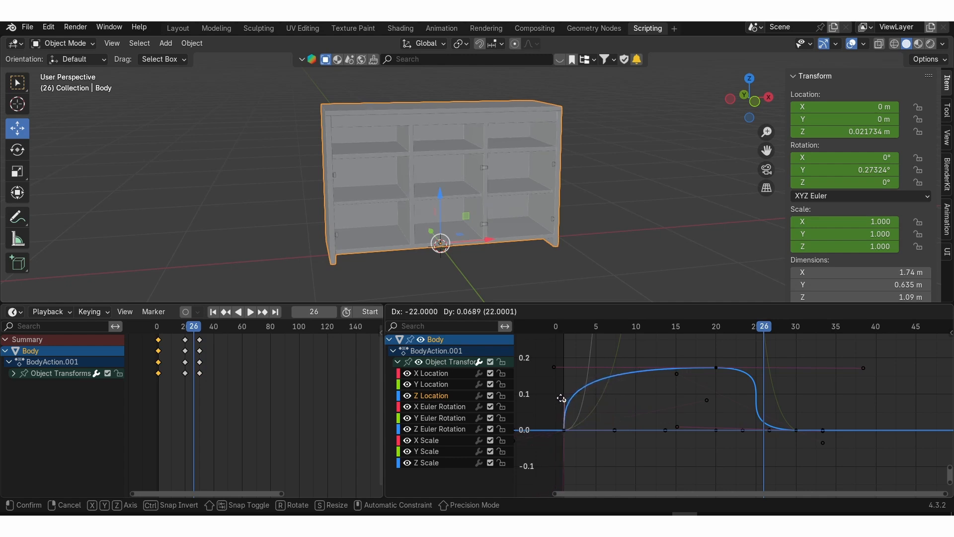
pyautogui.moveTo(560, 398); pyautogui.dragTo(562, 399)
# Scrub the first frames and replay the body's animation to check the faster initial lift
pyautogui.scroll(2, 581, 347)
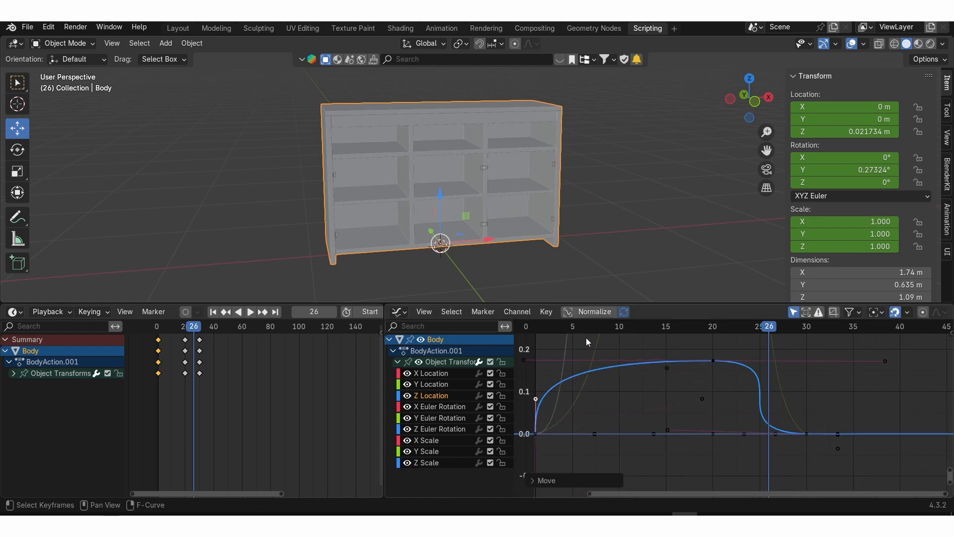
pyautogui.moveTo(756, 372); pyautogui.dragTo(775, 377, button='middle')
pyautogui.click(547, 329)
pyautogui.press('space')
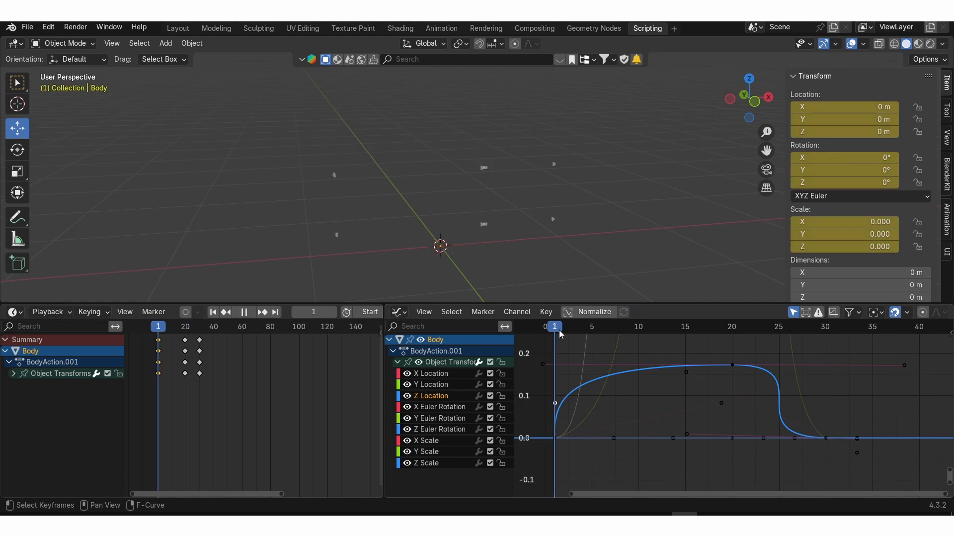
pyautogui.moveTo(557, 330); pyautogui.dragTo(560, 330)
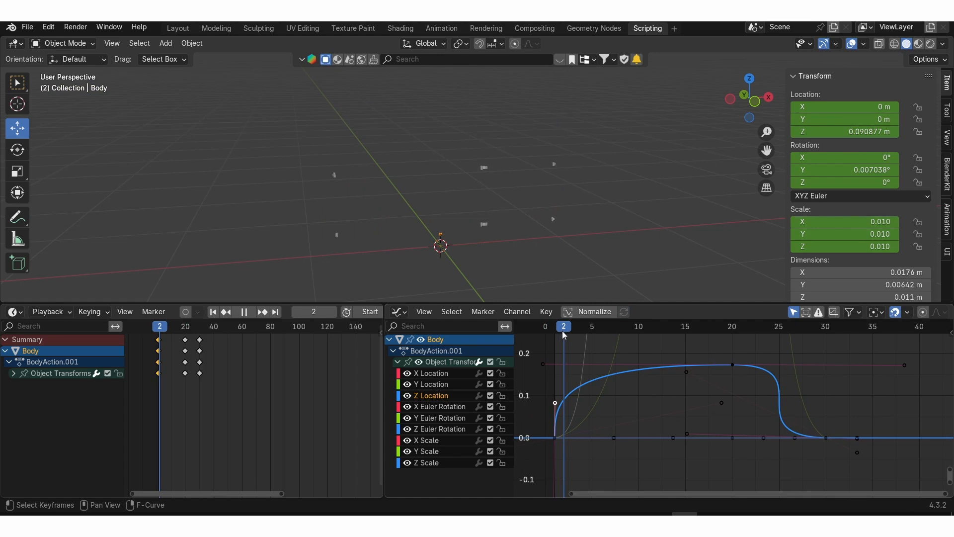
pyautogui.press('space')
pyautogui.scroll(1, 577, 378)
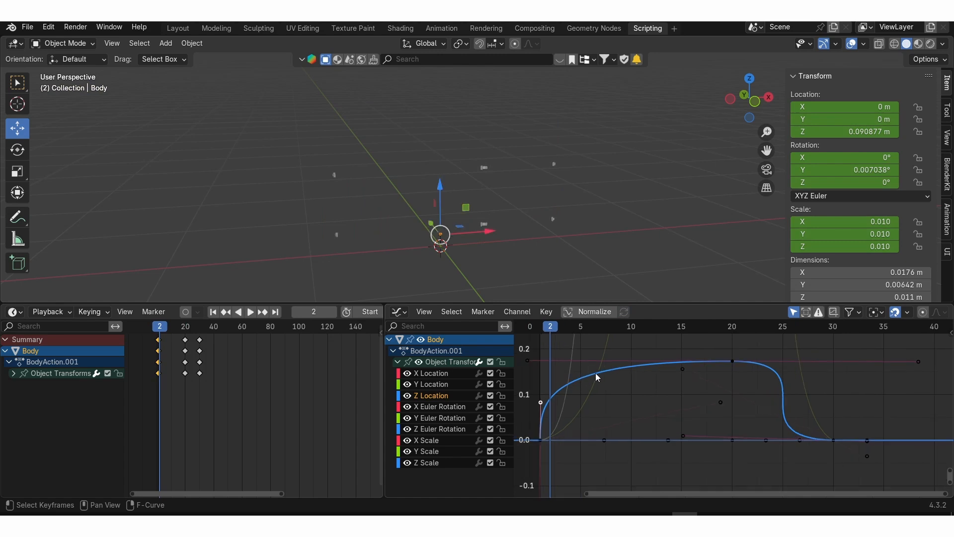
pyautogui.click(544, 341)
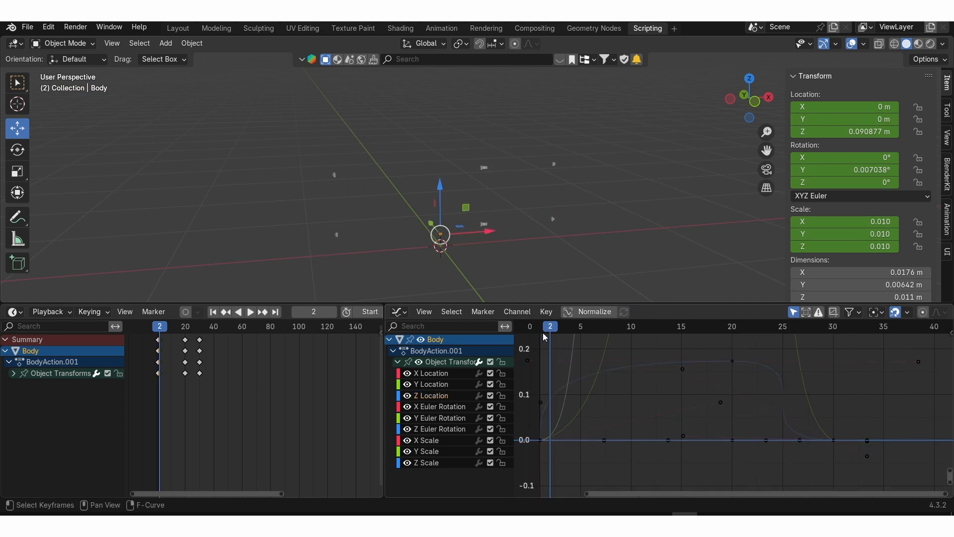
pyautogui.press('space')
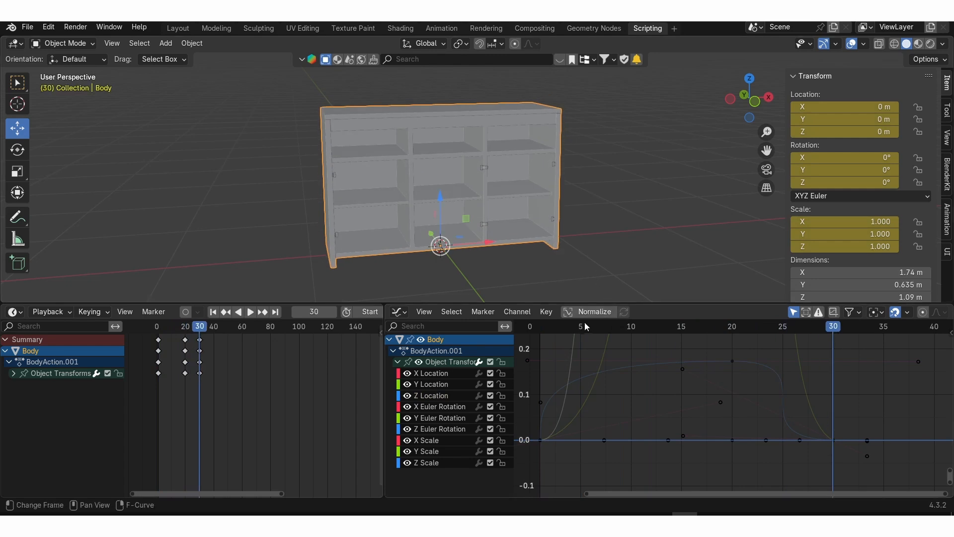
pyautogui.press('space')
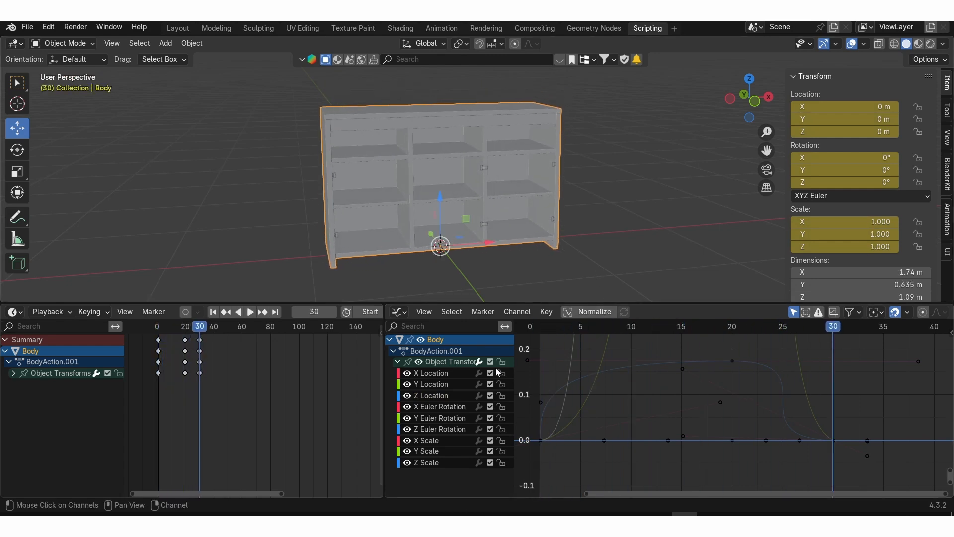
# On the Y Euler Rotation curve, raise frame 1's outgoing handle vertically to about 1.1 and shorten frame 20's incoming handle to about frame 4
pyautogui.click(440, 417)
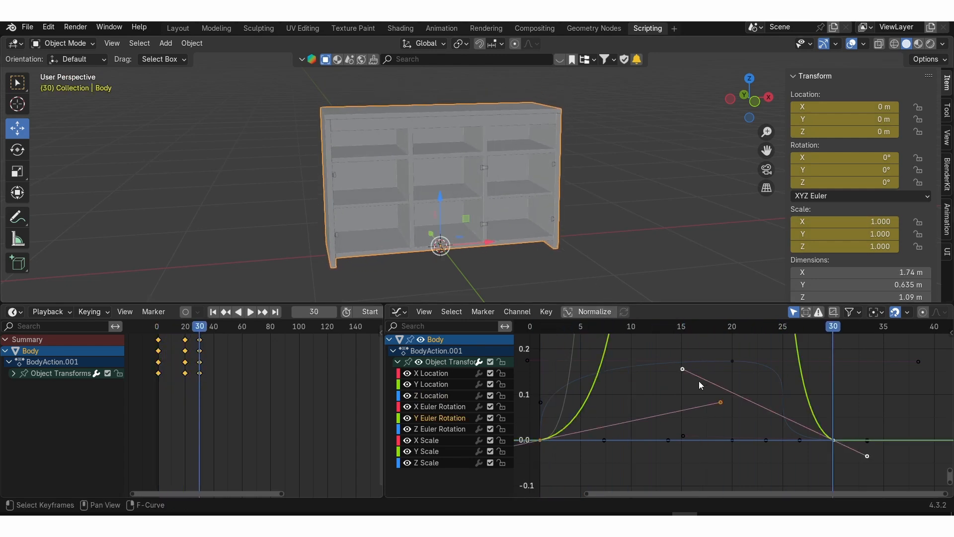
pyautogui.scroll(-4, 705, 404)
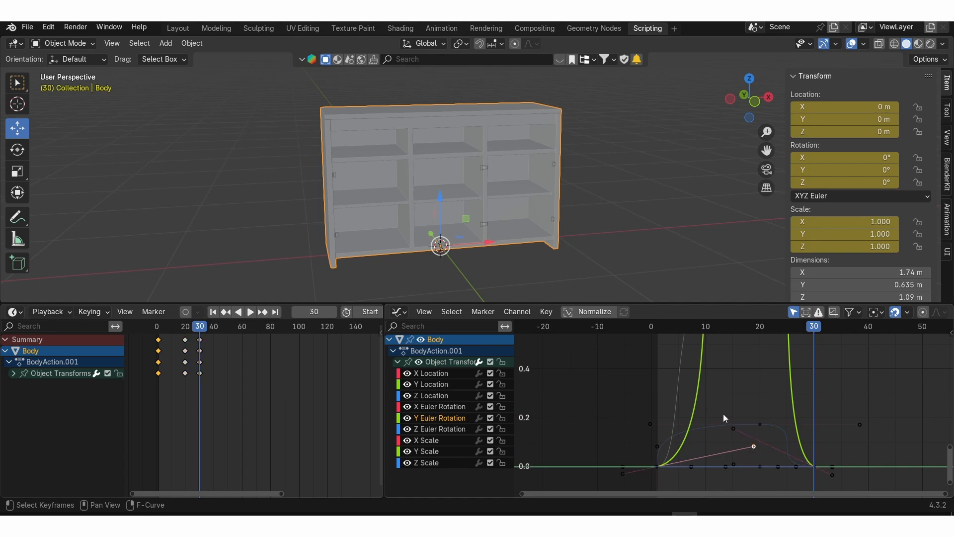
pyautogui.keyDown('ctrl'); pyautogui.moveTo(731, 410); pyautogui.dragTo(722, 436, button='middle'); pyautogui.keyUp('ctrl')
pyautogui.moveTo(746, 348); pyautogui.dragTo(725, 407, button='middle')
pyautogui.keyDown('ctrl'); pyautogui.moveTo(725, 408); pyautogui.dragTo(731, 426, button='middle'); pyautogui.keyUp('ctrl')
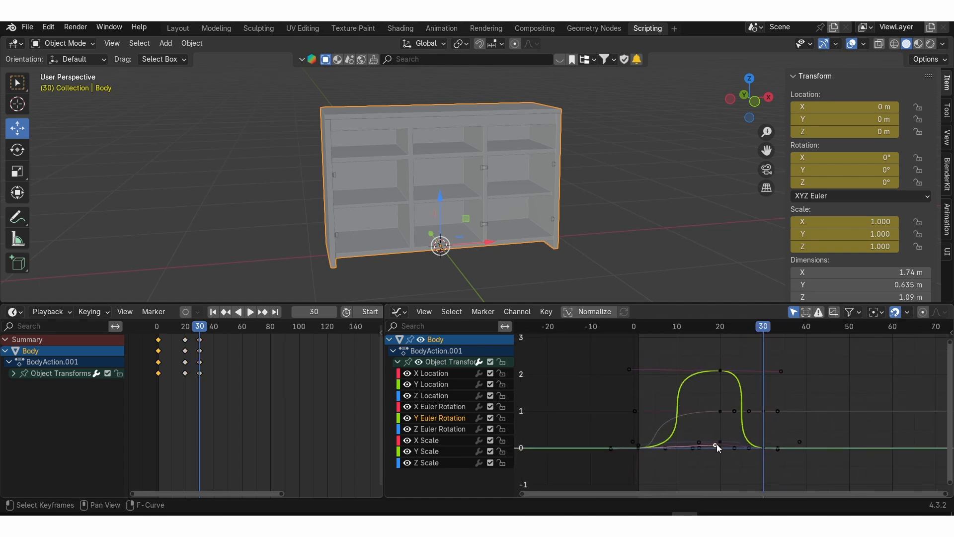
pyautogui.moveTo(716, 445); pyautogui.dragTo(638, 405)
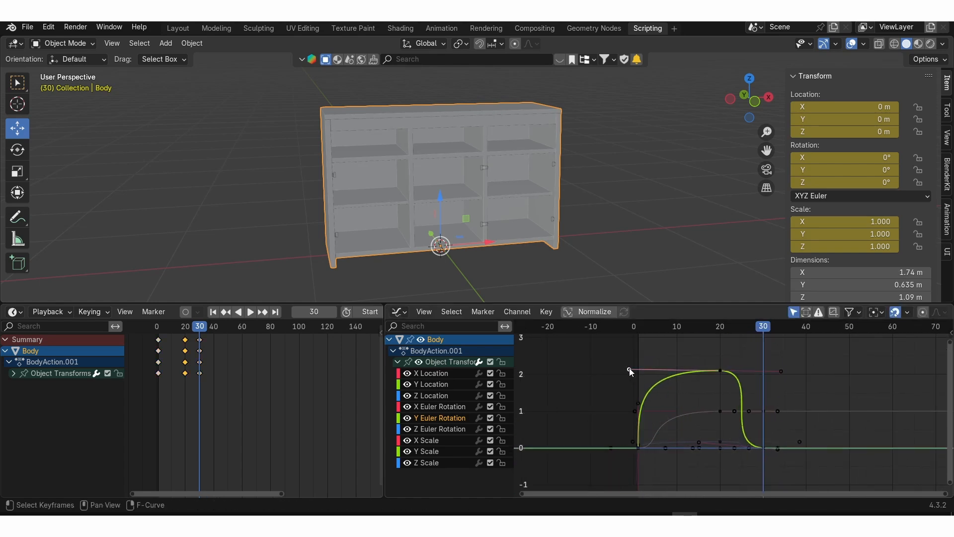
pyautogui.moveTo(629, 369); pyautogui.dragTo(650, 369)
pyautogui.moveTo(638, 402); pyautogui.dragTo(637, 404)
# Replay the body's animation from the start to check the tilt together with the lift and growth
pyautogui.click(628, 329)
pyautogui.scroll(2, 678, 371)
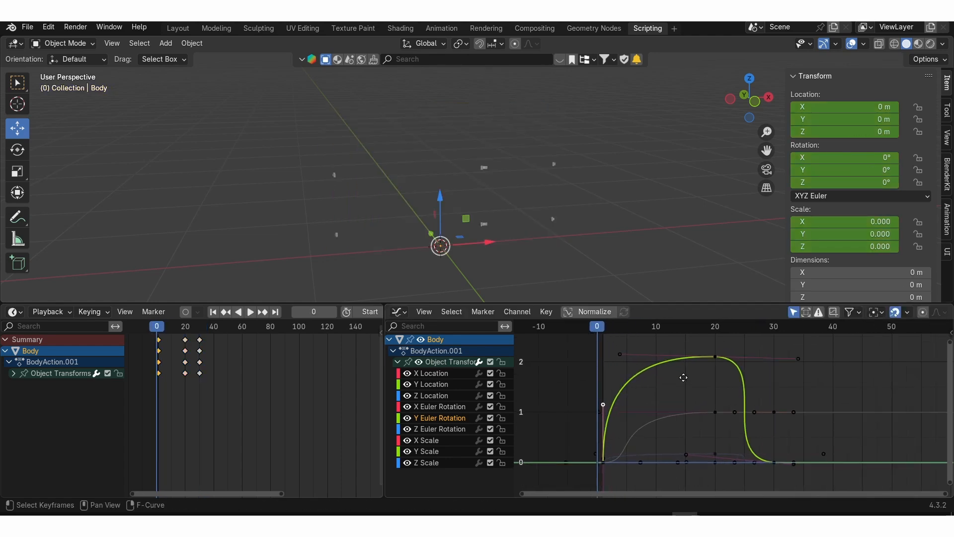
pyautogui.moveTo(683, 378); pyautogui.dragTo(688, 387, button='middle')
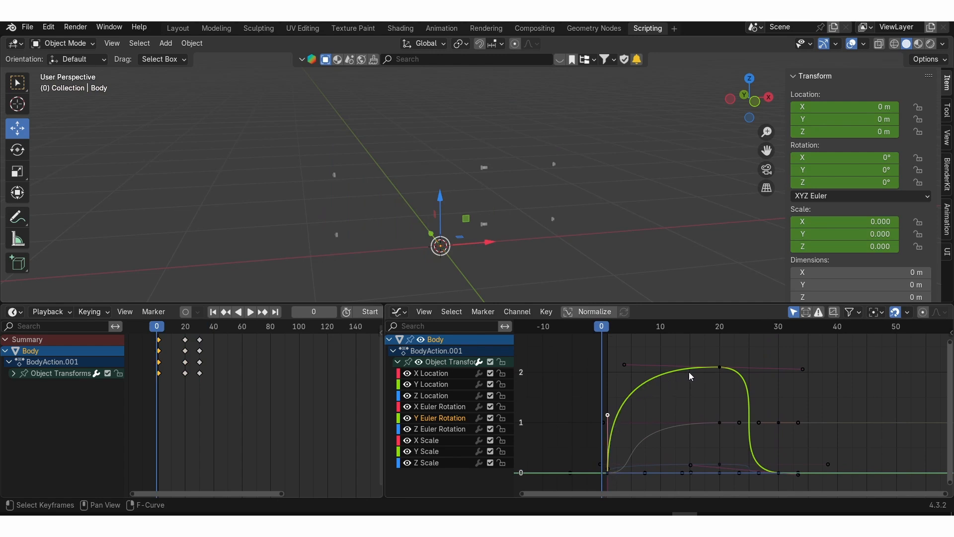
pyautogui.press('space')
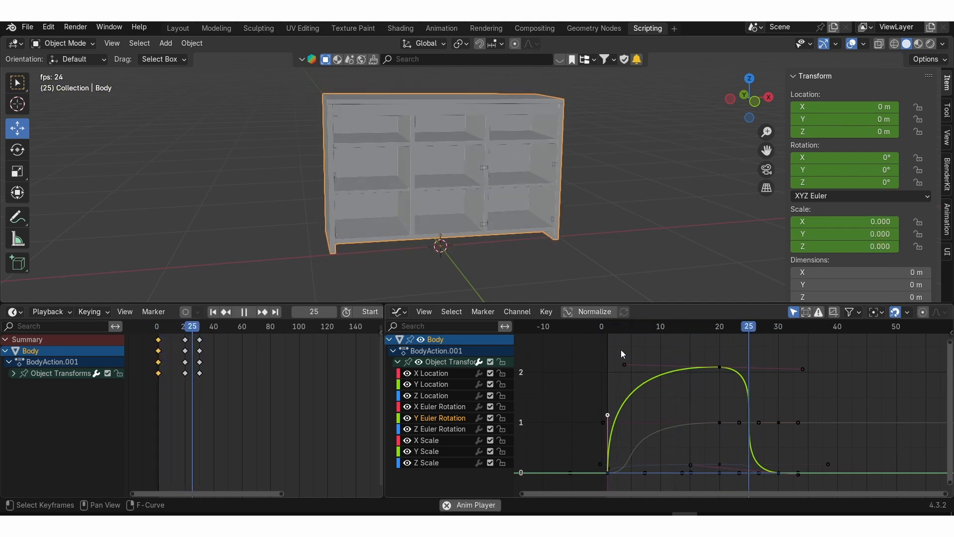
pyautogui.press('space')
pyautogui.press('space')
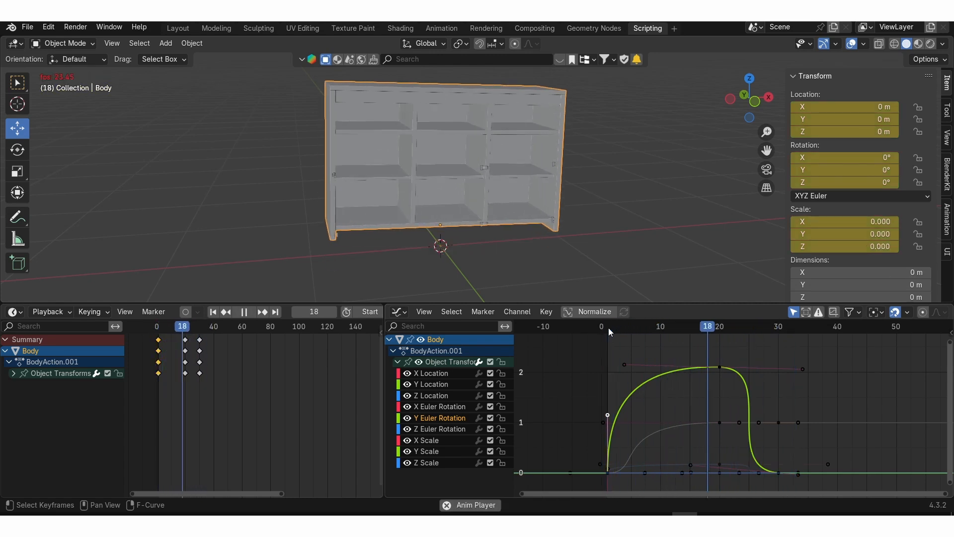
pyautogui.press('space')
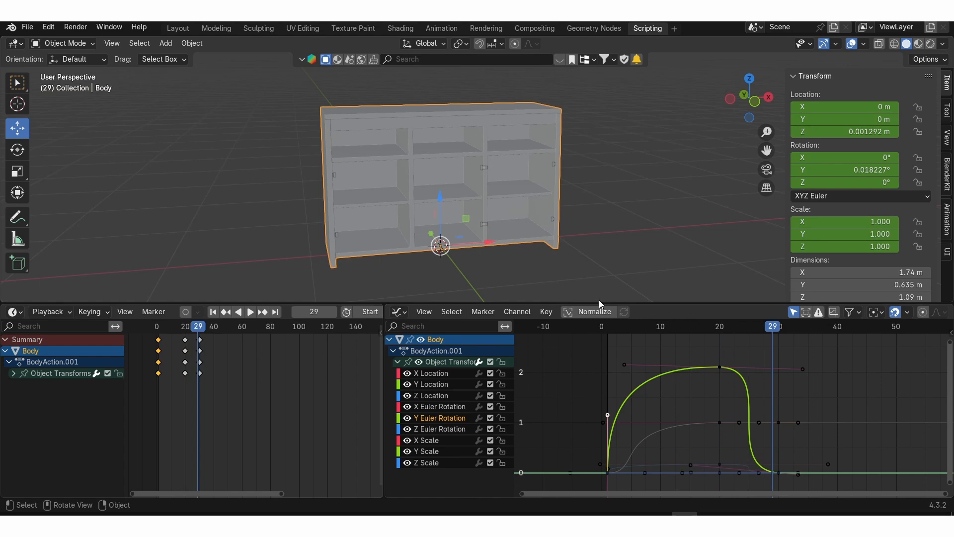
# Enlarge the 3D viewport by shrinking the animation editors, and bring the cabinet body into closer view
pyautogui.moveTo(600, 303); pyautogui.dragTo(631, 375)
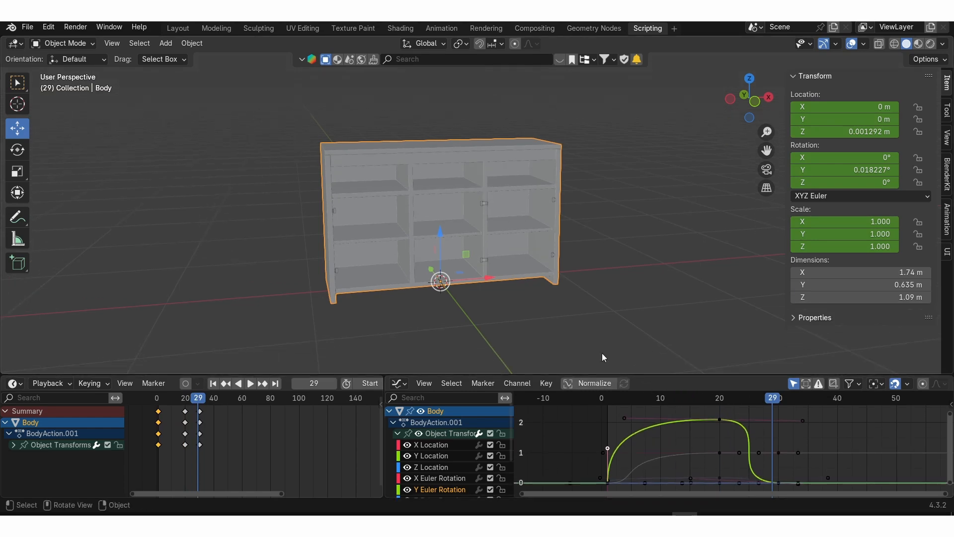
pyautogui.scroll(4, 476, 276)
pyautogui.scroll(-2, 458, 244)
pyautogui.keyDown('shift'); pyautogui.moveTo(469, 241); pyautogui.dragTo(494, 239, button='middle'); pyautogui.keyUp('shift')
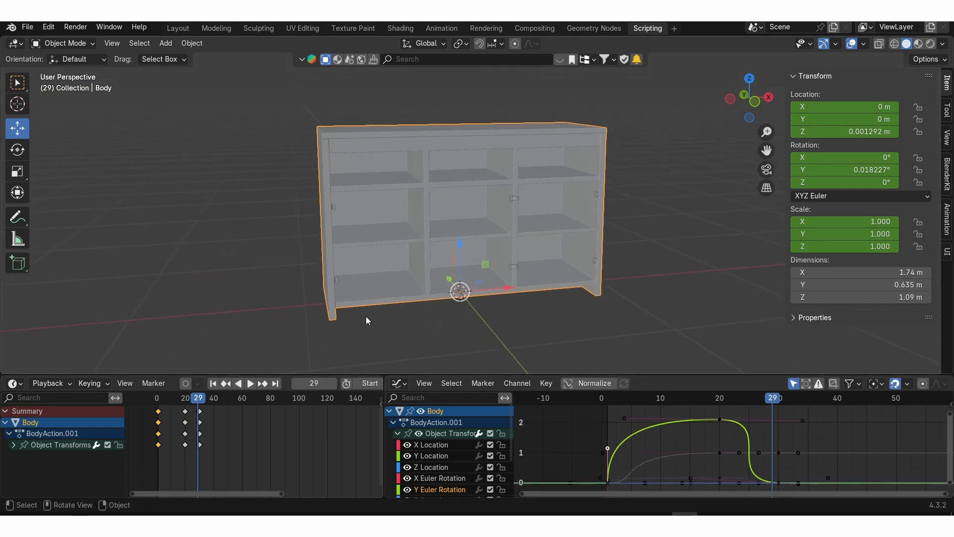
# Scrub back to frame 8 and inspect how the hinges sit relative to the growing body
pyautogui.moveTo(196, 397); pyautogui.dragTo(168, 399)
pyautogui.scroll(3, 317, 231)
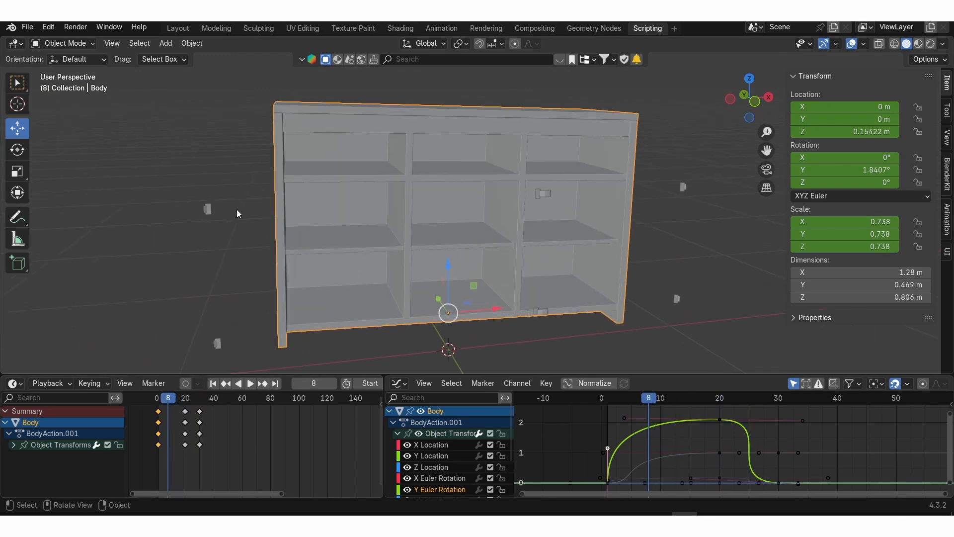
pyautogui.click(214, 212)
pyautogui.click(549, 194)
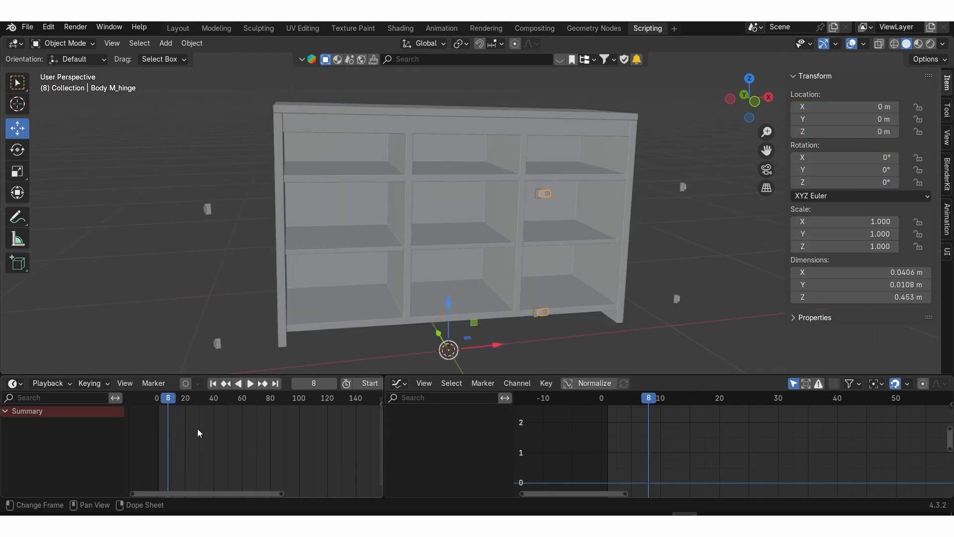
# Go to frame 40, then select the left door's hinge and both middle hinge objects together
pyautogui.press('space')
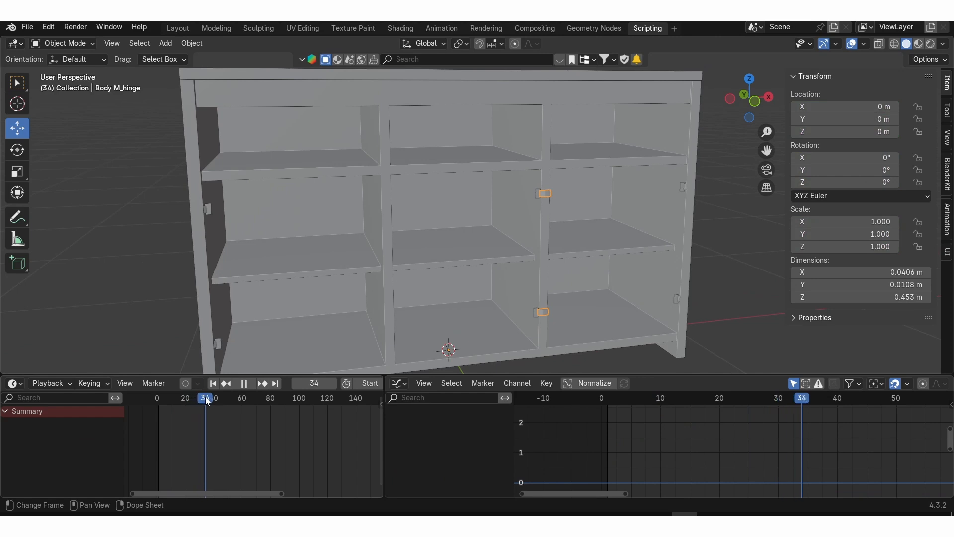
pyautogui.moveTo(225, 397)
pyautogui.mouseDown()
pyautogui.moveTo(239, 401)
pyautogui.moveTo(215, 400)
pyautogui.mouseUp()
pyautogui.click(191, 262)
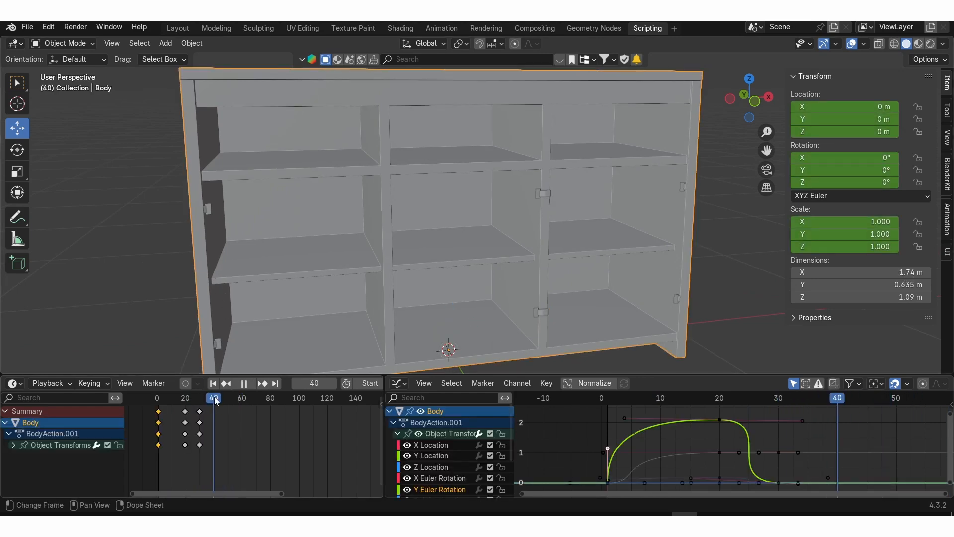
pyautogui.scroll(1, 231, 424)
pyautogui.click(208, 205)
pyautogui.moveTo(207, 205); pyautogui.dragTo(537, 161, button='middle')
pyautogui.keyDown('shift'); pyautogui.click(618, 173); pyautogui.keyUp('shift')
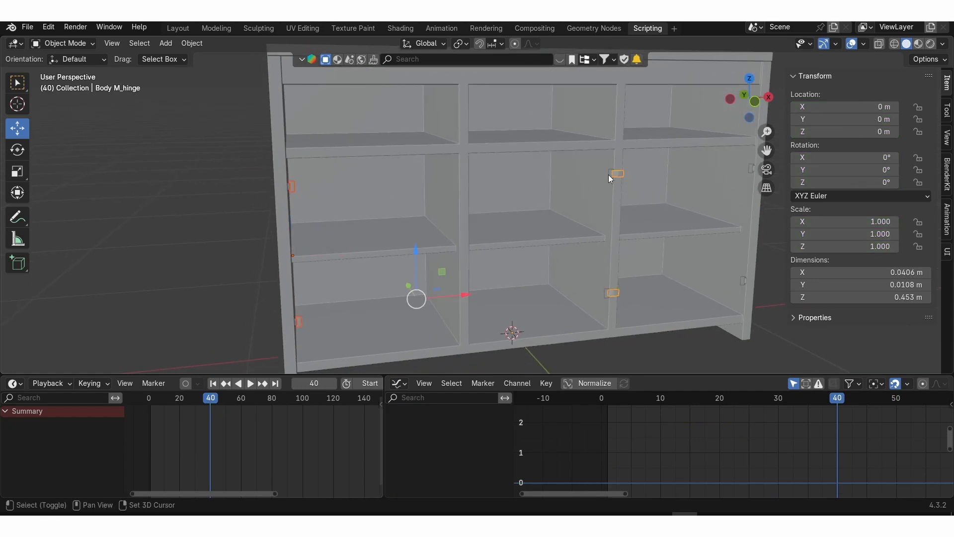
pyautogui.keyDown('shift'); pyautogui.click(608, 174); pyautogui.keyUp('shift')
# Add the right-hand hinges of both the door and the body to the selection
pyautogui.keyDown('shift'); pyautogui.moveTo(750, 170); pyautogui.dragTo(571, 183, button='middle'); pyautogui.keyUp('shift')
pyautogui.scroll(4, 572, 184)
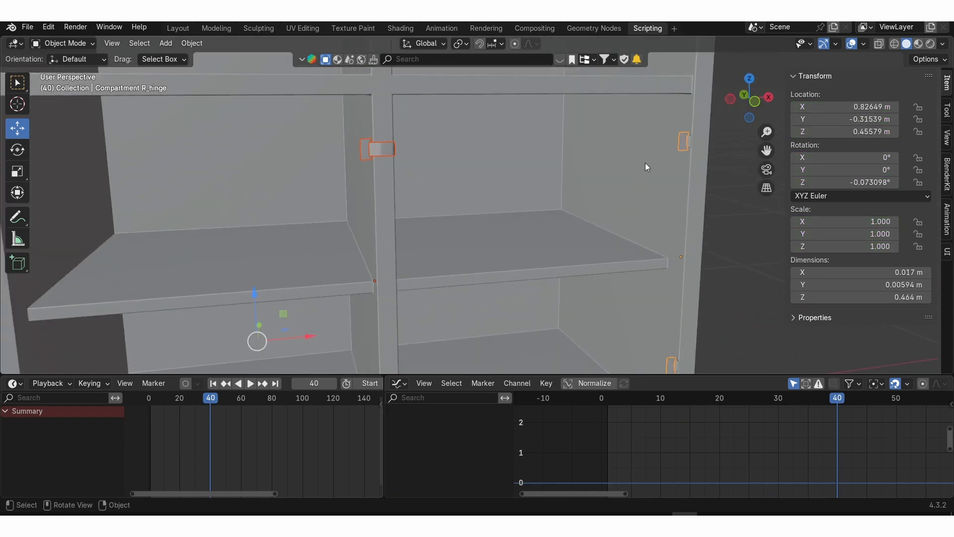
pyautogui.keyDown('shift'); pyautogui.click(686, 142); pyautogui.keyUp('shift')
pyautogui.keyDown('shift'); pyautogui.click(685, 142); pyautogui.keyUp('shift')
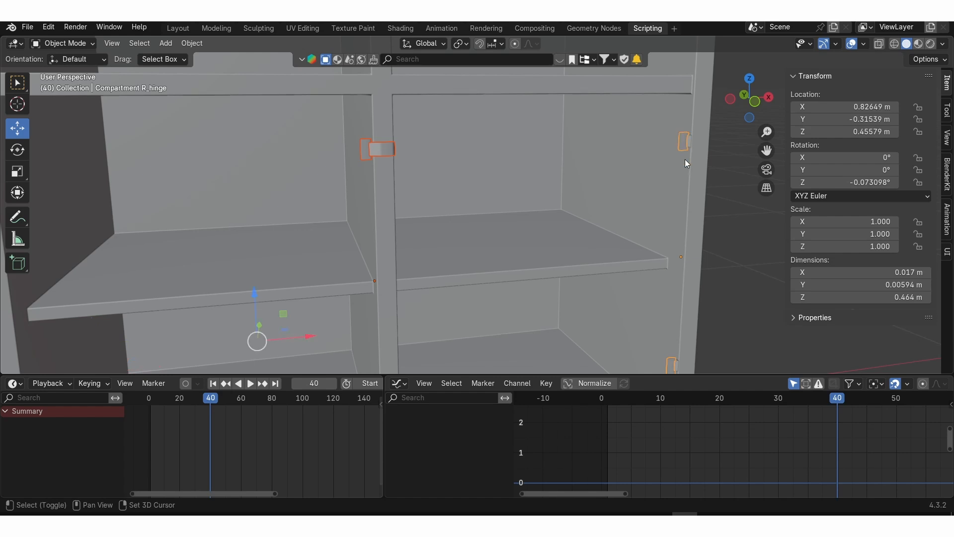
pyautogui.scroll(4, 683, 139)
pyautogui.keyDown('shift'); pyautogui.click(675, 127); pyautogui.keyUp('shift')
pyautogui.scroll(-5, 654, 208)
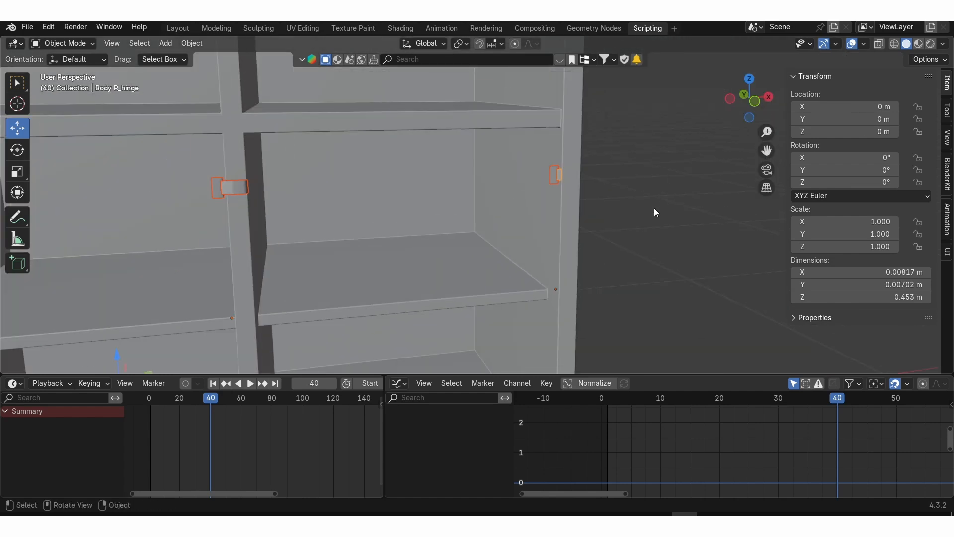
# Add the body's left hinge, behind the left door's hinge, to the selection
pyautogui.keyDown('shift'); pyautogui.moveTo(591, 314); pyautogui.dragTo(578, 75, button='middle'); pyautogui.keyUp('shift')
pyautogui.scroll(-4, 322, 156)
pyautogui.keyDown('shift'); pyautogui.moveTo(342, 147); pyautogui.dragTo(592, 206, button='middle'); pyautogui.keyUp('shift')
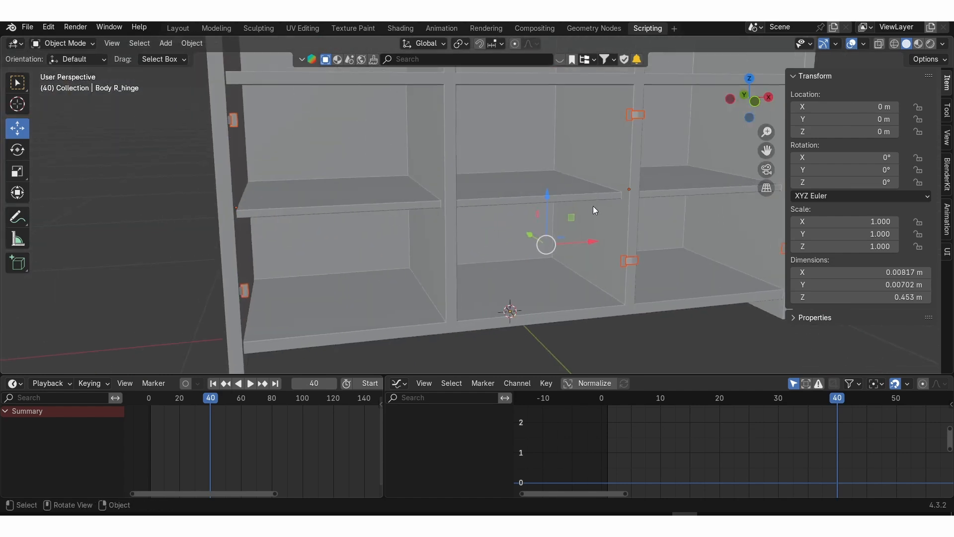
pyautogui.keyDown('shift'); pyautogui.moveTo(500, 201); pyautogui.dragTo(519, 208, button='middle'); pyautogui.keyUp('shift')
pyautogui.scroll(5, 390, 229)
pyautogui.keyDown('shift'); pyautogui.moveTo(361, 183); pyautogui.dragTo(588, 279, button='middle'); pyautogui.keyUp('shift')
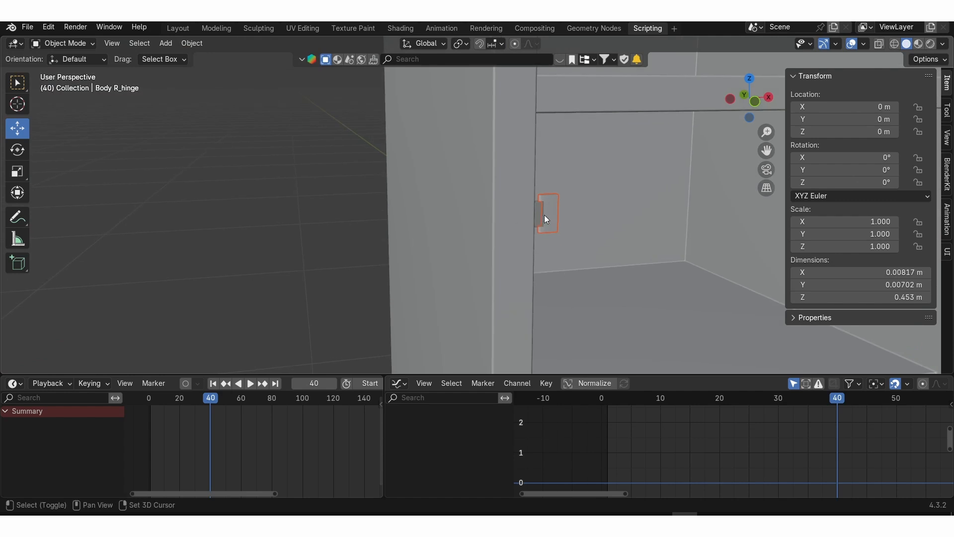
pyautogui.keyDown('shift'); pyautogui.click(540, 208); pyautogui.keyUp('shift')
pyautogui.scroll(-5, 546, 219)
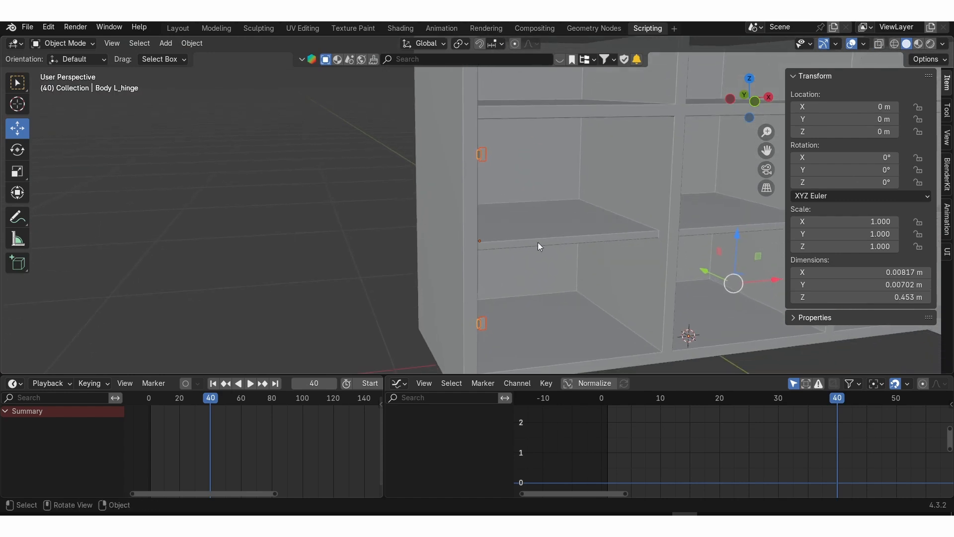
# Parent all selected hinges to the cabinet body with Object (Keep Transform), then clear the selection
pyautogui.keyDown('shift'); pyautogui.click(457, 233); pyautogui.keyUp('shift')
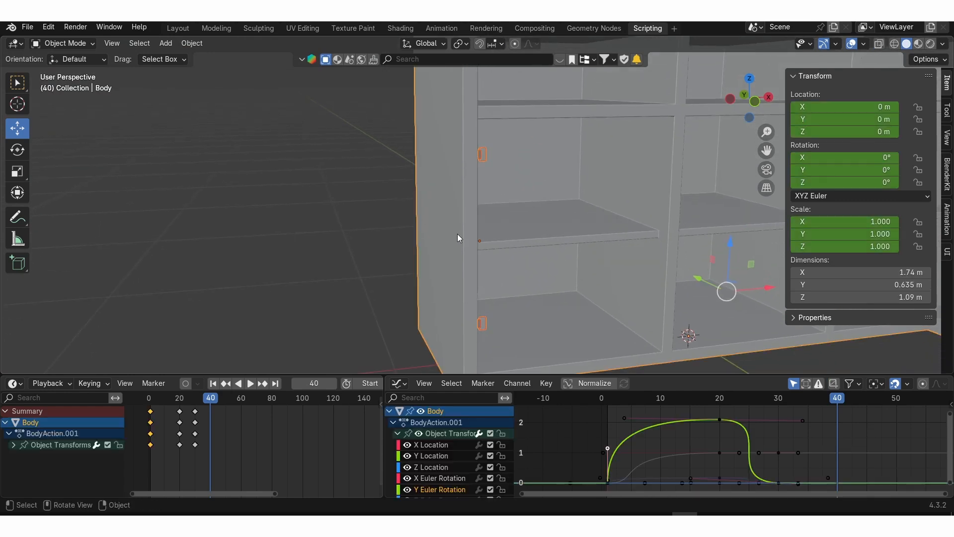
pyautogui.hotkey('ctrl', 'p')
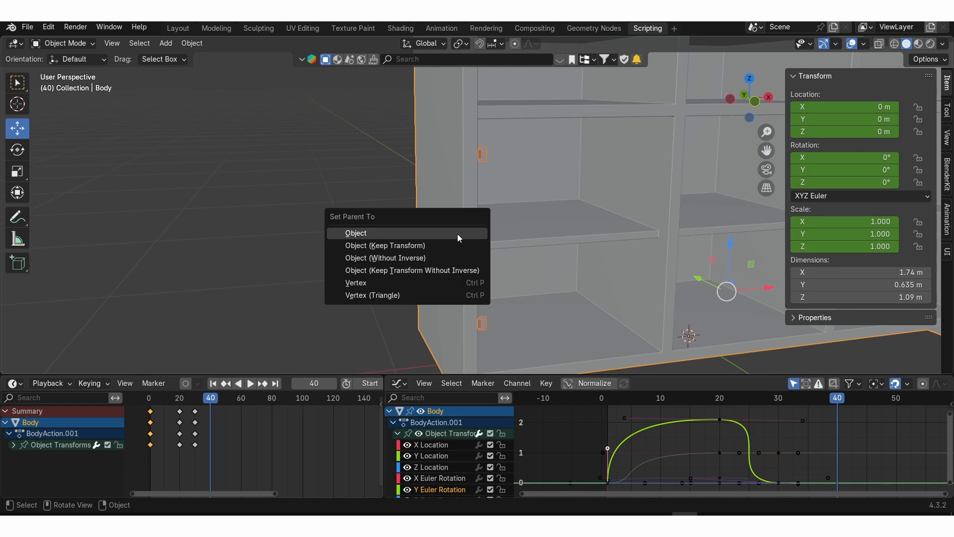
pyautogui.press('Down')
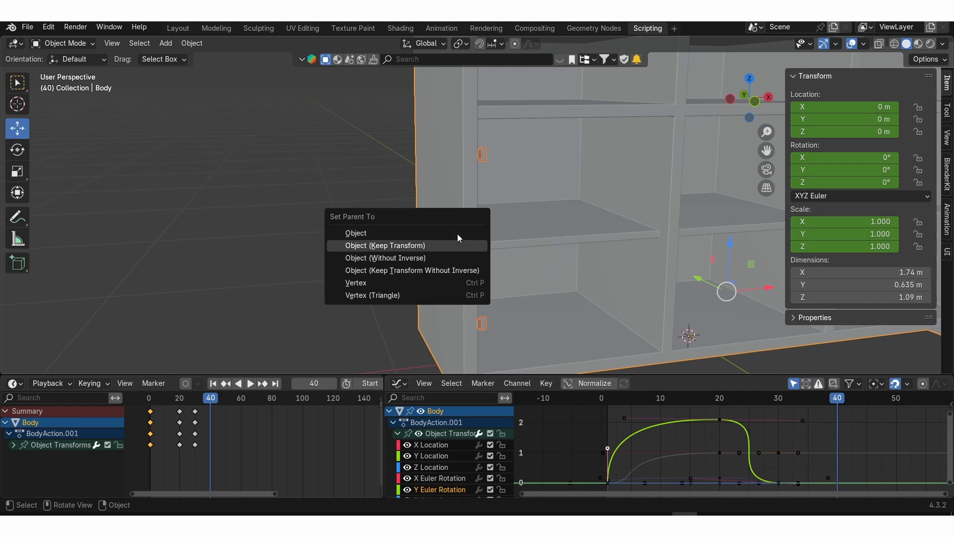
pyautogui.press('Return')
pyautogui.click(348, 240)
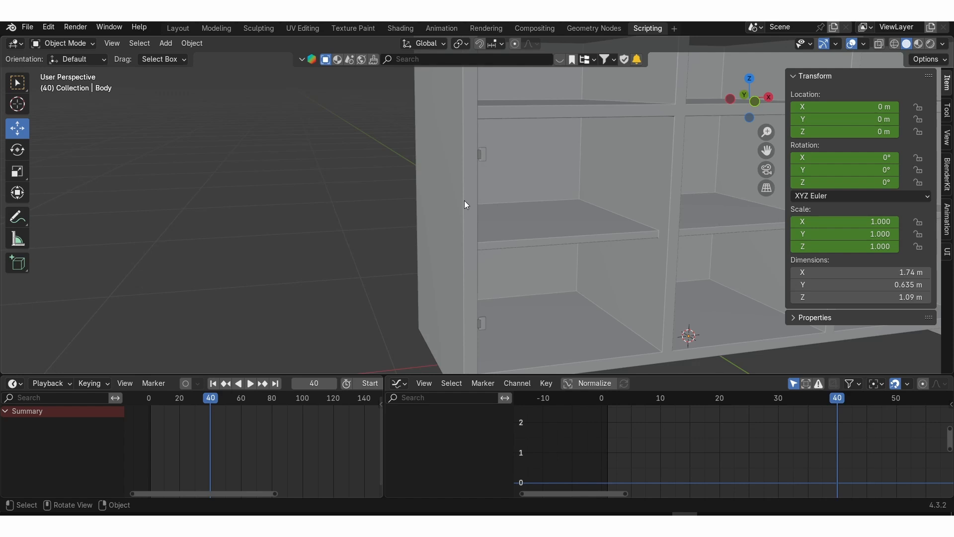
# Replay the animation from the start to check that the hinges follow the body
pyautogui.scroll(-5, 464, 201)
pyautogui.keyDown('shift'); pyautogui.moveTo(488, 210); pyautogui.dragTo(386, 228, button='middle'); pyautogui.keyUp('shift')
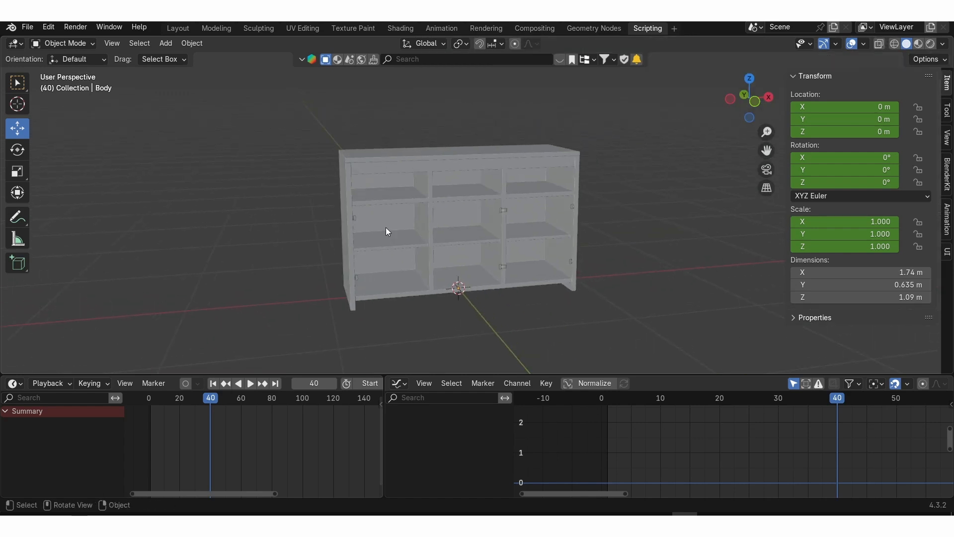
pyautogui.hotkey('shift', 'Left')
pyautogui.press('space')
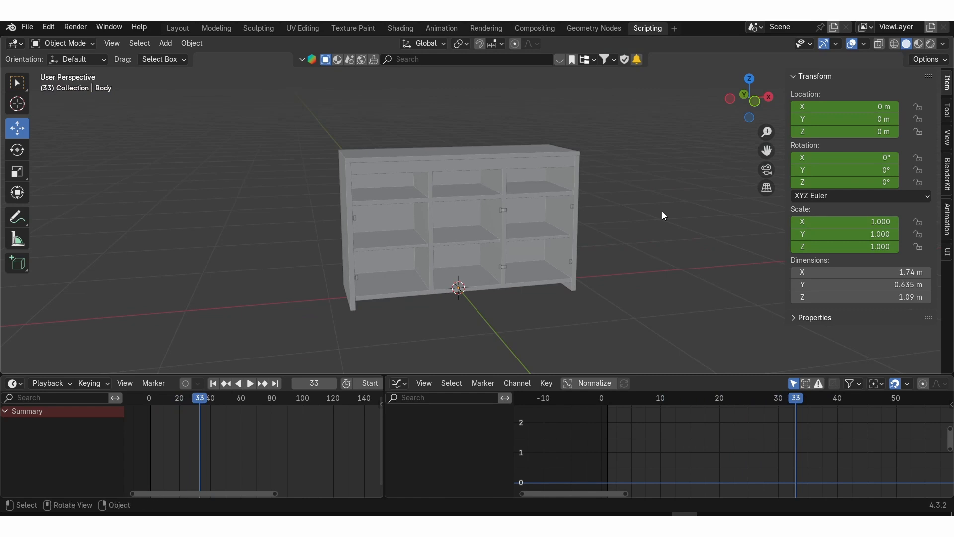
pyautogui.hotkey('shift', 'Left')
pyautogui.press('space')
pyautogui.press('space')
pyautogui.press('space')
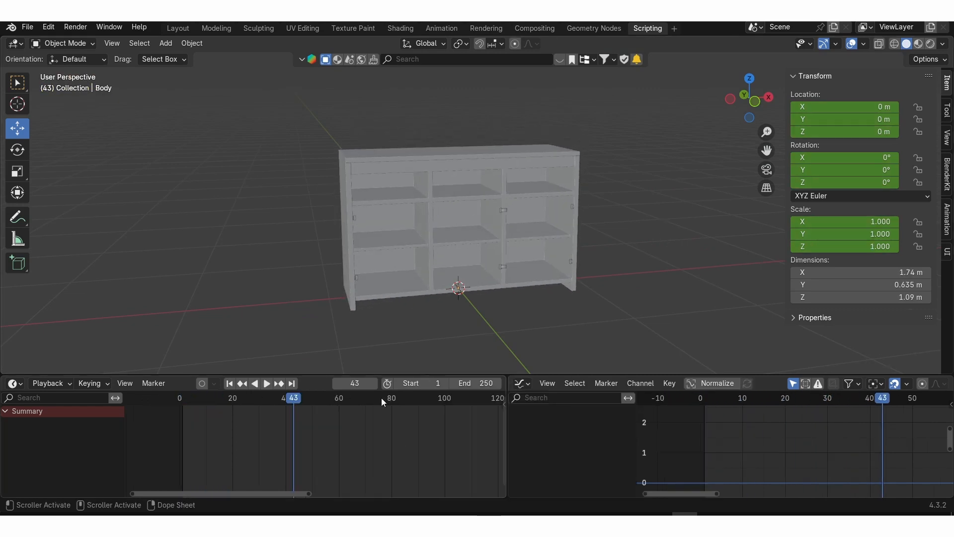
# Reveal the hidden doors and drawers, and select the left compartment door
pyautogui.scroll(-2, 404, 268)
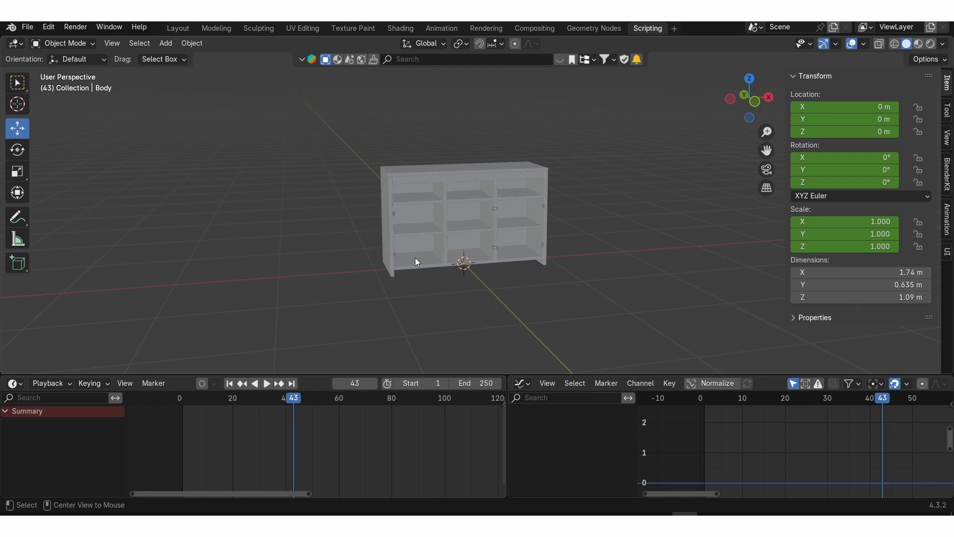
pyautogui.hotkey('alt', 'h')
pyautogui.scroll(5, 412, 256)
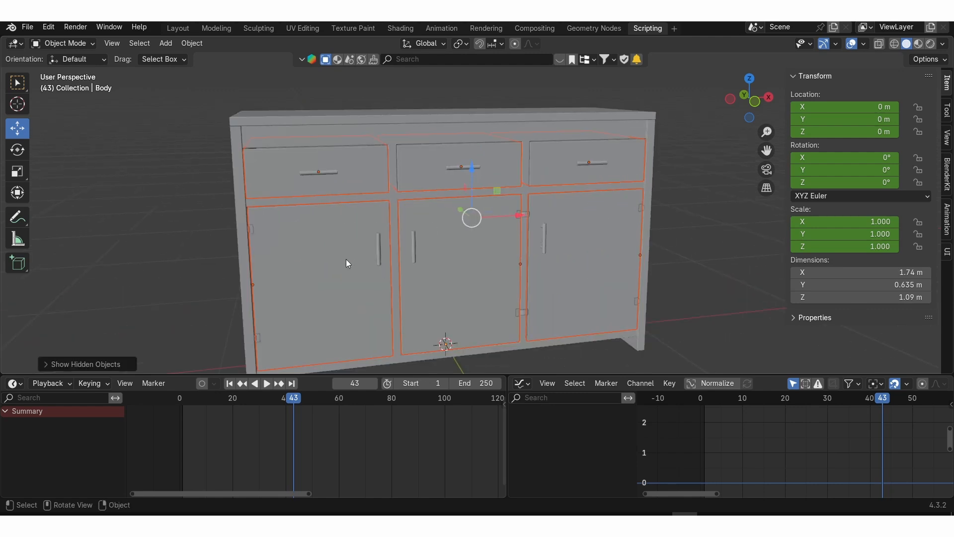
pyautogui.click(341, 258)
pyautogui.scroll(-3, 341, 257)
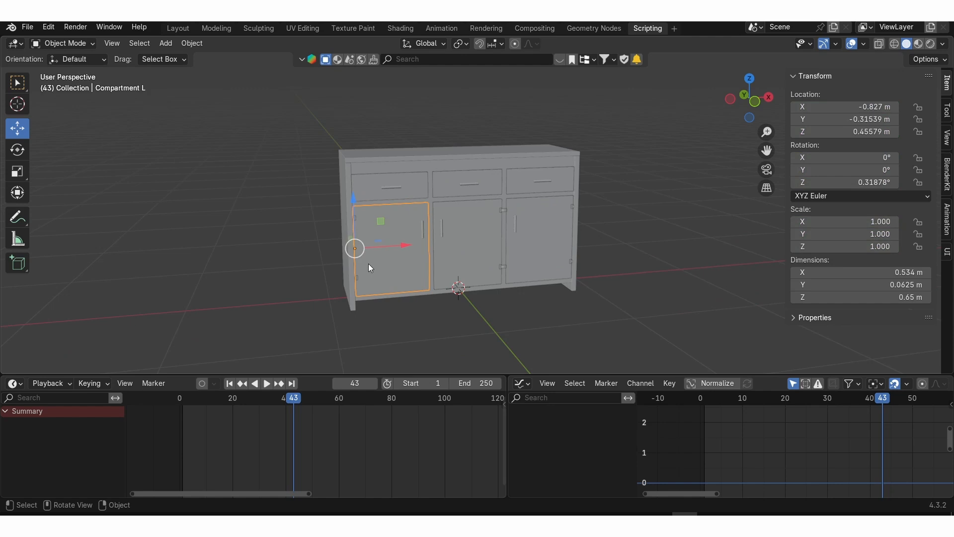
# Hide the three drawers, select the body and go to its last keyframe at frame 30
pyautogui.moveTo(283, 405)
pyautogui.mouseDown()
pyautogui.moveTo(183, 409)
pyautogui.moveTo(284, 402)
pyautogui.mouseUp()
pyautogui.click(370, 190)
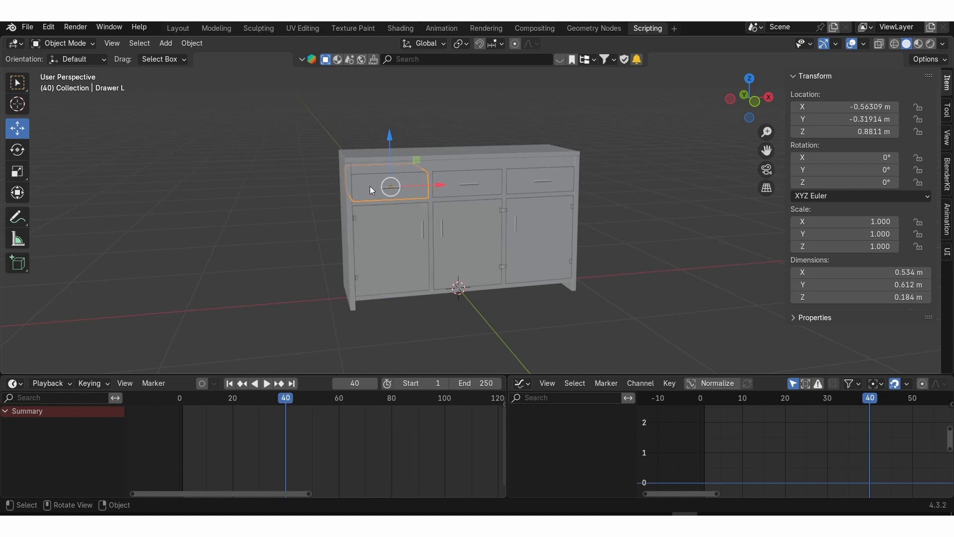
pyautogui.hotkey('ctrl', 'z')
pyautogui.moveTo(273, 405); pyautogui.dragTo(247, 403)
pyautogui.click(361, 136)
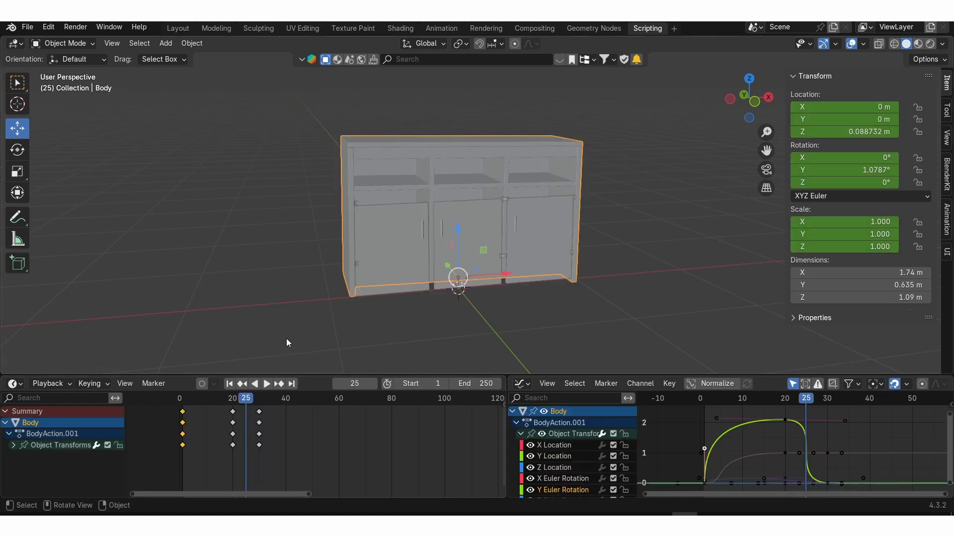
pyautogui.press('space')
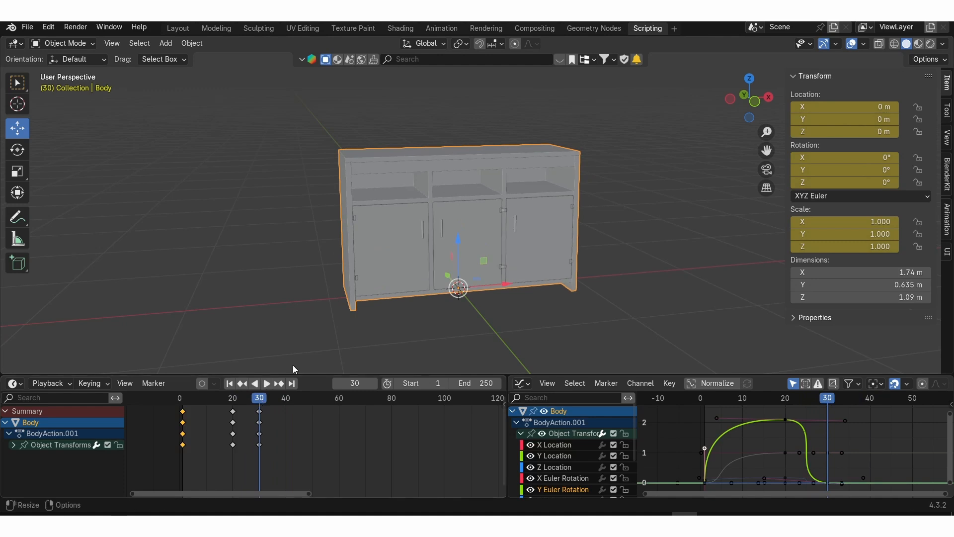
# Set the left compartment door's origin to the 3D cursor at its hinge edge
pyautogui.click(401, 246)
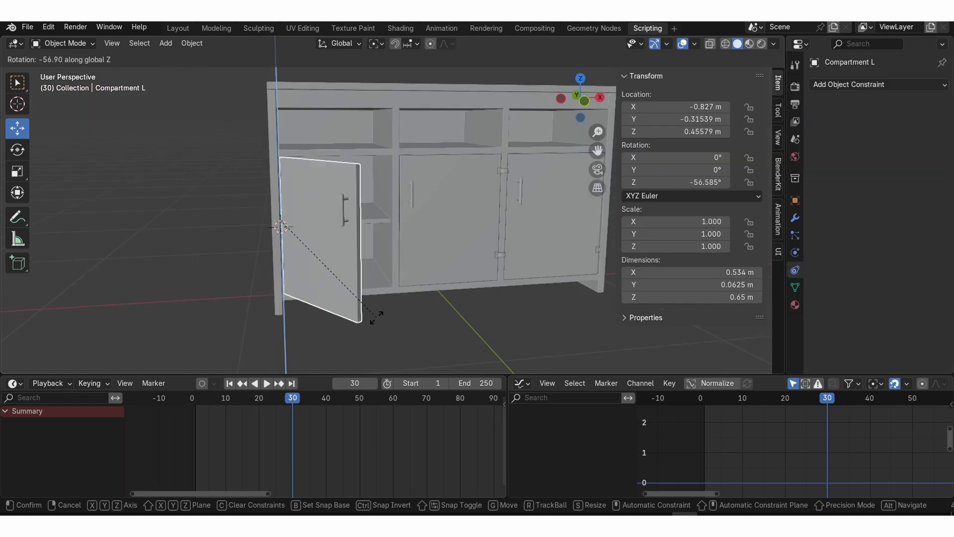
pyautogui.press('Escape')
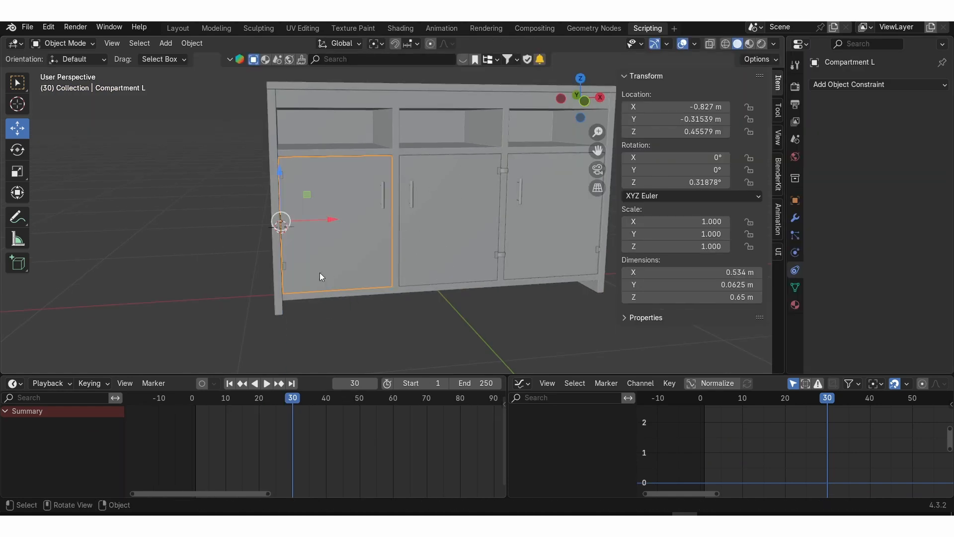
pyautogui.moveTo(320, 272); pyautogui.dragTo(359, 261, button='middle')
pyautogui.scroll(3, 360, 260)
pyautogui.moveTo(297, 133); pyautogui.dragTo(276, 142, button='middle')
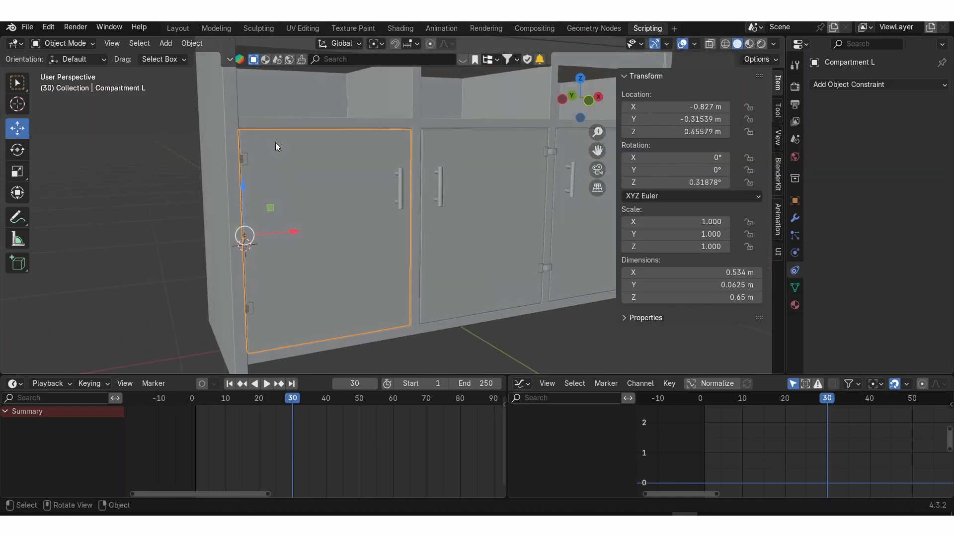
pyautogui.click(201, 42)
pyautogui.moveTo(213, 70)
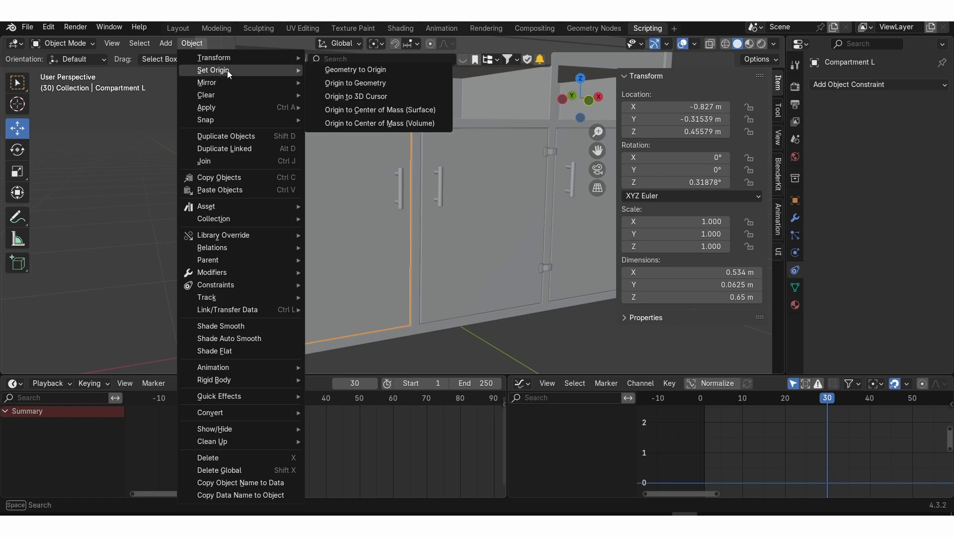
pyautogui.click(363, 97)
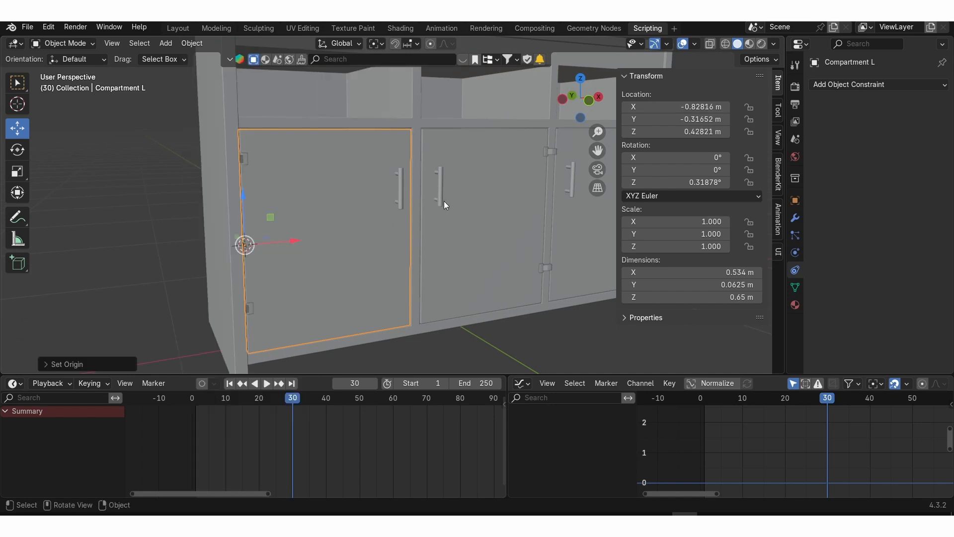
# Test the left door's swing by rotating it about the global Z axis, then cancel the rotation
pyautogui.press('r')
pyautogui.press('Escape')
pyautogui.press('r')
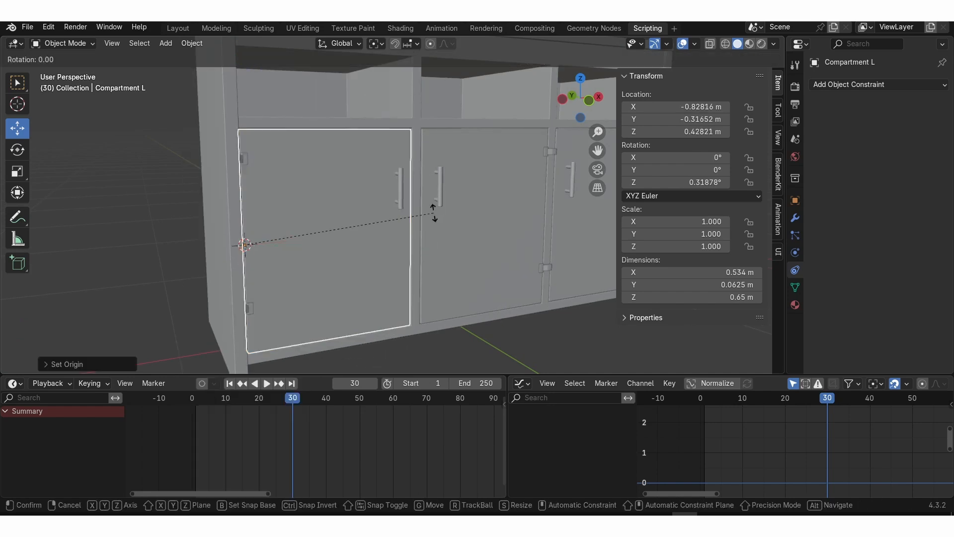
pyautogui.press('z')
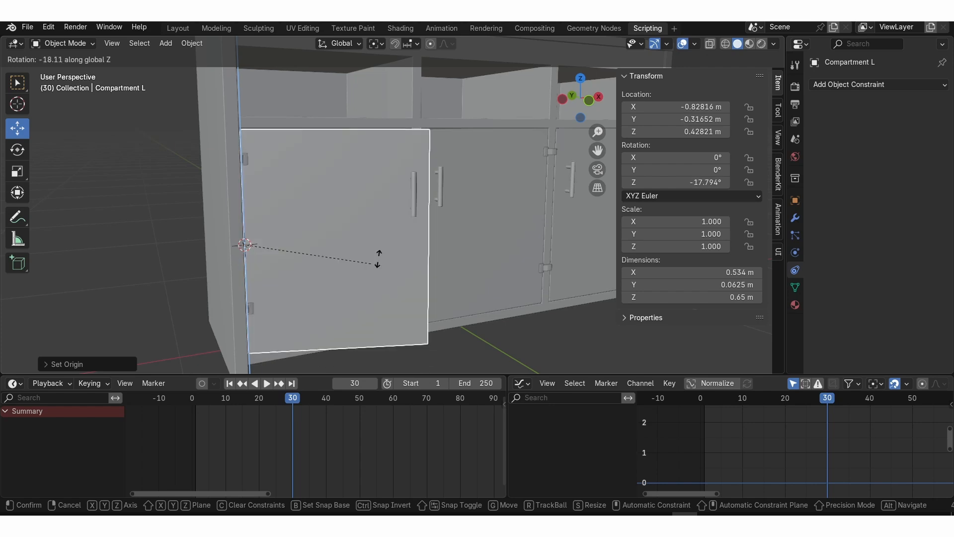
pyautogui.rightClick(440, 175)
# Isolate the middle compartment door and snap the 3D cursor to its vertical hinge-side edge
pyautogui.moveTo(440, 175); pyautogui.dragTo(483, 173, button='middle')
pyautogui.click(385, 164)
pyautogui.press('KP_Divide')
pyautogui.scroll(2, 395, 171)
pyautogui.press('Tab')
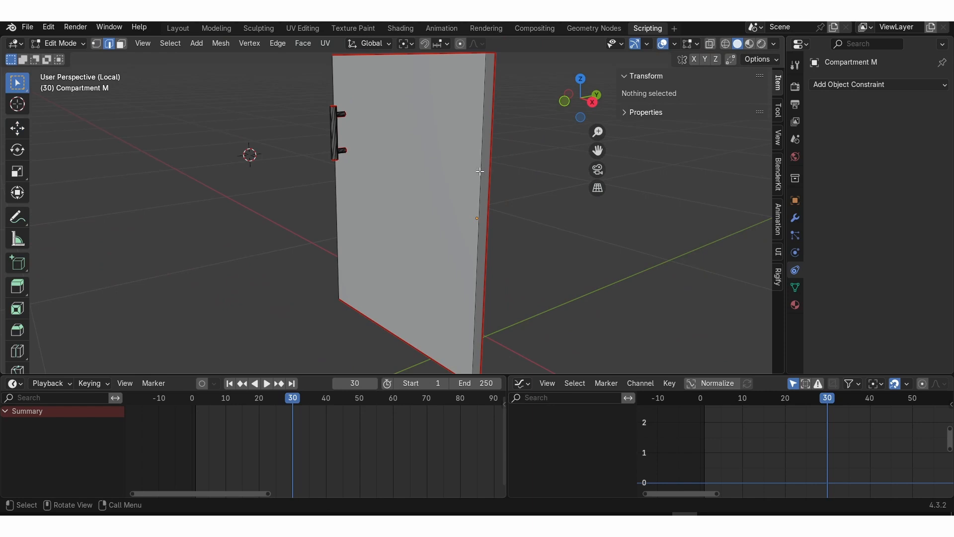
pyautogui.click(480, 171)
pyautogui.hotkey('shift', 's')
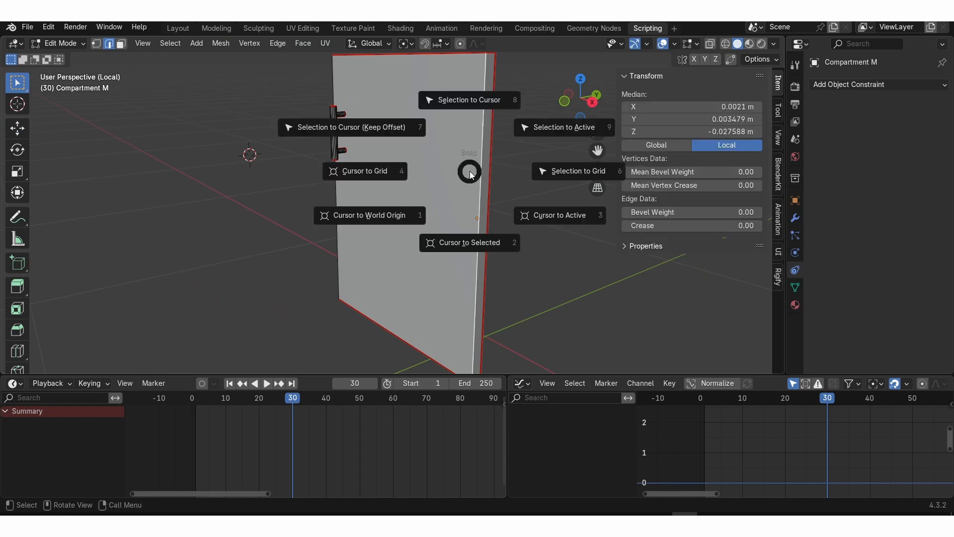
pyautogui.click(453, 241)
# Set the middle compartment door's origin to the 3D cursor and leave the isolated view
pyautogui.press('Tab')
pyautogui.click(192, 43)
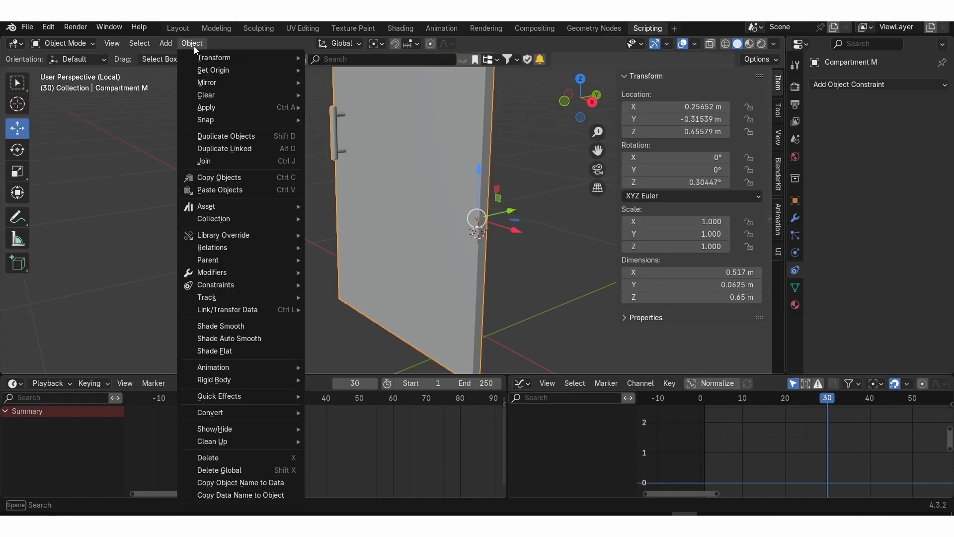
pyautogui.moveTo(235, 71)
pyautogui.click(365, 97)
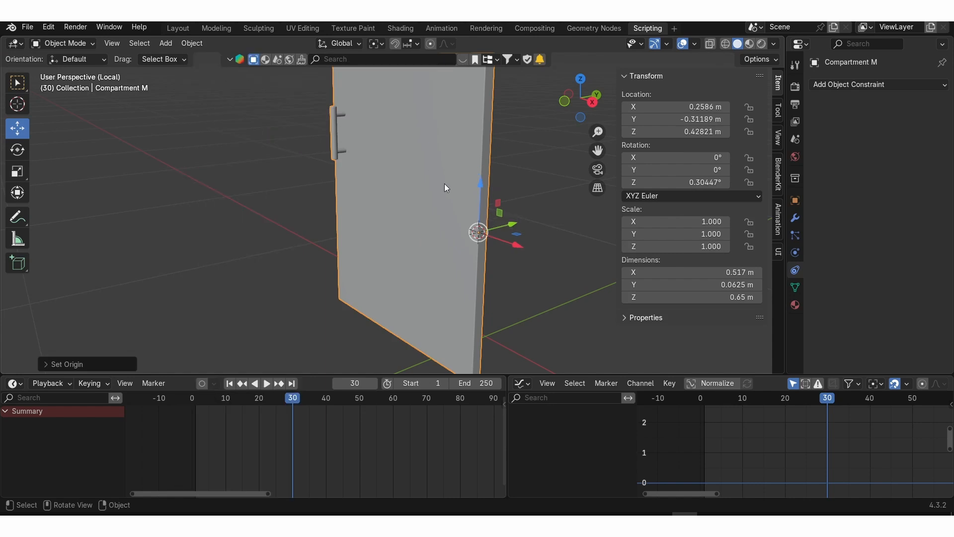
pyautogui.press('KP_Divide')
# Isolate the right compartment door and snap the 3D cursor to its vertical hinge-side edge
pyautogui.click(505, 174)
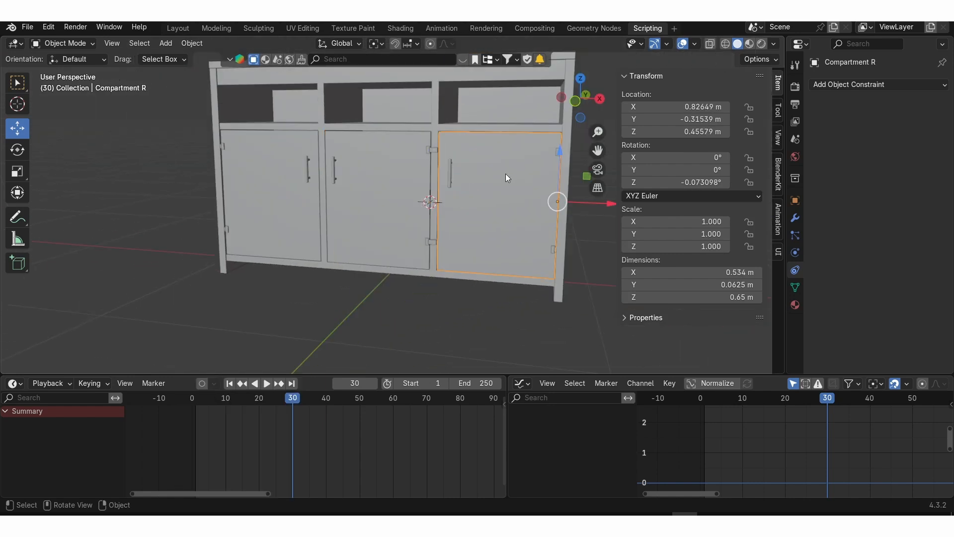
pyautogui.press('KP_Divide')
pyautogui.moveTo(497, 172); pyautogui.dragTo(470, 178, button='middle')
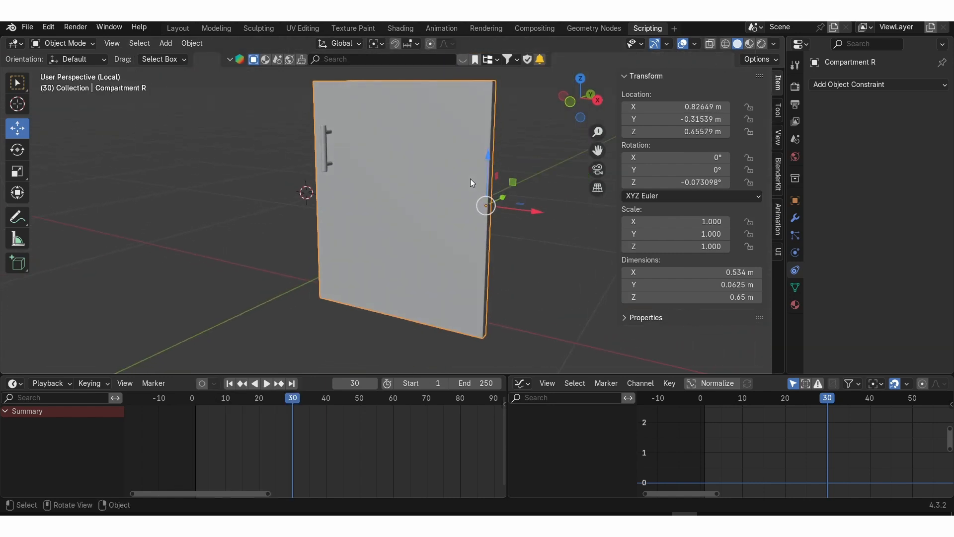
pyautogui.press('Tab')
pyautogui.scroll(3, 490, 194)
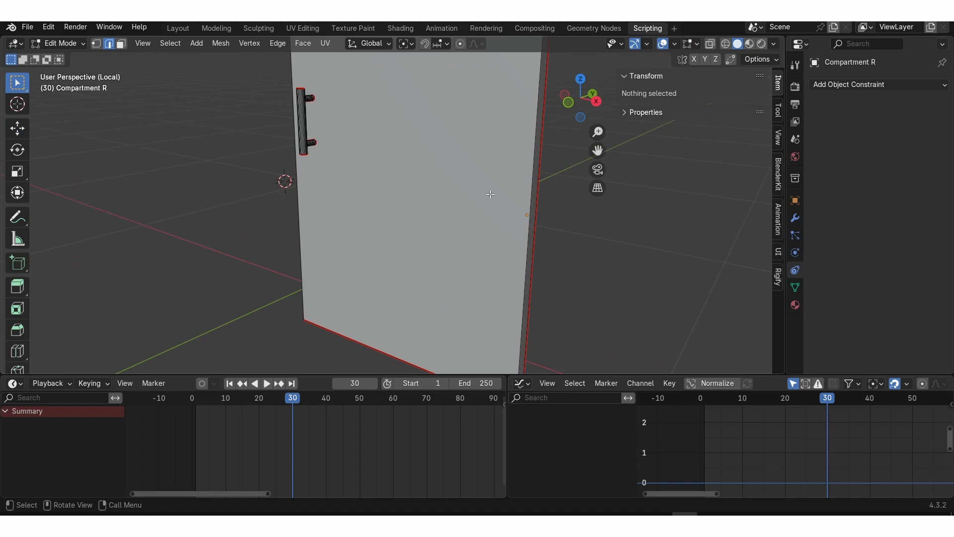
pyautogui.click(530, 195)
pyautogui.hotkey('shift', 's')
pyautogui.click(533, 268)
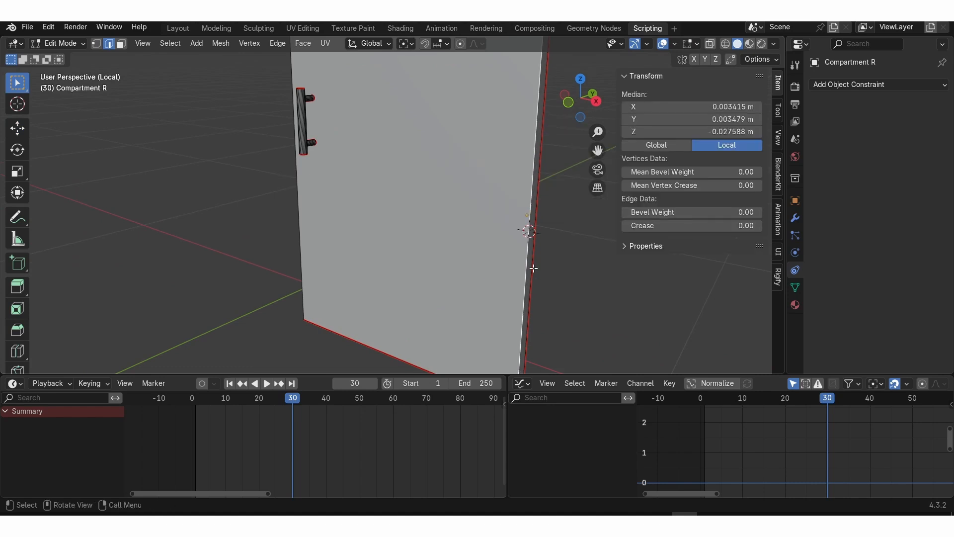
# Set the right compartment door's origin to the 3D cursor and leave the isolated view
pyautogui.press('Tab')
pyautogui.click(194, 44)
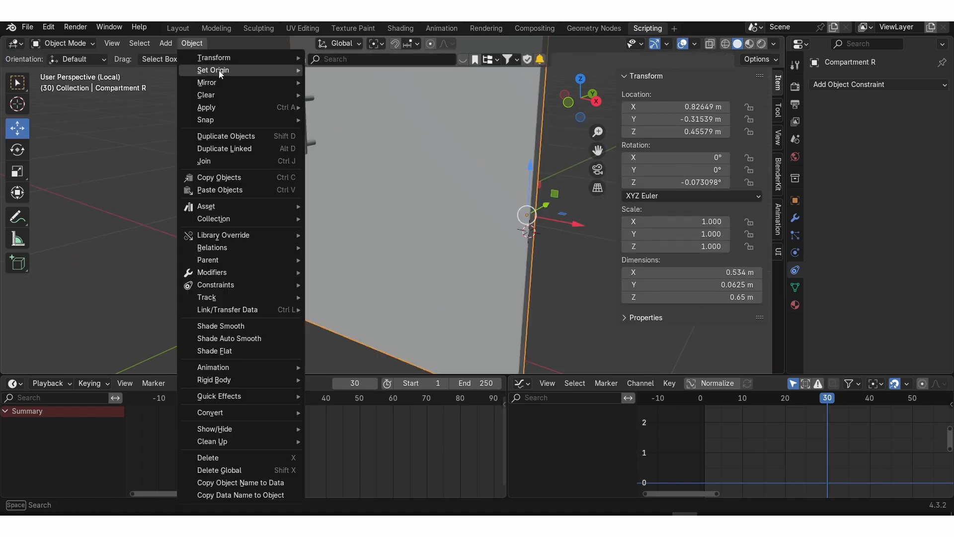
pyautogui.moveTo(219, 70)
pyautogui.click(383, 97)
pyautogui.scroll(-4, 392, 158)
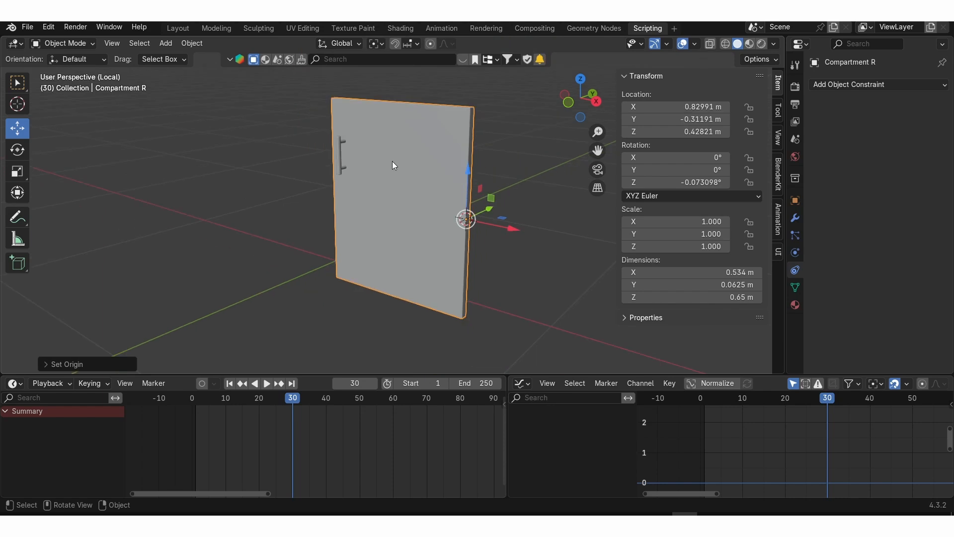
pyautogui.press('KP_Divide')
# Rotate the left compartment door 90° in top view so that it swings open outward from the cabinet
pyautogui.click(277, 173)
pyautogui.scroll(-2, 306, 168)
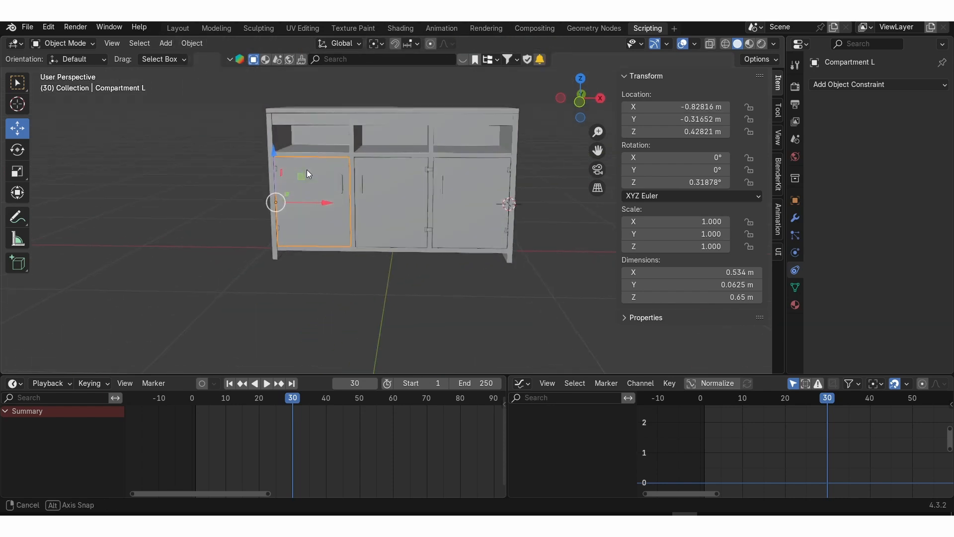
pyautogui.scroll(3, 318, 183)
pyautogui.scroll(-4, 326, 181)
pyautogui.press('KP_7')
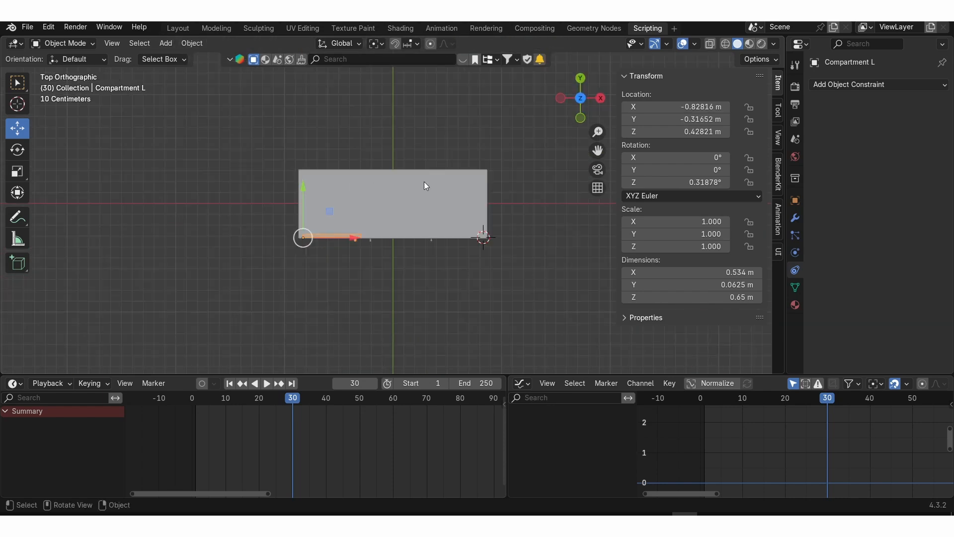
pyautogui.write('r-90')
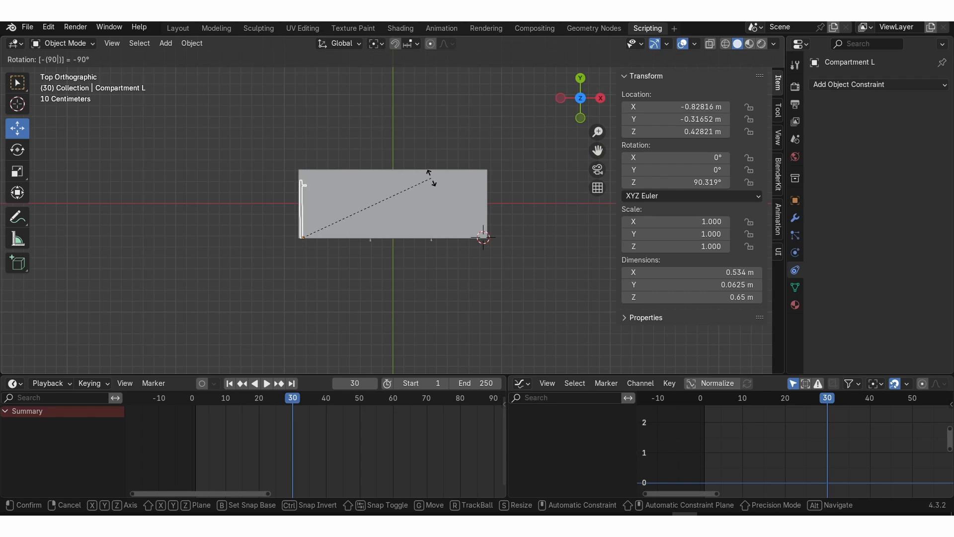
pyautogui.press('-')
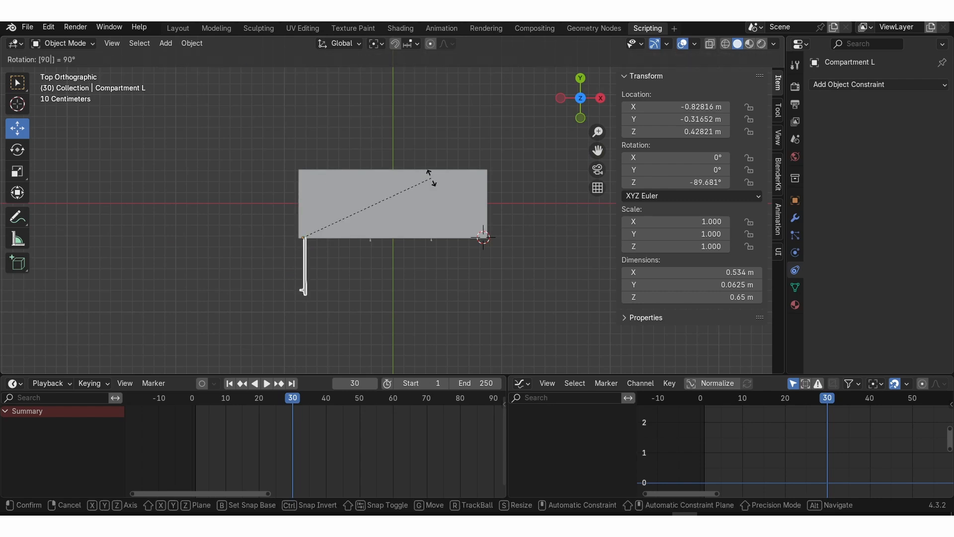
pyautogui.press('Return')
pyautogui.moveTo(324, 303); pyautogui.dragTo(395, 195, button='middle')
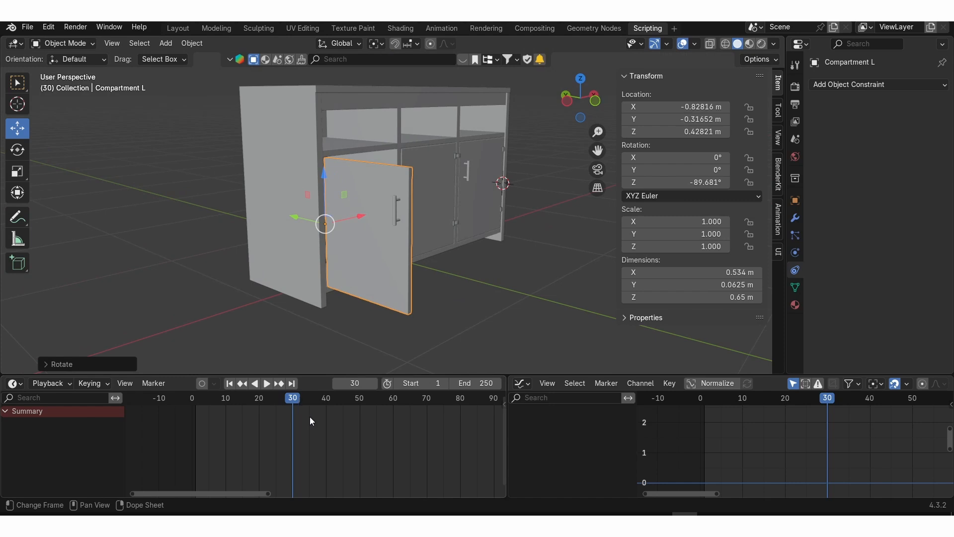
# Insert a Location, Rotation & Scale keyframe for the open left door at frame 40, and return to frame 30
pyautogui.scroll(2, 326, 422)
pyautogui.moveTo(279, 400); pyautogui.dragTo(330, 398)
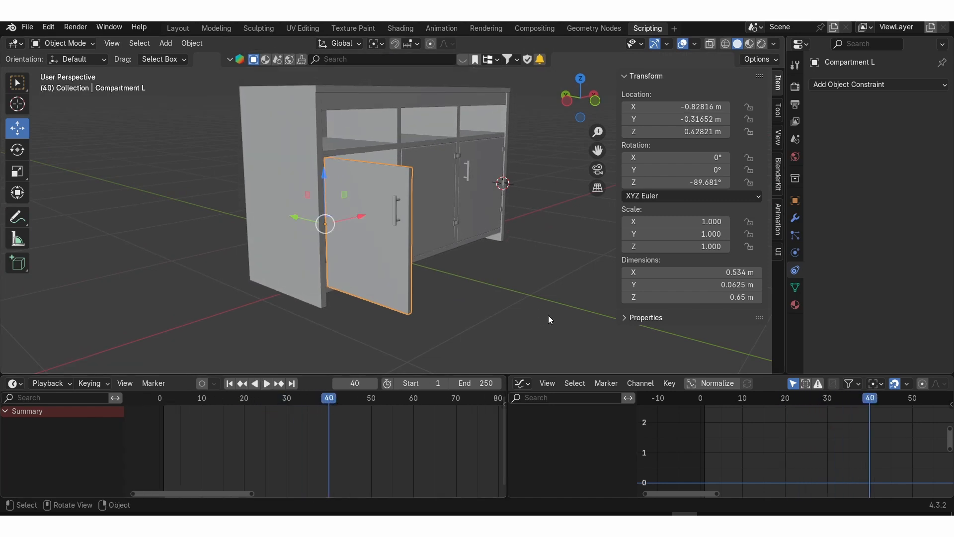
pyautogui.press('i')
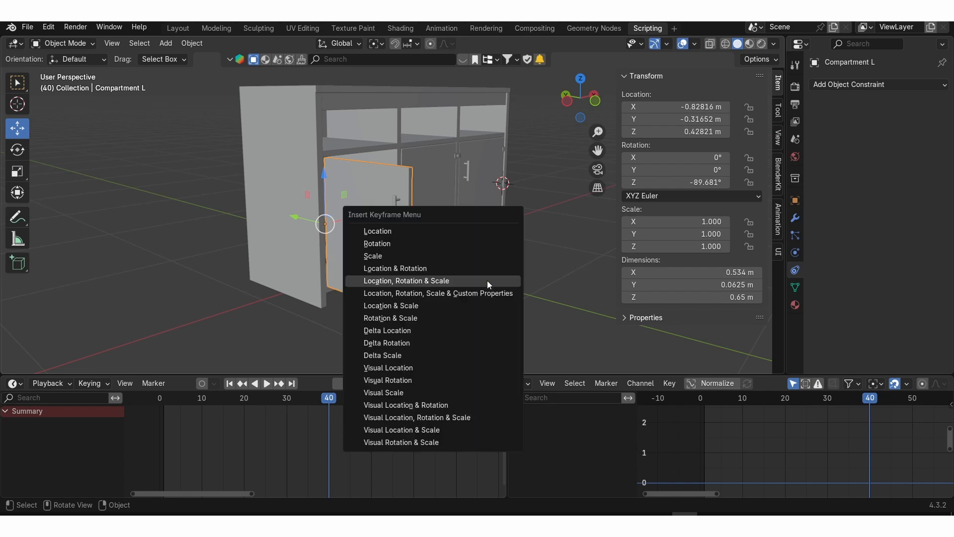
pyautogui.click(487, 280)
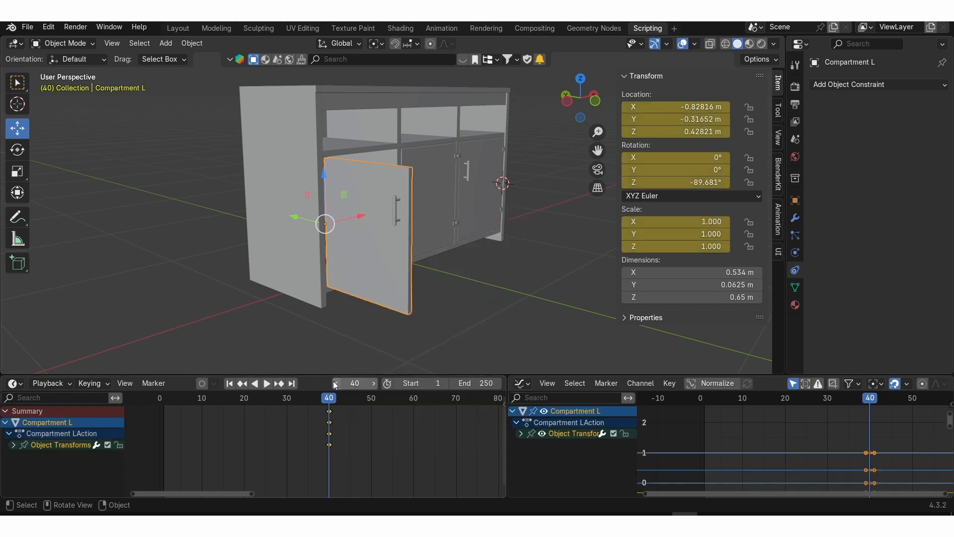
pyautogui.moveTo(326, 401); pyautogui.dragTo(288, 402)
# Try a left door keyframe at frame 30 with X, Y and Z scale at 0, preview it, and delete it
pyautogui.moveTo(712, 221); pyautogui.dragTo(712, 246)
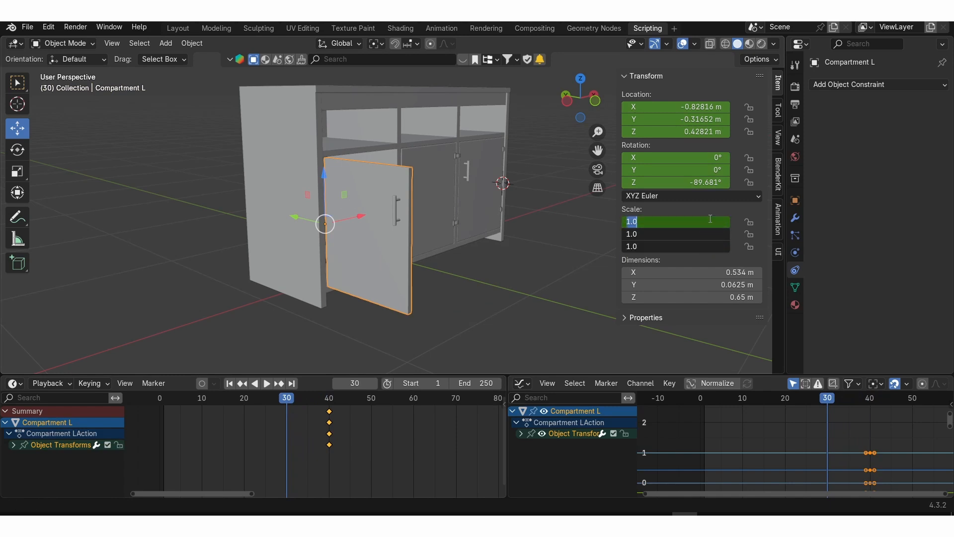
pyautogui.write('0')
pyautogui.press('Return')
pyautogui.press('k')
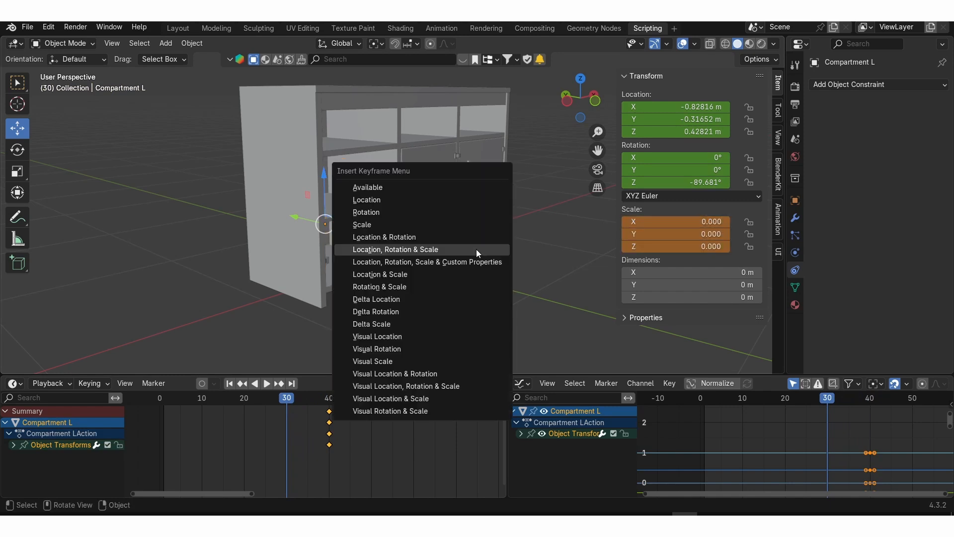
pyautogui.click(476, 249)
pyautogui.press('space')
pyautogui.moveTo(288, 401)
pyautogui.mouseDown()
pyautogui.moveTo(323, 403)
pyautogui.moveTo(288, 400)
pyautogui.mouseUp()
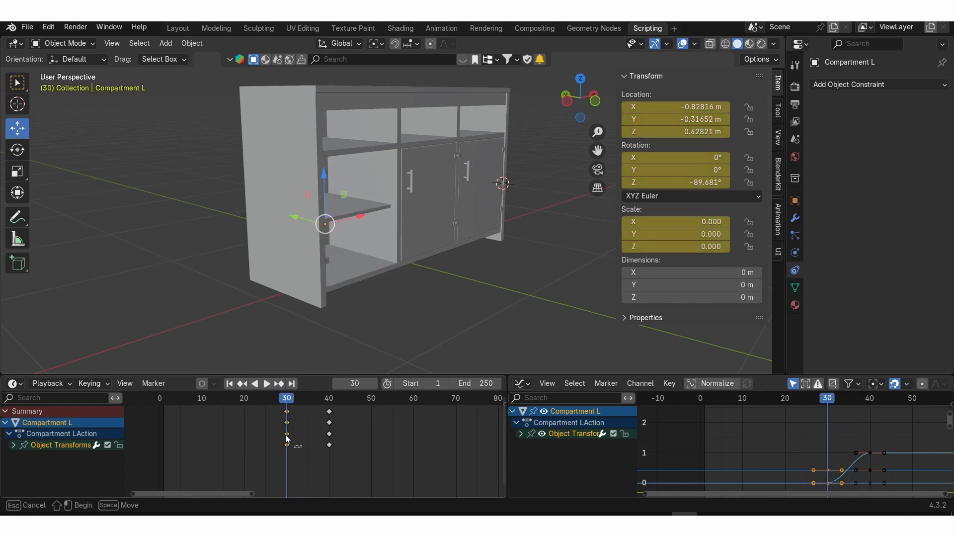
pyautogui.press('Delete')
# Set the left door's X scale to 0 at frame 30 and keyframe its location, rotation and scale
pyautogui.moveTo(351, 260); pyautogui.dragTo(613, 241, button='middle')
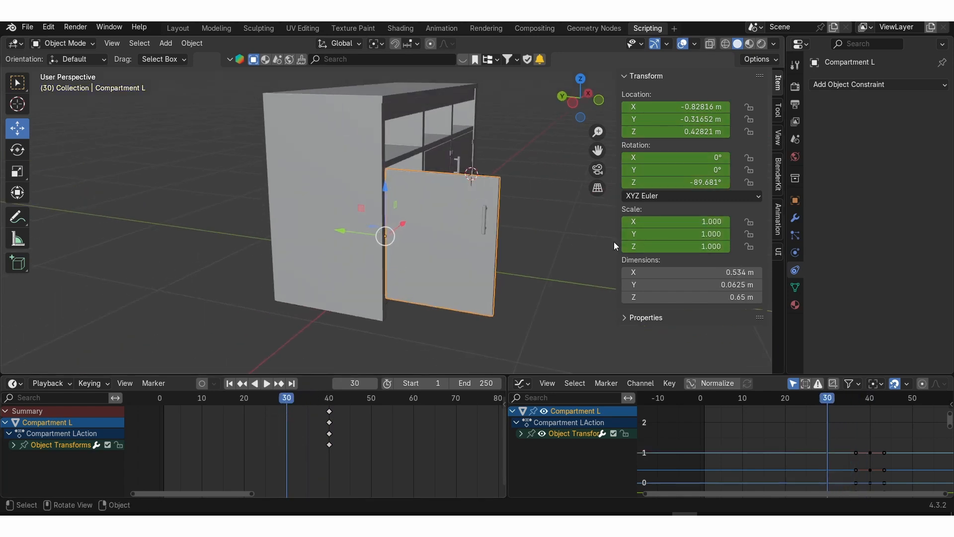
pyautogui.click(17, 172)
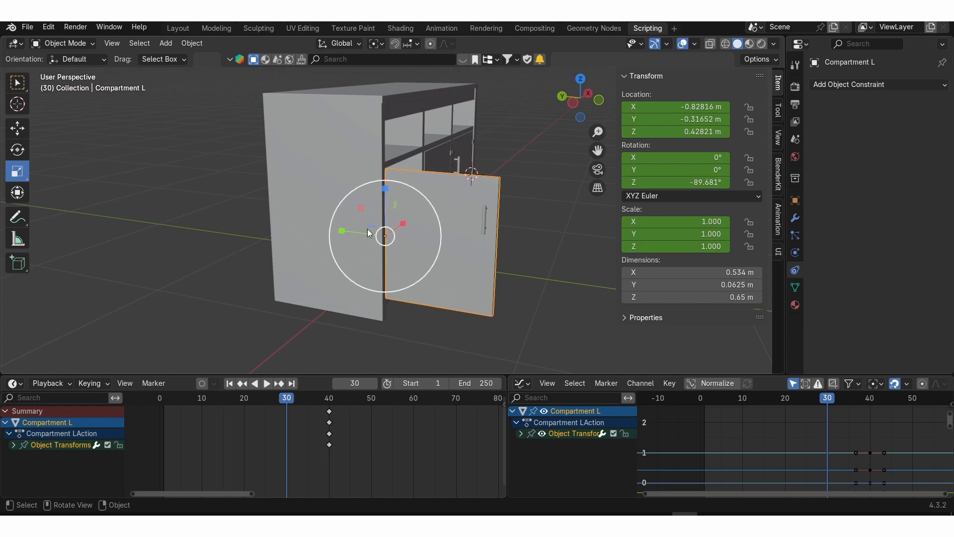
pyautogui.moveTo(340, 231); pyautogui.dragTo(370, 231)
pyautogui.doubleClick(668, 220)
pyautogui.write('0')
pyautogui.press('Return')
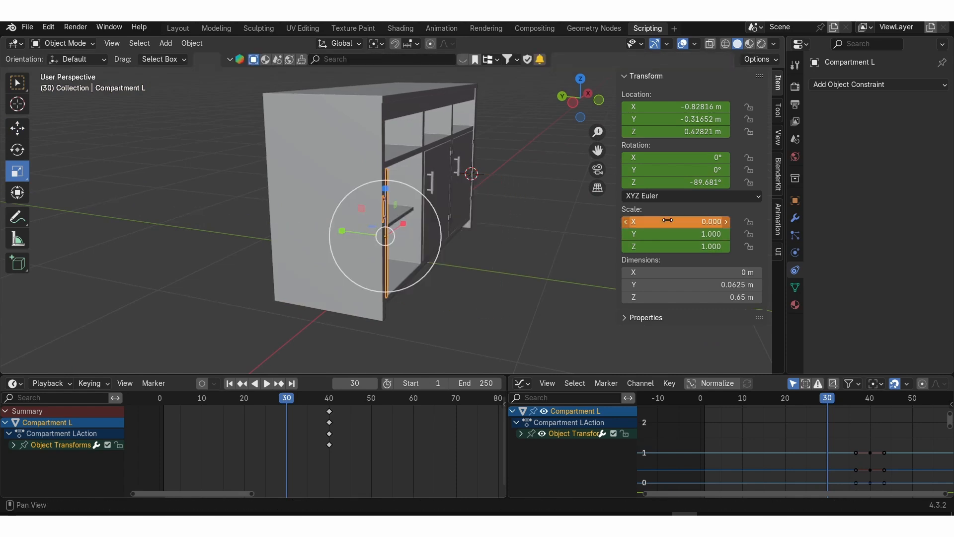
pyautogui.press('k')
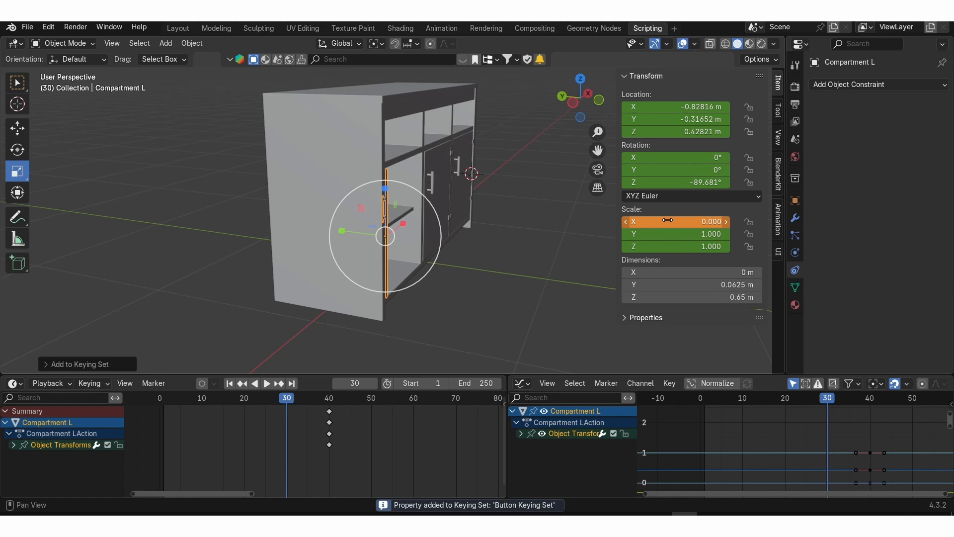
pyautogui.press('k')
pyautogui.click(570, 220)
pyautogui.press('space')
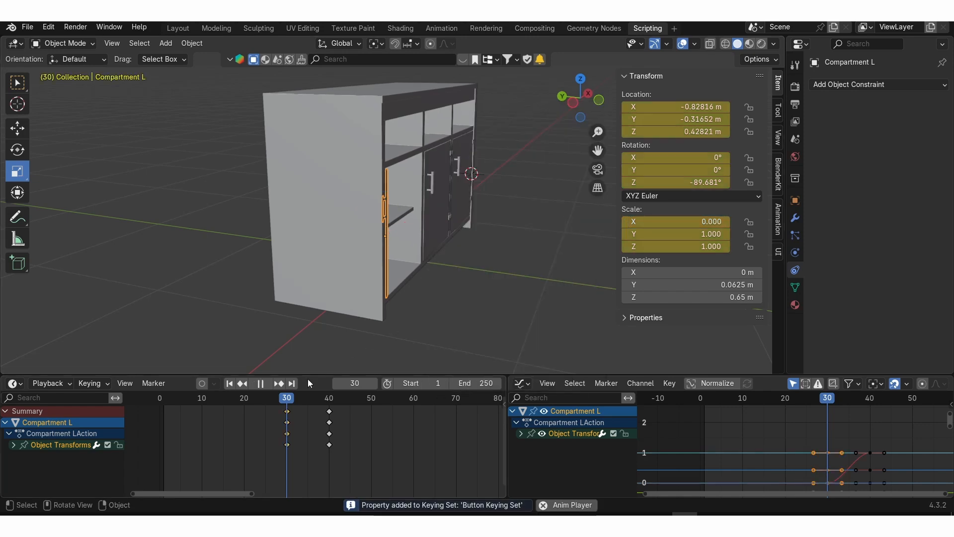
# Rotate the left door -90° in top view to its closed position at frame 50 and keyframe its transforms
pyautogui.moveTo(322, 400); pyautogui.dragTo(372, 400)
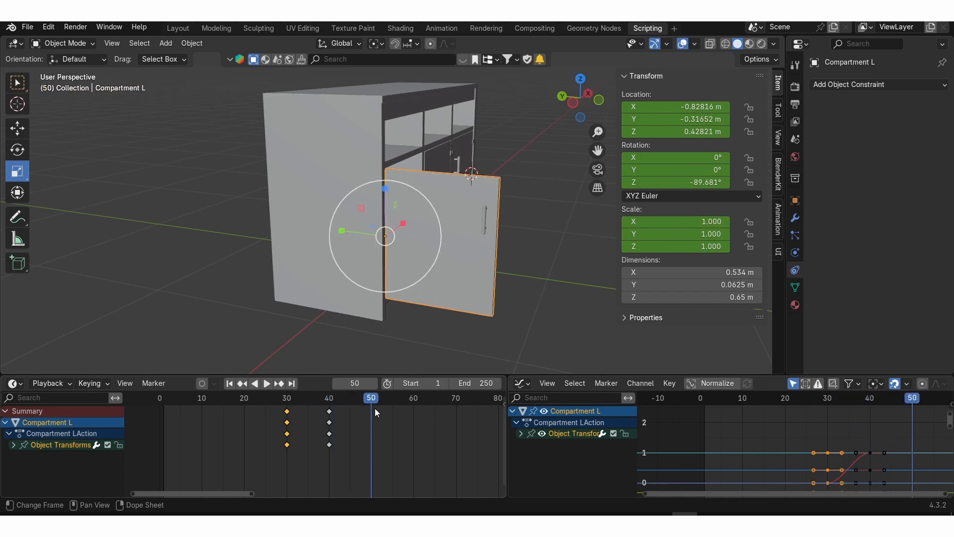
pyautogui.scroll(2, 375, 409)
pyautogui.press('KP_7')
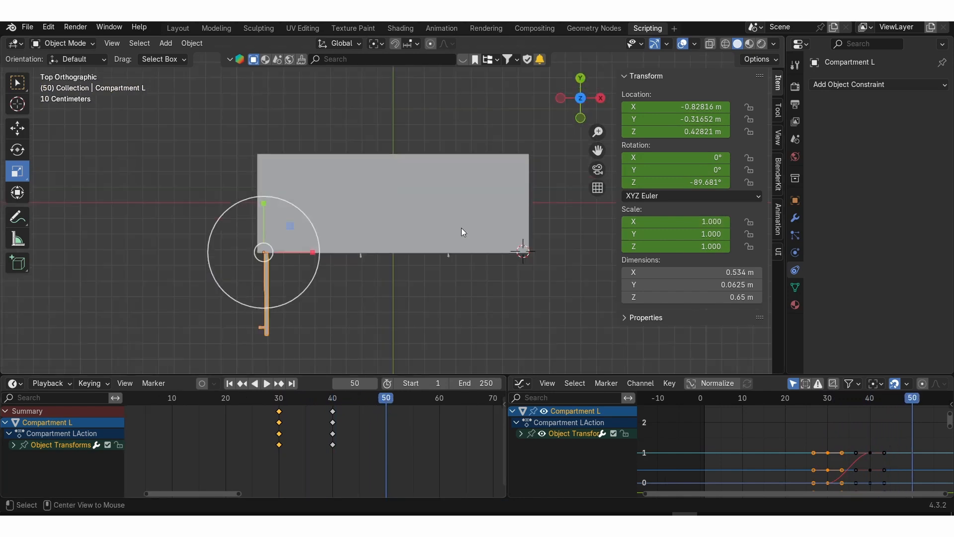
pyautogui.write('r-90')
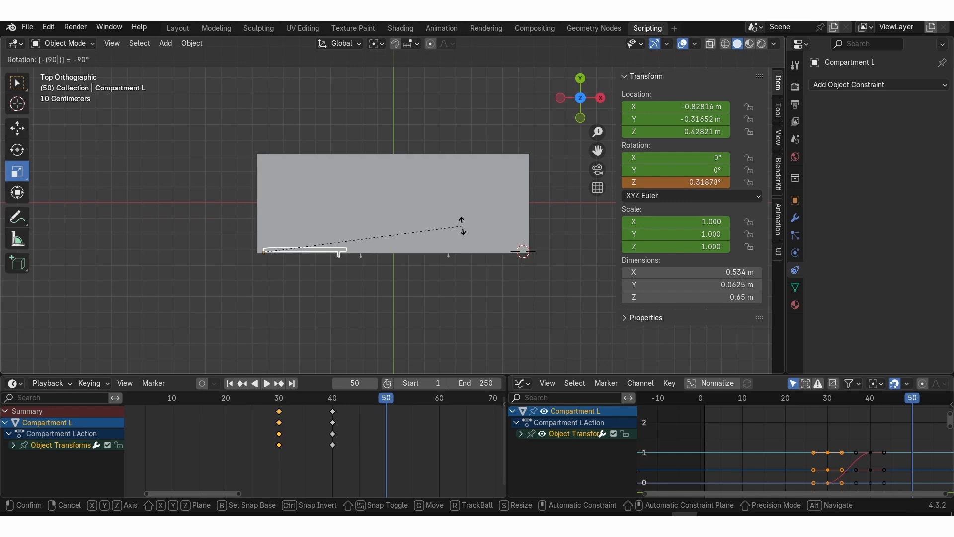
pyautogui.press('Return')
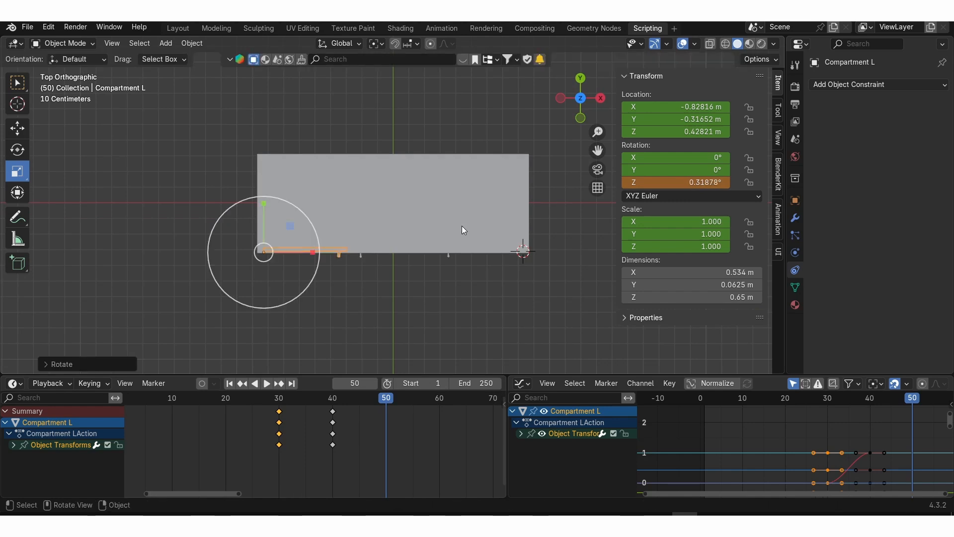
pyautogui.press('k')
pyautogui.click(422, 253)
# Play back the left door's growing and closing animation from about frame 30 in a perspective view
pyautogui.click(279, 397)
pyautogui.moveTo(308, 294); pyautogui.dragTo(361, 214, button='middle')
pyautogui.press('space')
pyautogui.press('space')
pyautogui.moveTo(367, 396); pyautogui.dragTo(283, 399)
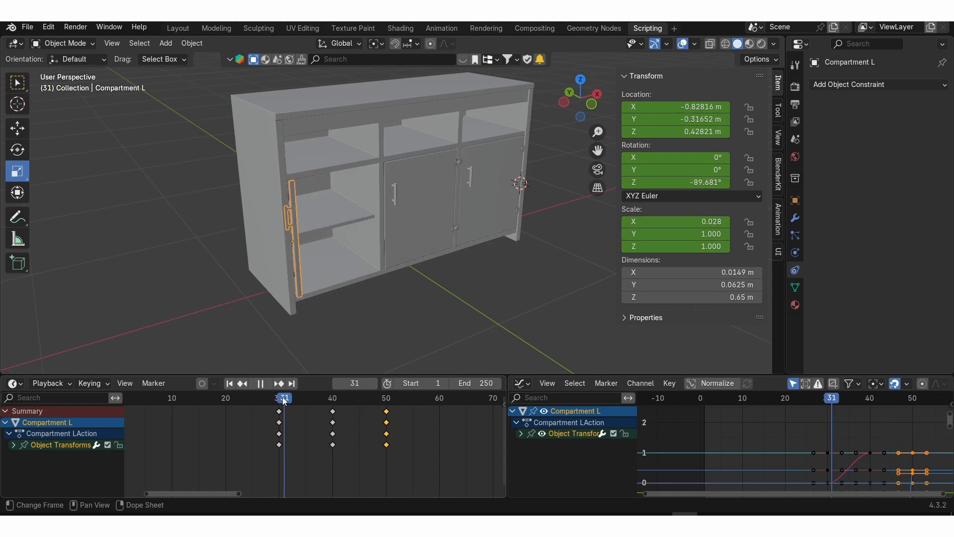
pyautogui.press('space')
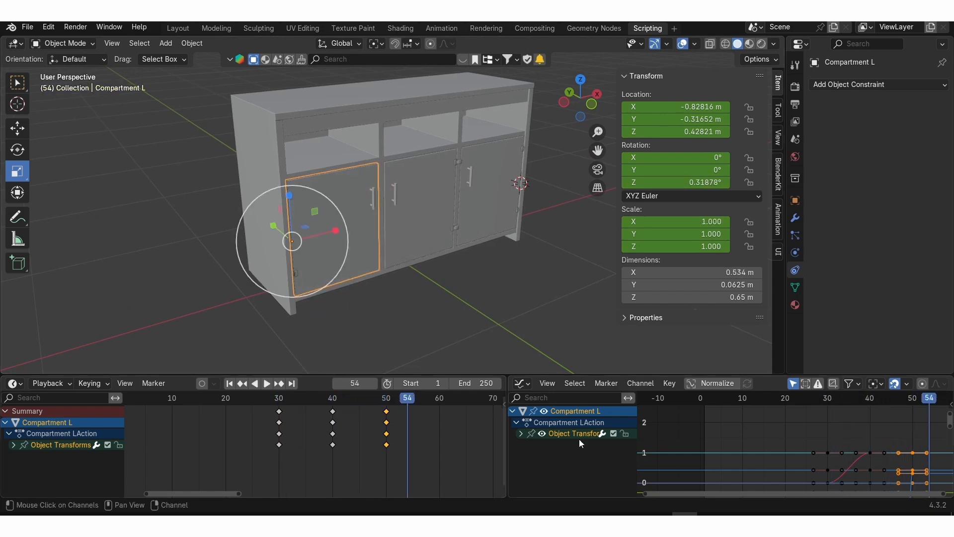
# Enlarge the Graph Editor, expand the left door's Object Transforms channels and select the X Scale curve
pyautogui.moveTo(507, 447); pyautogui.dragTo(326, 447)
pyautogui.moveTo(600, 373); pyautogui.dragTo(572, 277)
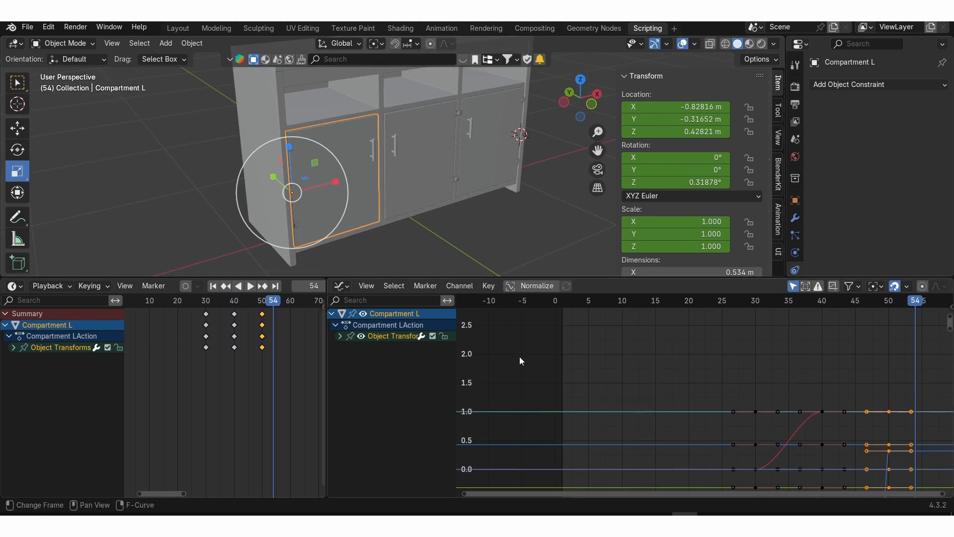
pyautogui.click(340, 337)
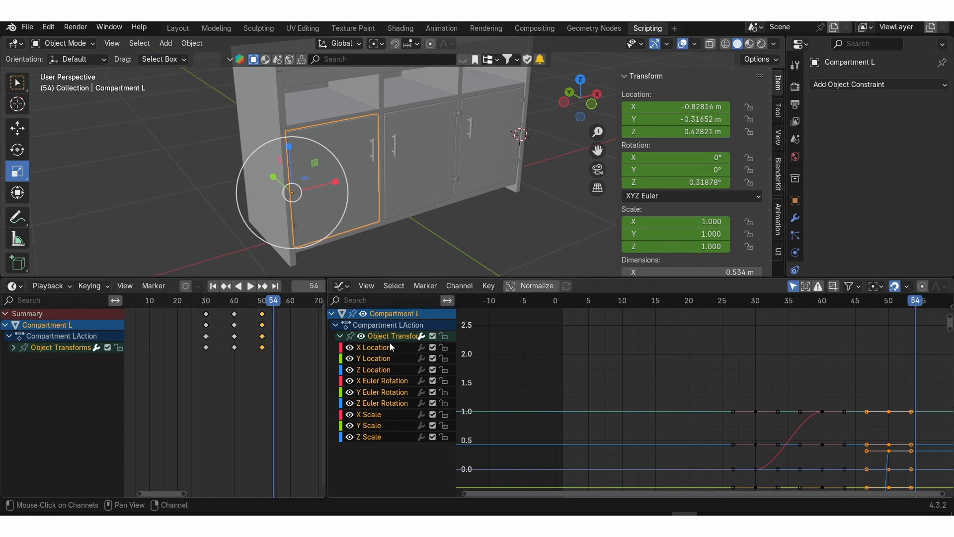
pyautogui.click(381, 415)
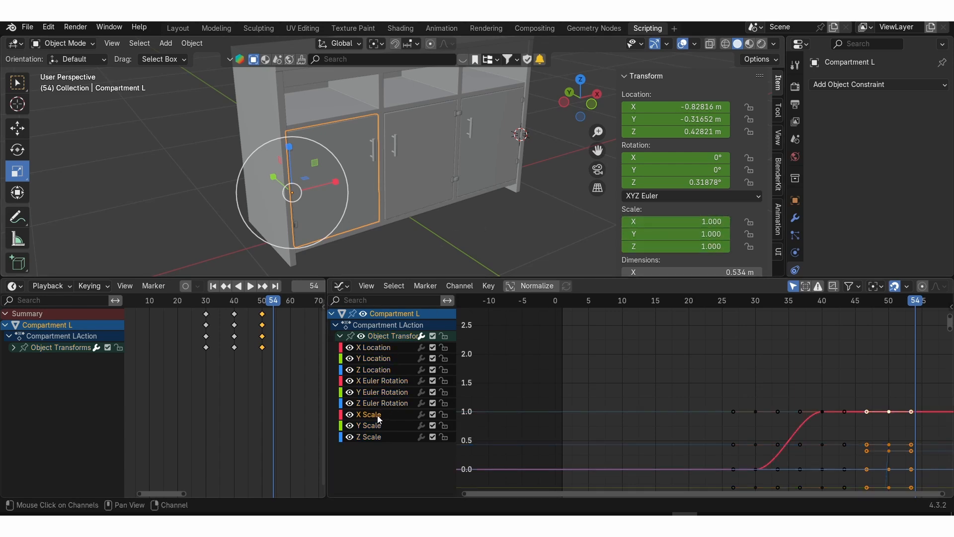
# Reshape the left door's X Scale curve between frames 30 and 40 with its handles so it rises steeply and eases into full scale
pyautogui.doubleClick(379, 419)
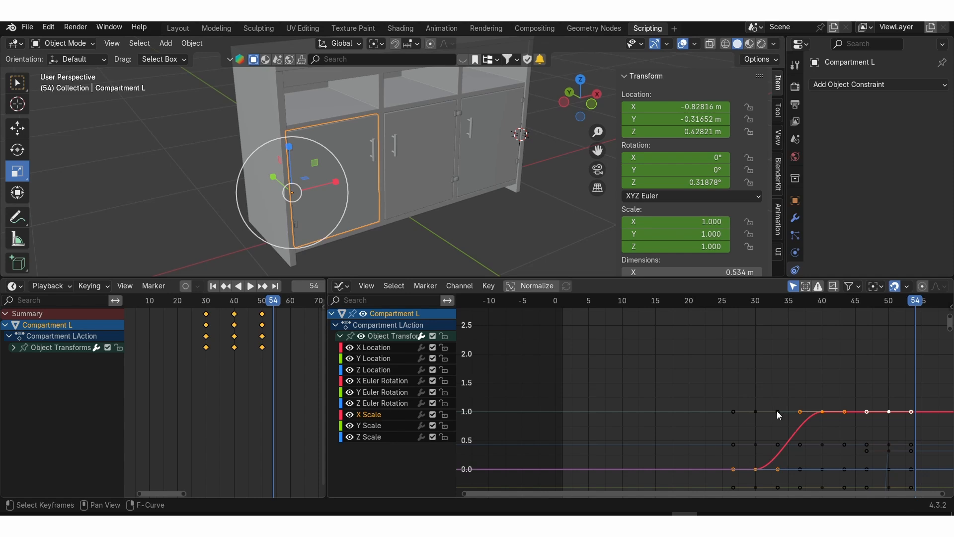
pyautogui.scroll(-2, 795, 413)
pyautogui.keyDown('ctrl'); pyautogui.moveTo(796, 414); pyautogui.dragTo(766, 390, button='middle'); pyautogui.keyUp('ctrl')
pyautogui.scroll(-2, 795, 442)
pyautogui.press('KP_Decimal')
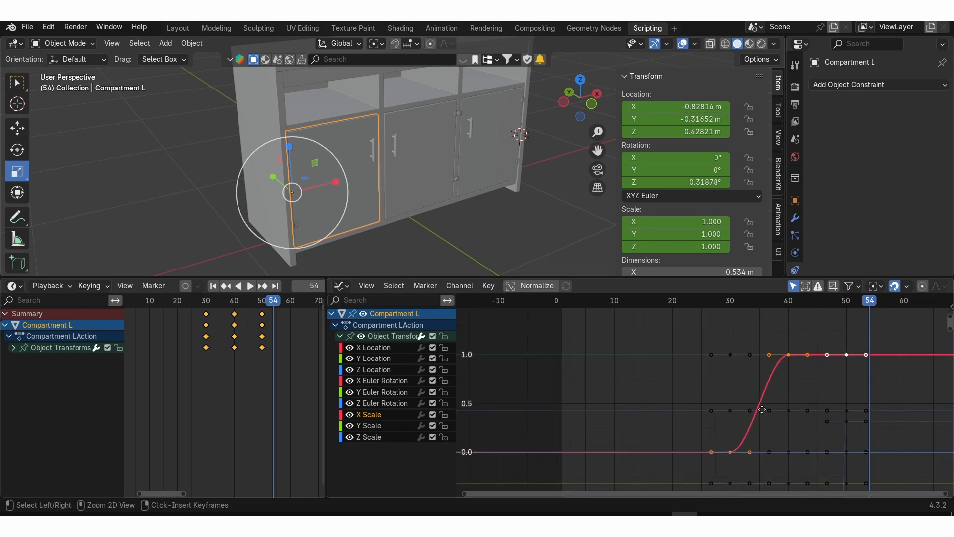
pyautogui.click(690, 371)
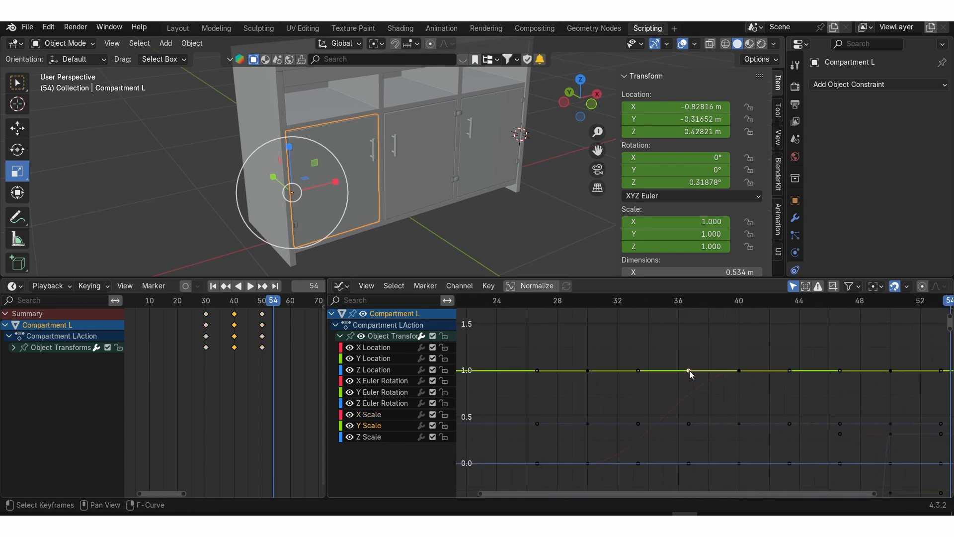
pyautogui.click(689, 371)
pyautogui.moveTo(690, 371); pyautogui.dragTo(564, 369)
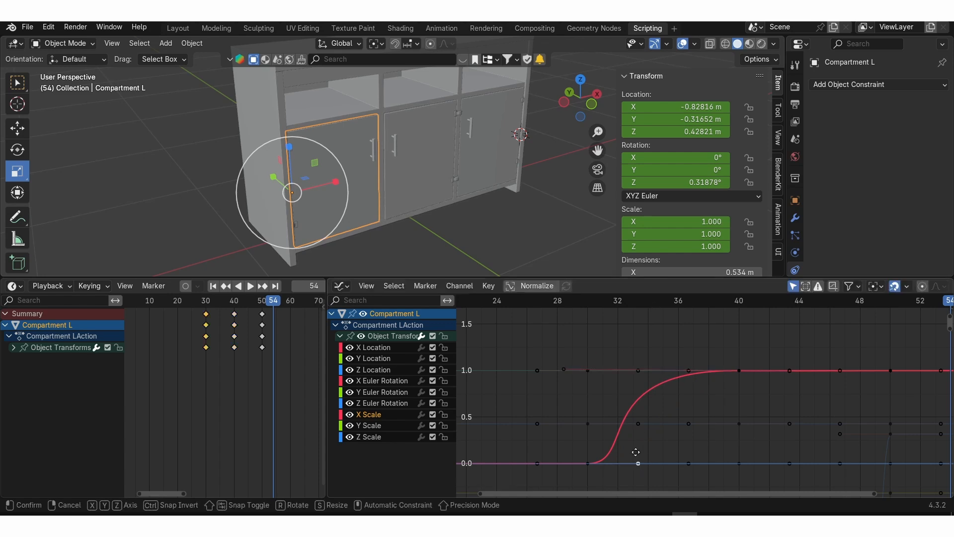
pyautogui.moveTo(640, 463); pyautogui.dragTo(592, 410)
pyautogui.moveTo(564, 368); pyautogui.dragTo(608, 365)
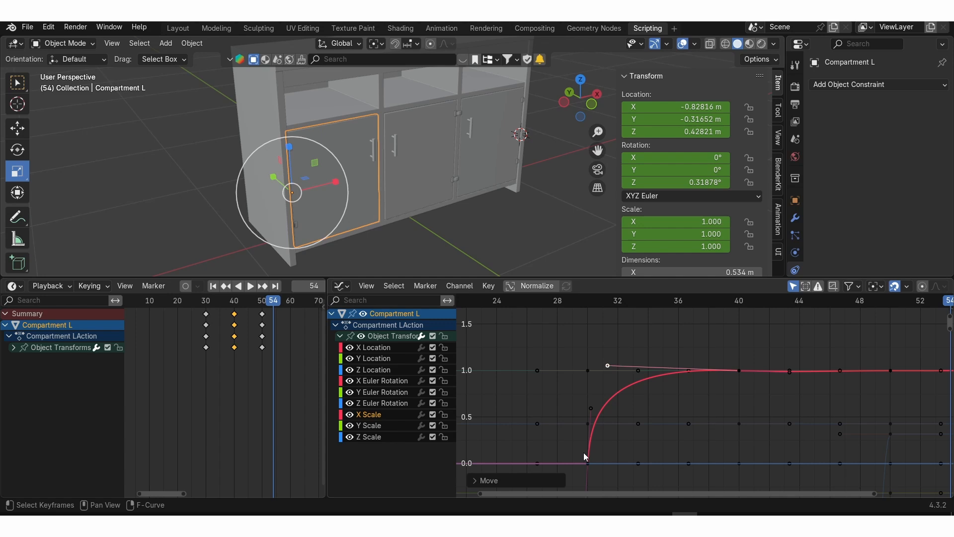
# Play back the left door's growth to check the new scale easing
pyautogui.press('space')
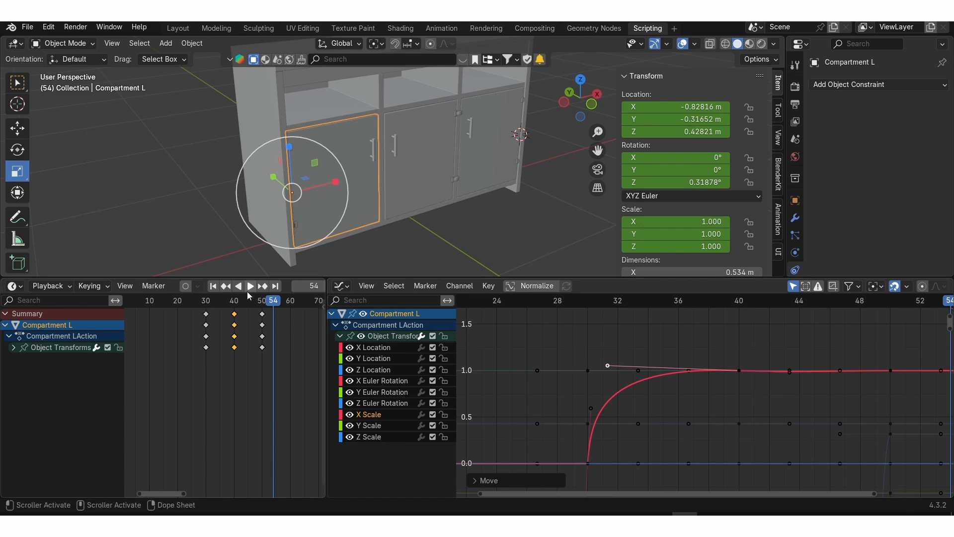
pyautogui.press('space')
pyautogui.moveTo(248, 300)
pyautogui.mouseDown()
pyautogui.moveTo(200, 300)
pyautogui.moveTo(231, 303)
pyautogui.mouseUp()
pyautogui.press('space')
pyautogui.press('space')
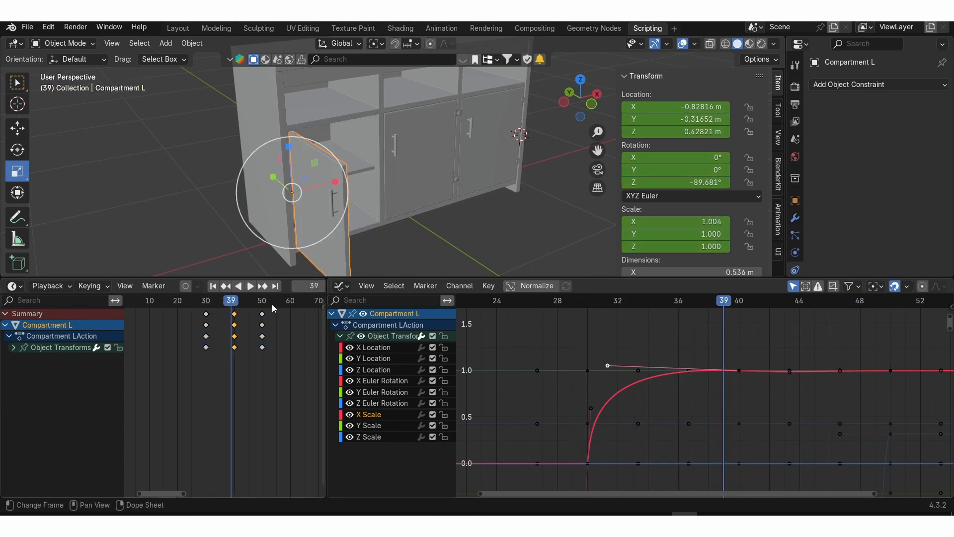
# Select the left door's Z Euler Rotation curve and frame its segment between frames 40 and 50
pyautogui.click(390, 404)
pyautogui.press('Home')
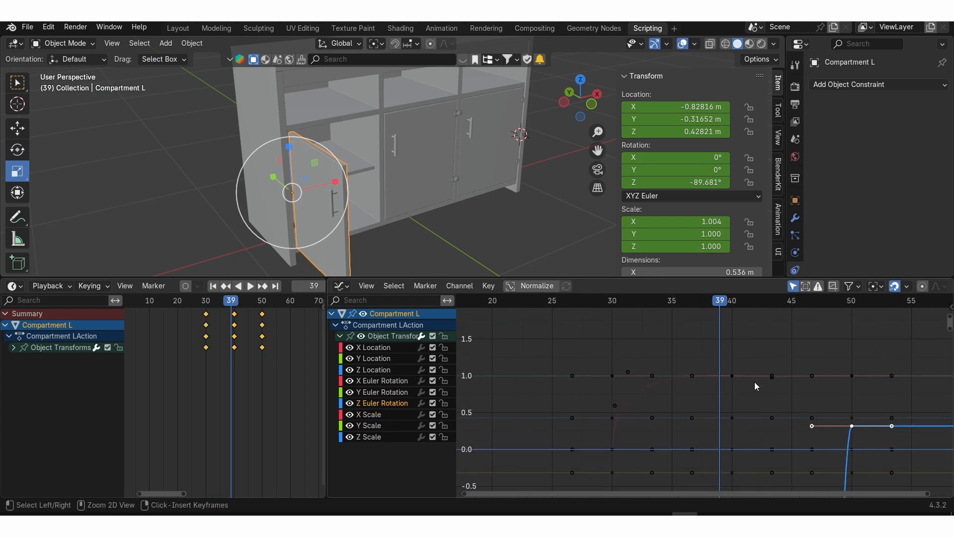
pyautogui.moveTo(800, 434); pyautogui.dragTo(535, 382, button='middle')
pyautogui.scroll(1, 670, 369)
pyautogui.moveTo(796, 400); pyautogui.dragTo(599, 343, button='middle')
pyautogui.keyDown('ctrl'); pyautogui.moveTo(693, 356); pyautogui.dragTo(628, 380, button='middle'); pyautogui.keyUp('ctrl')
pyautogui.scroll(2, 637, 413)
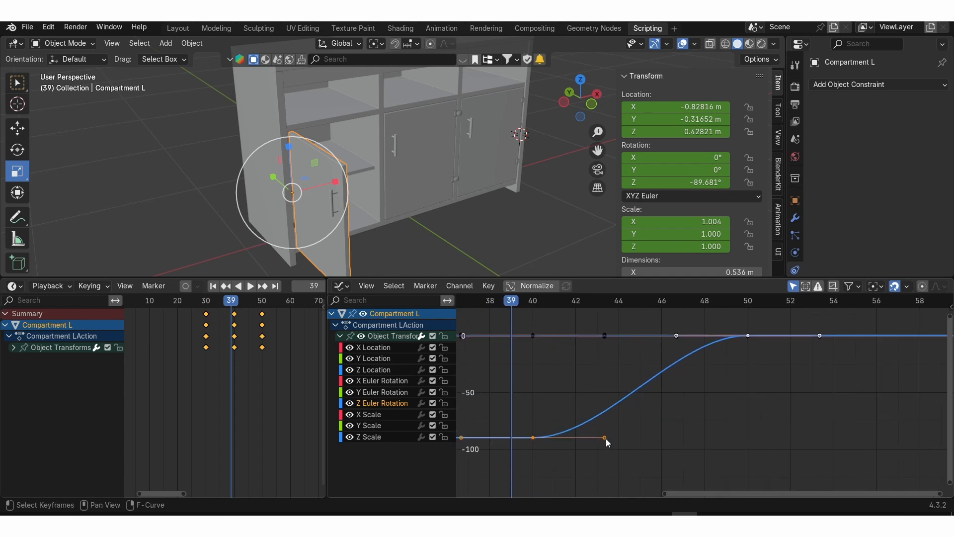
pyautogui.moveTo(605, 439); pyautogui.dragTo(571, 392)
pyautogui.rightClick(571, 393)
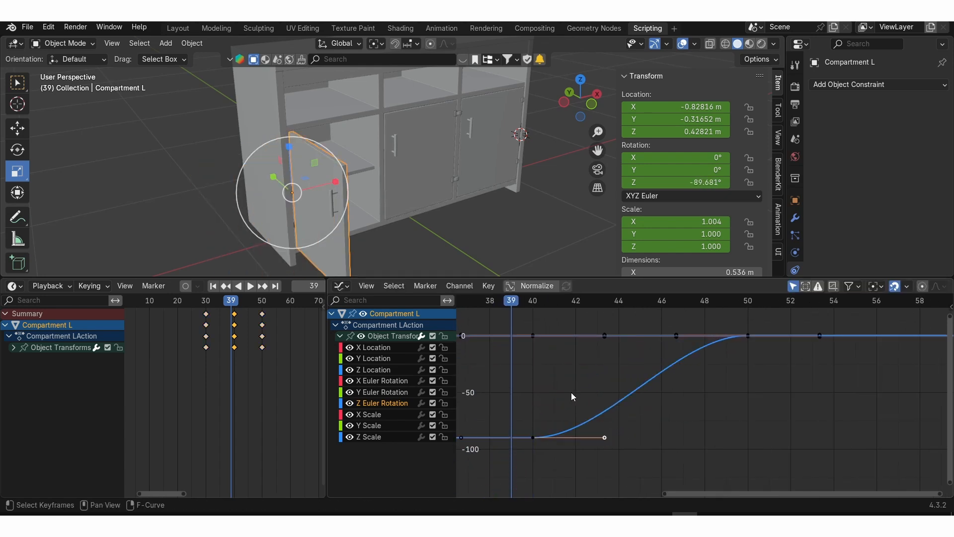
# On the Z Euler Rotation curve, pull the frame 50 handle back to about frame 38 and the frame 40 handle forward to about frame 46
pyautogui.click(676, 337)
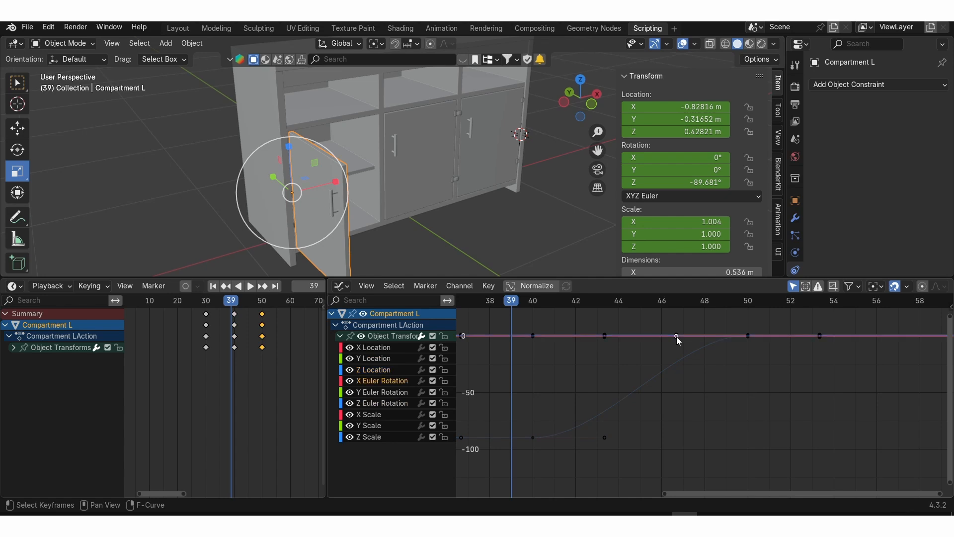
pyautogui.click(675, 336)
pyautogui.press('g')
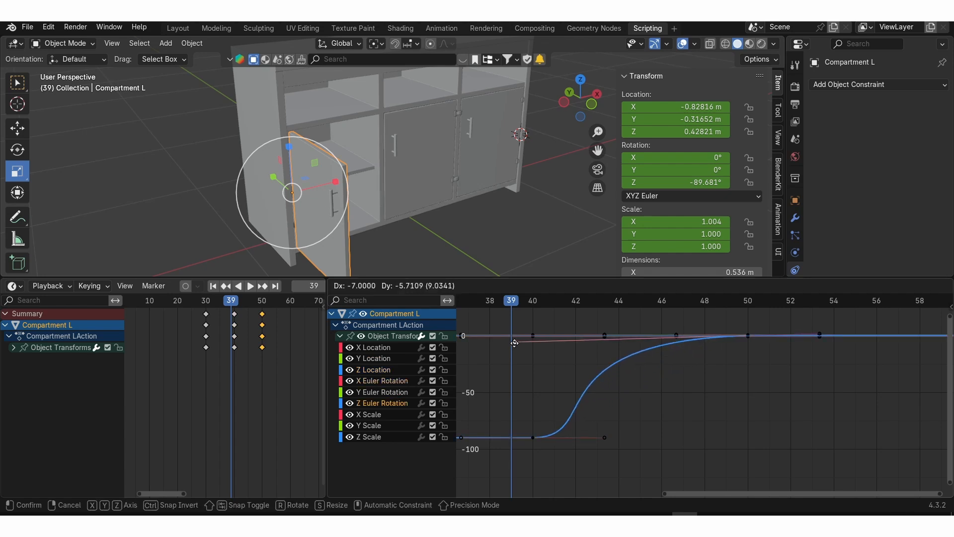
pyautogui.click(495, 340)
pyautogui.click(605, 438)
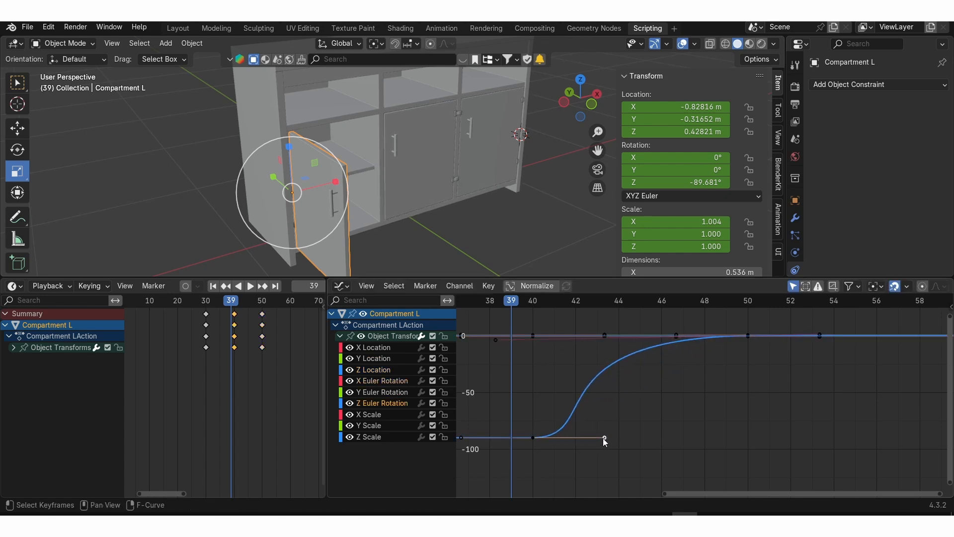
pyautogui.press('g')
pyautogui.click(658, 436)
# Play back the left door's swing from frame 30 to judge the rotation easing
pyautogui.press('space')
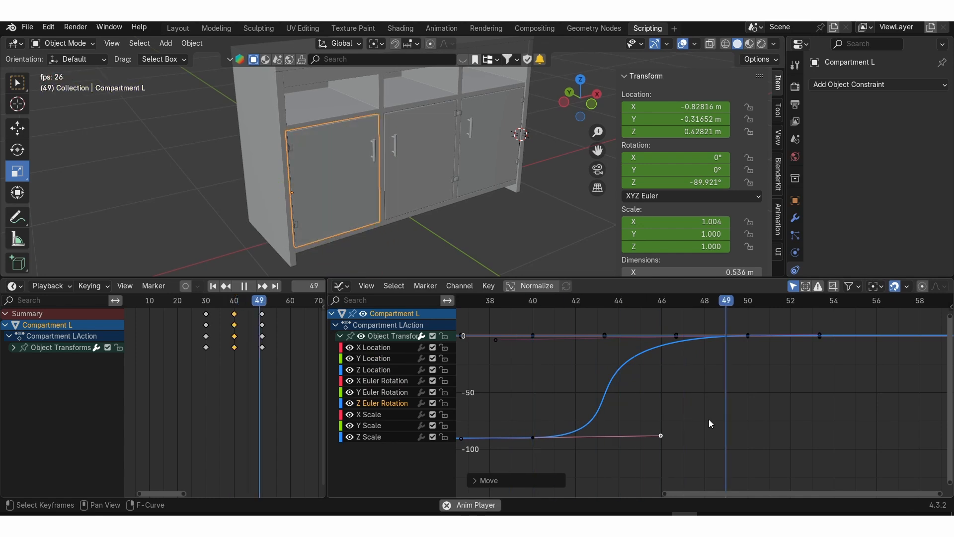
pyautogui.press('space')
pyautogui.click(206, 305)
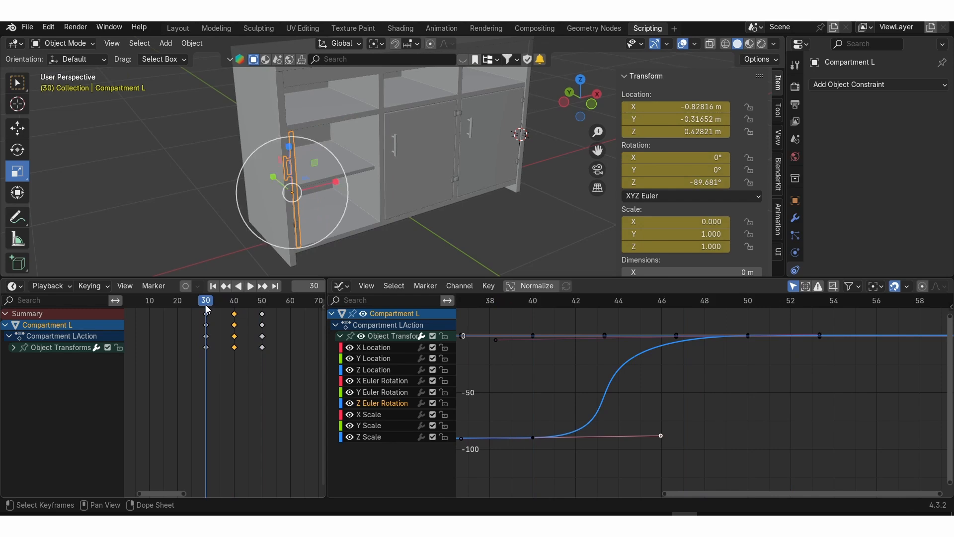
pyautogui.press('space')
pyautogui.press('space')
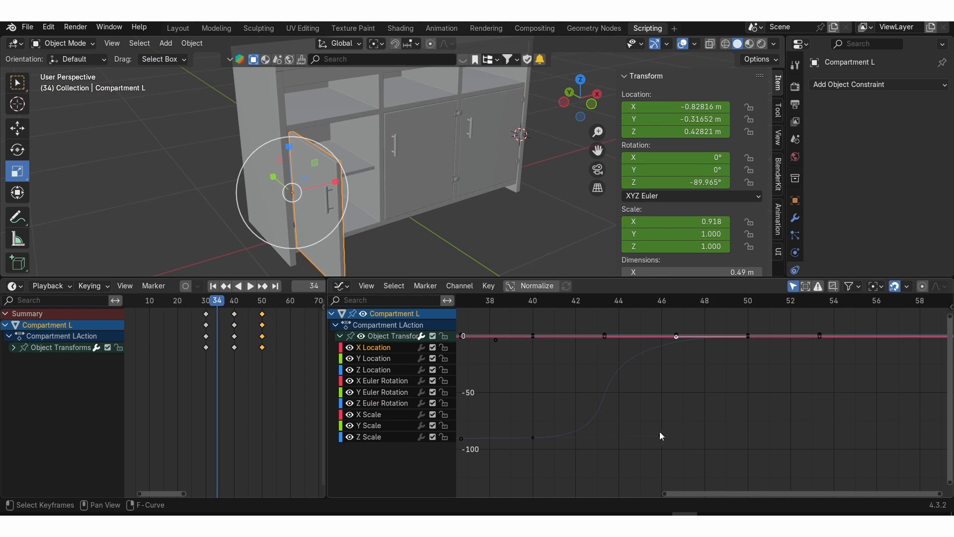
# Extend the frame 40 handle of the Z Euler Rotation curve to about frame 50 and replay the door's swing
pyautogui.moveTo(660, 435); pyautogui.dragTo(744, 434)
pyautogui.press('space')
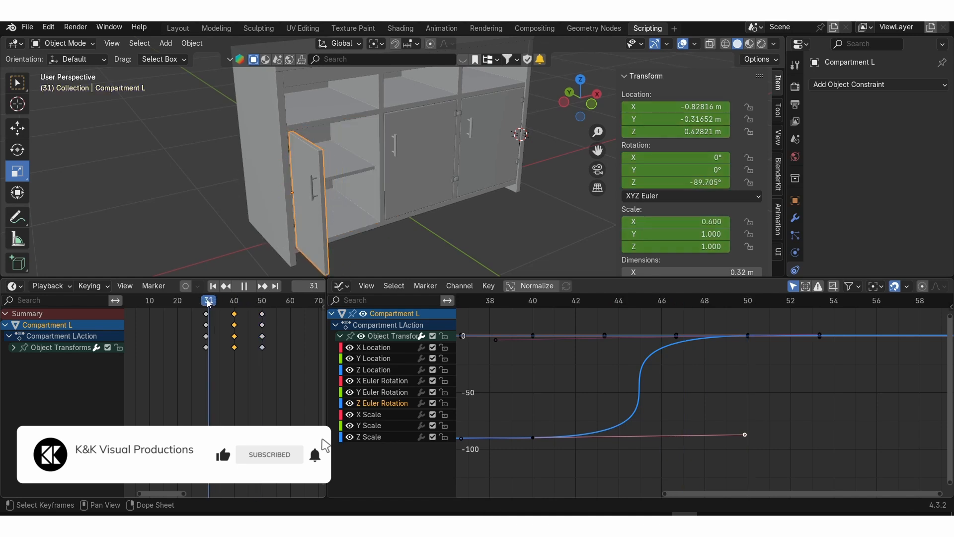
pyautogui.press('space')
# Deselect the door and play back the cabinet assembly from the first frame in a wider view
pyautogui.moveTo(366, 185); pyautogui.dragTo(343, 170, button='middle')
pyautogui.scroll(-2, 321, 174)
pyautogui.click(382, 218)
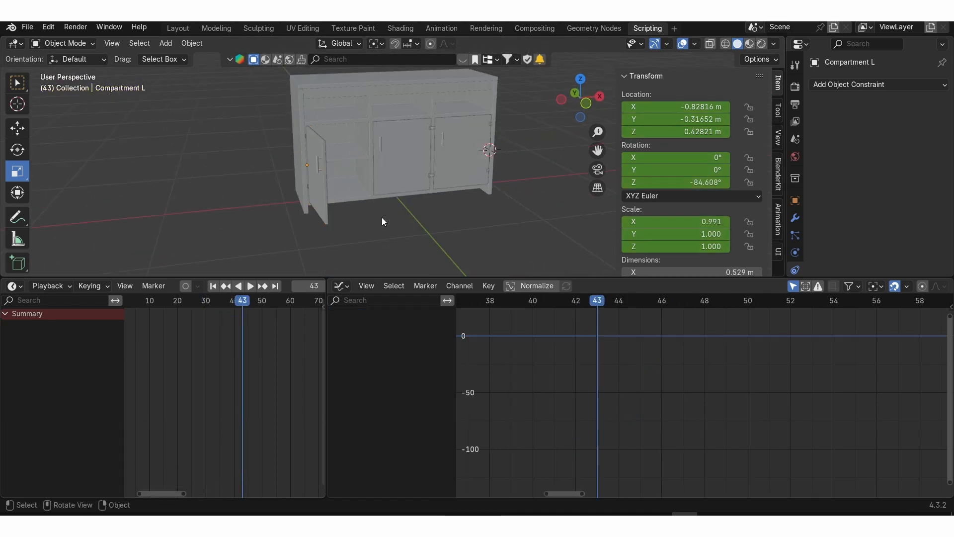
pyautogui.moveTo(382, 217); pyautogui.dragTo(401, 218, button='middle')
pyautogui.press('space')
pyautogui.press('space')
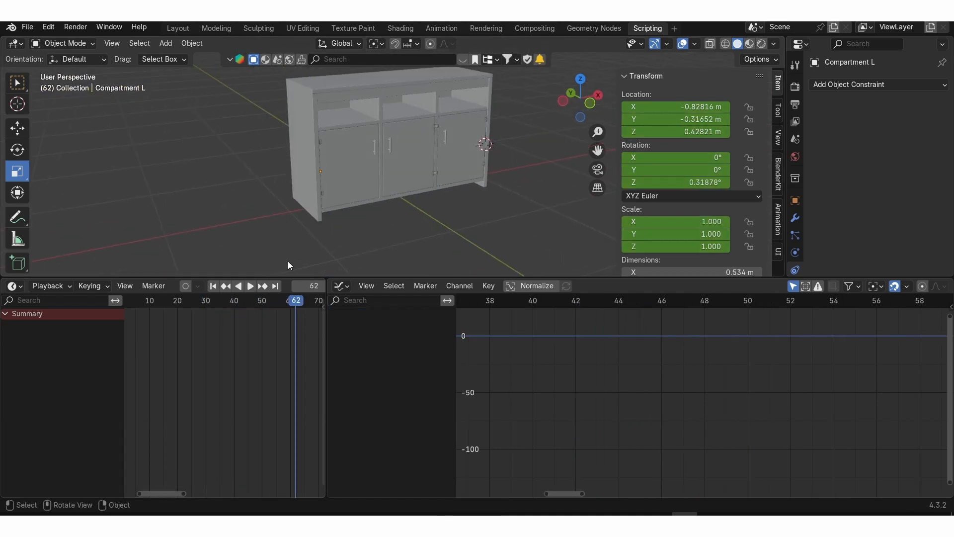
pyautogui.hotkey('shift', 'Left')
pyautogui.press('space')
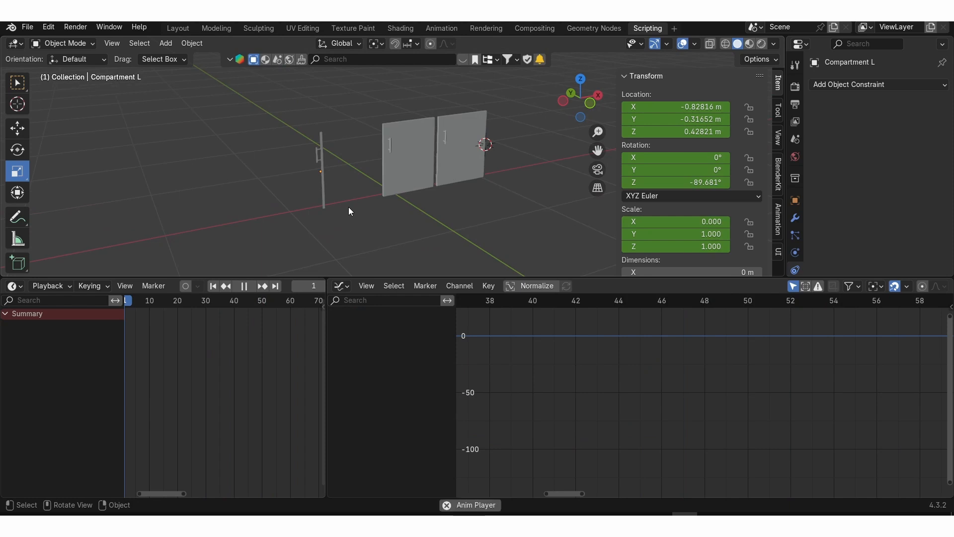
pyautogui.press('space')
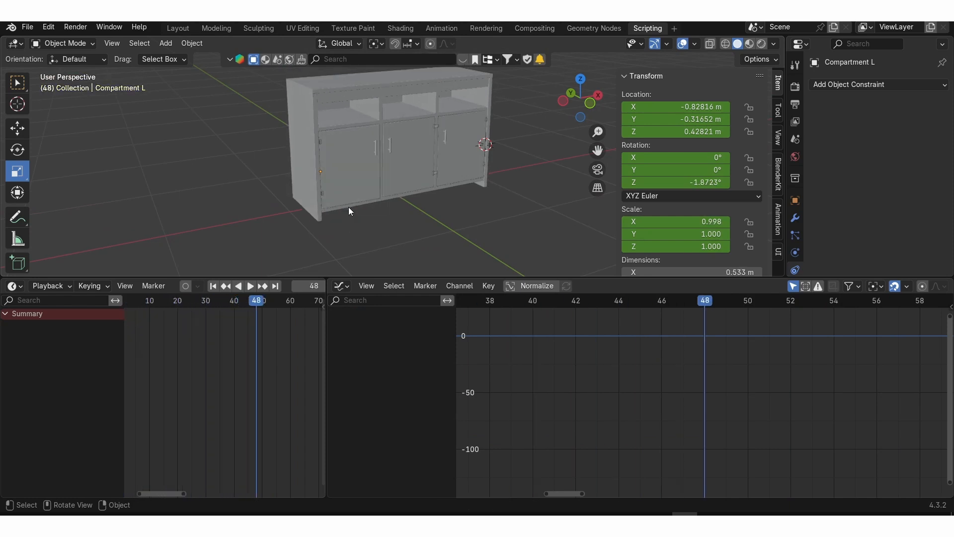
# Select the collapsed left door and go to frame 29, one frame before its first keyframe
pyautogui.moveTo(235, 303); pyautogui.dragTo(143, 308)
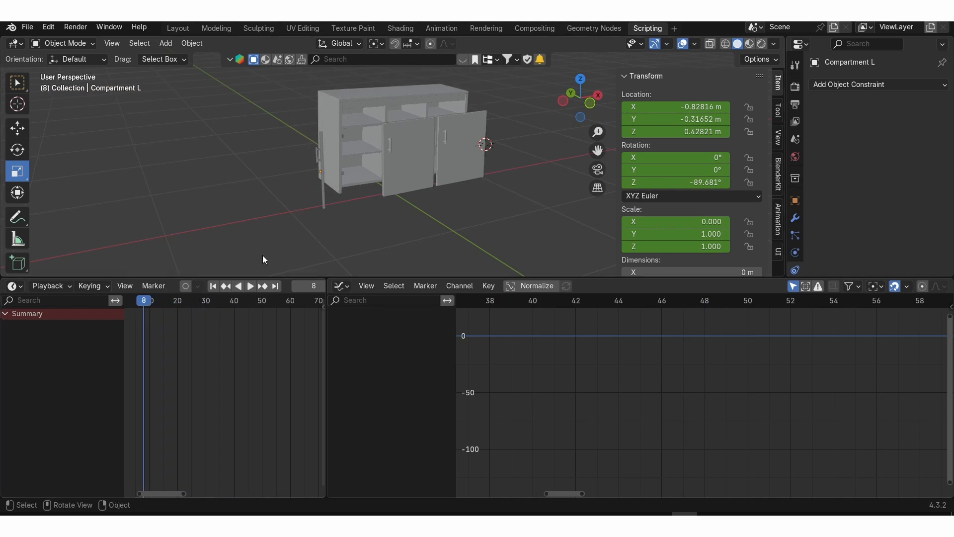
pyautogui.click(323, 197)
pyautogui.press('Up')
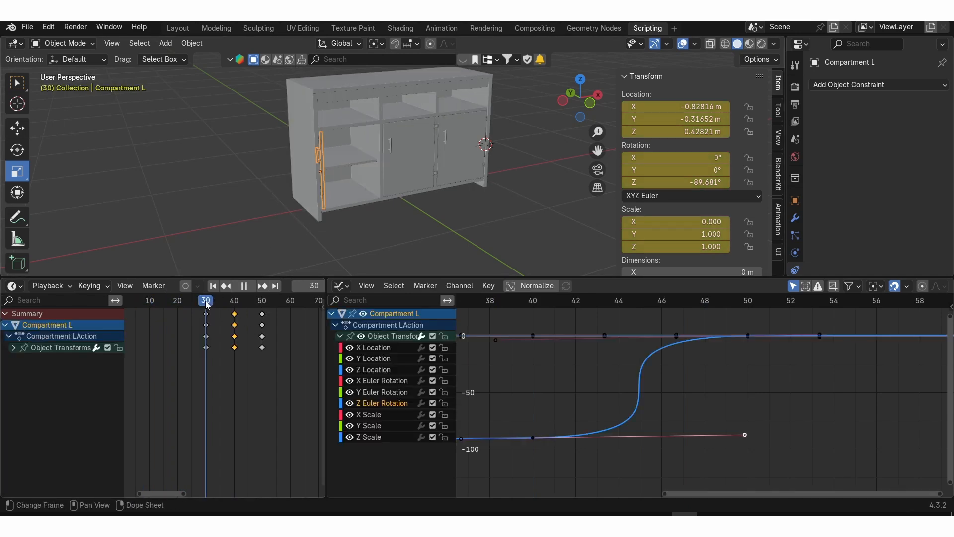
pyautogui.scroll(2, 224, 336)
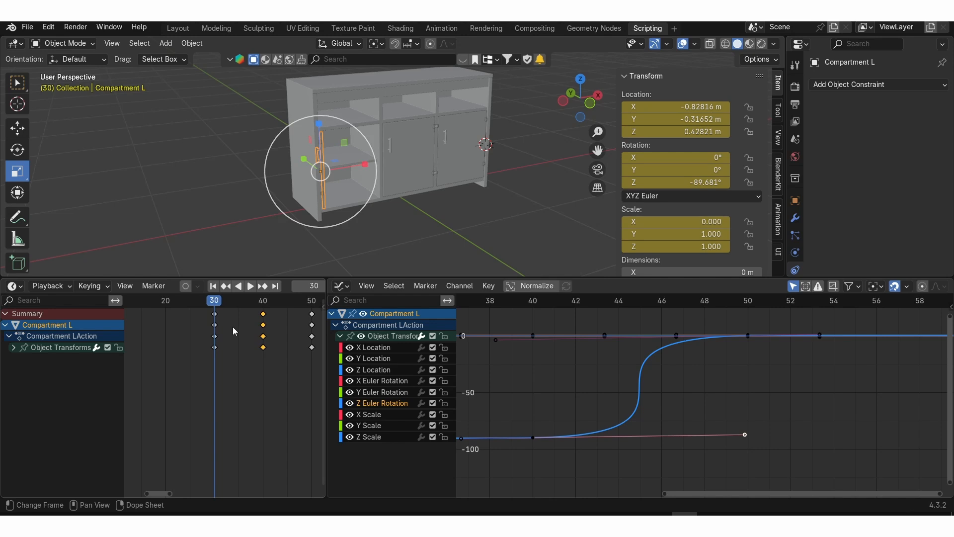
pyautogui.scroll(1, 233, 326)
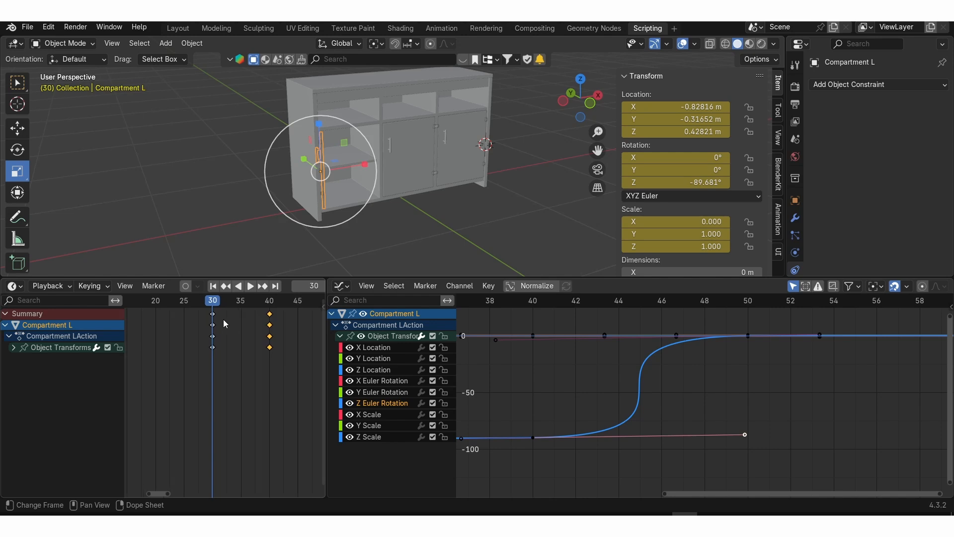
pyautogui.scroll(4, 223, 319)
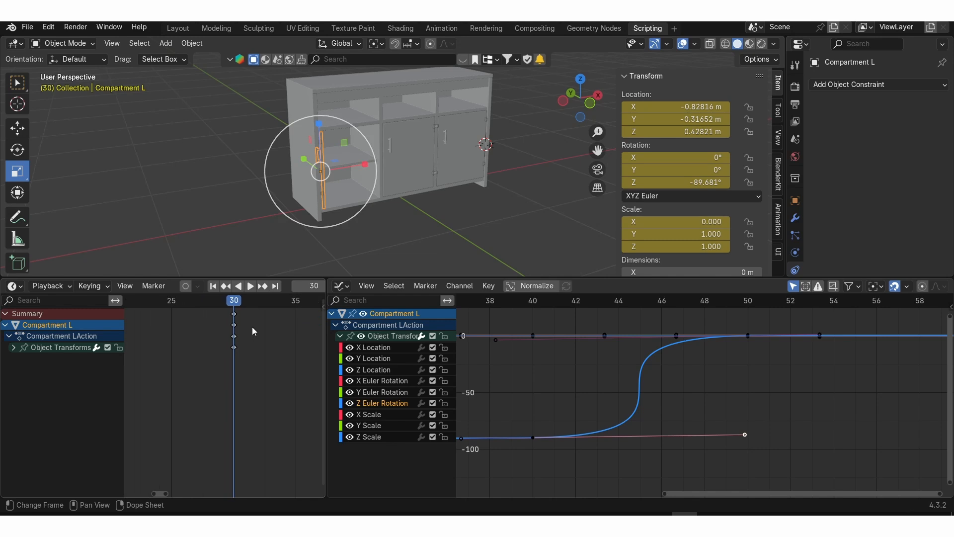
pyautogui.press('Left')
# Move the left door along X to about -4.01 m, away from the cabinet, and keyframe its transforms at frame 29
pyautogui.scroll(-3, 317, 192)
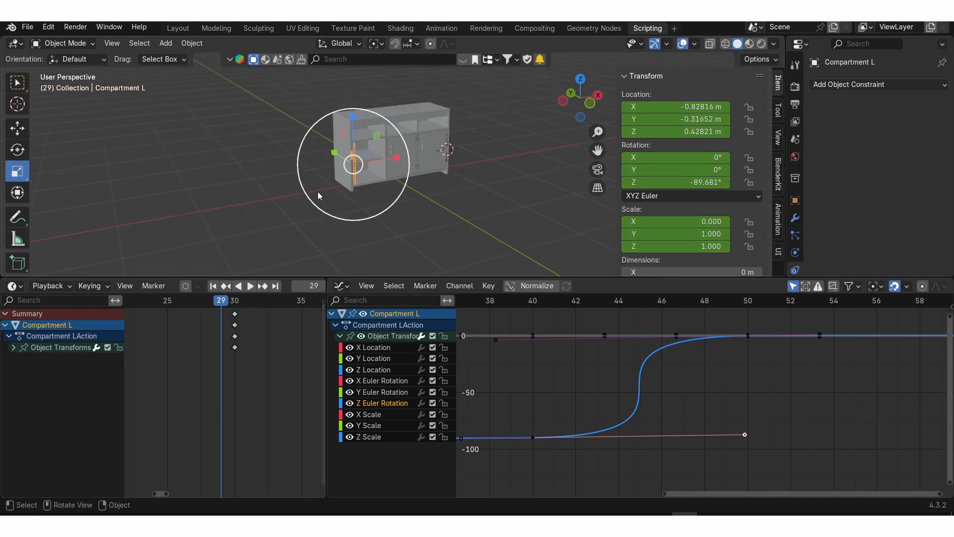
pyautogui.click(16, 130)
pyautogui.moveTo(330, 193); pyautogui.dragTo(306, 201, button='middle')
pyautogui.moveTo(378, 163); pyautogui.dragTo(153, 169)
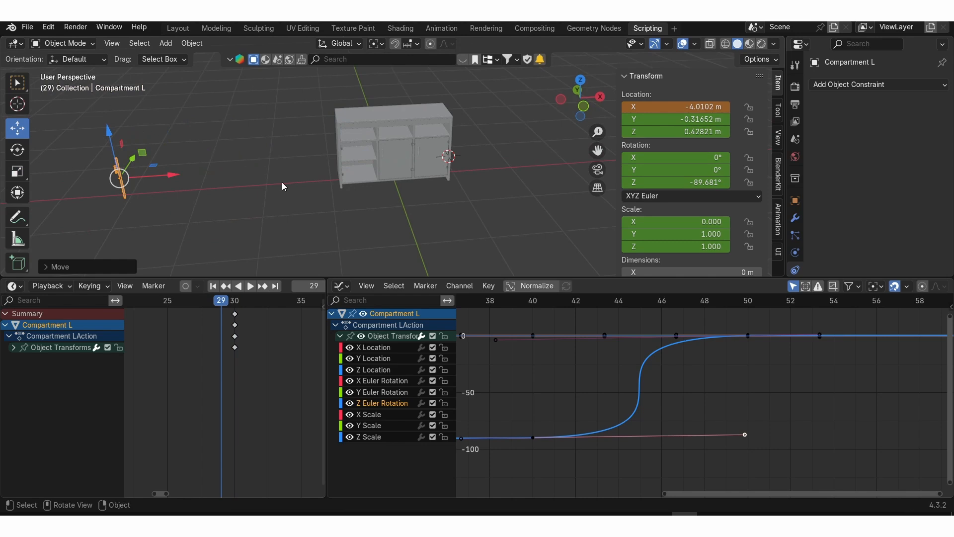
pyautogui.press('i')
pyautogui.click(282, 184)
# Play back the animation from the first frame to check that the left door stays hidden until it grows
pyautogui.scroll(4, 475, 197)
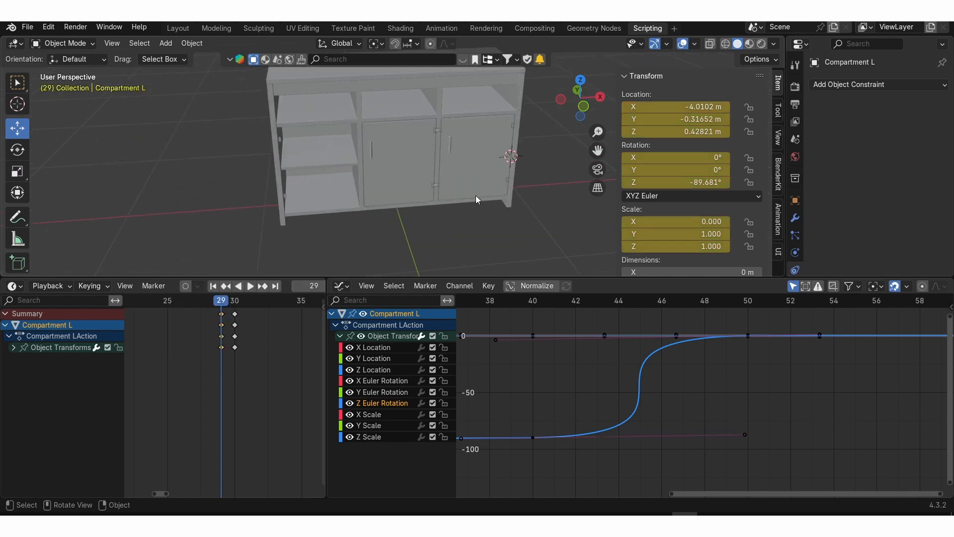
pyautogui.press('space')
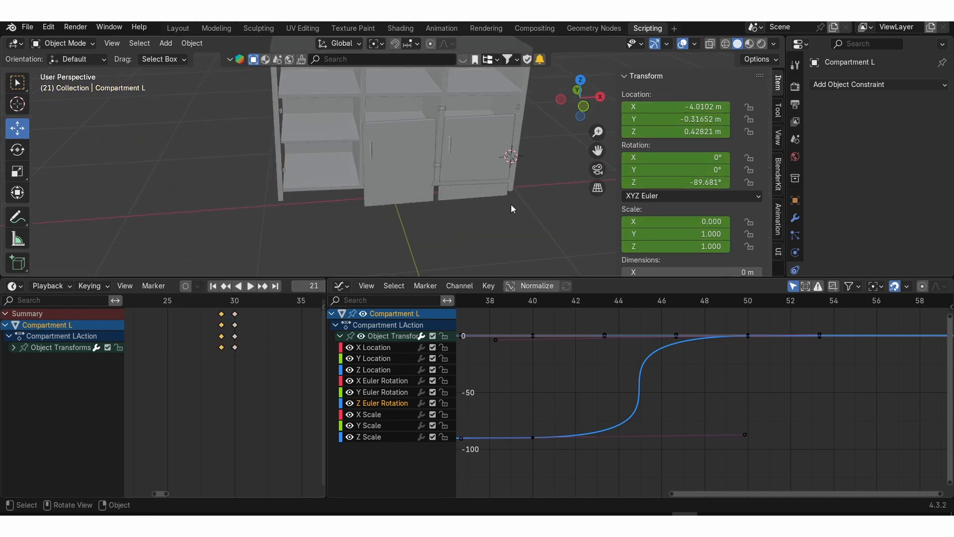
pyautogui.hotkey('shift', 'Left')
pyautogui.scroll(-2, 542, 186)
pyautogui.moveTo(517, 175); pyautogui.dragTo(541, 166, button='middle')
pyautogui.press('space')
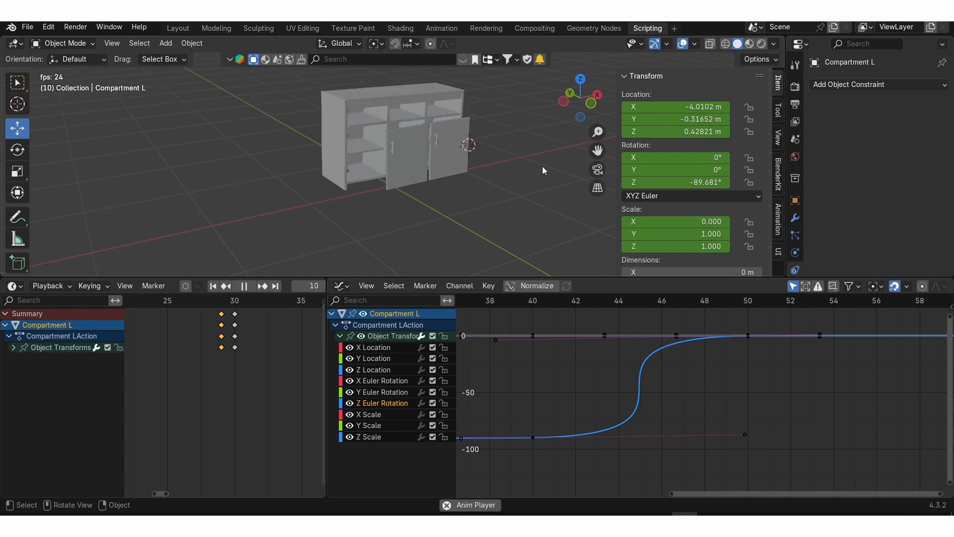
pyautogui.press('space')
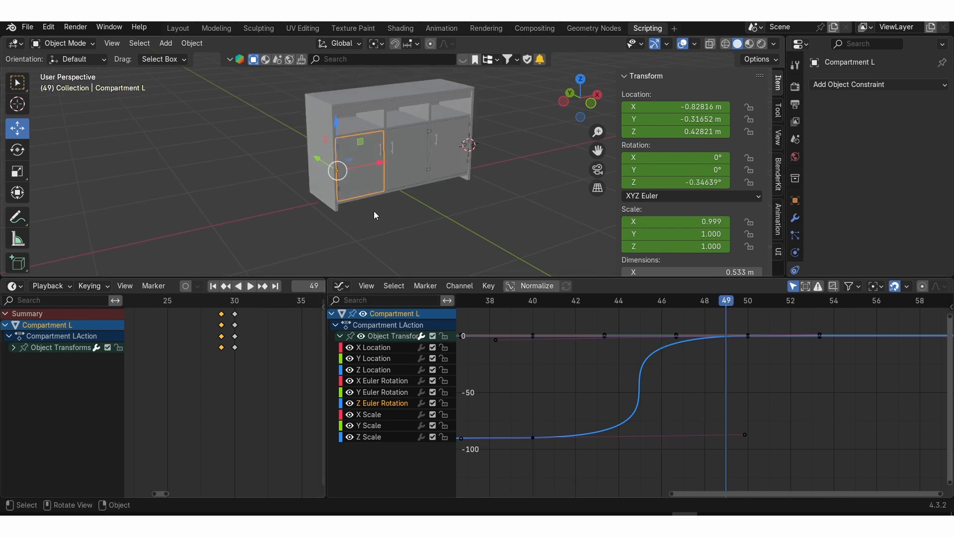
# Rotate the middle door -90° in top view to its open position at frame 30 and keyframe its location, rotation and scale
pyautogui.click(397, 174)
pyautogui.scroll(-3, 238, 335)
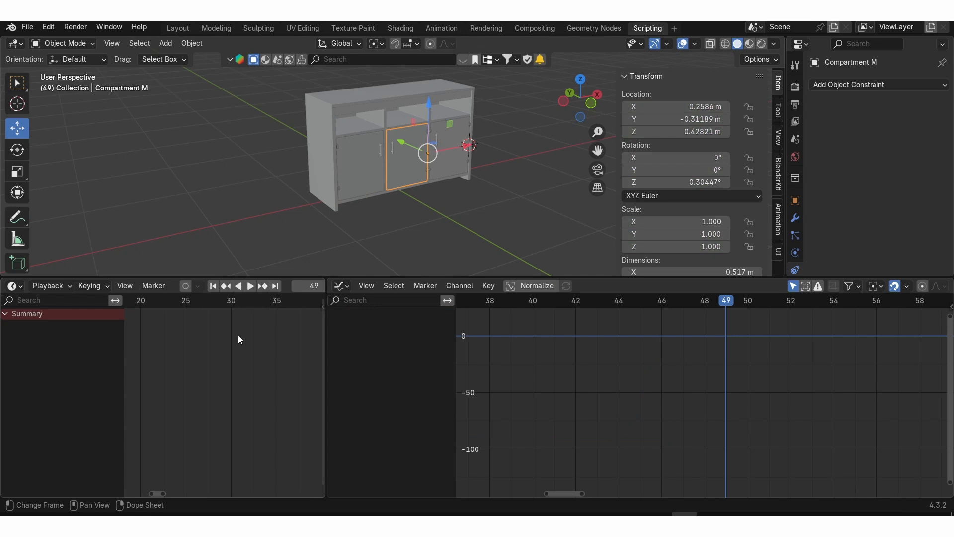
pyautogui.moveTo(236, 313)
pyautogui.mouseDown()
pyautogui.moveTo(216, 306)
pyautogui.moveTo(229, 307)
pyautogui.mouseUp()
pyautogui.scroll(4, 407, 193)
pyautogui.press('KP_7')
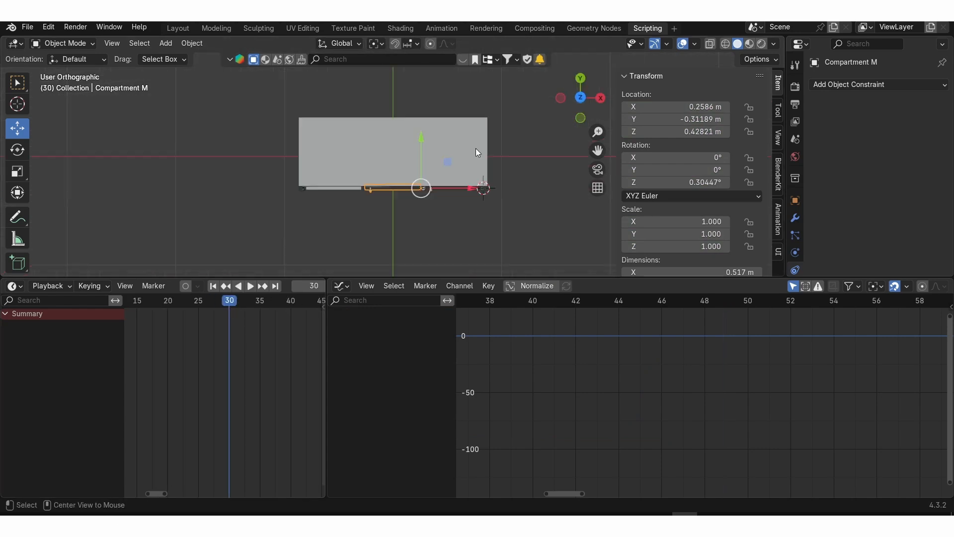
pyautogui.write('r-9')
pyautogui.press('Return')
pyautogui.press('k')
pyautogui.click(476, 148)
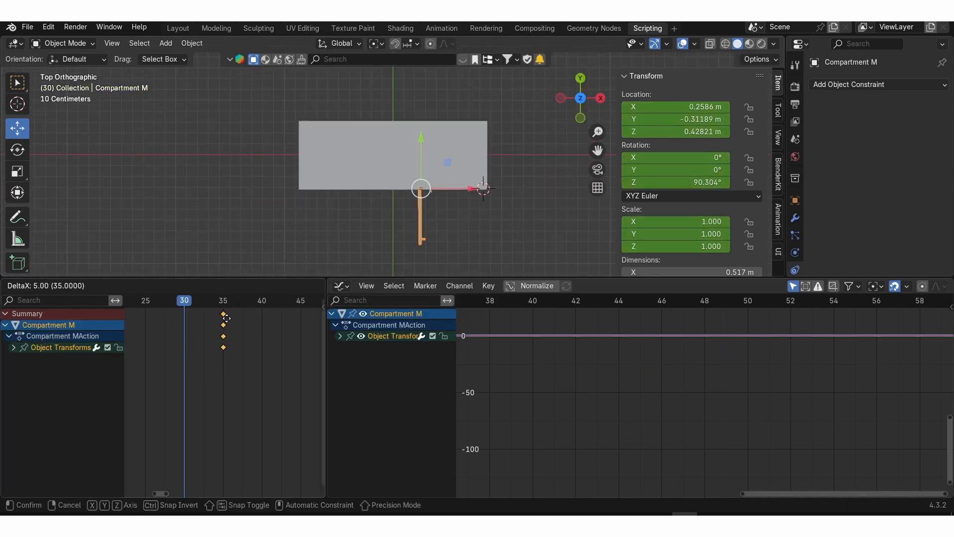
# Shift the middle door's open-position keyframe from frame 30 to frame 40 and return to frame 30
pyautogui.scroll(-3, 387, 199)
pyautogui.moveTo(387, 208); pyautogui.dragTo(382, 149, button='middle')
pyautogui.scroll(-4, 214, 338)
pyautogui.moveTo(200, 299); pyautogui.dragTo(222, 311)
pyautogui.press('g')
pyautogui.click(243, 338)
pyautogui.click(189, 301)
# Set the middle door's X scale to 0 at frame 30 and keyframe its transforms
pyautogui.scroll(5, 423, 196)
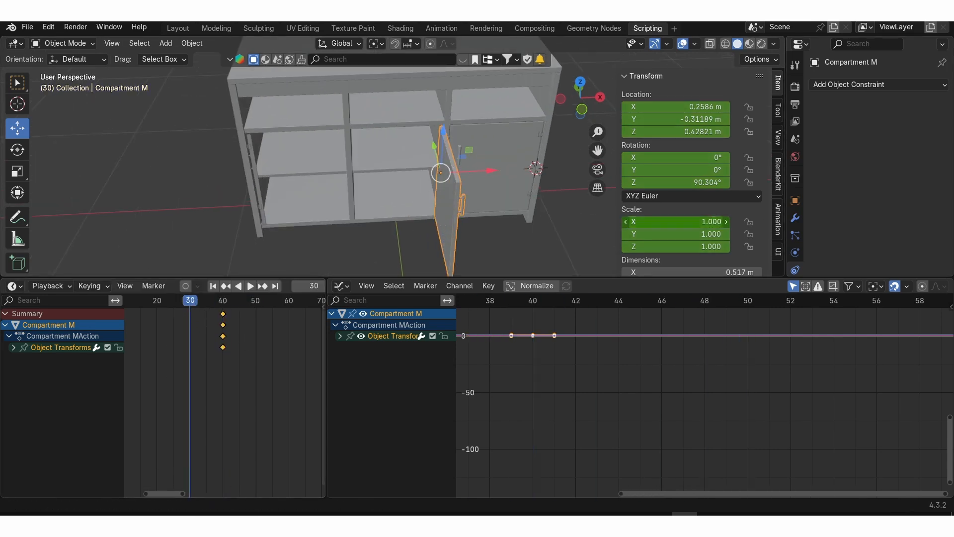
pyautogui.doubleClick(676, 221)
pyautogui.write('0')
pyautogui.press('Return')
pyautogui.press('i')
# Go to frame 50, rotate the middle door -90° about Z to its closed position and keyframe its transforms
pyautogui.press('space')
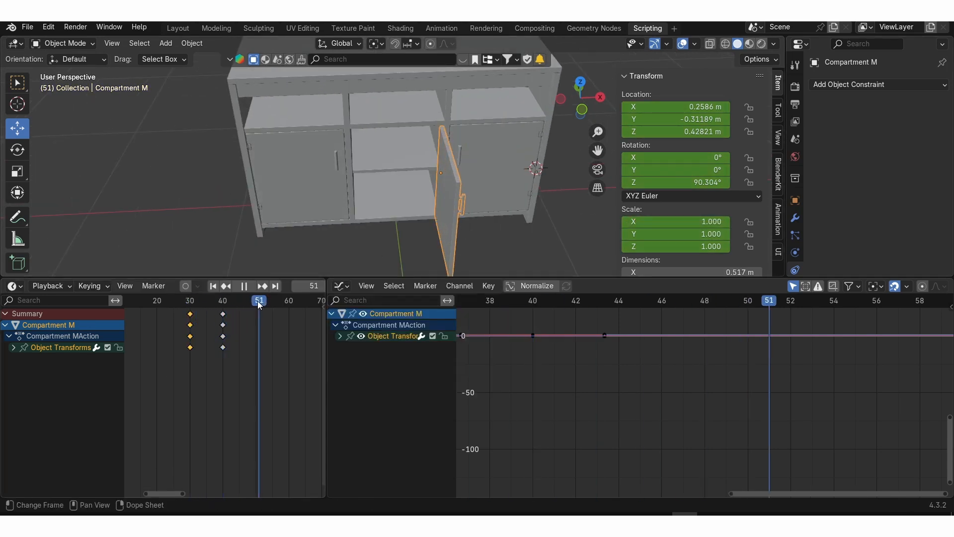
pyautogui.press('space')
pyautogui.write('rz-90')
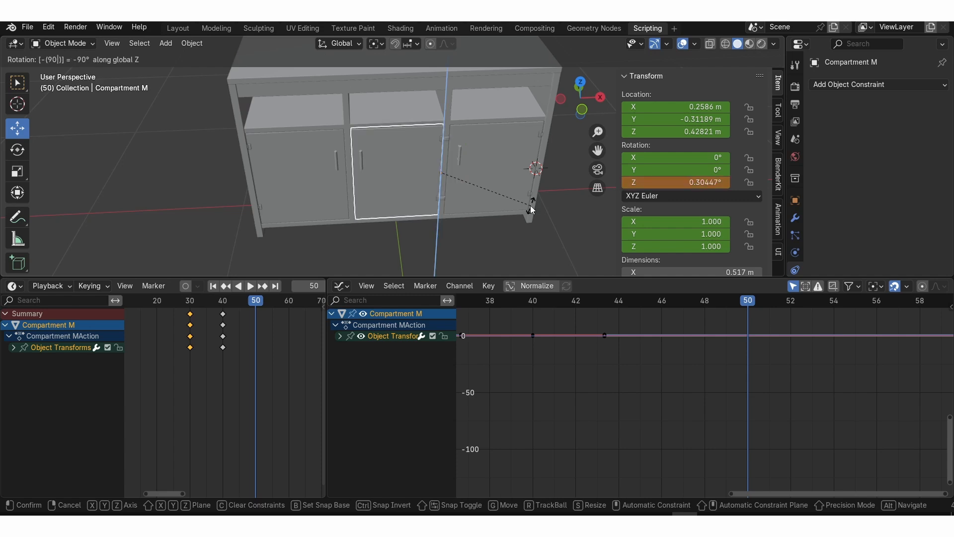
pyautogui.press('Return')
pyautogui.press('i')
# Steepen the middle door's Z rotation curve between frames 40 and 50 into an S shape by lengthening its inner handles
pyautogui.click(340, 336)
pyautogui.click(384, 405)
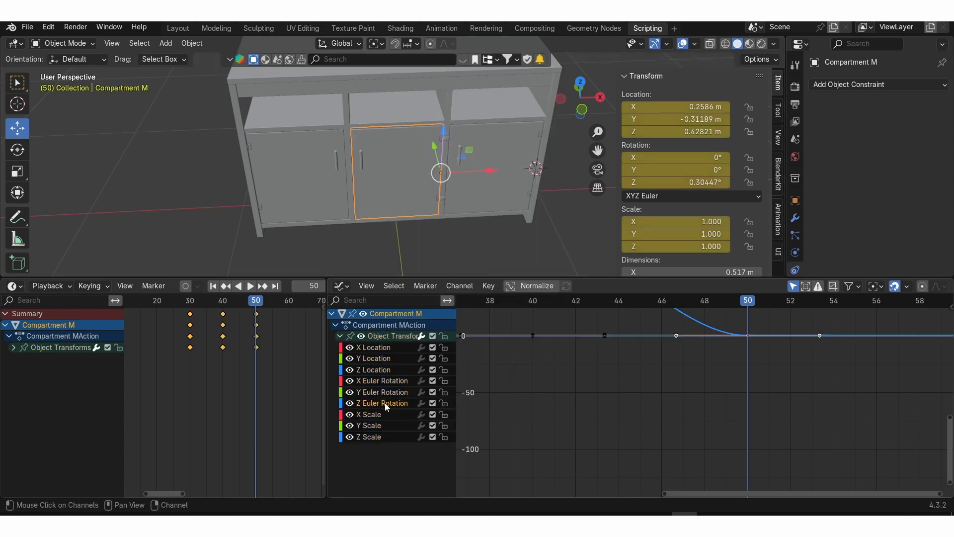
pyautogui.keyDown('ctrl'); pyautogui.moveTo(631, 343); pyautogui.dragTo(604, 345, button='middle'); pyautogui.keyUp('ctrl')
pyautogui.moveTo(646, 358); pyautogui.dragTo(595, 456, button='middle')
pyautogui.click(598, 458)
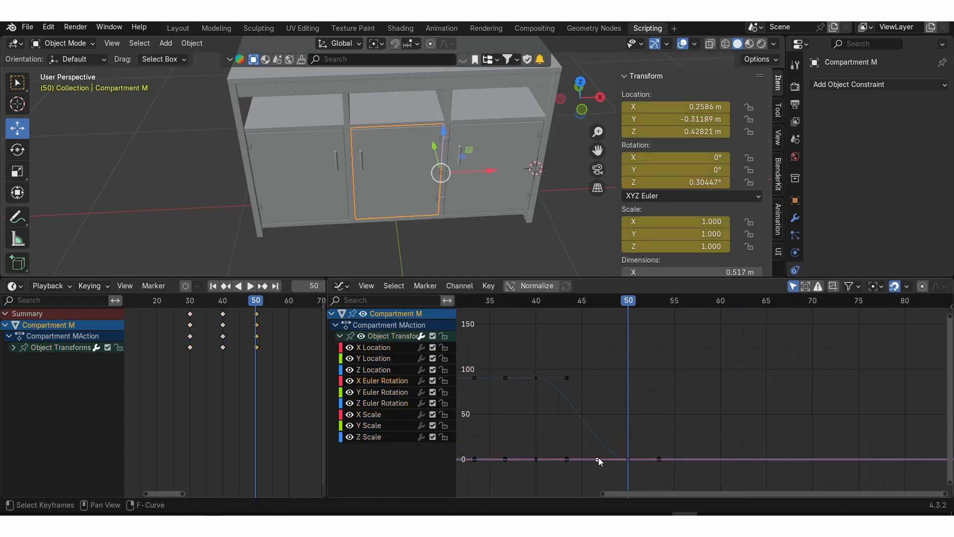
pyautogui.click(567, 378)
pyautogui.press('g')
pyautogui.click(631, 375)
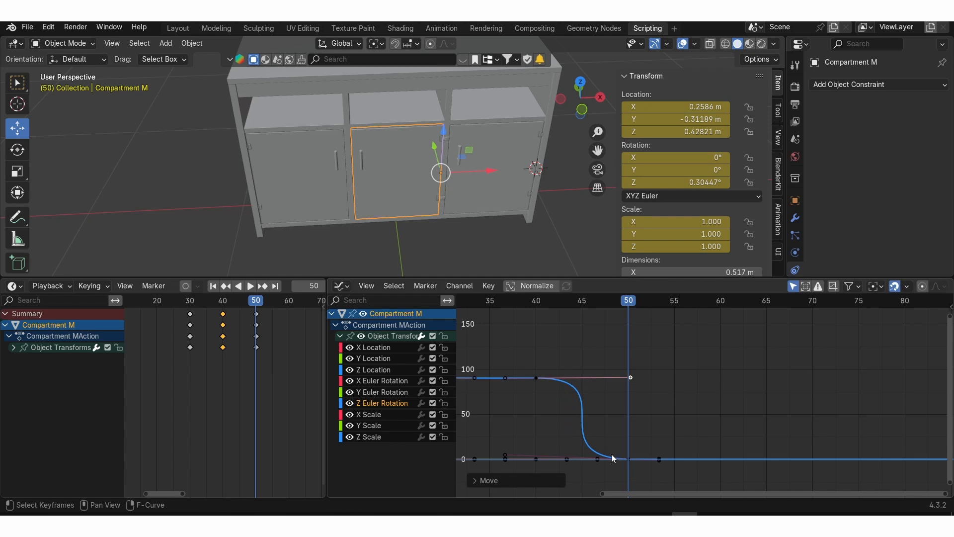
# Reshape the middle door's X scale curve between frames 30 and 40 so it rises fast and eases out smoothly
pyautogui.click(539, 302)
pyautogui.click(375, 416)
pyautogui.scroll(-8, 600, 402)
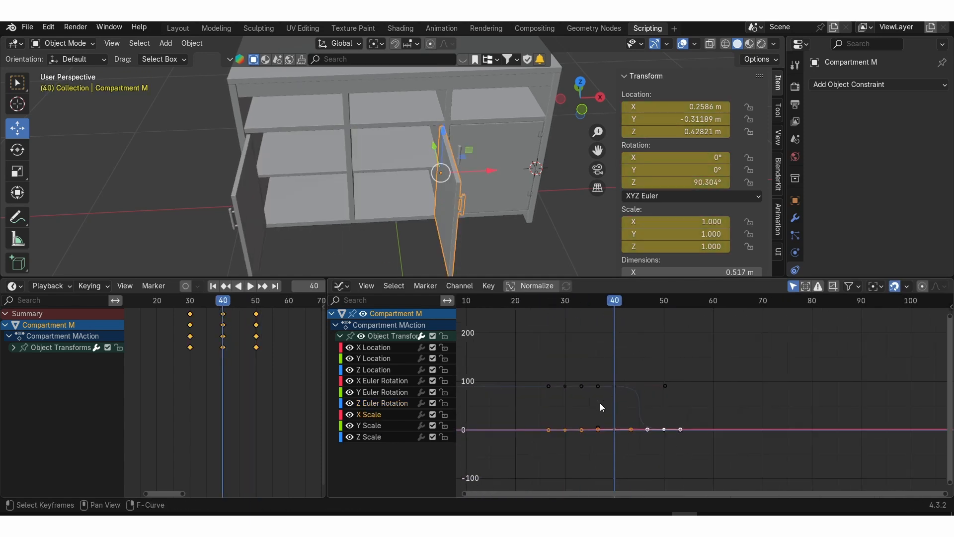
pyautogui.keyDown('ctrl'); pyautogui.moveTo(616, 420); pyautogui.dragTo(601, 402, button='middle'); pyautogui.keyUp('ctrl')
pyautogui.moveTo(634, 403); pyautogui.dragTo(641, 365, button='middle')
pyautogui.moveTo(698, 370); pyautogui.dragTo(695, 342, button='middle')
pyautogui.keyDown('ctrl'); pyautogui.moveTo(655, 401); pyautogui.dragTo(672, 381, button='middle'); pyautogui.keyUp('ctrl')
pyautogui.press('KP_Decimal')
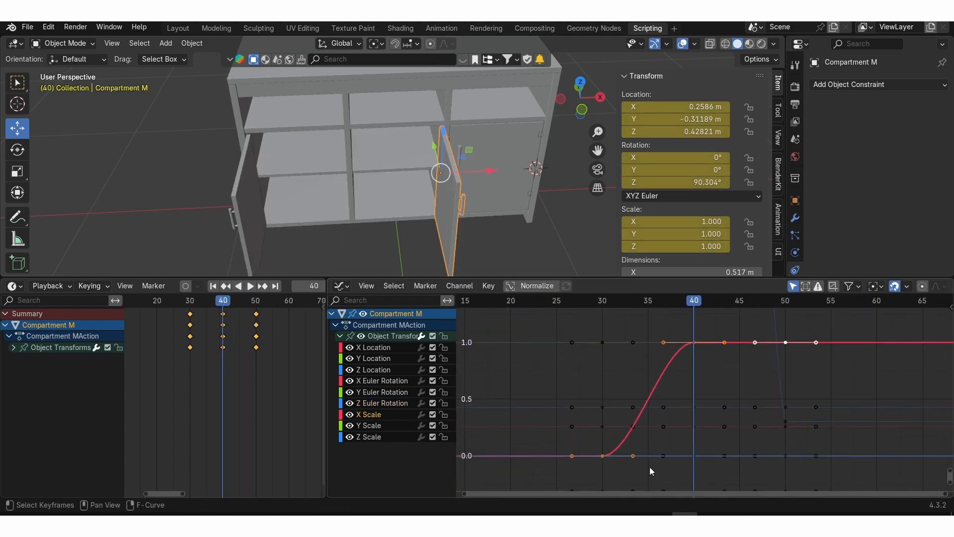
pyautogui.click(637, 455)
pyautogui.press('g')
pyautogui.click(591, 373)
pyautogui.click(663, 343)
pyautogui.press('g')
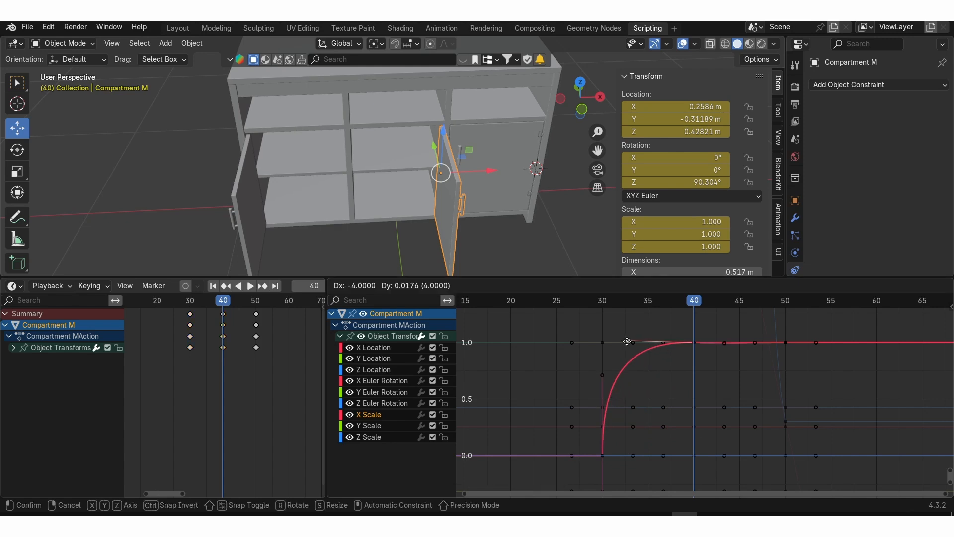
pyautogui.click(625, 343)
# Play back the middle door's growth and swing to check the new easing
pyautogui.click(592, 303)
pyautogui.press('space')
pyautogui.press('space')
# At frame 29, move the collapsed middle door along X to about 4.64 m, away from the cabinet, and keyframe its transforms
pyautogui.moveTo(228, 303); pyautogui.dragTo(190, 315)
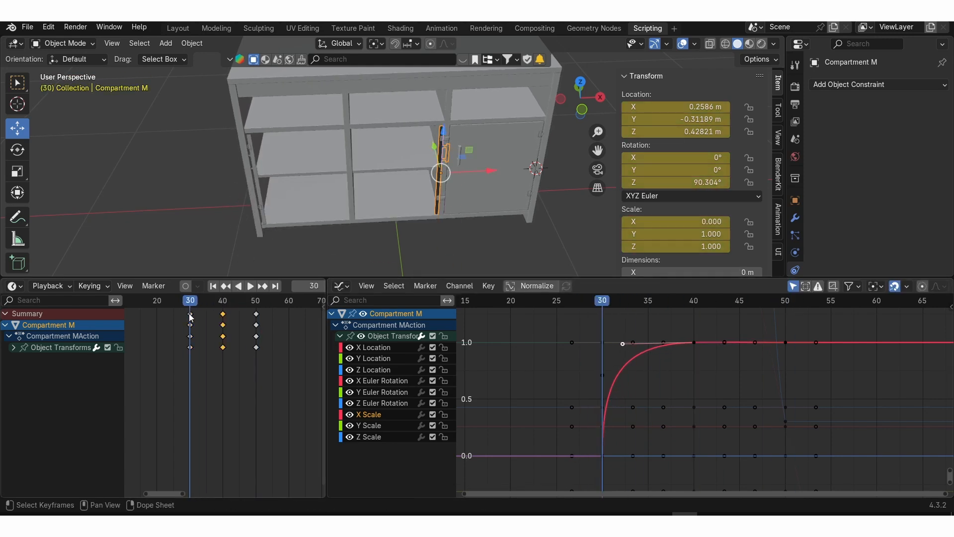
pyautogui.press('Left')
pyautogui.scroll(-6, 443, 170)
pyautogui.moveTo(457, 160); pyautogui.dragTo(668, 161)
pyautogui.press('k')
pyautogui.click(424, 178)
pyautogui.scroll(5, 423, 178)
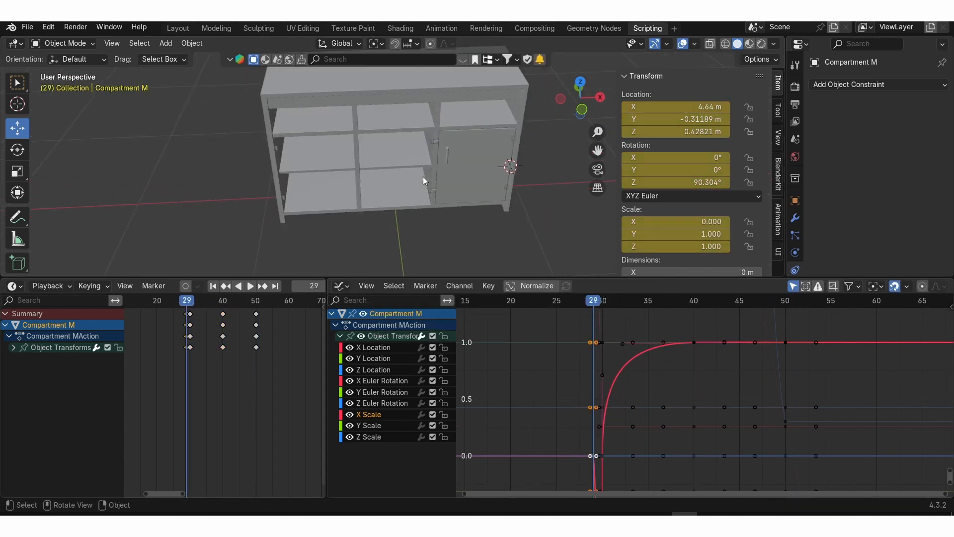
pyautogui.click(423, 180)
# Shift all of the middle door's keyframes 10 frames later so that they start at frame 39
pyautogui.press('Right')
pyautogui.press('a')
pyautogui.press('g')
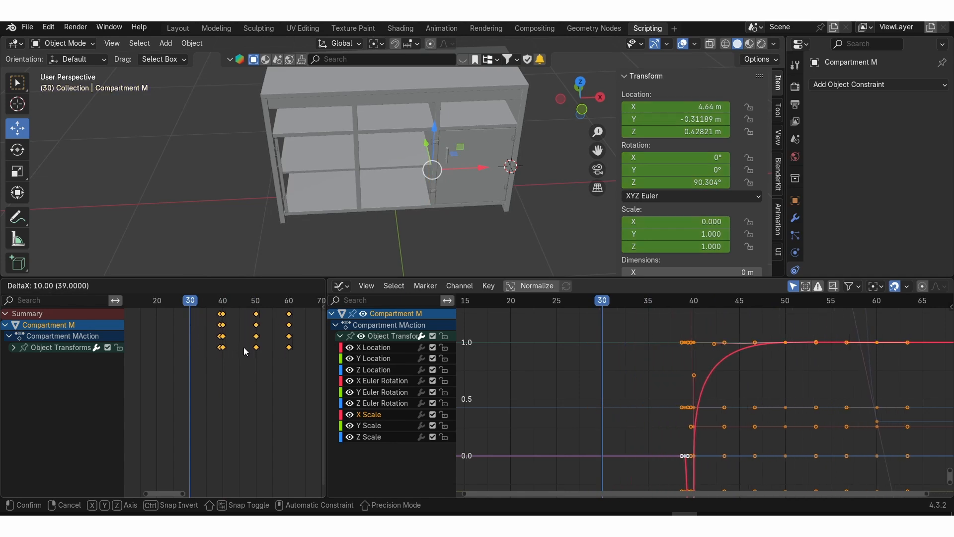
pyautogui.click(243, 347)
# Play back the animation to check the middle door's timing against the left door
pyautogui.press('space')
pyautogui.press('space')
pyautogui.moveTo(172, 304); pyautogui.dragTo(157, 311)
pyautogui.press('space')
pyautogui.press('space')
# Keyframe the closed right door's location, rotation and scale at frame 30 and move that keyframe to frame 40
pyautogui.click(190, 303)
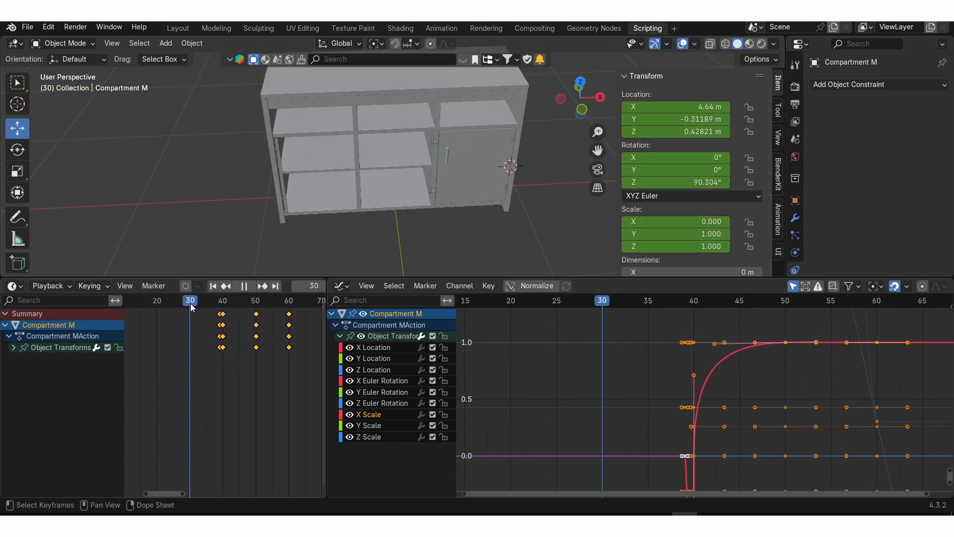
pyautogui.press('space')
pyautogui.click(462, 189)
pyautogui.press('i')
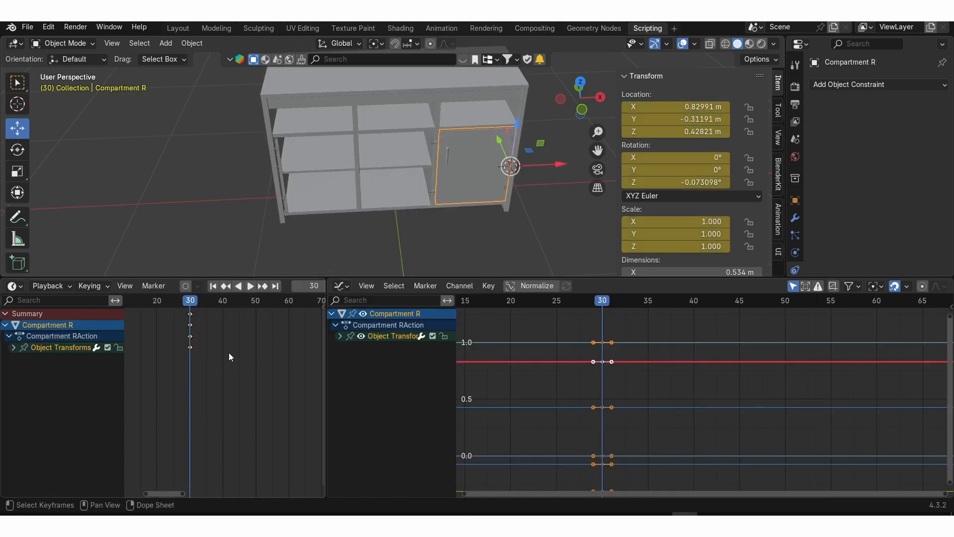
pyautogui.press('g')
pyautogui.click(260, 356)
# At frame 40, rotate the right door 90° about Z to its open position and keyframe its transforms
pyautogui.press('Up')
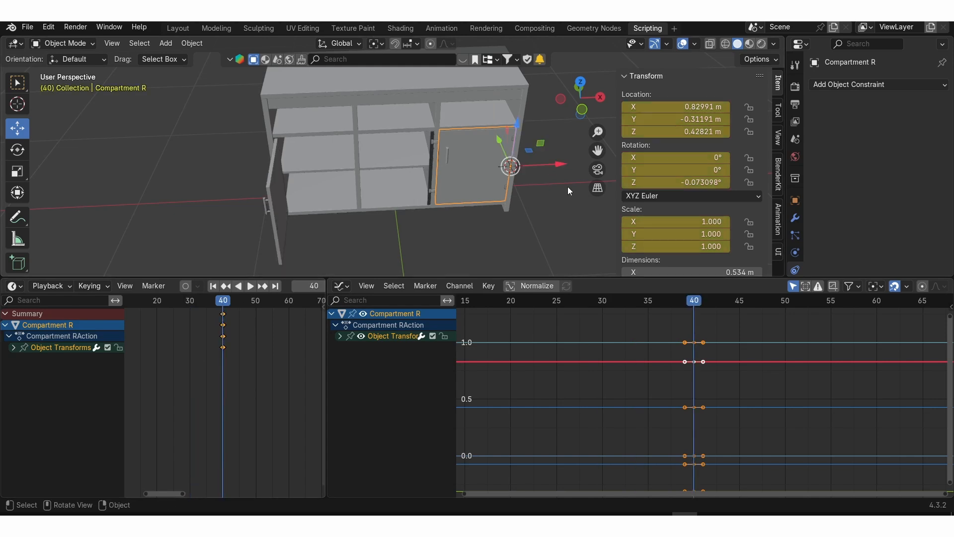
pyautogui.write('rz90')
pyautogui.press('Return')
pyautogui.press('i')
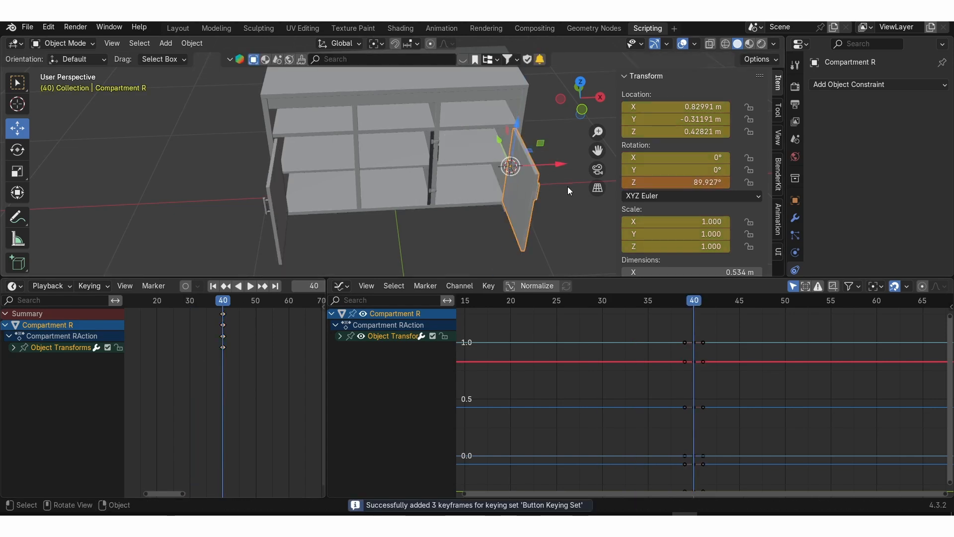
# At frame 30, set the right door's X scale to 0 and keyframe its location, rotation and scale
pyautogui.press('Down')
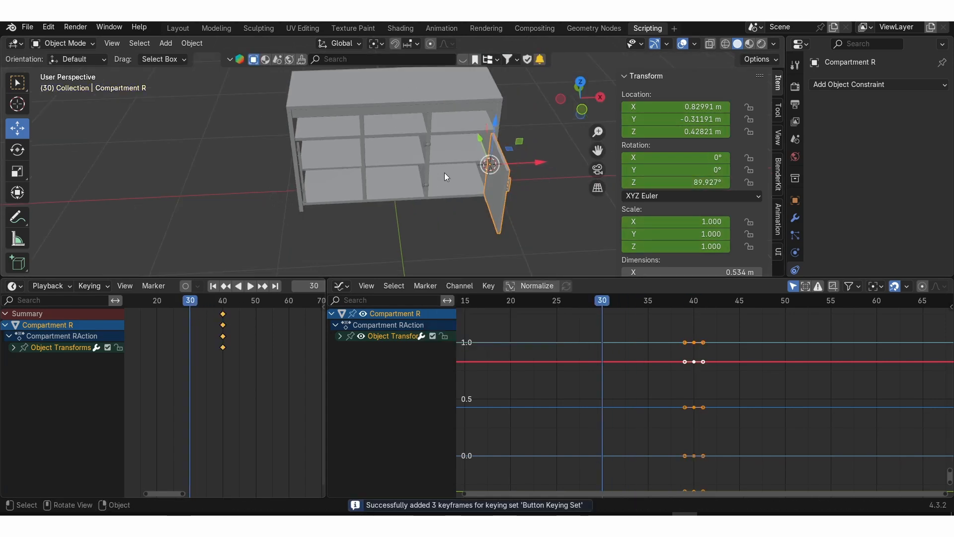
pyautogui.click(701, 223)
pyautogui.write('0')
pyautogui.press('Return')
pyautogui.press('k')
pyautogui.click(516, 160)
# At frame 50, rotate the right door -90° about Z back to closed and keyframe its location, rotation and scale
pyautogui.moveTo(223, 302); pyautogui.dragTo(256, 303)
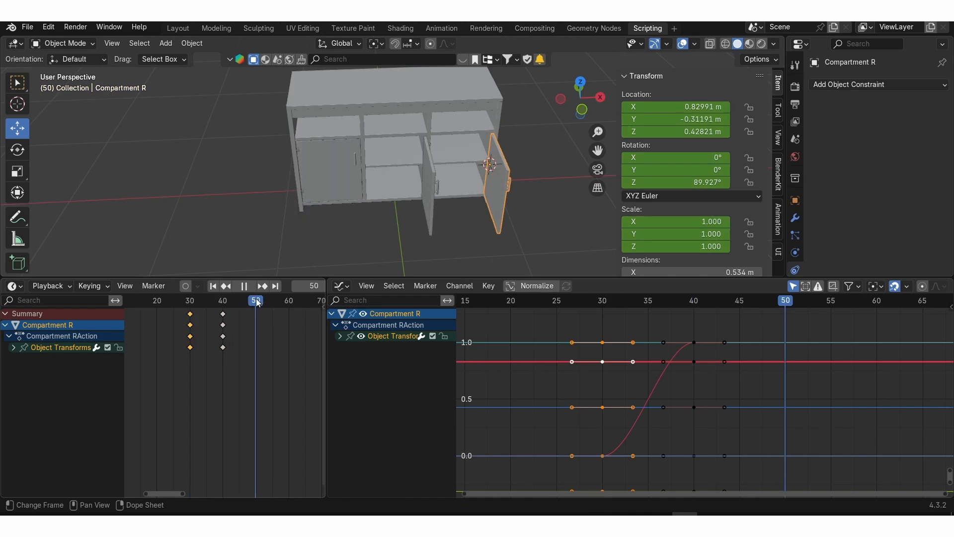
pyautogui.write('r-990z')
pyautogui.press('BackSpace')
pyautogui.press('BackSpace')
pyautogui.write('0')
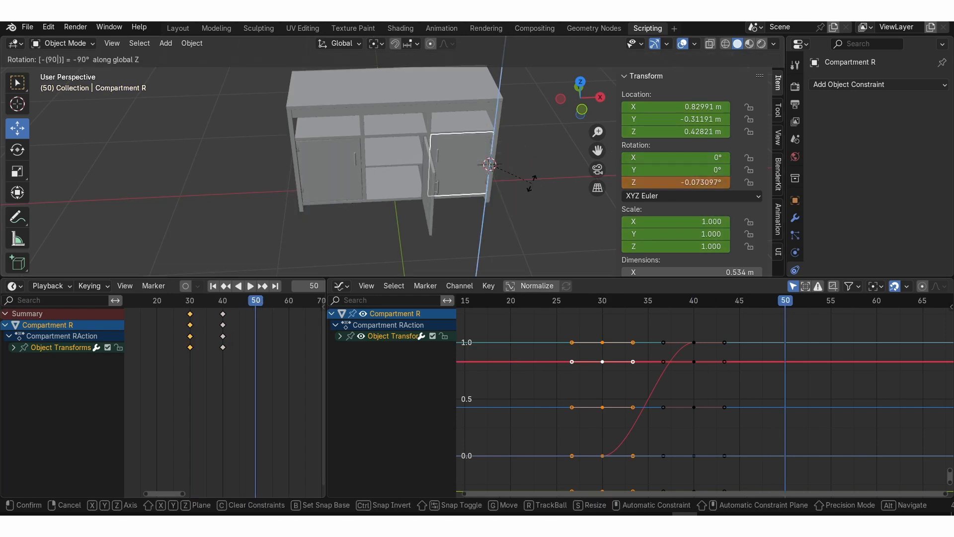
pyautogui.press('Return')
pyautogui.press('k')
pyautogui.click(532, 183)
# Steepen the right door's Z rotation curve between frames 40 and 50 by stretching its inner handles to about frames 40 and 49
pyautogui.scroll(-2, 340, 340)
pyautogui.click(340, 336)
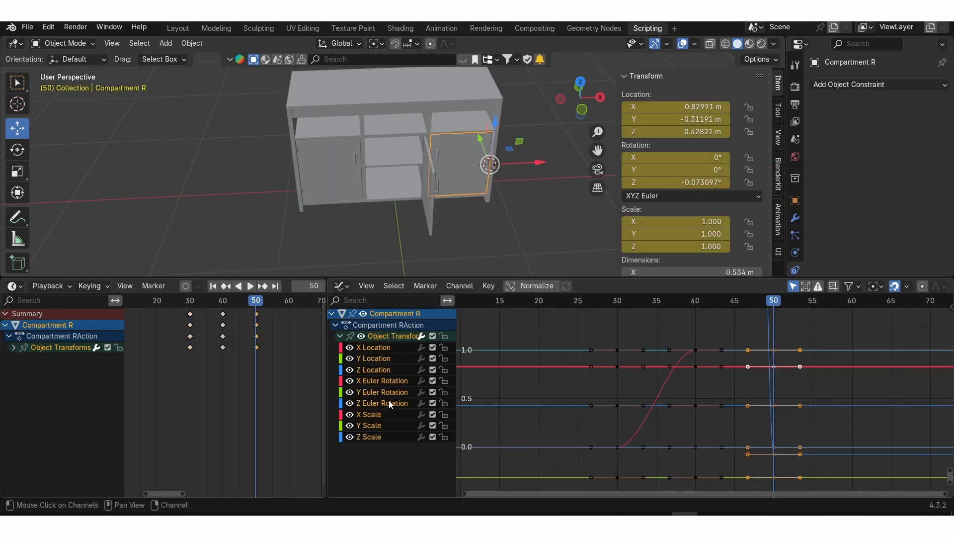
pyautogui.click(388, 402)
pyautogui.press('Home')
pyautogui.click(741, 445)
pyautogui.click(740, 445)
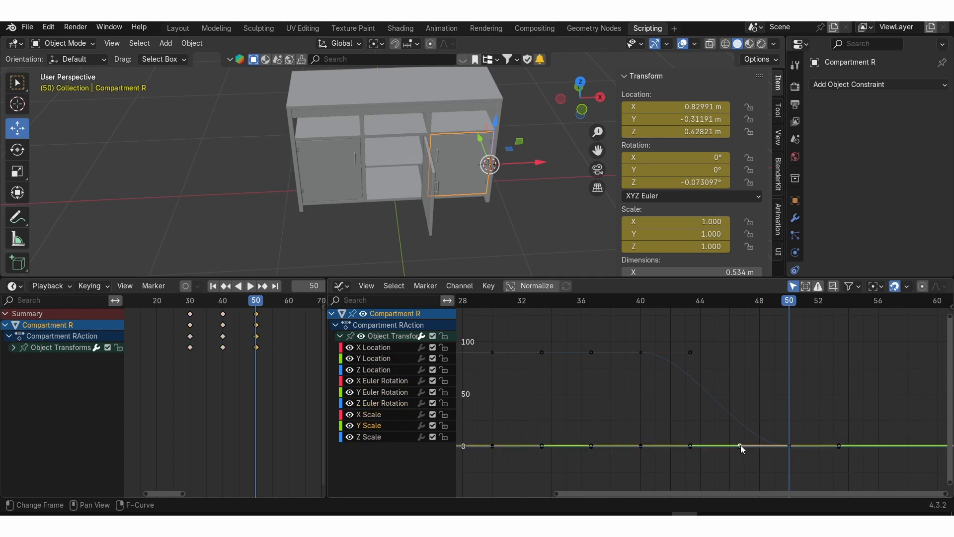
pyautogui.click(741, 445)
pyautogui.click(740, 445)
pyautogui.click(740, 445)
pyautogui.click(740, 445)
pyautogui.click(740, 445)
pyautogui.click(740, 445)
pyautogui.click(741, 445)
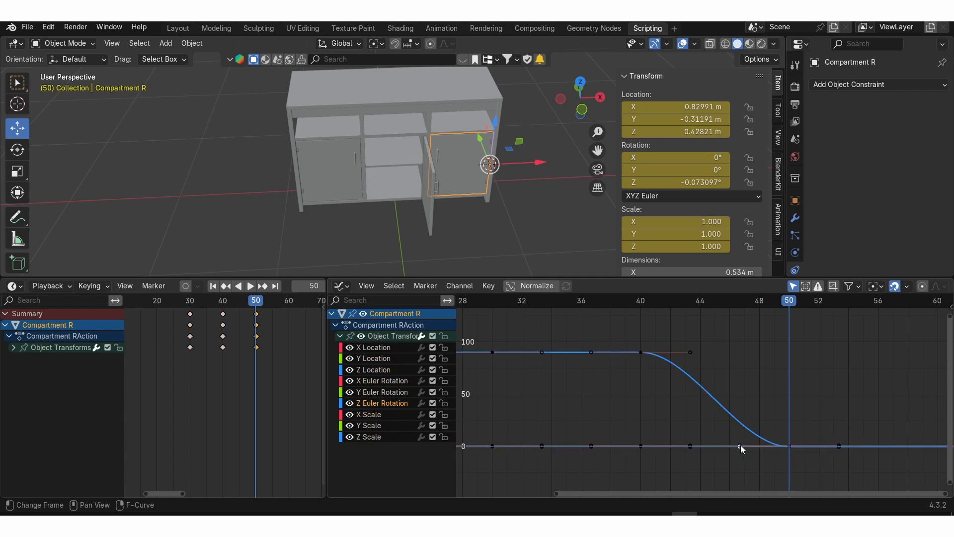
pyautogui.moveTo(740, 445); pyautogui.dragTo(639, 441)
pyautogui.moveTo(690, 352); pyautogui.dragTo(779, 352)
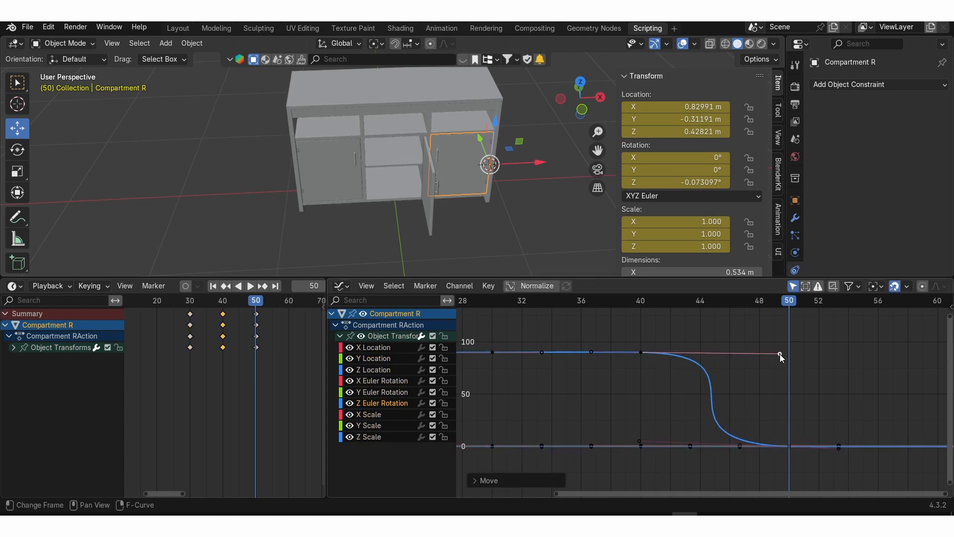
# Reshape the right door's X scale curve between frames 30 and 40 into a fast rise with a soft ease-out
pyautogui.click(368, 413)
pyautogui.press('KP_Decimal')
pyautogui.scroll(-2, 626, 402)
pyautogui.moveTo(617, 461); pyautogui.dragTo(602, 332)
# Play back the right door's growth from about frame 30 to check the easing
pyautogui.click(570, 303)
pyautogui.press('space')
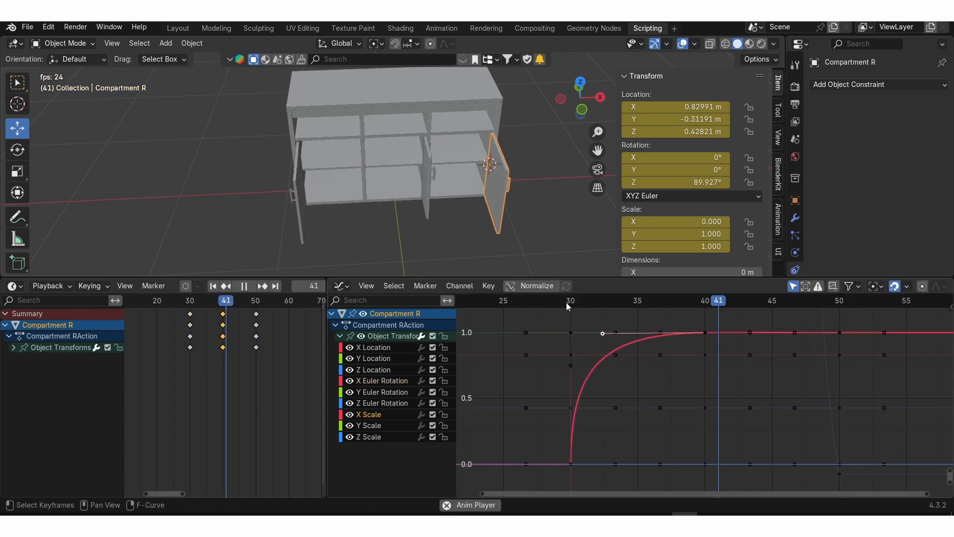
pyautogui.press('space')
# At frame 29, move the collapsed right door along X to about 5.38 m, away from the cabinet, and keyframe its transforms
pyautogui.moveTo(191, 304); pyautogui.dragTo(186, 308)
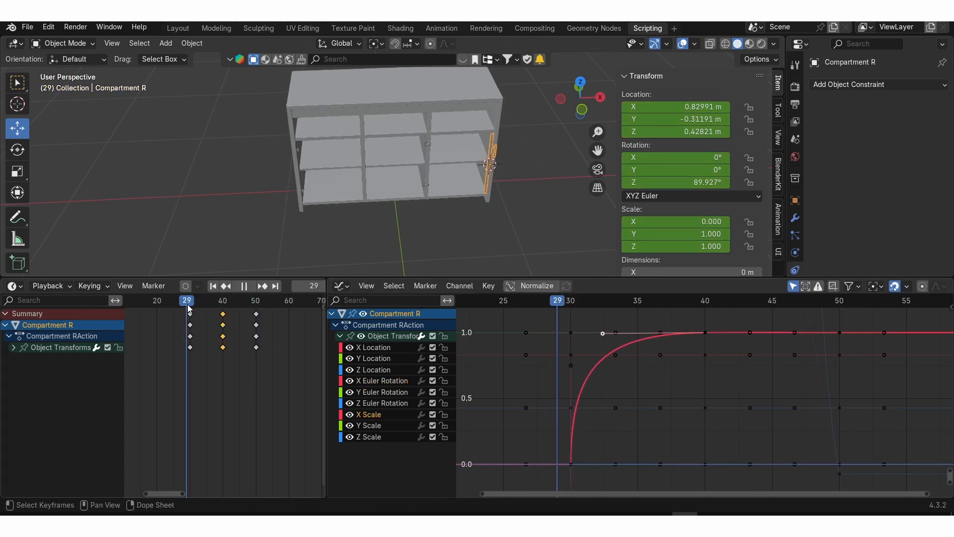
pyautogui.scroll(-5, 376, 177)
pyautogui.press('g')
pyautogui.press('x')
pyautogui.click(513, 177)
pyautogui.press('i')
# Shift all of the right door's keyframes 15 frames later so that they start at frame 44
pyautogui.moveTo(286, 374); pyautogui.dragTo(177, 312)
pyautogui.scroll(-1, 239, 326)
pyautogui.moveTo(245, 326); pyautogui.dragTo(216, 327, button='middle')
pyautogui.press('g')
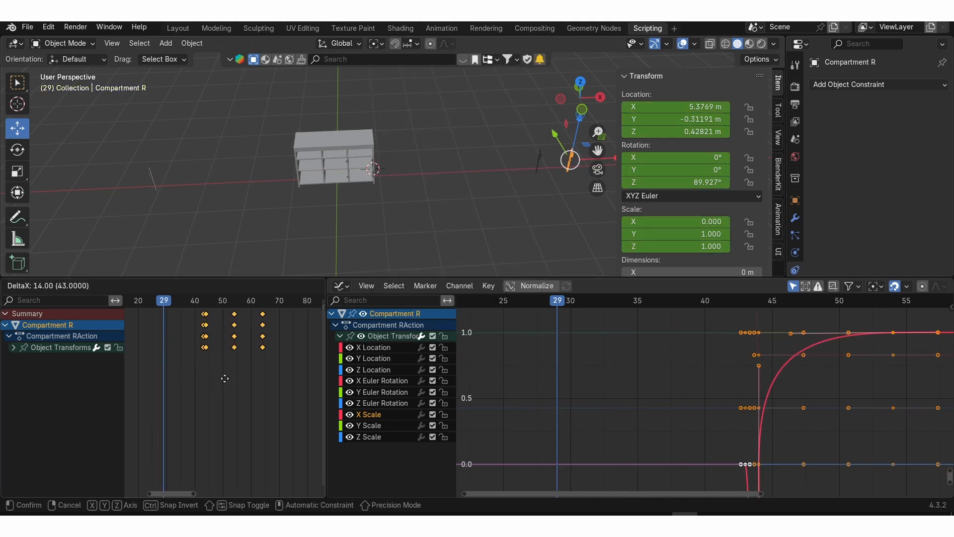
pyautogui.click(227, 379)
# Play back the animation from an angled view to check that the three doors appear and close one after another
pyautogui.press('space')
pyautogui.press('space')
pyautogui.moveTo(198, 351); pyautogui.dragTo(182, 293)
pyautogui.scroll(2, 383, 159)
pyautogui.click(175, 300)
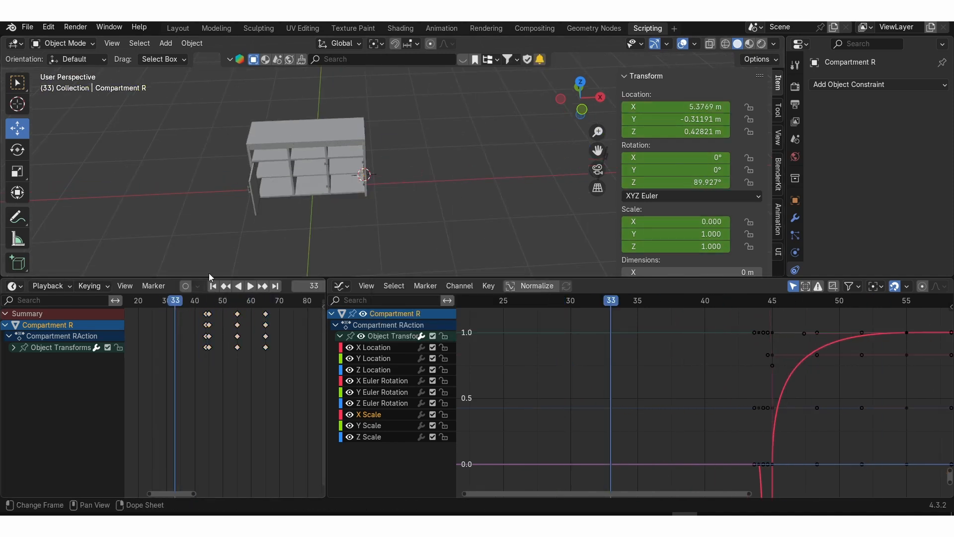
pyautogui.moveTo(303, 205); pyautogui.dragTo(343, 194, button='middle')
pyautogui.scroll(2, 345, 192)
pyautogui.press('space')
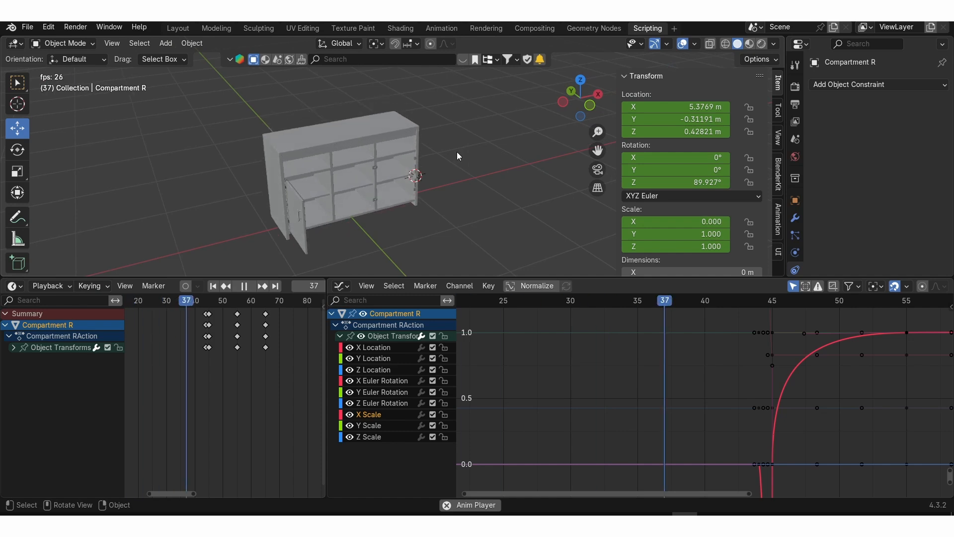
pyautogui.press('space')
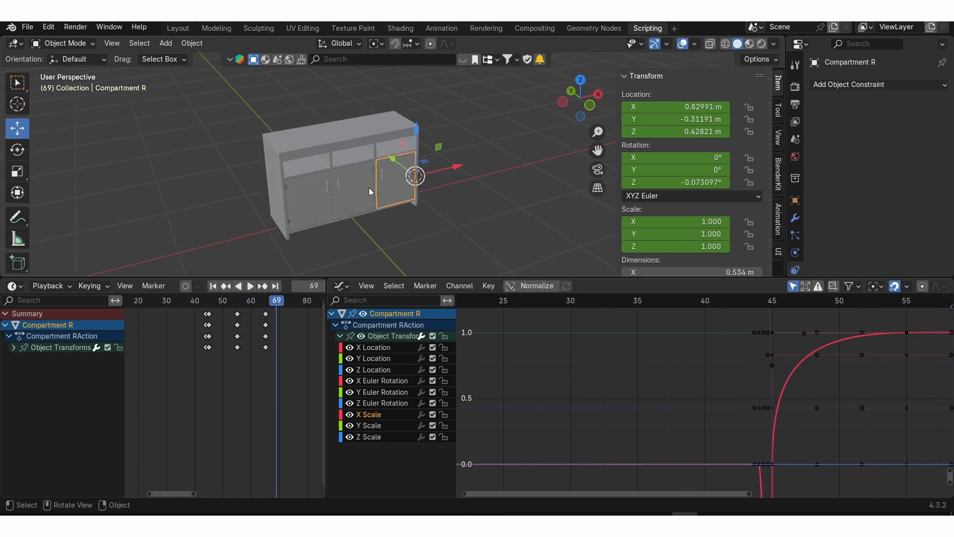
pyautogui.hotkey('shift', 'Left')
pyautogui.press('space')
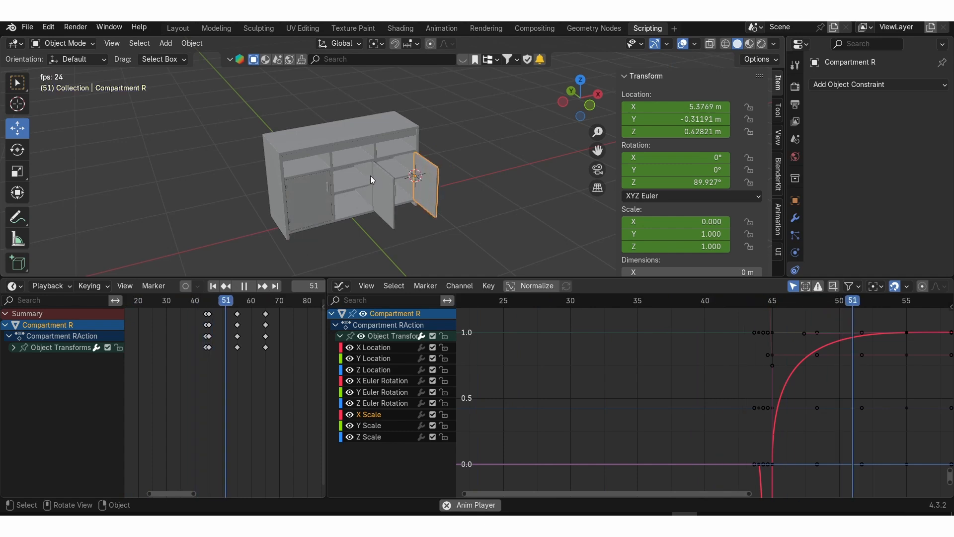
pyautogui.press('space')
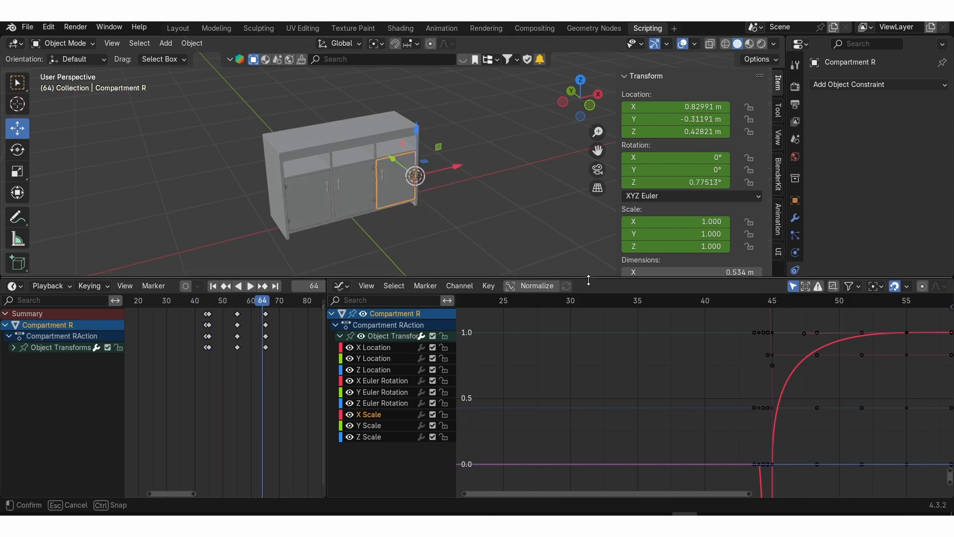
# Enlarge the 3D viewport and unhide the hidden cabinet drawers
pyautogui.moveTo(588, 280); pyautogui.dragTo(588, 332)
pyautogui.scroll(5, 364, 200)
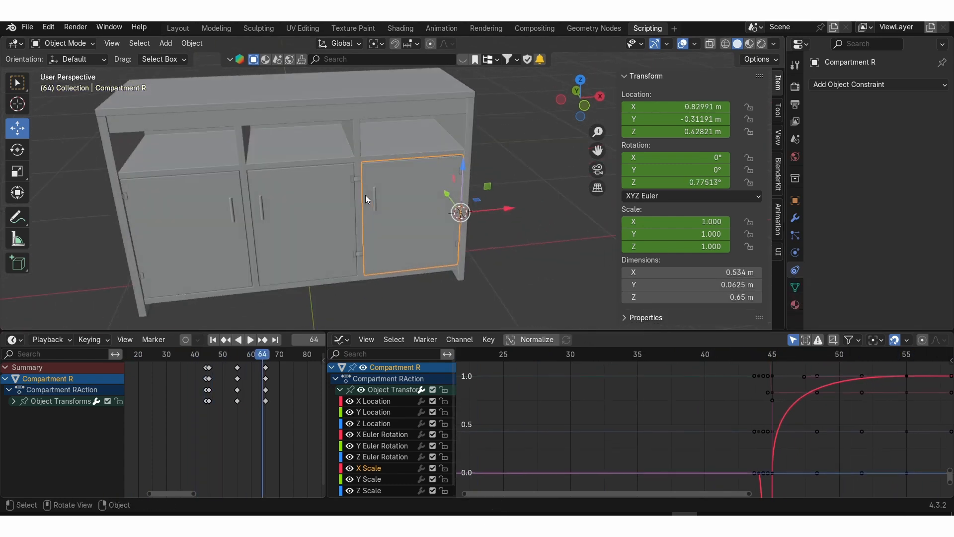
pyautogui.moveTo(365, 195); pyautogui.dragTo(393, 181, button='middle')
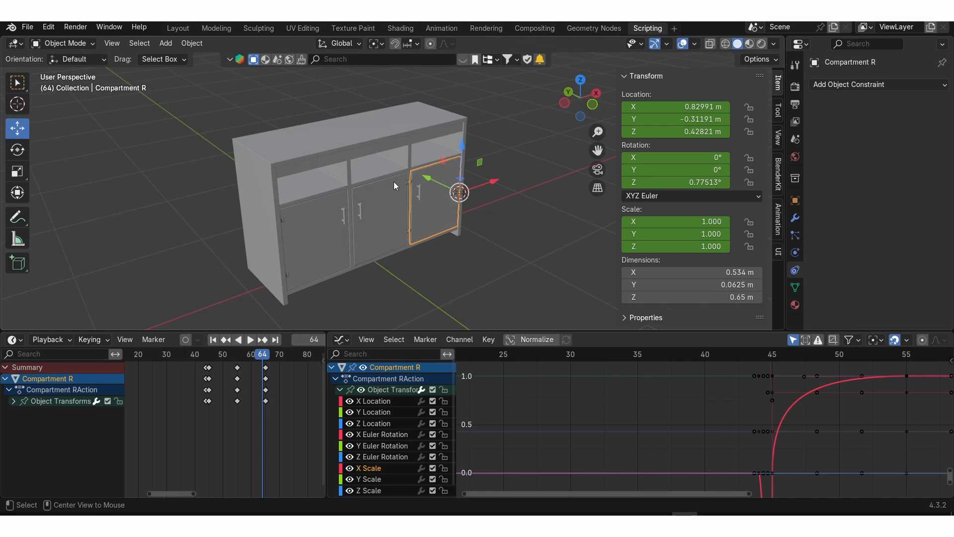
pyautogui.hotkey('alt', 'h')
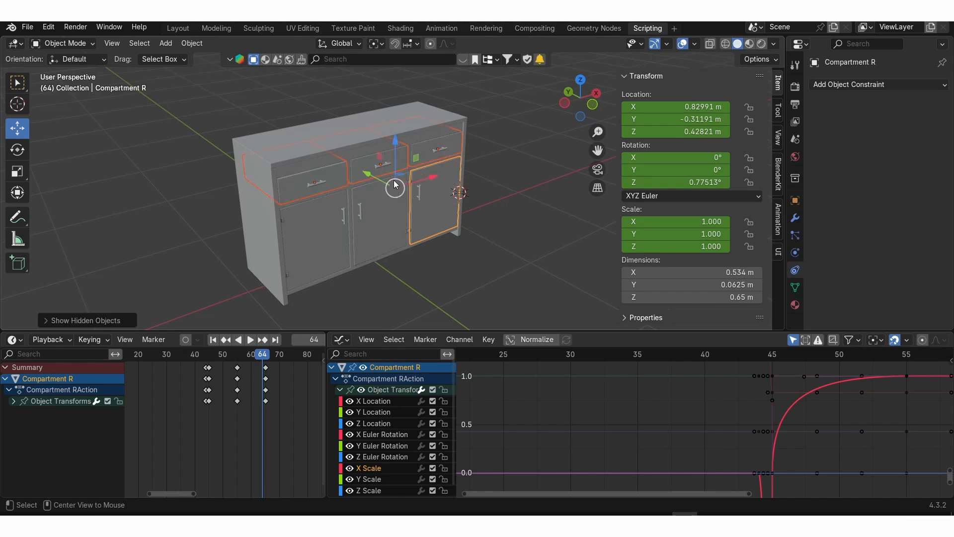
# Select the left drawer and isolate it in local view
pyautogui.click(319, 186)
pyautogui.moveTo(316, 182); pyautogui.dragTo(312, 223, button='middle')
pyautogui.scroll(3, 357, 174)
pyautogui.press('KP_Divide')
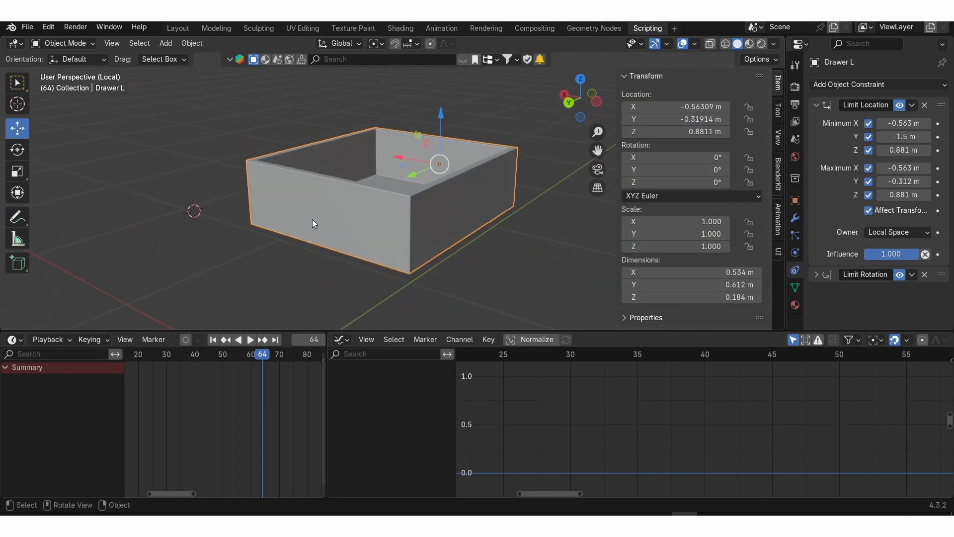
# Snap the 3D cursor to the centre of the left drawer's front face
pyautogui.press('Tab')
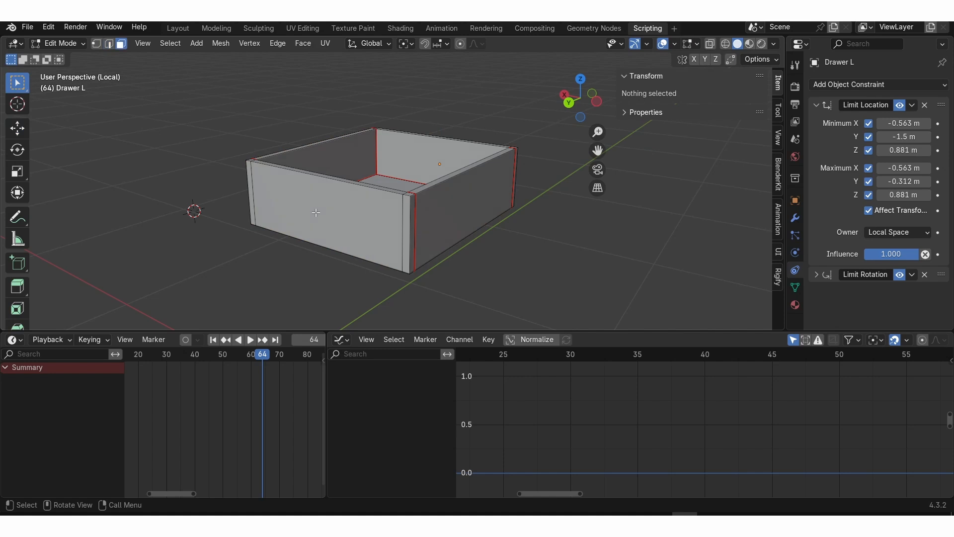
pyautogui.click(318, 207)
pyautogui.hotkey('shift', 's')
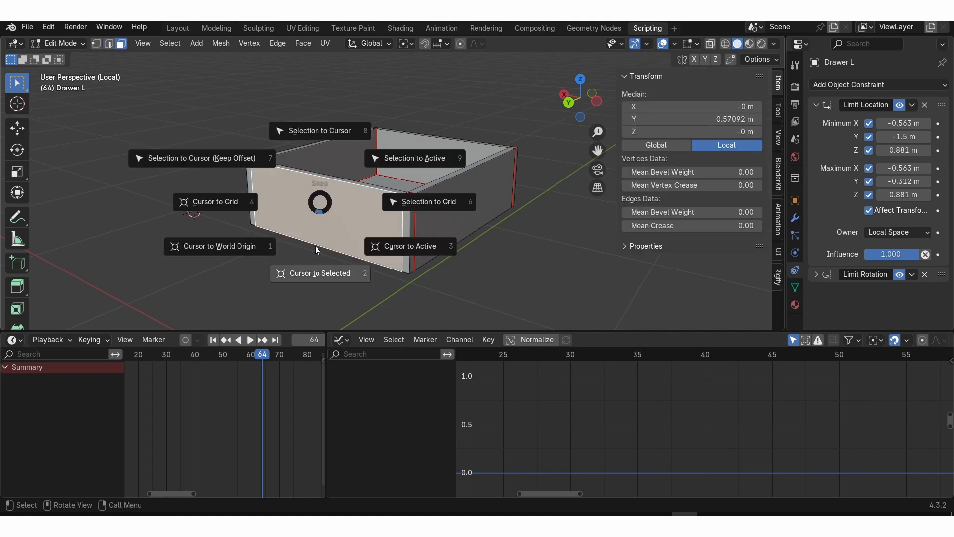
pyautogui.click(315, 272)
pyautogui.press('Tab')
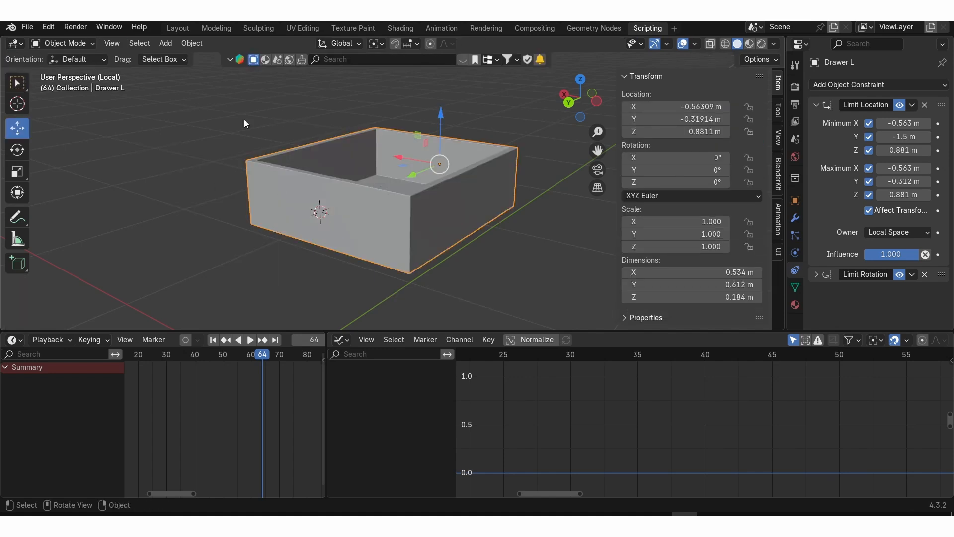
# Try to set the left drawer's origin to the 3D cursor while its limit constraints are still active
pyautogui.click(192, 44)
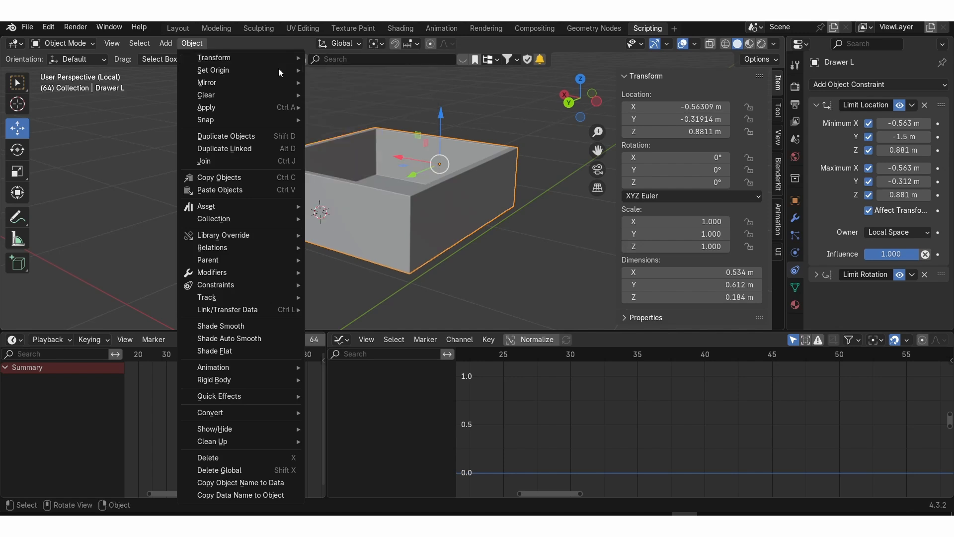
pyautogui.moveTo(279, 70)
pyautogui.click(367, 94)
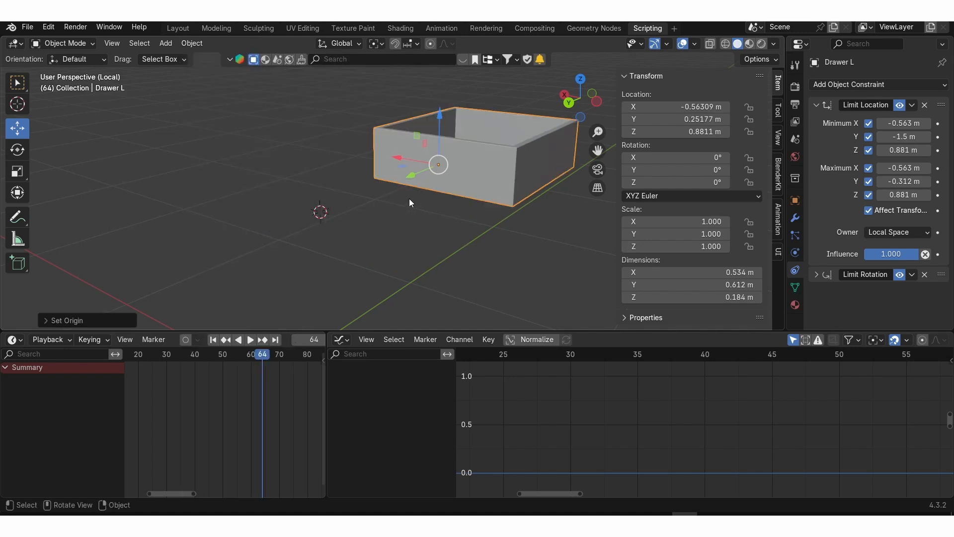
pyautogui.scroll(-1, 414, 176)
pyautogui.hotkey('ctrl', 'z')
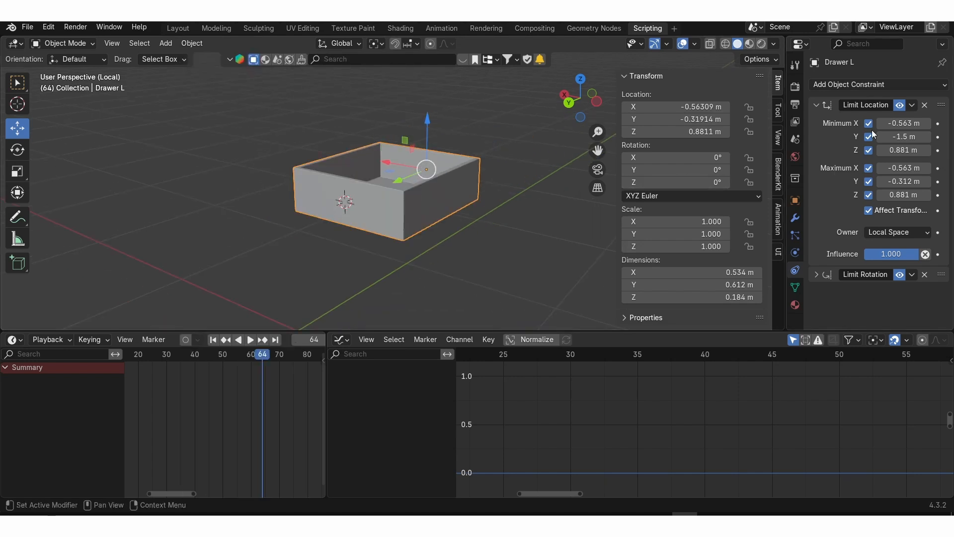
# Delete the left drawer's Limit Location and Limit Rotation constraints and set its origin to the 3D cursor, leaving local view
pyautogui.click(925, 104)
pyautogui.click(925, 105)
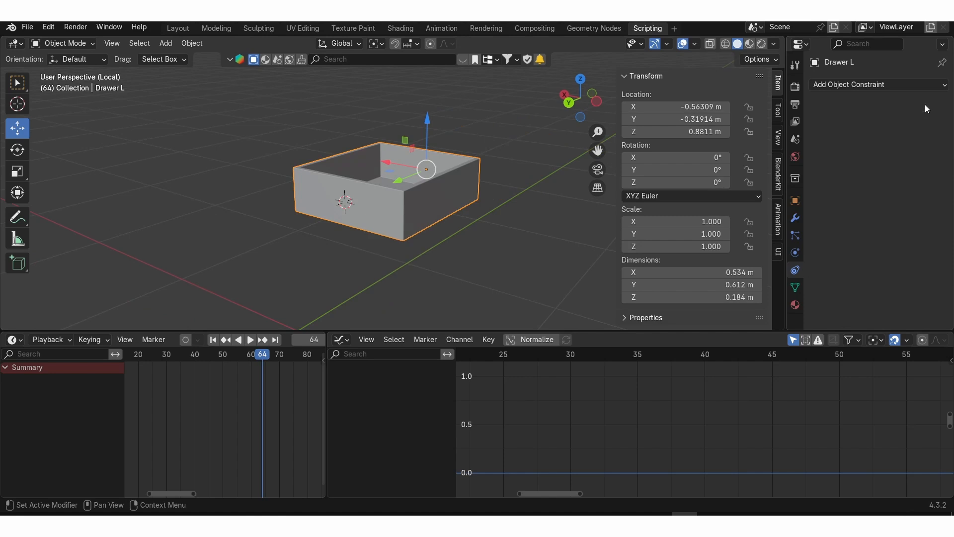
pyautogui.click(200, 48)
pyautogui.moveTo(219, 71)
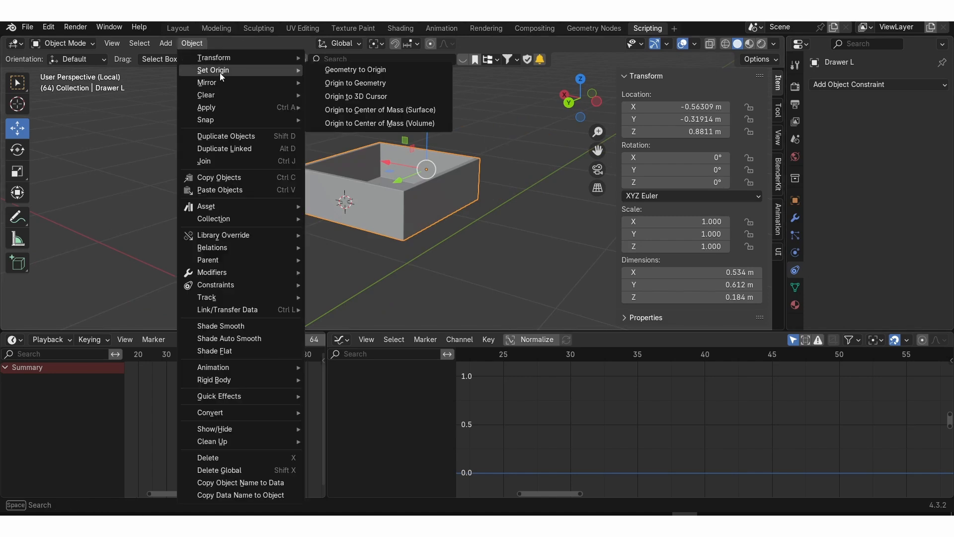
pyautogui.click(356, 96)
pyautogui.moveTo(427, 175); pyautogui.dragTo(329, 193, button='middle')
pyautogui.press('KP_Divide')
# Delete both object constraints from the middle drawer and isolate the drawer in local view
pyautogui.moveTo(367, 157); pyautogui.dragTo(509, 172, button='middle')
pyautogui.click(360, 157)
pyautogui.click(924, 105)
pyautogui.click(924, 105)
pyautogui.press('KP_Divide')
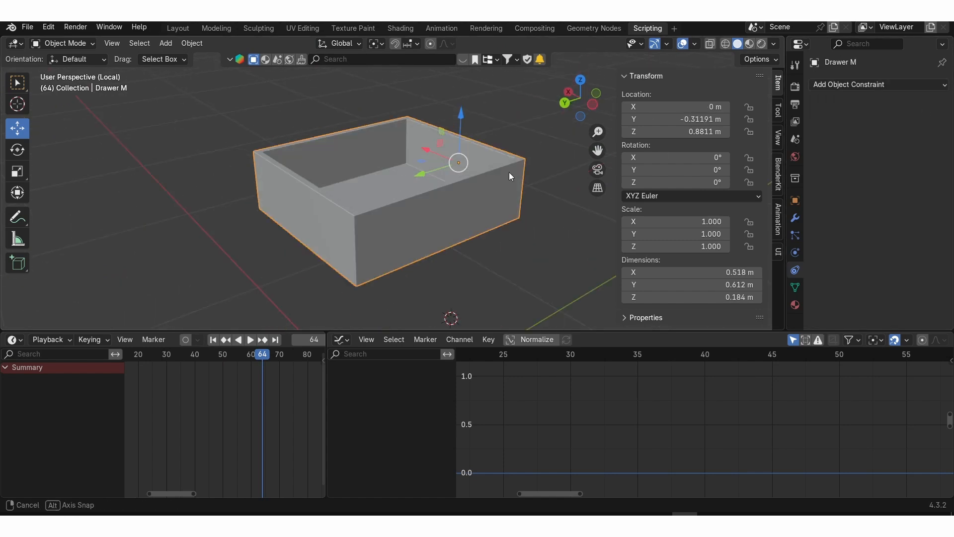
# Snap the 3D cursor to the centre of the middle drawer's front face
pyautogui.press('Tab')
pyautogui.click(316, 212)
pyautogui.hotkey('shift', 's')
pyautogui.click(321, 248)
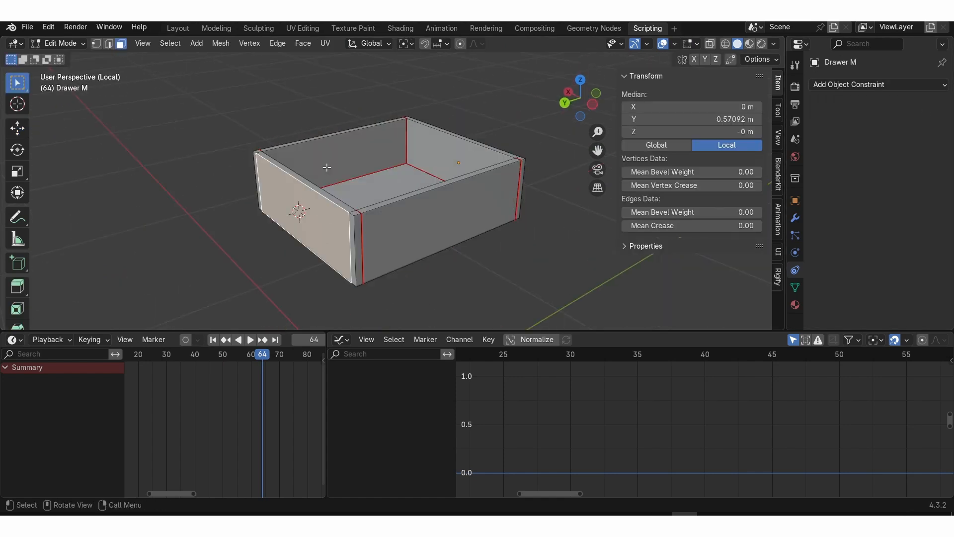
# Set the middle drawer's origin to the 3D cursor and return to the full cabinet view
pyautogui.press('Tab')
pyautogui.click(192, 44)
pyautogui.moveTo(236, 72)
pyautogui.click(343, 95)
pyautogui.scroll(-4, 386, 180)
pyautogui.press('KP_Divide')
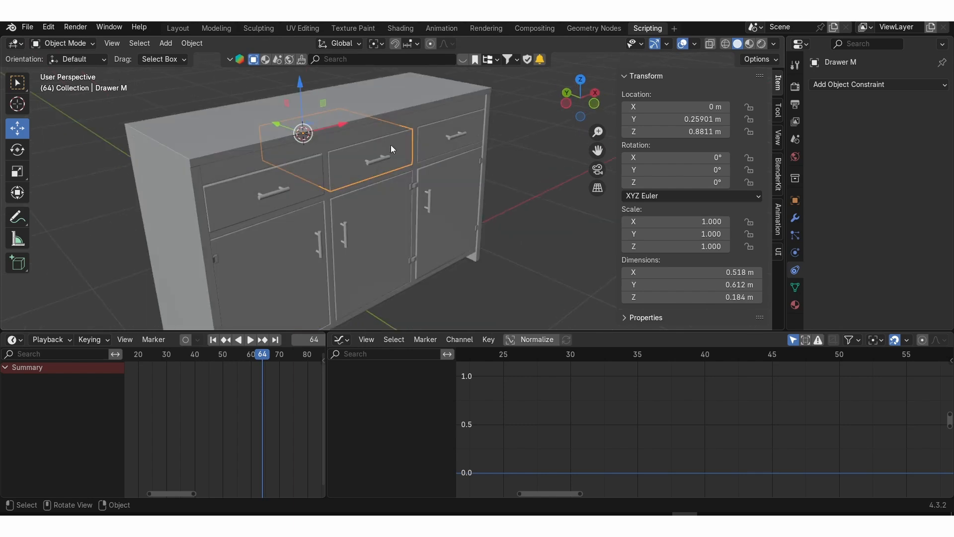
# Delete both object constraints from the right drawer and isolate the drawer in local view
pyautogui.click(443, 145)
pyautogui.click(924, 106)
pyautogui.click(924, 105)
pyautogui.press('KP_Divide')
pyautogui.moveTo(348, 159); pyautogui.dragTo(453, 162, button='middle')
# Save the file and snap the 3D cursor to the centre of the right drawer's front face
pyautogui.hotkey('ctrl', 's')
pyautogui.press('Tab')
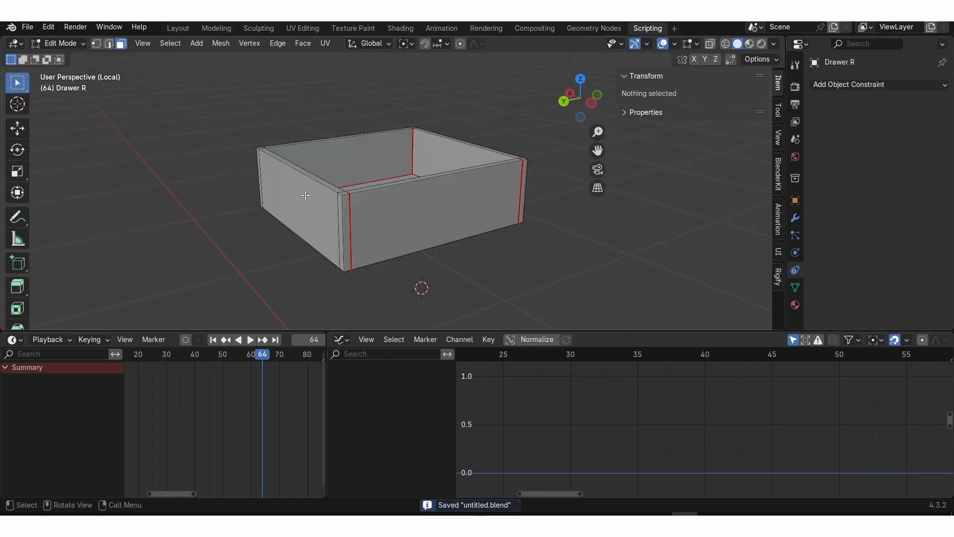
pyautogui.click(313, 193)
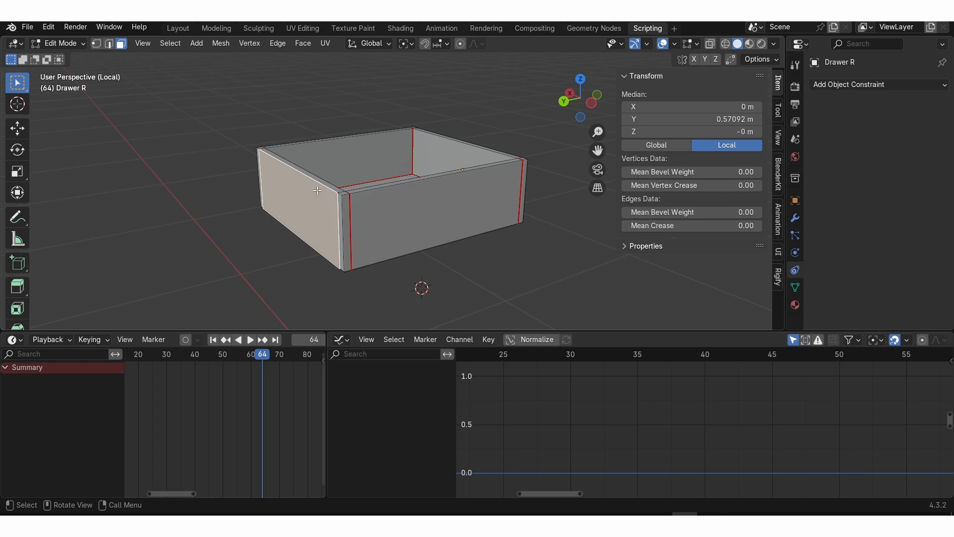
pyautogui.moveTo(317, 190); pyautogui.dragTo(364, 191, button='middle')
pyautogui.hotkey('shift', 's')
pyautogui.click(363, 288)
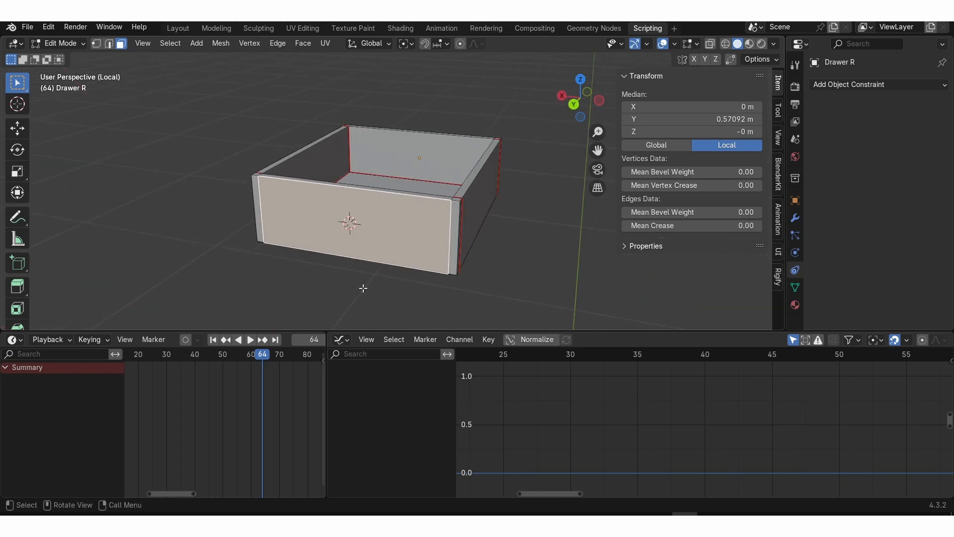
# Set the right drawer's origin to the 3D cursor
pyautogui.press('Tab')
pyautogui.click(191, 43)
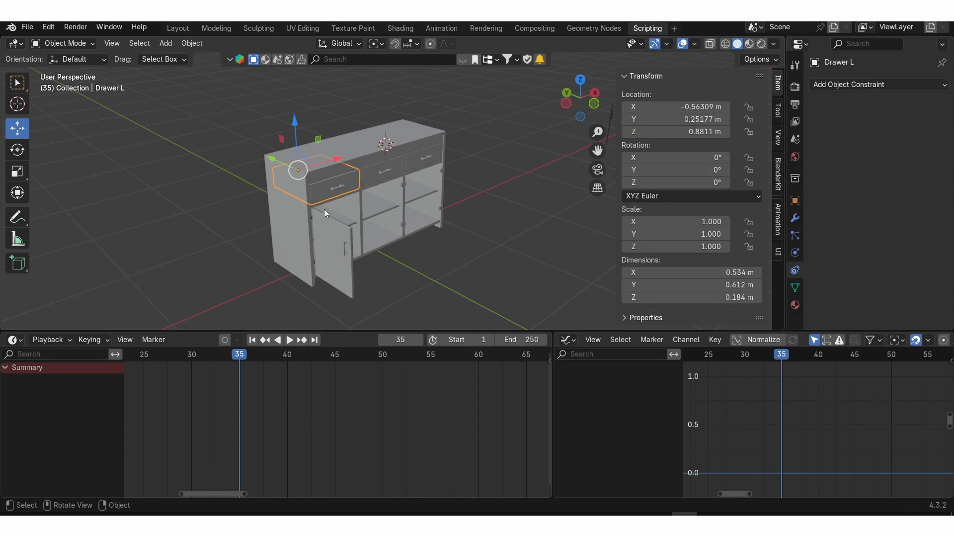
# Insert a Location, Rotation & Scale keyframe for Drawer L at frame 35 and shift it to frame 40
pyautogui.moveTo(324, 208); pyautogui.dragTo(340, 291, button='middle')
pyautogui.moveTo(404, 278); pyautogui.dragTo(279, 386, button='middle')
pyautogui.scroll(4, 279, 387)
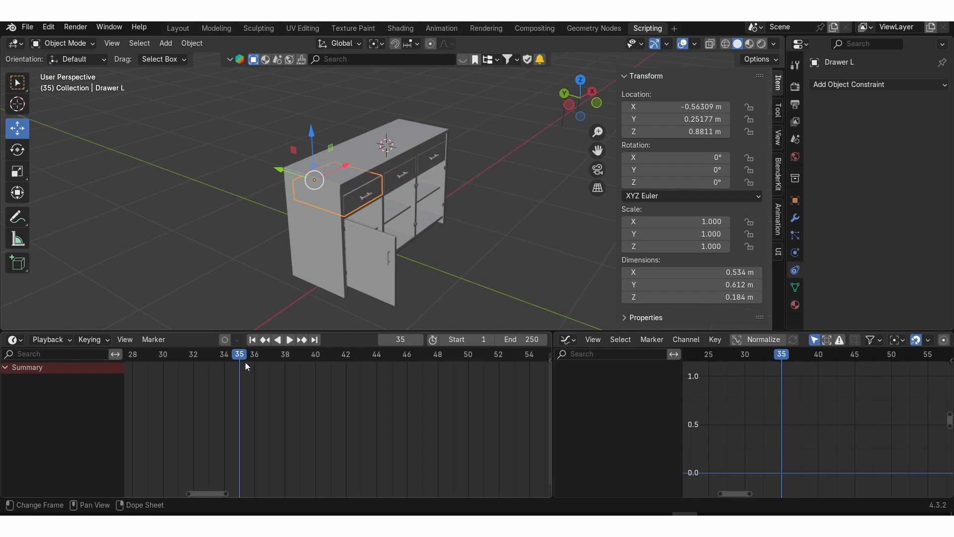
pyautogui.scroll(-4, 259, 376)
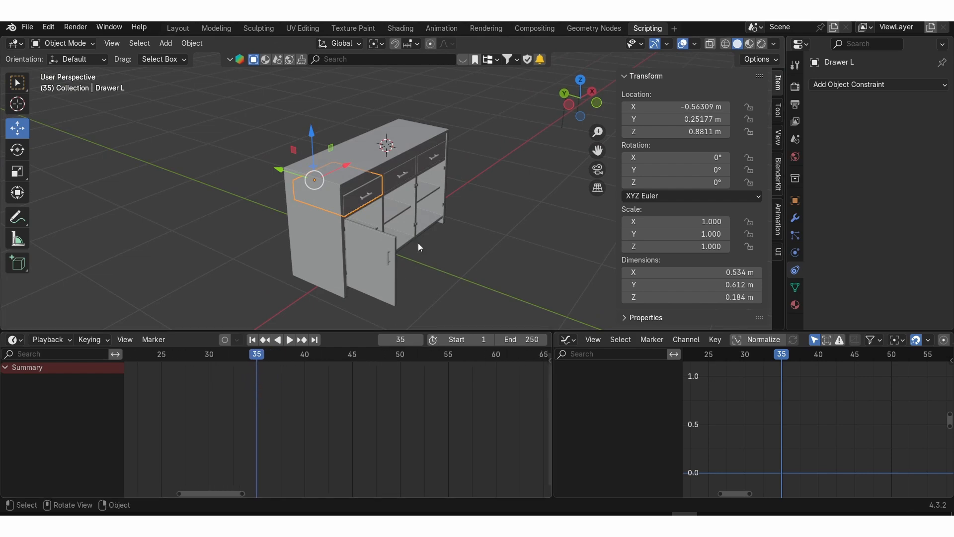
pyautogui.press('k')
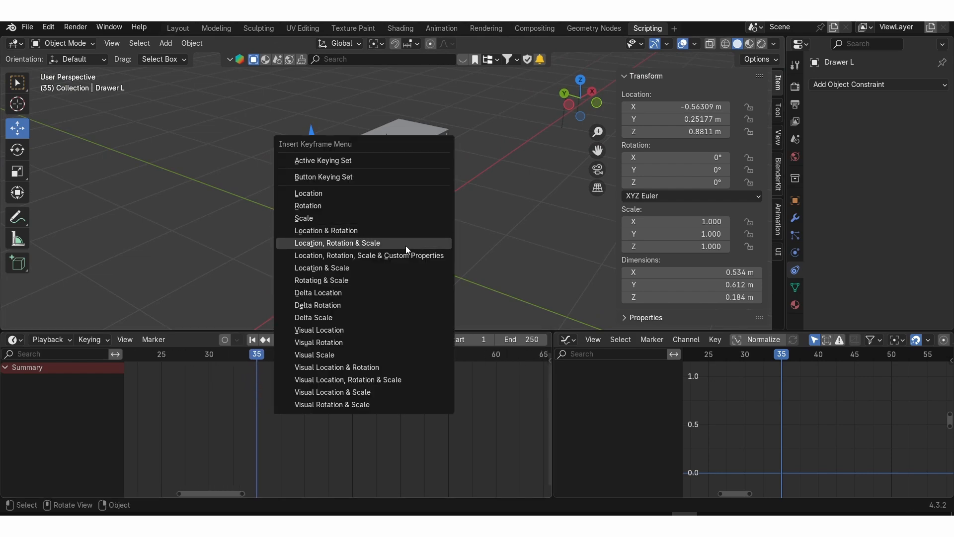
pyautogui.click(405, 245)
pyautogui.moveTo(322, 415); pyautogui.dragTo(243, 371)
pyautogui.press('g')
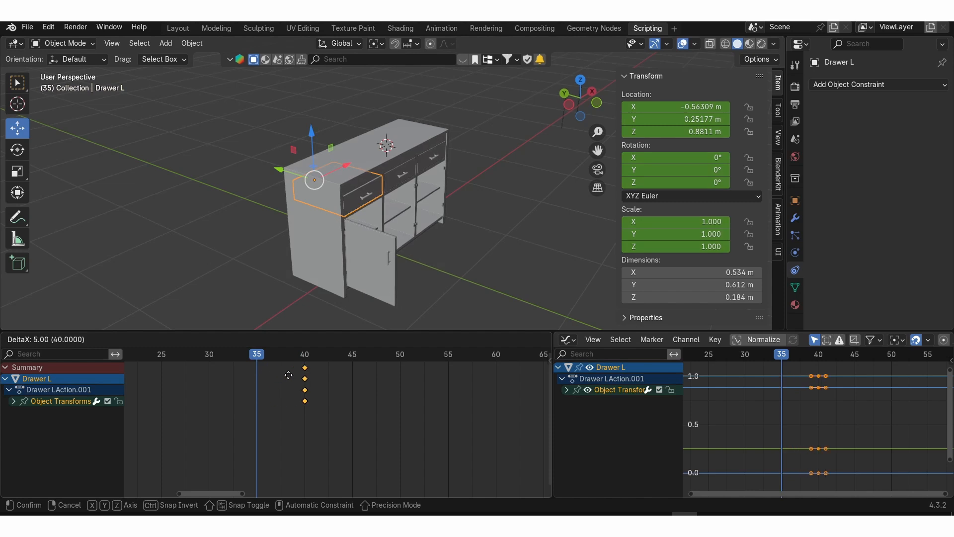
pyautogui.click(291, 375)
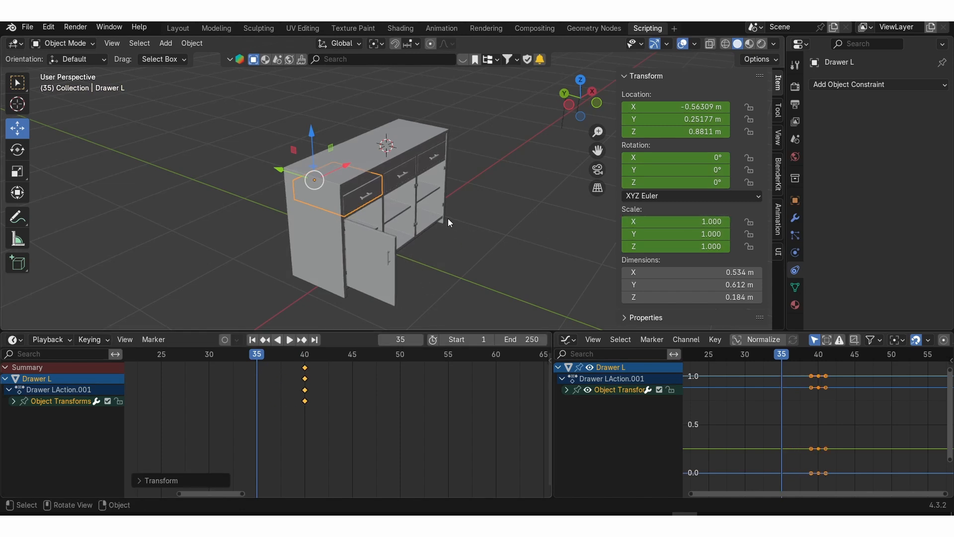
pyautogui.moveTo(448, 218); pyautogui.dragTo(462, 220, button='middle')
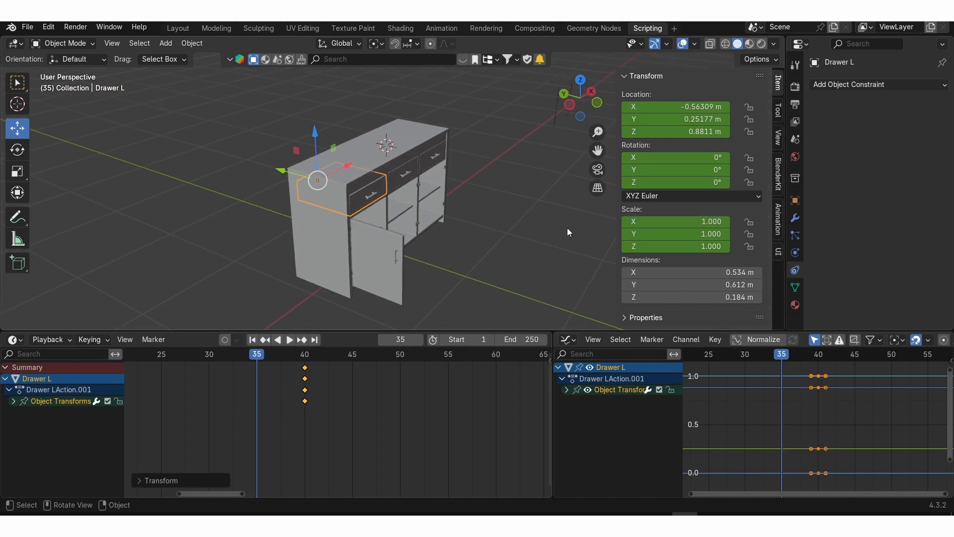
pyautogui.click(660, 226)
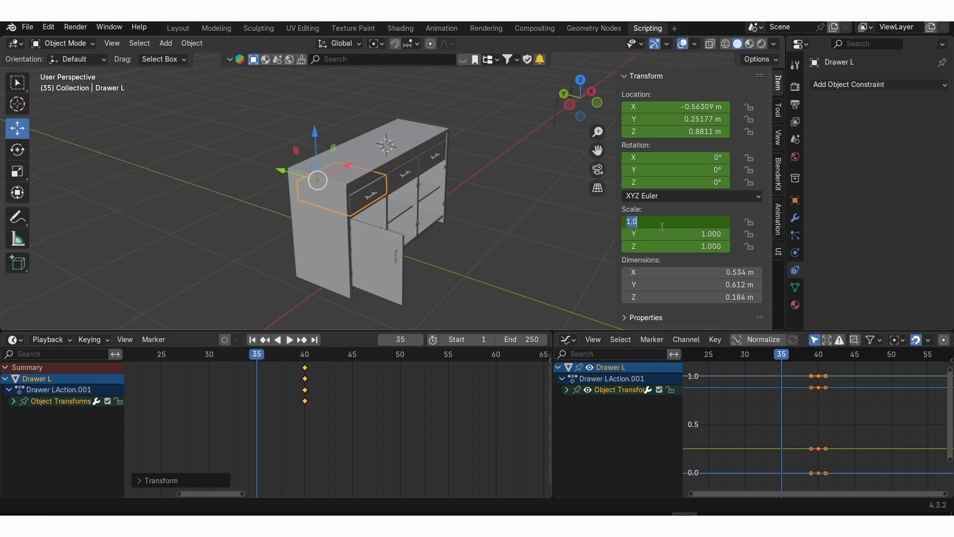
pyautogui.write('0')
pyautogui.press('Return')
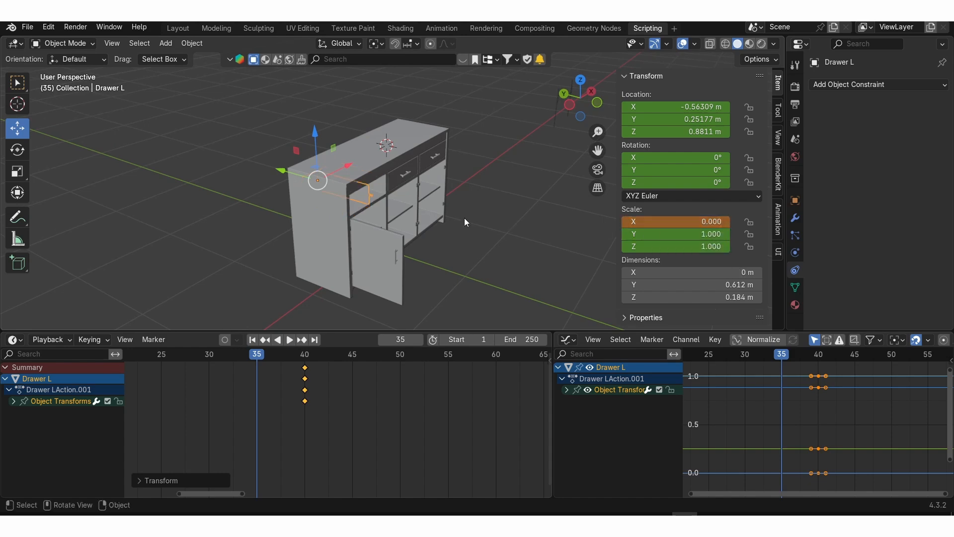
pyautogui.hotkey('ctrl', 'z')
pyautogui.moveTo(697, 224); pyautogui.dragTo(664, 234)
pyautogui.press('Escape')
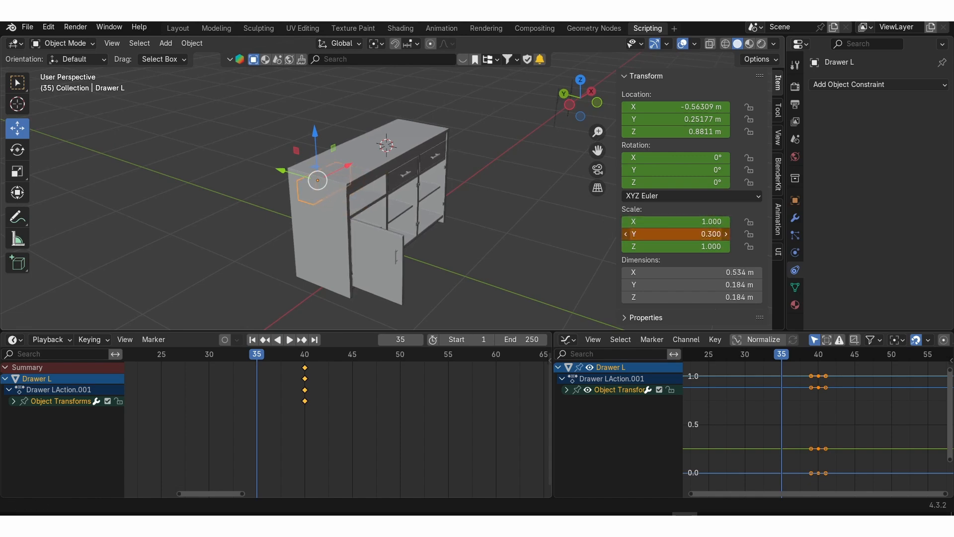
pyautogui.press('Escape')
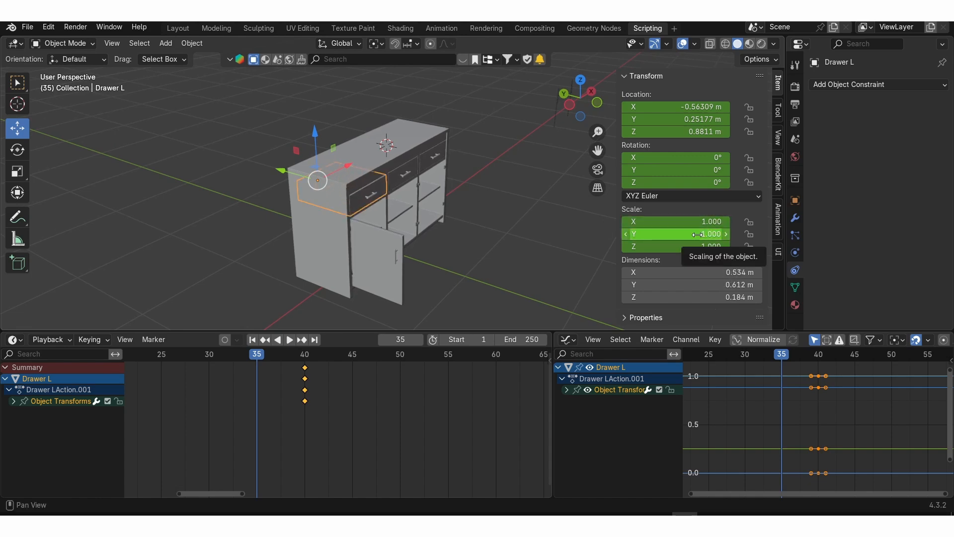
# Set Drawer L's Y scale to 0 and insert a Location, Rotation & Scale keyframe at frame 35
pyautogui.click(698, 234)
pyautogui.write('0')
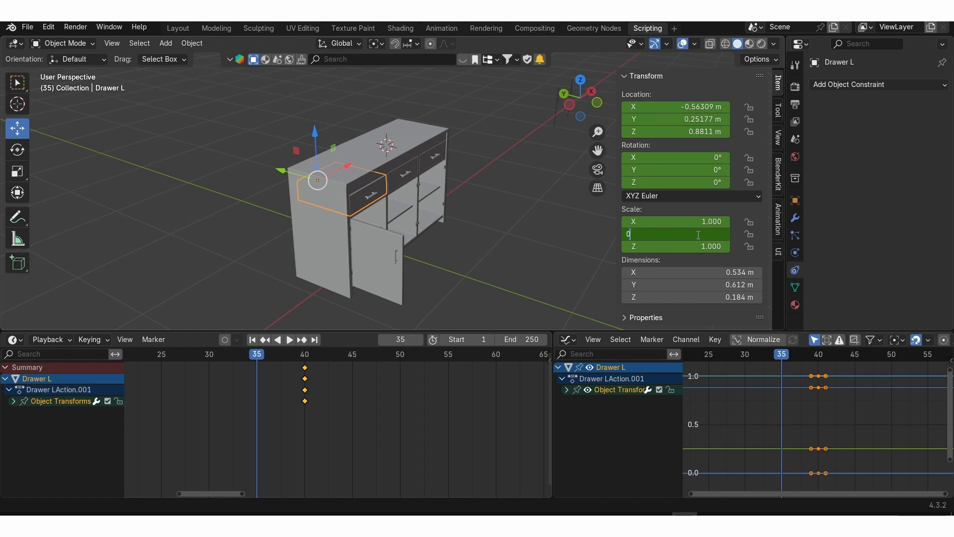
pyautogui.press('Return')
pyautogui.press('k')
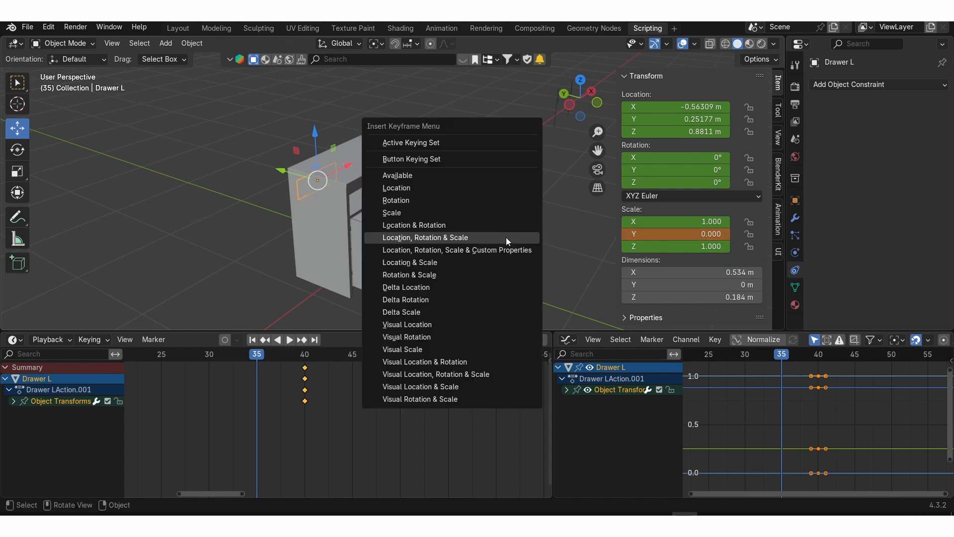
pyautogui.click(506, 237)
# Shift the drawer's frame 40 keyframes to frame 50 and paste a copy of them at frame 40
pyautogui.press('space')
pyautogui.moveTo(257, 356); pyautogui.dragTo(308, 354)
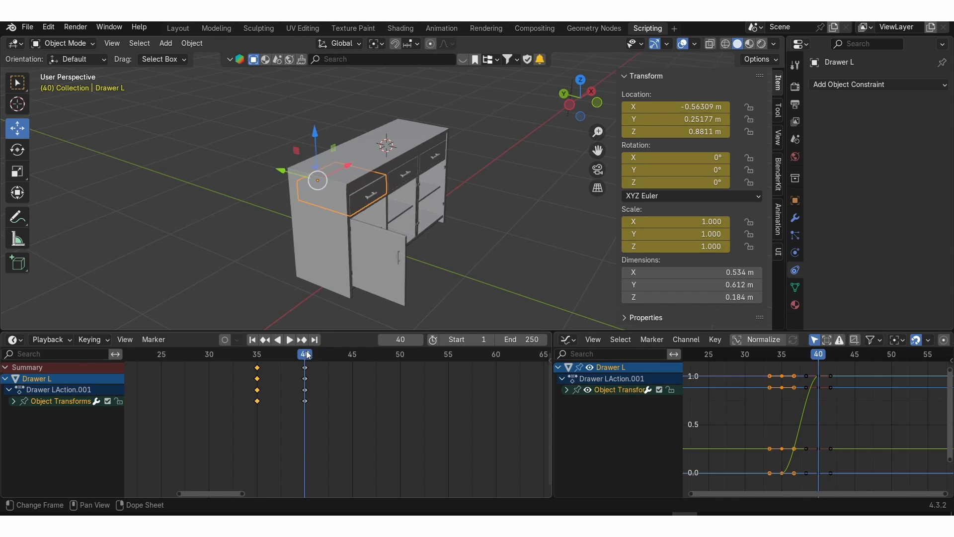
pyautogui.moveTo(329, 423); pyautogui.dragTo(296, 361)
pyautogui.press('g')
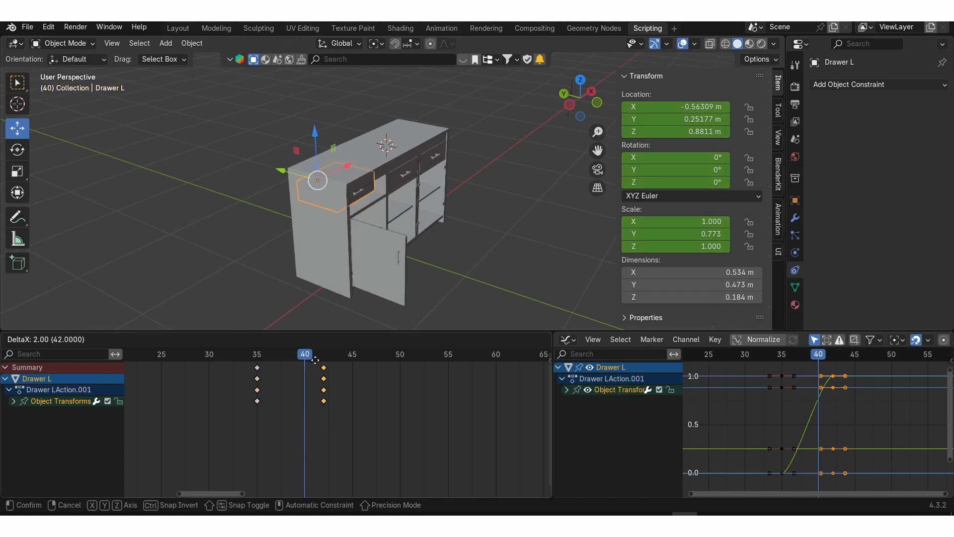
pyautogui.moveTo(313, 358)
pyautogui.mouseDown()
pyautogui.moveTo(324, 356)
pyautogui.moveTo(301, 360)
pyautogui.mouseUp()
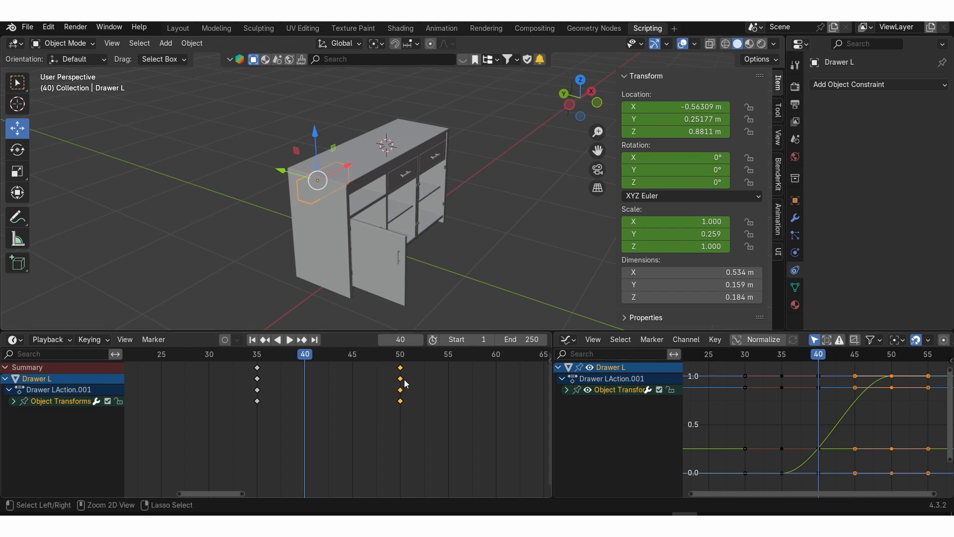
pyautogui.hotkey('ctrl', 'c')
pyautogui.hotkey('ctrl', 'v')
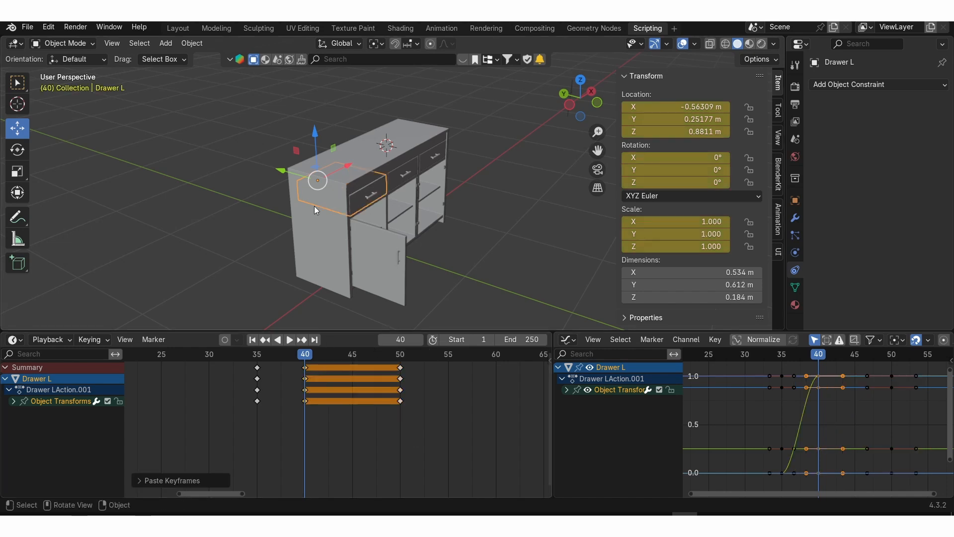
# Pull Drawer L out along Y to about -0.499 m and insert a Location, Rotation & Scale keyframe at frame 40
pyautogui.moveTo(288, 174); pyautogui.dragTo(358, 189)
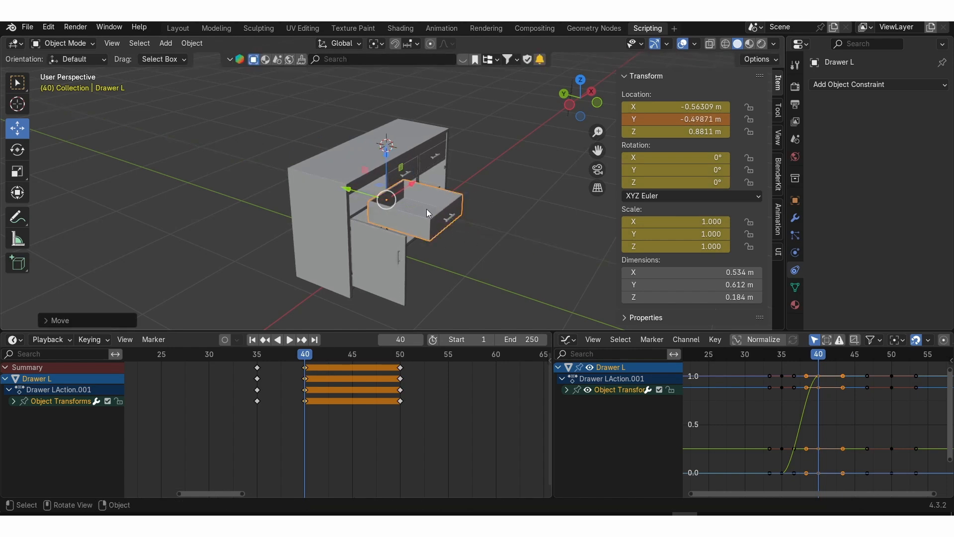
pyautogui.press('k')
pyautogui.click(427, 213)
# Try rotating Drawer L 360° about Z in top view at frame 50 and insert a keyframe for it
pyautogui.moveTo(271, 357); pyautogui.dragTo(400, 351)
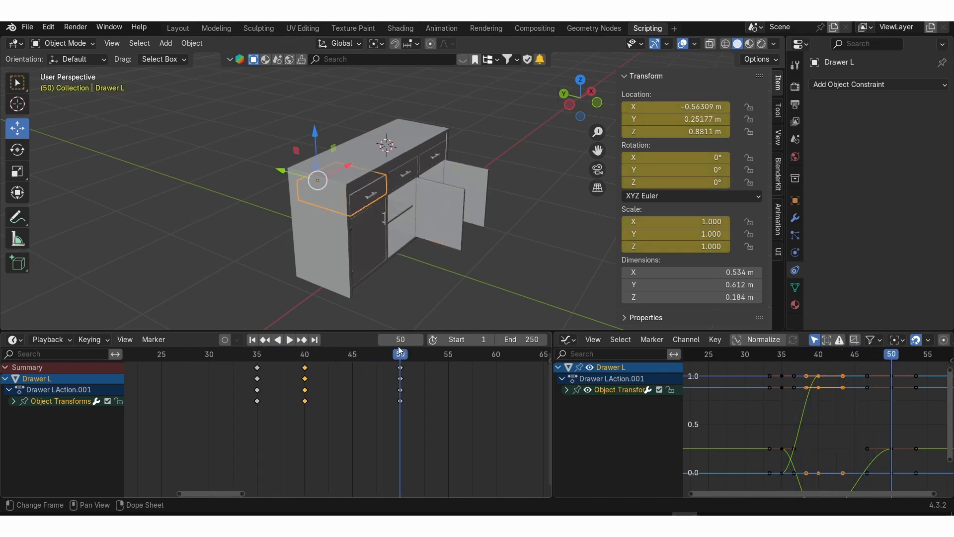
pyautogui.press('KP_1')
pyautogui.press('KP_7')
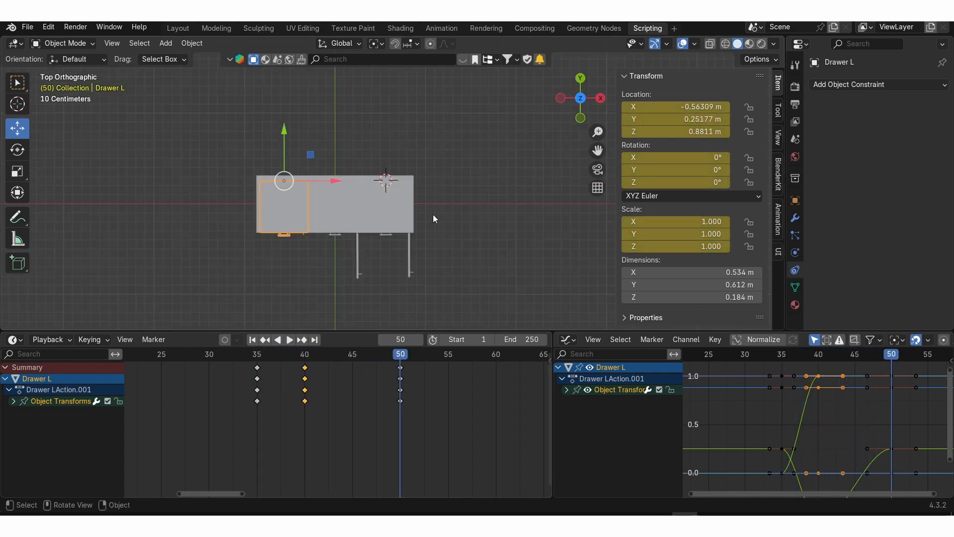
pyautogui.press('r')
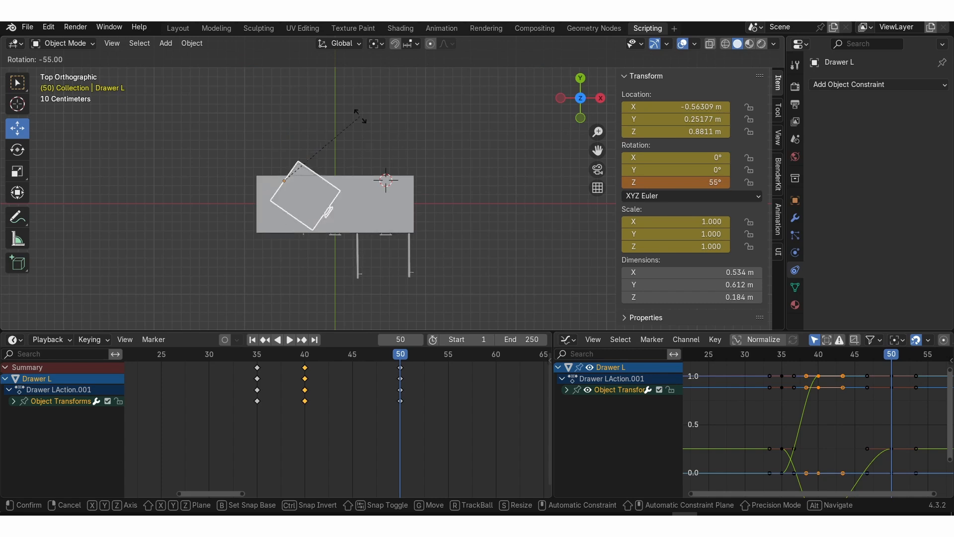
pyautogui.click(416, 213)
pyautogui.press('k')
pyautogui.click(416, 214)
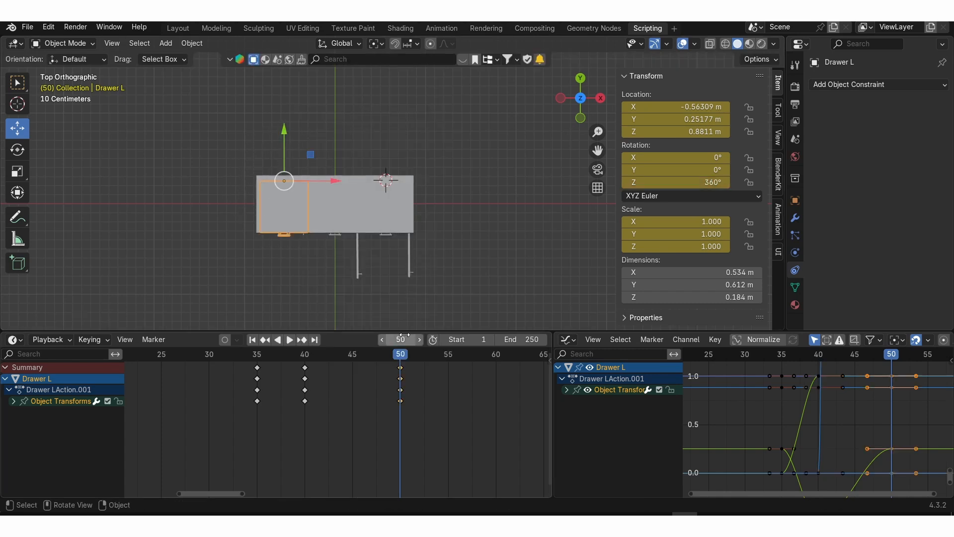
# Scrub back to frame 41 and undo the drawer's rotation together with its frame 50 keyframe
pyautogui.click(381, 354)
pyautogui.moveTo(382, 354); pyautogui.dragTo(313, 362)
pyautogui.hotkey('ctrl', 'z')
pyautogui.hotkey('ctrl', 'z')
pyautogui.hotkey('ctrl', 'z')
# Widen the Graph Editor, expand the drawer's Object Transforms channels and frame the Y Scale curve
pyautogui.moveTo(338, 278); pyautogui.dragTo(409, 171, button='middle')
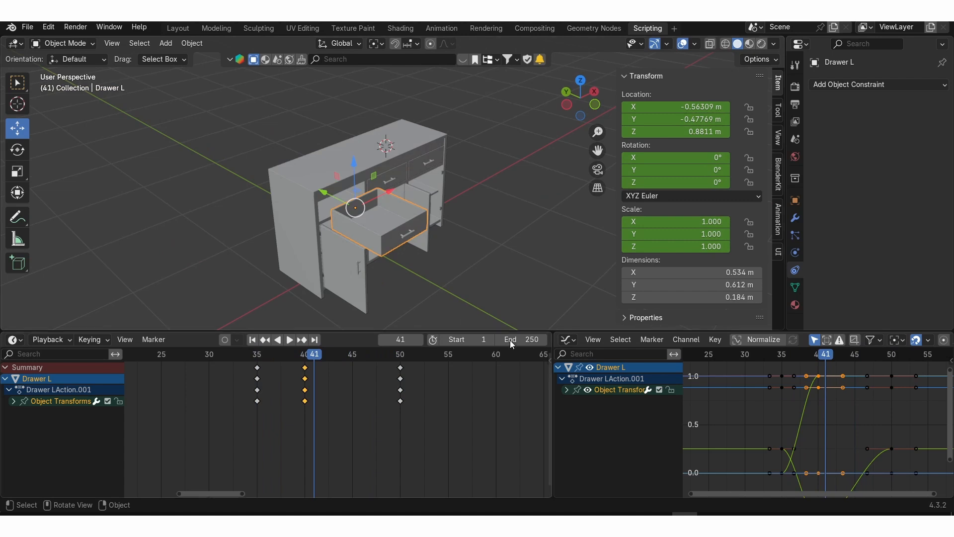
pyautogui.moveTo(555, 410); pyautogui.dragTo(402, 412)
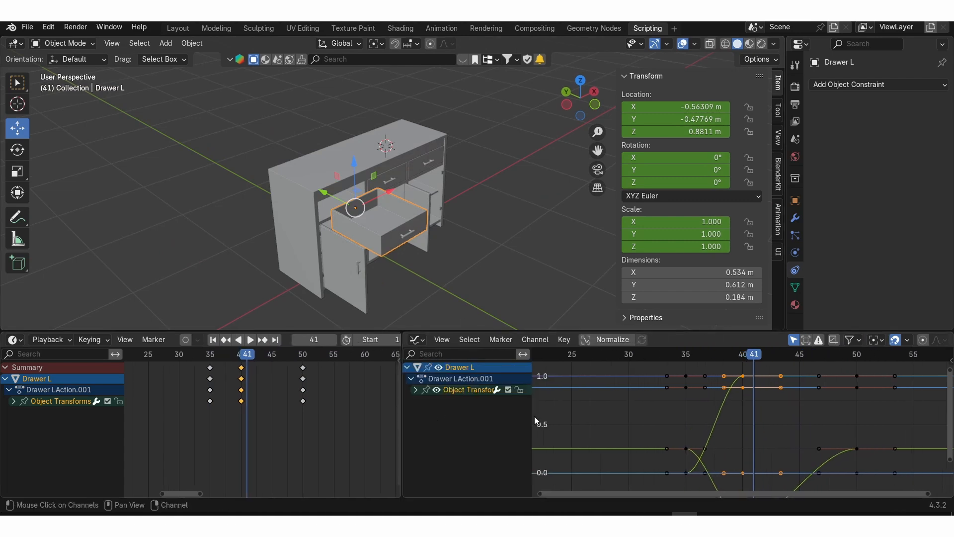
pyautogui.press('Home')
pyautogui.click(416, 390)
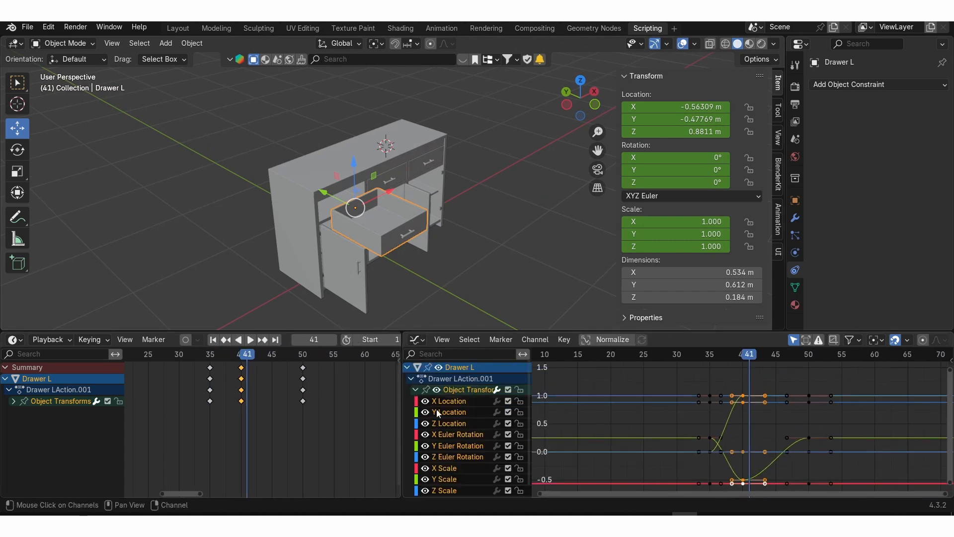
pyautogui.click(451, 483)
pyautogui.press('KP_Decimal')
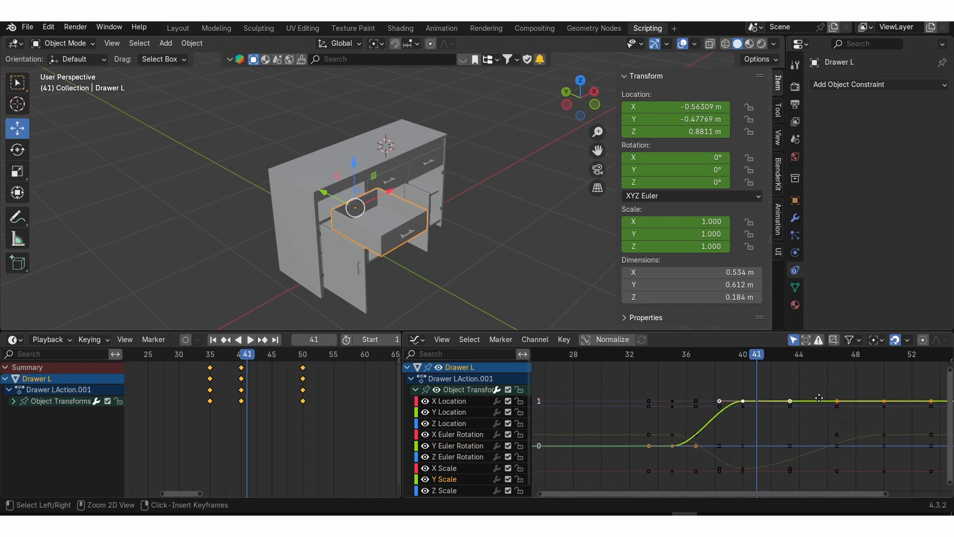
# Steepen the start of the Y Scale curve by raising frame 35's right handle to about 0.6 and pulling frame 40's left handle to about frame 36
pyautogui.click(693, 449)
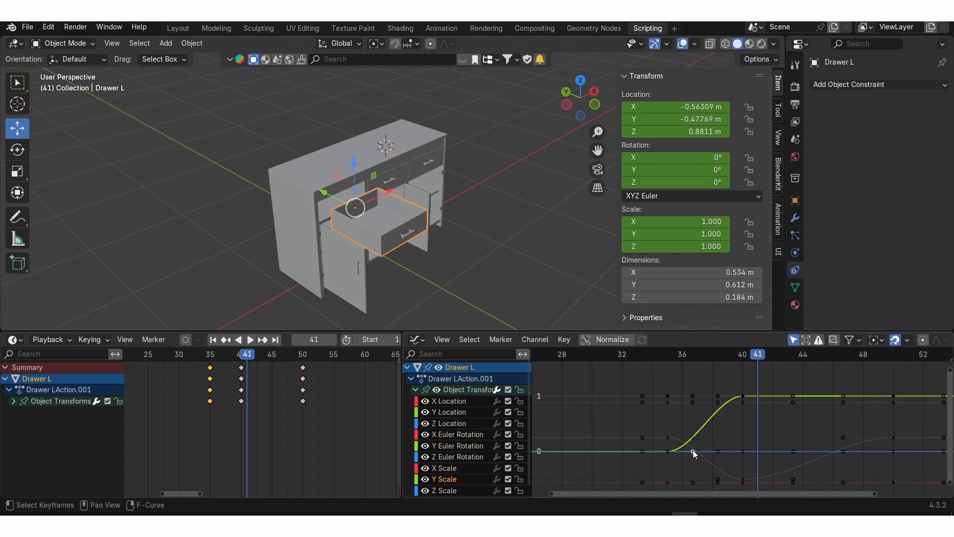
pyautogui.press('g')
pyautogui.click(665, 411)
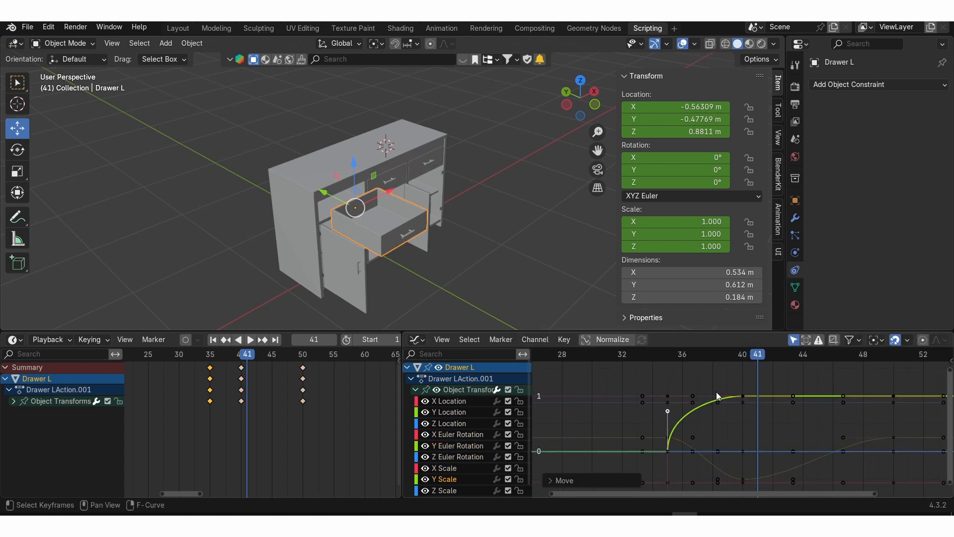
pyautogui.click(716, 394)
pyautogui.press('g')
pyautogui.click(685, 395)
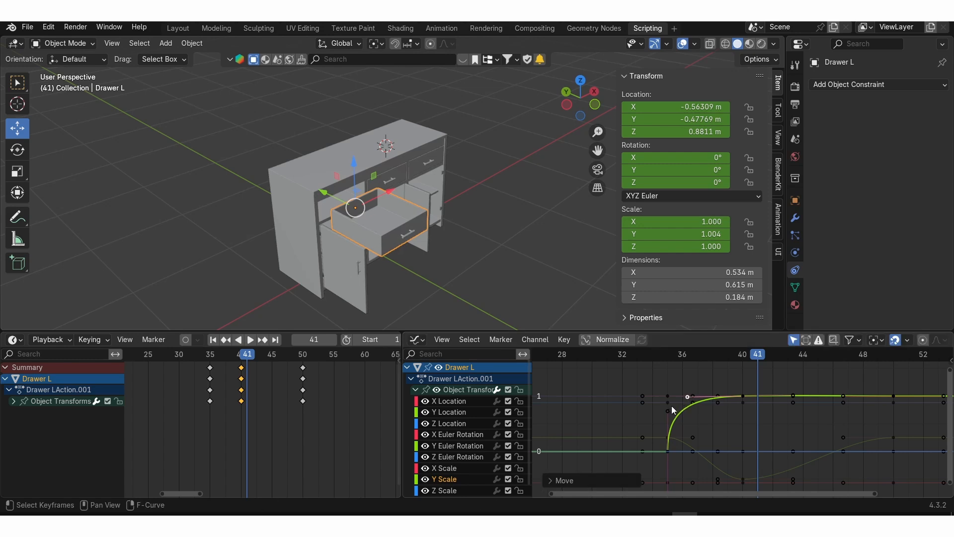
pyautogui.click(668, 411)
pyautogui.press('g')
pyautogui.click(671, 421)
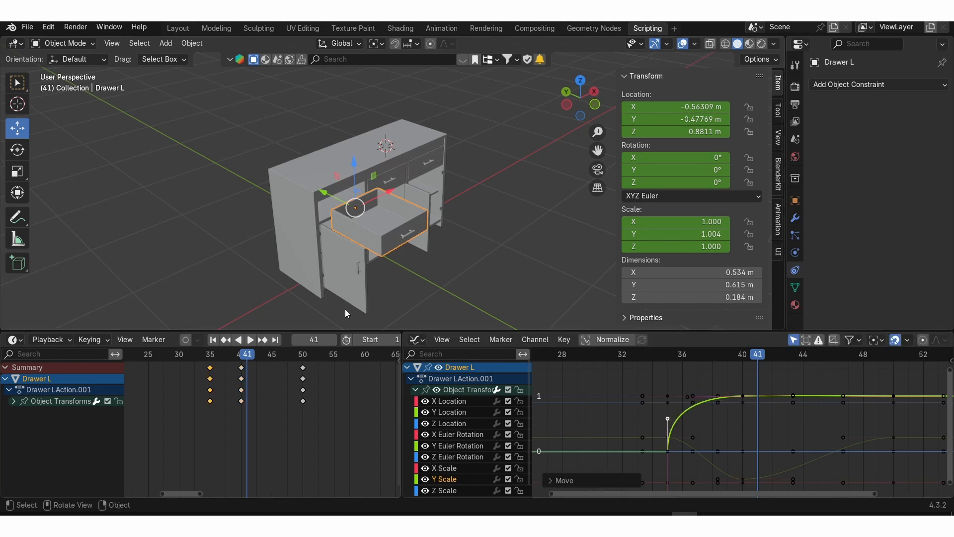
# Scrub to frame 44, select the drawer's Y Location curve and stretch frame 40's left handle back to about frame 35
pyautogui.moveTo(247, 357); pyautogui.dragTo(266, 363)
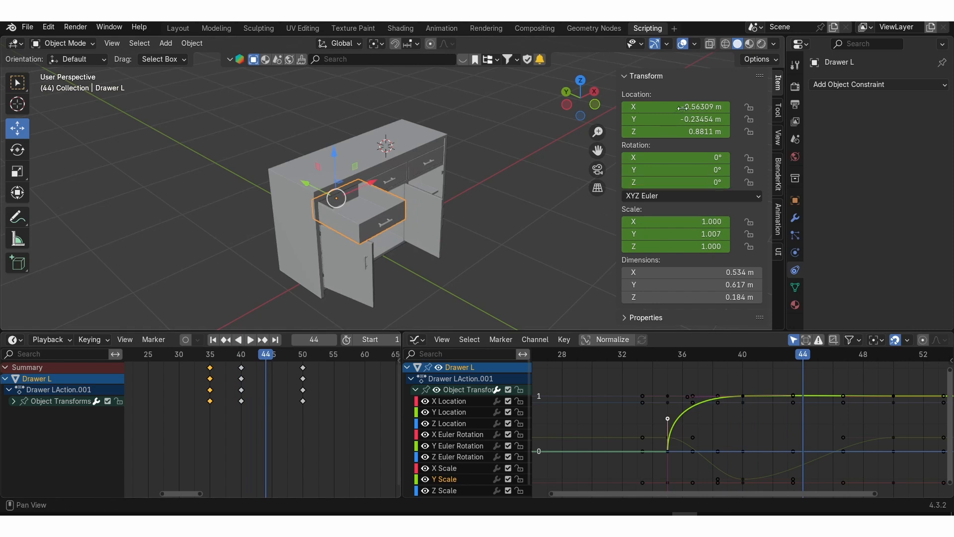
pyautogui.click(455, 414)
pyautogui.keyDown('ctrl'); pyautogui.moveTo(788, 451); pyautogui.dragTo(784, 442, button='middle'); pyautogui.keyUp('ctrl')
pyautogui.moveTo(784, 442); pyautogui.dragTo(731, 398, button='middle')
pyautogui.moveTo(674, 404); pyautogui.dragTo(676, 418, button='middle')
pyautogui.moveTo(675, 439); pyautogui.dragTo(629, 438)
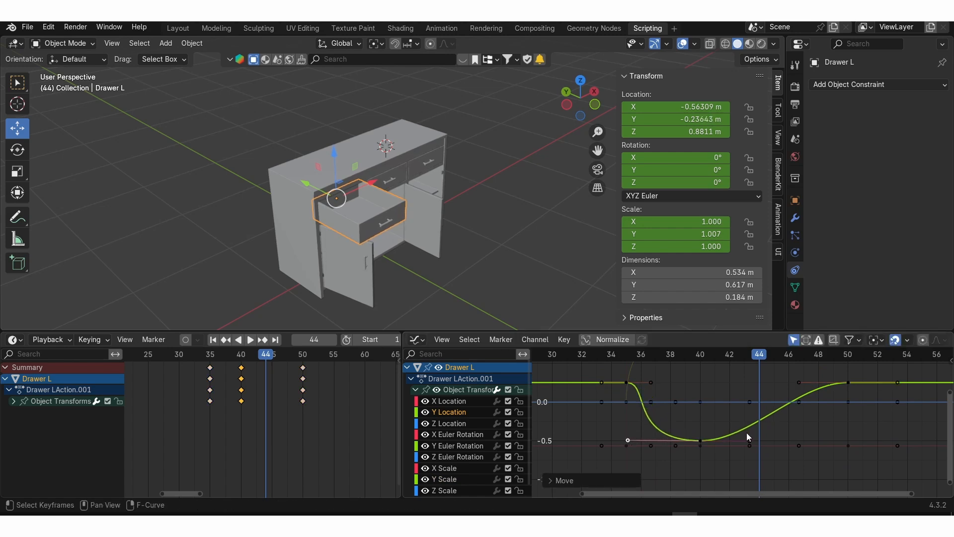
# Stretch the Y Location handles of frames 35, 40 and 50 to about frames 40, 52 and 41, and play the animation
pyautogui.moveTo(749, 440); pyautogui.dragTo(825, 439)
pyautogui.moveTo(800, 382); pyautogui.dragTo(718, 384)
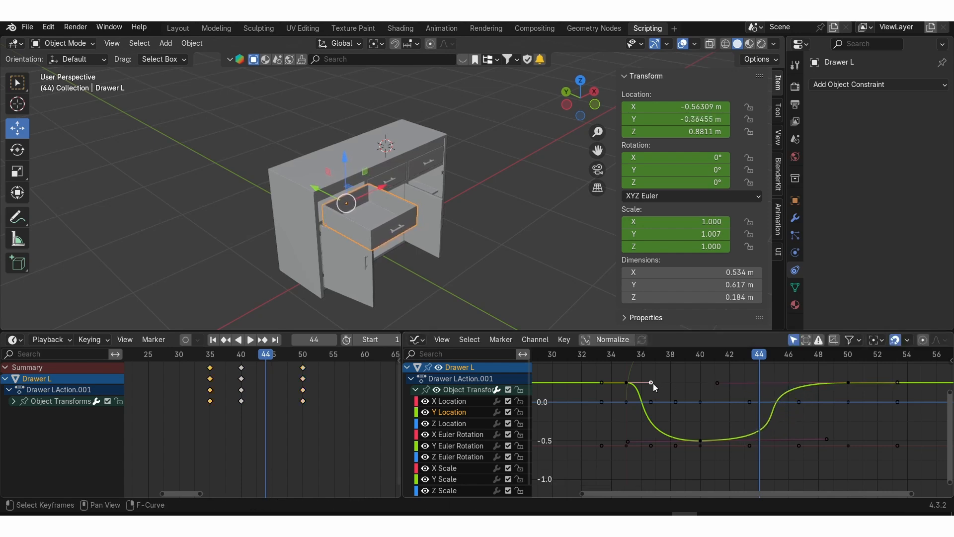
pyautogui.moveTo(653, 383); pyautogui.dragTo(707, 387)
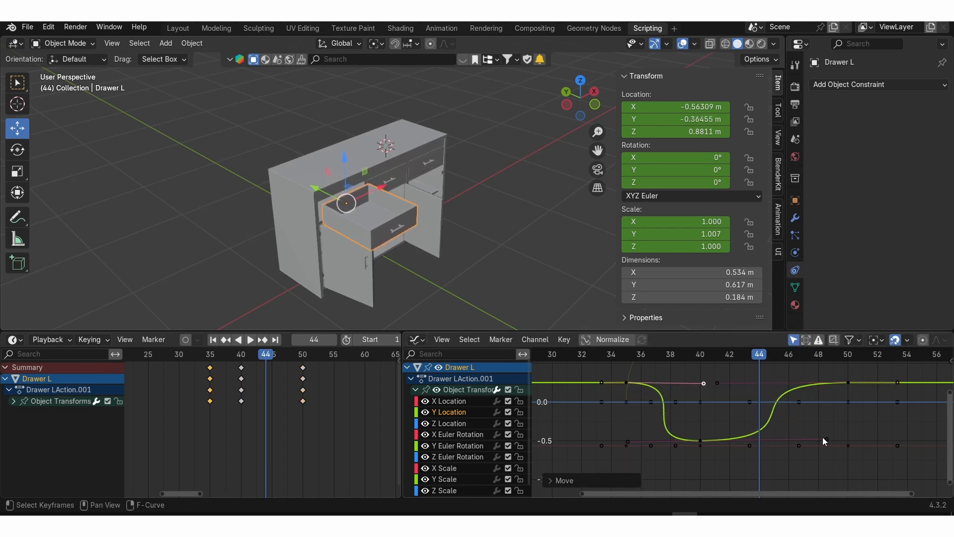
pyautogui.moveTo(824, 440); pyautogui.dragTo(874, 440)
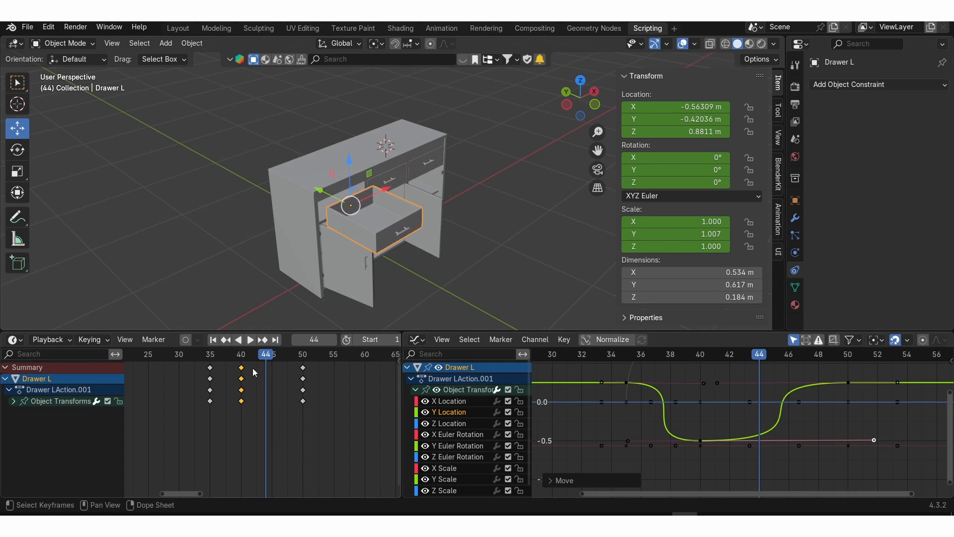
pyautogui.press('space')
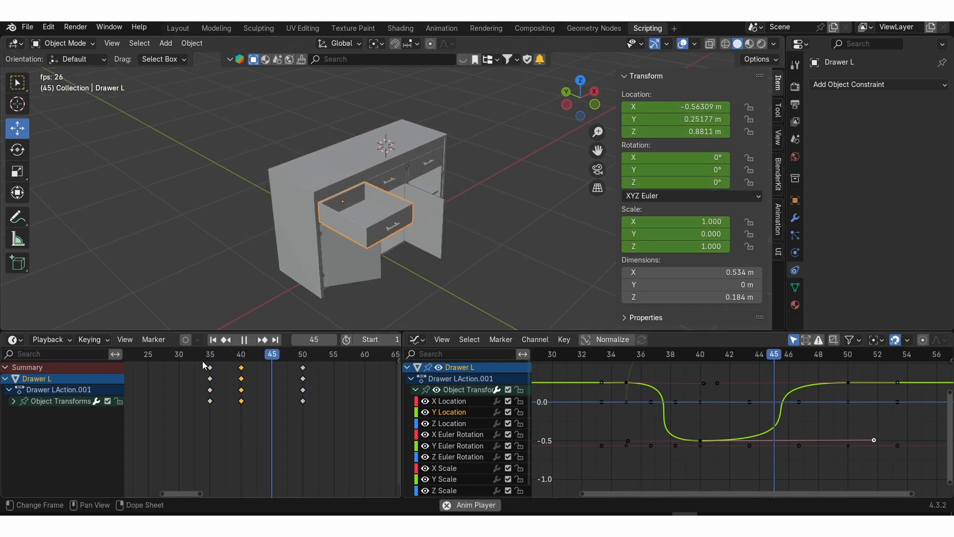
# Replay the drawer animation several times from about frame 35 to check its opening and closing motion
pyautogui.press('space')
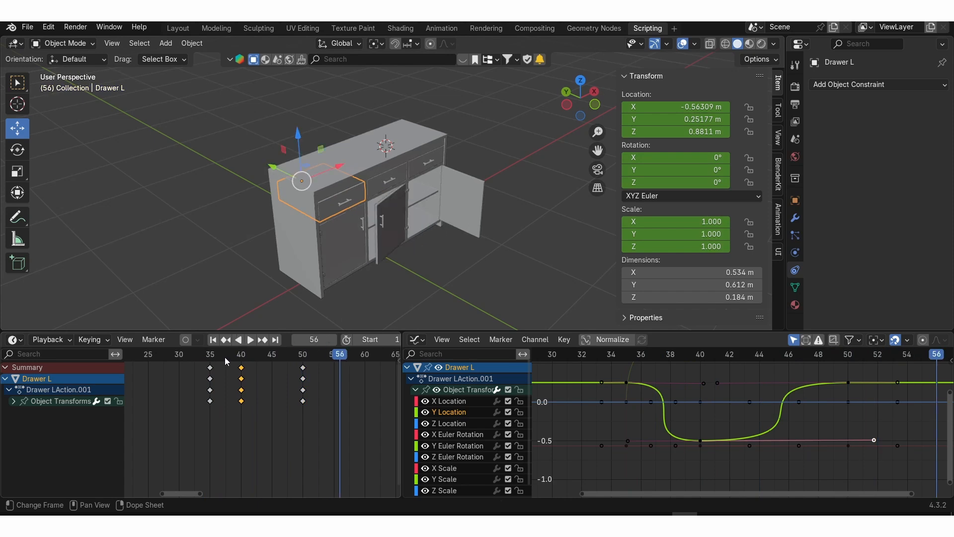
pyautogui.click(201, 359)
pyautogui.press('space')
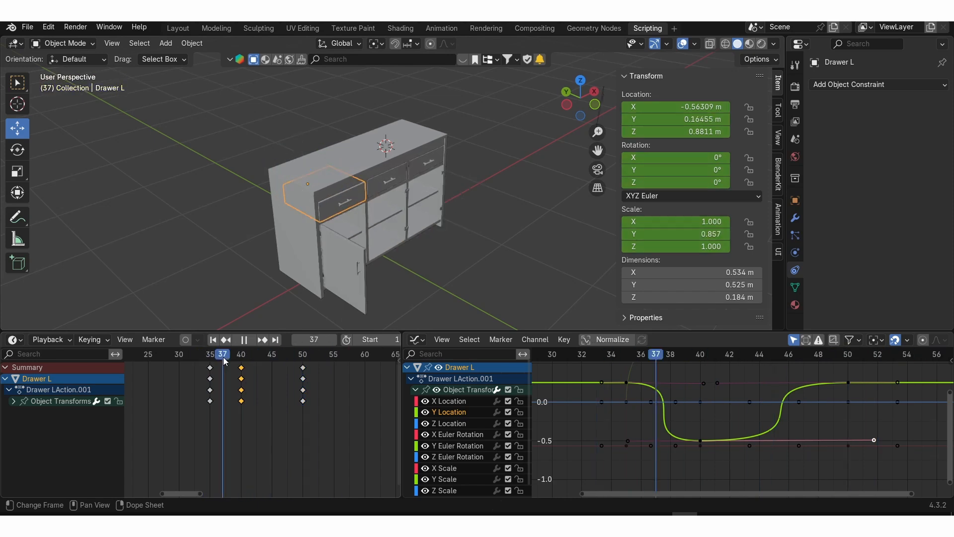
pyautogui.moveTo(223, 358); pyautogui.dragTo(208, 357)
pyautogui.press('space')
pyautogui.press('space')
pyautogui.click(208, 358)
pyautogui.press('space')
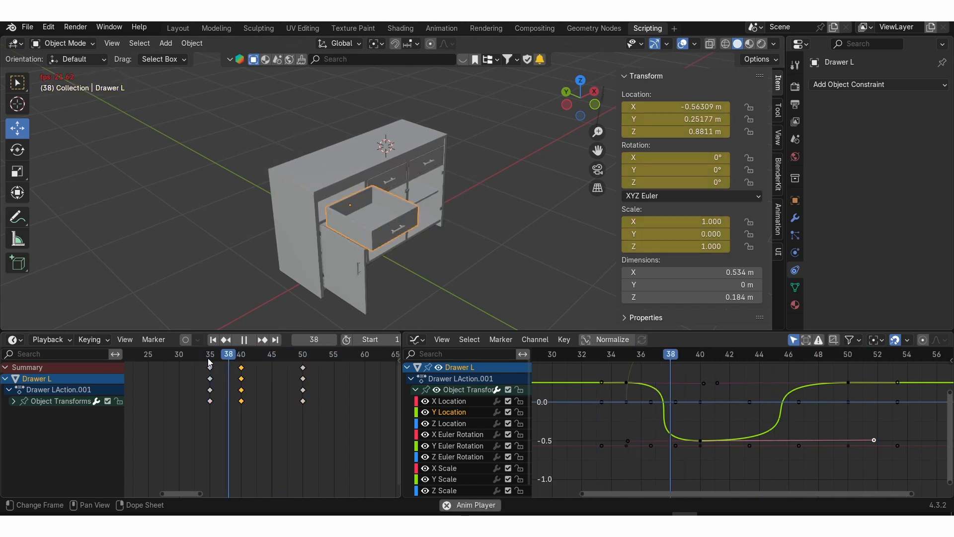
pyautogui.press('space')
# Move the drawer's closing keyframes from frame 50 to frame 60 and play the slower animation
pyautogui.moveTo(327, 415); pyautogui.dragTo(270, 364)
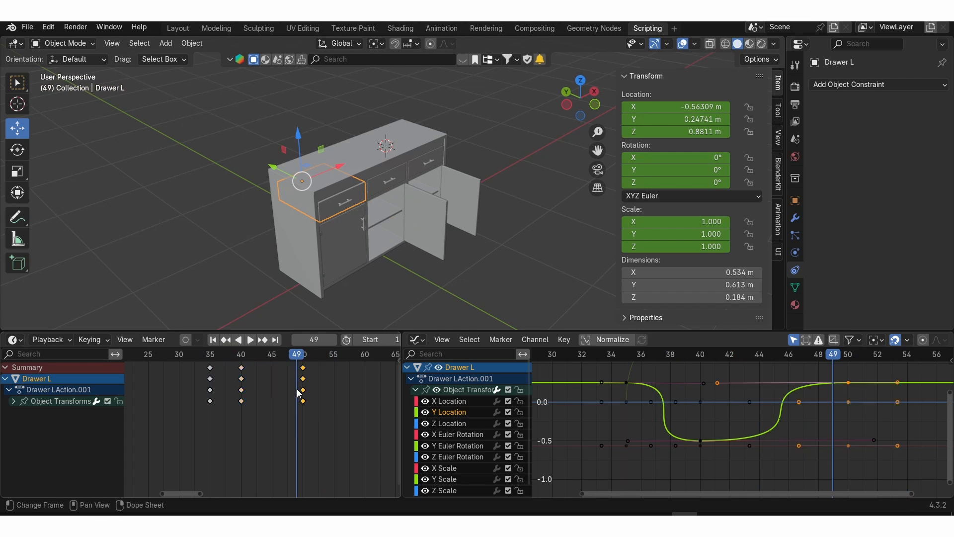
pyautogui.scroll(-3, 295, 396)
pyautogui.moveTo(286, 400); pyautogui.dragTo(249, 403, button='middle')
pyautogui.scroll(2, 262, 404)
pyautogui.scroll(1, 262, 404)
pyautogui.press('g')
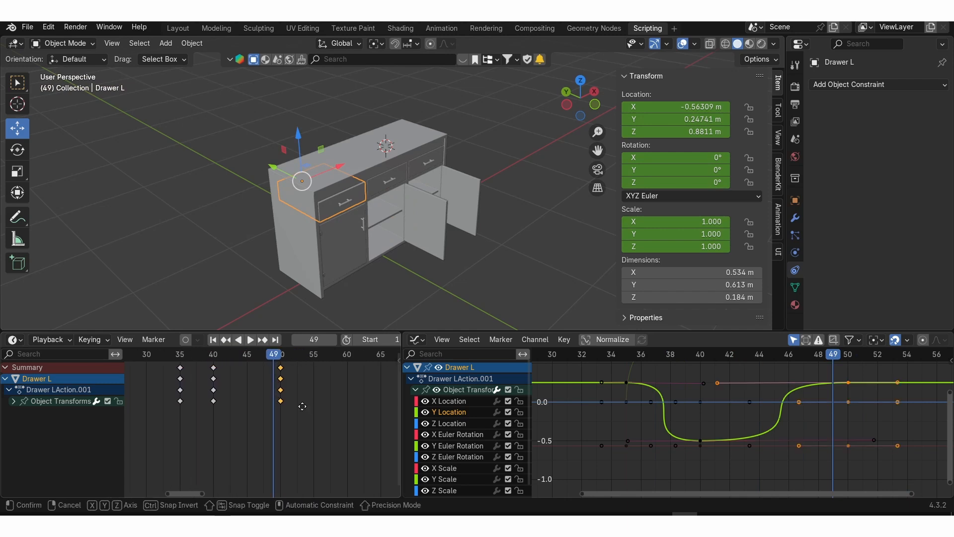
pyautogui.click(371, 412)
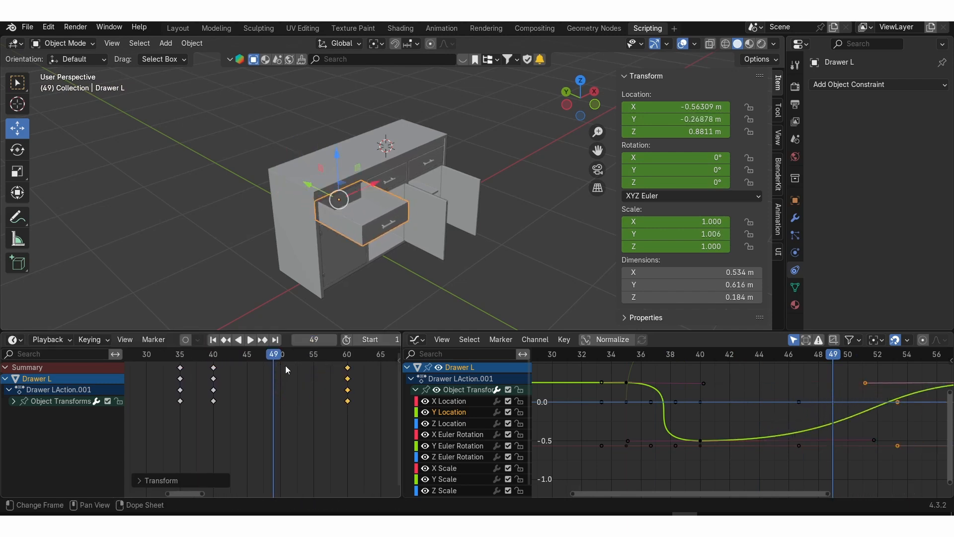
pyautogui.press('space')
pyautogui.press('space')
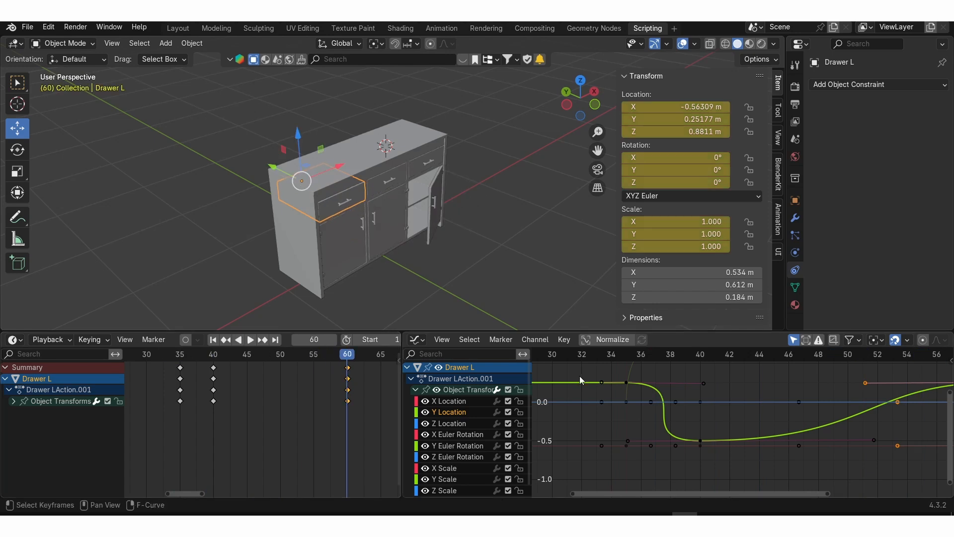
# Stretch the Y Location curve's frame 60 left handle to about frame 42 and frame 40 right handle to about frame 60, and play
pyautogui.press('Home')
pyautogui.press('g')
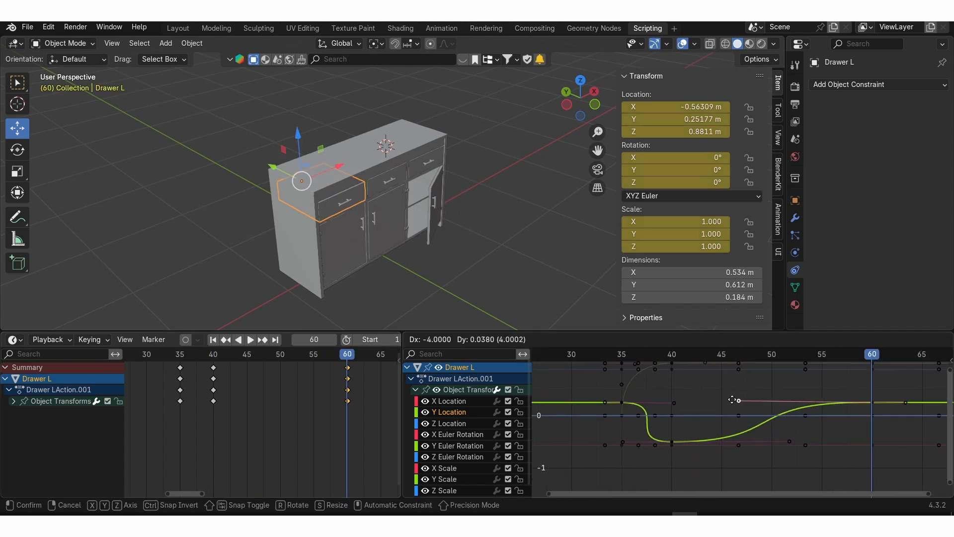
pyautogui.click(692, 400)
pyautogui.click(791, 440)
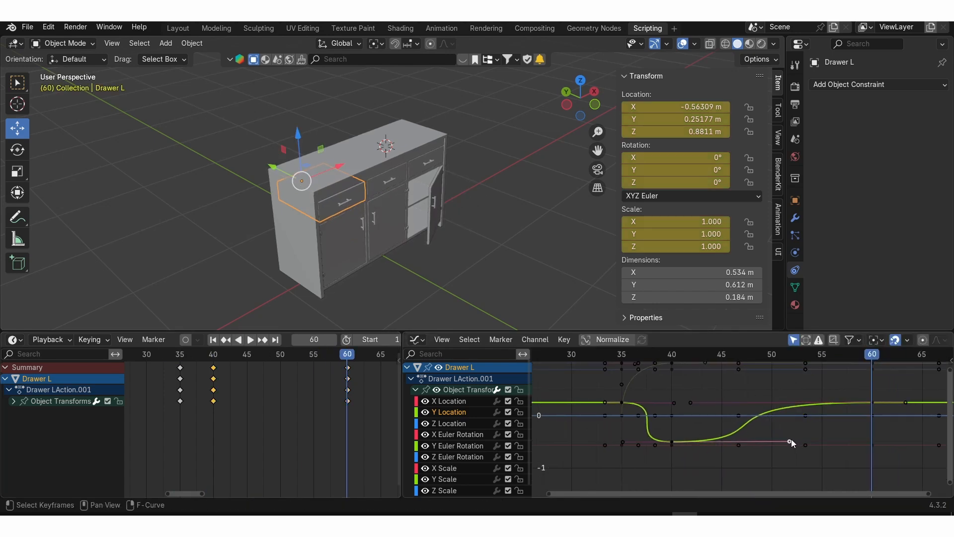
pyautogui.press('g')
pyautogui.click(872, 437)
pyautogui.press('space')
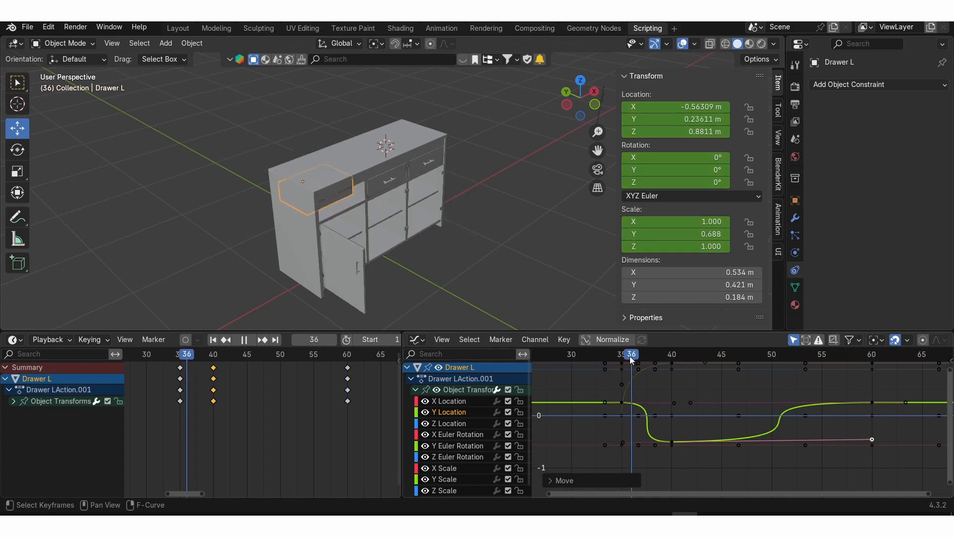
pyautogui.press('space')
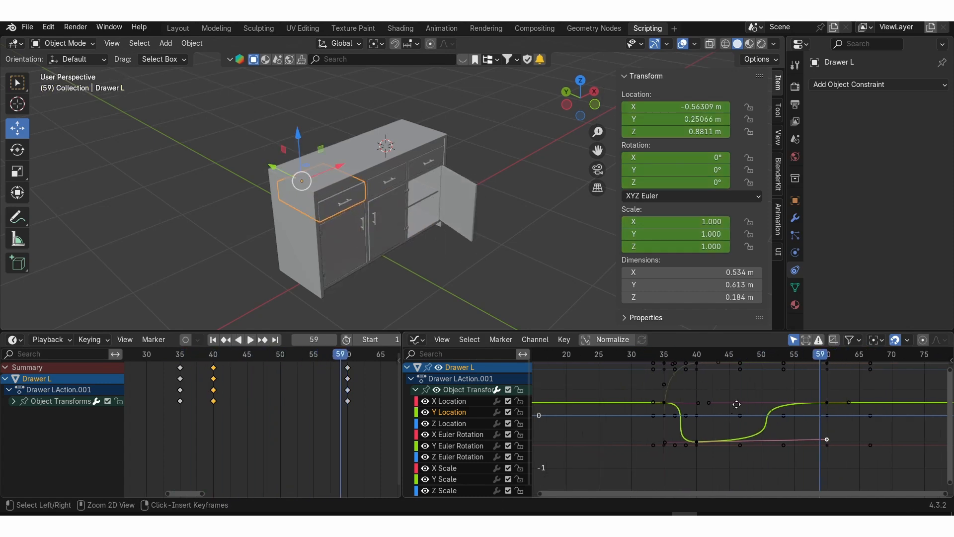
# Extend the Y Location curve's frame 40 right handle to about frame 65 and pull frame 60's left handle to about frame 37
pyautogui.keyDown('ctrl'); pyautogui.moveTo(763, 417); pyautogui.dragTo(744, 428, button='middle'); pyautogui.keyUp('ctrl')
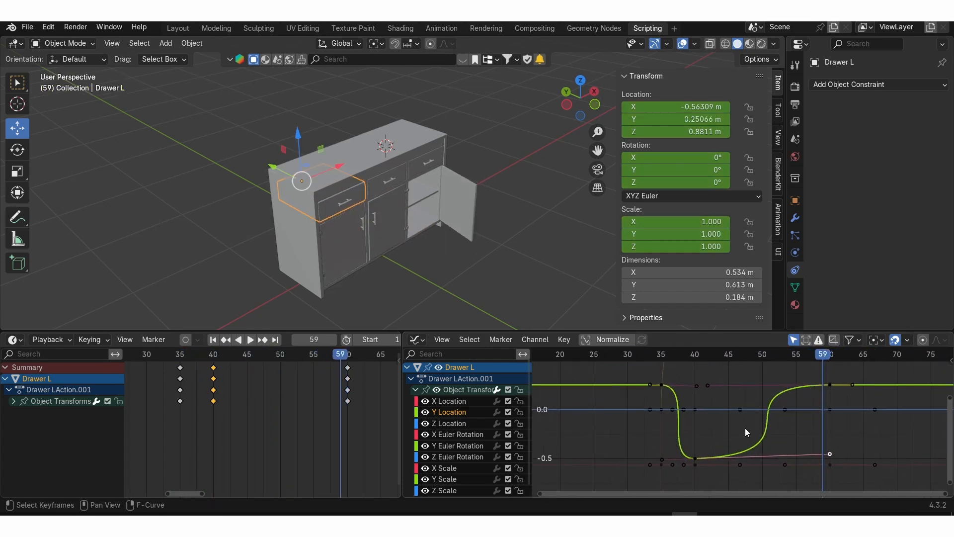
pyautogui.click(828, 453)
pyautogui.press('g')
pyautogui.click(859, 454)
pyautogui.click(705, 386)
pyautogui.press('g')
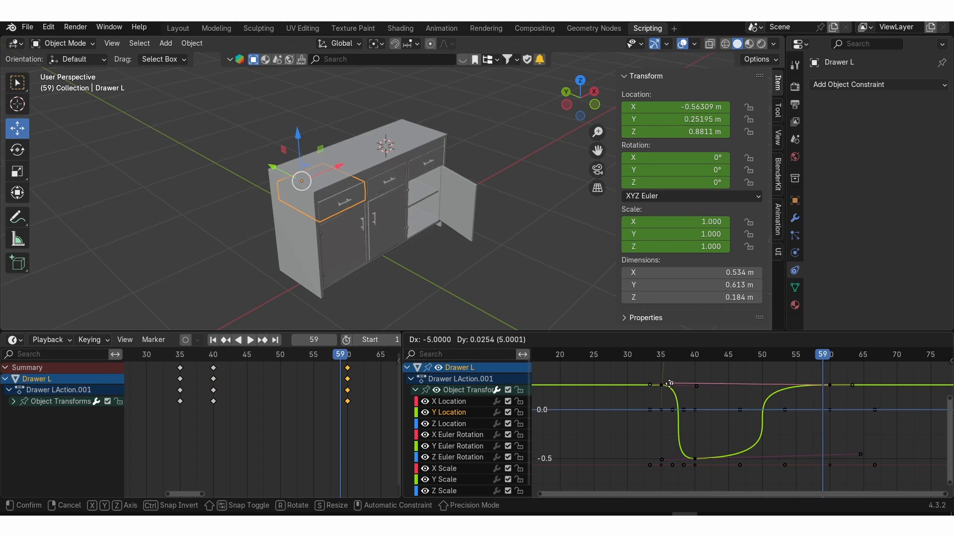
pyautogui.click(669, 383)
# Pull frame 40's left handle on the Y Location curve back to about frame 33 and play the animation
pyautogui.click(662, 458)
pyautogui.press('g')
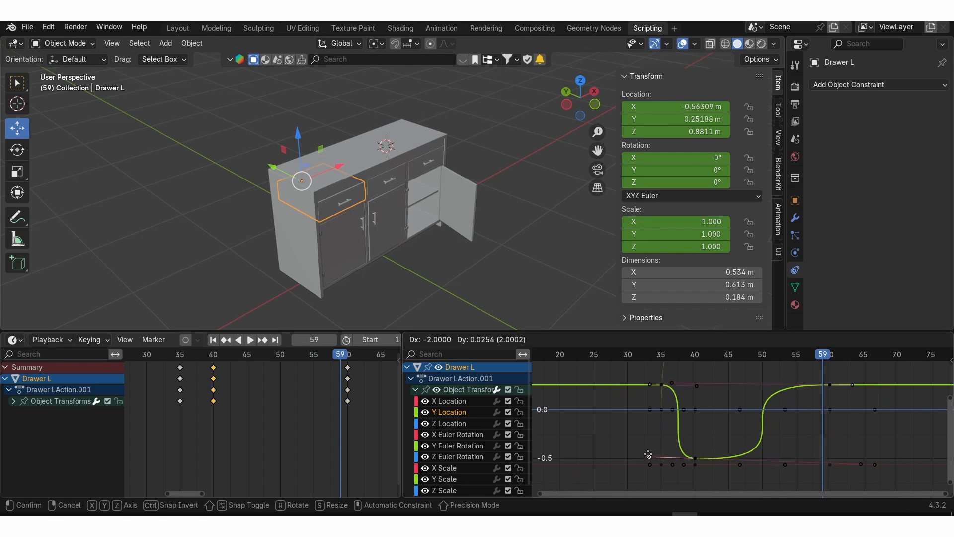
pyautogui.click(648, 455)
pyautogui.press('space')
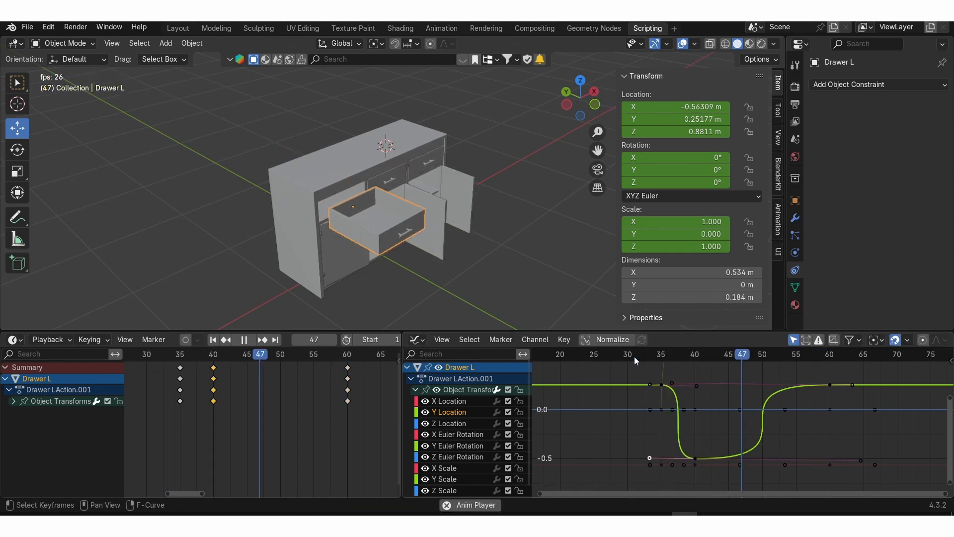
pyautogui.press('space')
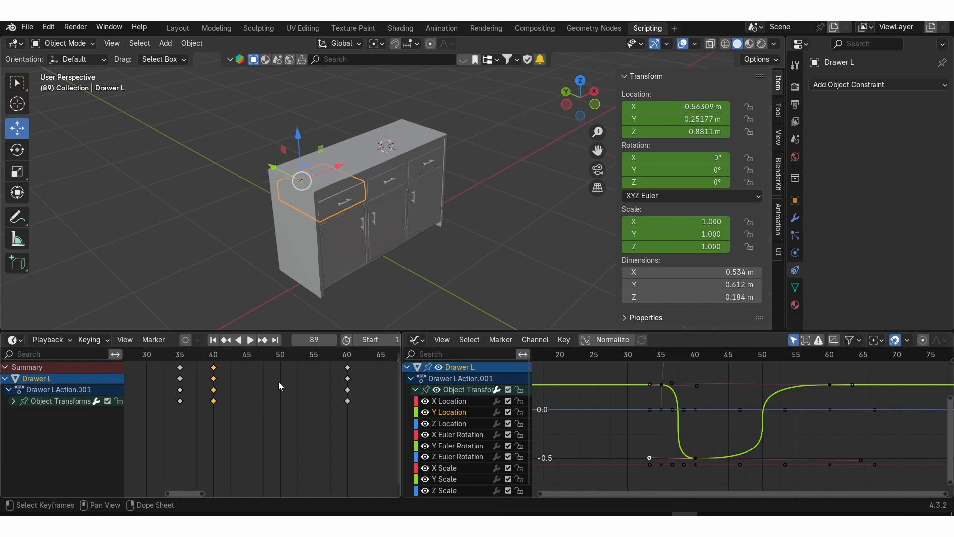
# At frame 34, move the left drawer far below the cabinet to about Z -3.67 m and keyframe its location, rotation and scale
pyautogui.moveTo(263, 355); pyautogui.dragTo(183, 364)
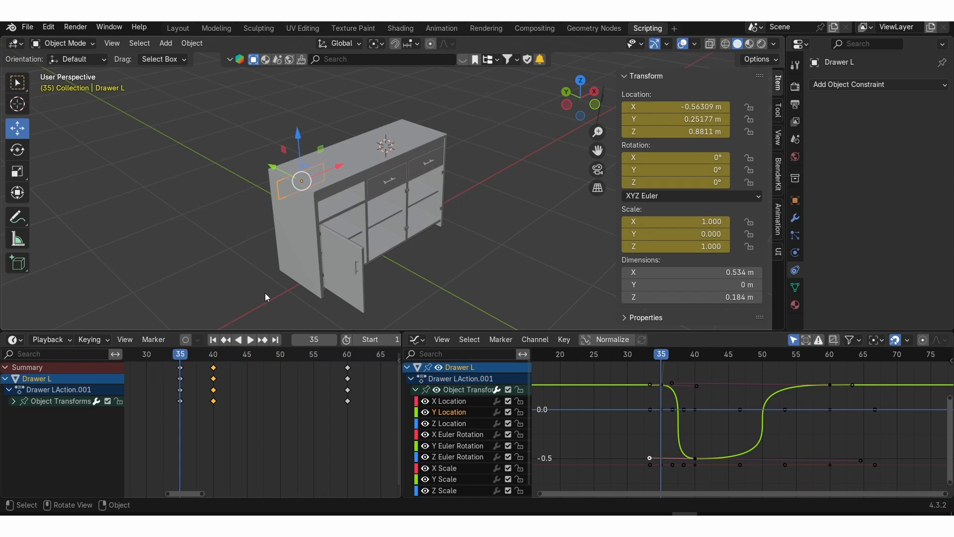
pyautogui.moveTo(232, 418); pyautogui.dragTo(262, 421, button='middle')
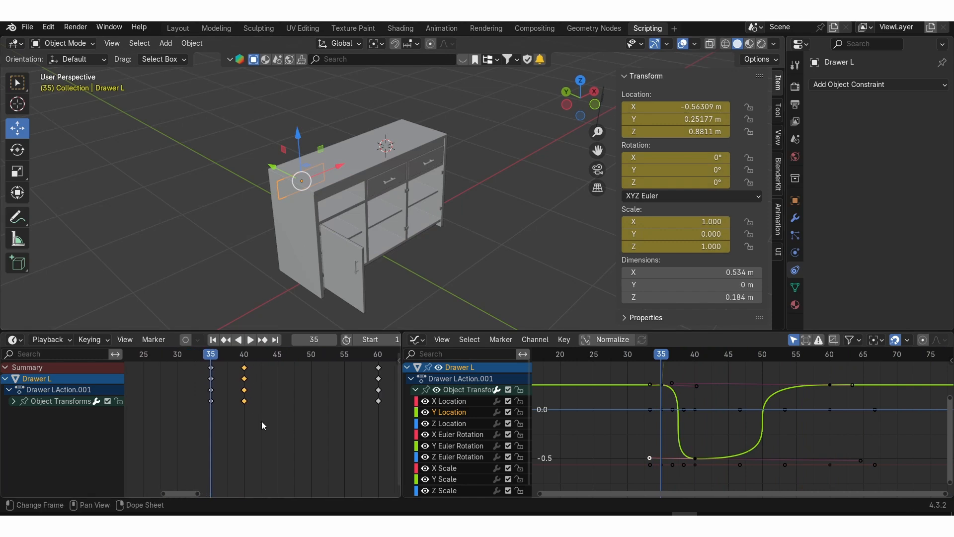
pyautogui.press('Left')
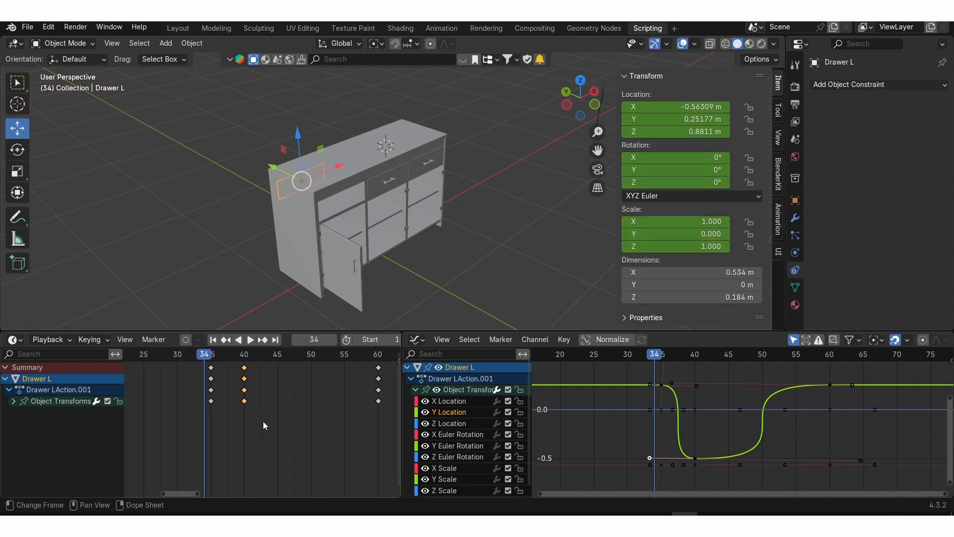
pyautogui.scroll(-4, 400, 223)
pyautogui.moveTo(355, 213); pyautogui.dragTo(333, 124, button='middle')
pyautogui.moveTo(333, 124); pyautogui.dragTo(351, 294)
pyautogui.press('k')
pyautogui.click(425, 259)
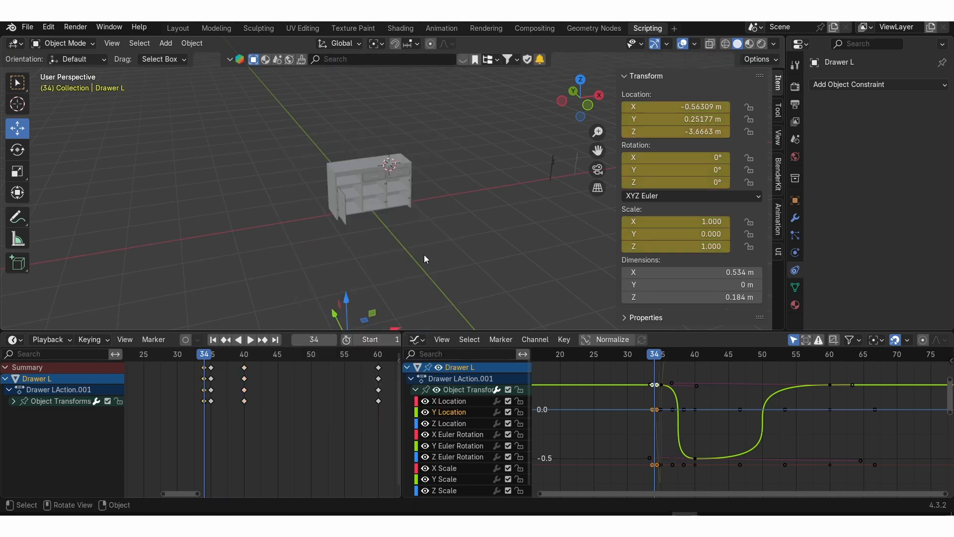
# Play the animation from before frame 34 to check how the left drawer appears in the cabinet
pyautogui.press('space')
pyautogui.press('space')
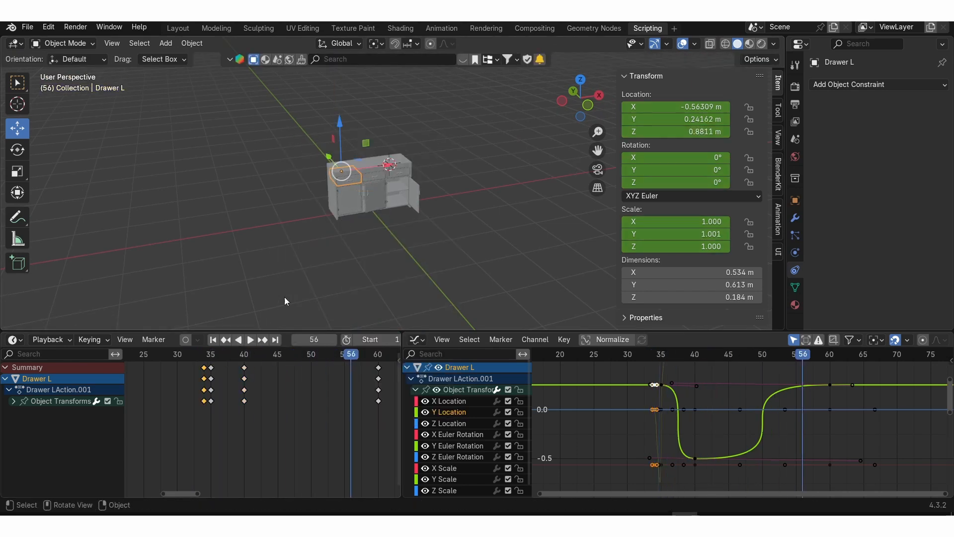
pyautogui.scroll(4, 331, 259)
pyautogui.moveTo(274, 355); pyautogui.dragTo(174, 362)
pyautogui.press('space')
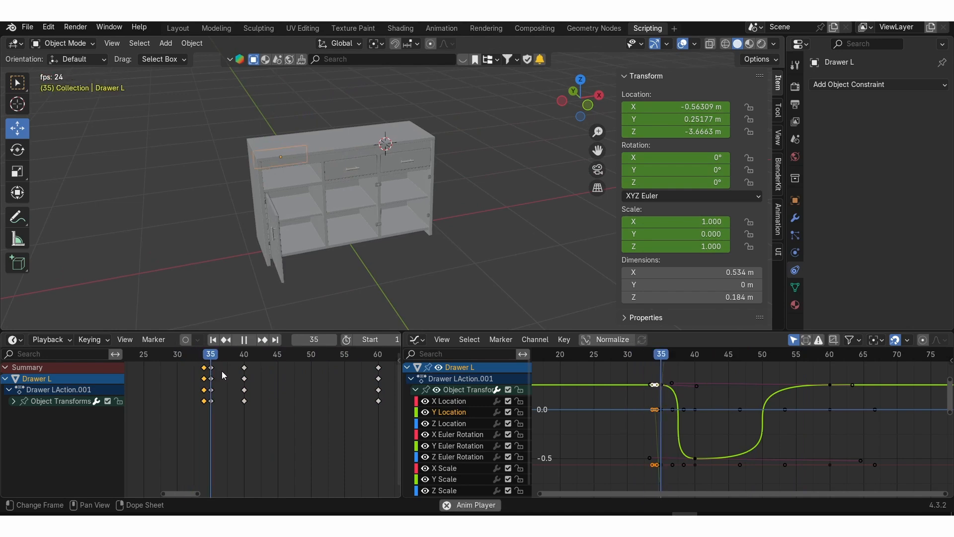
pyautogui.press('space')
pyautogui.scroll(-3, 263, 371)
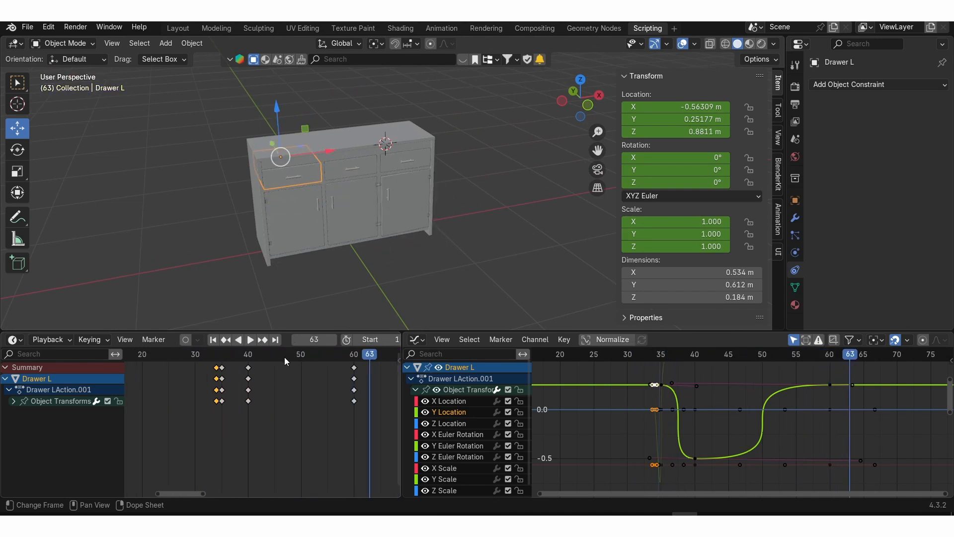
# Keyframe the middle drawer's closed location, rotation and scale at frame 35, and move those keys to frame 60
pyautogui.moveTo(285, 357); pyautogui.dragTo(222, 356)
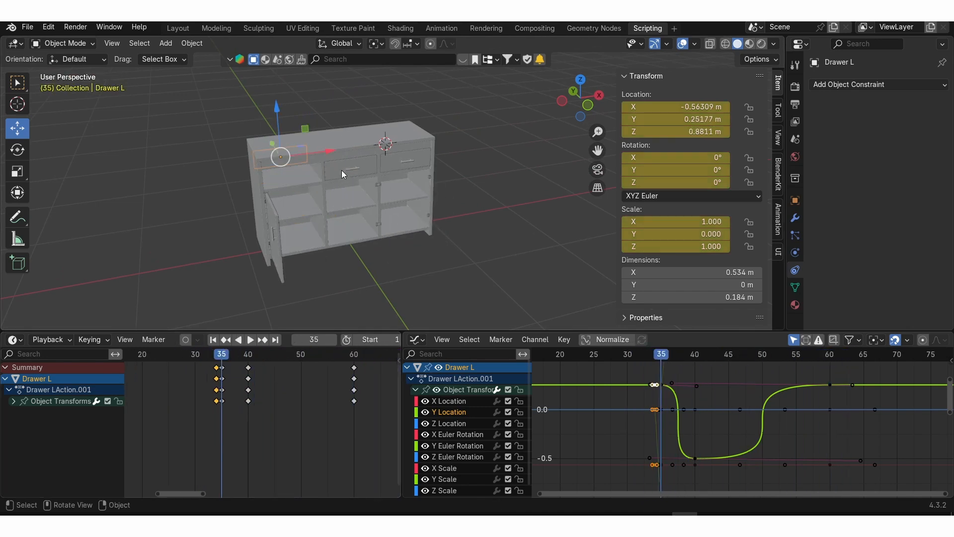
pyautogui.click(342, 170)
pyautogui.scroll(3, 348, 180)
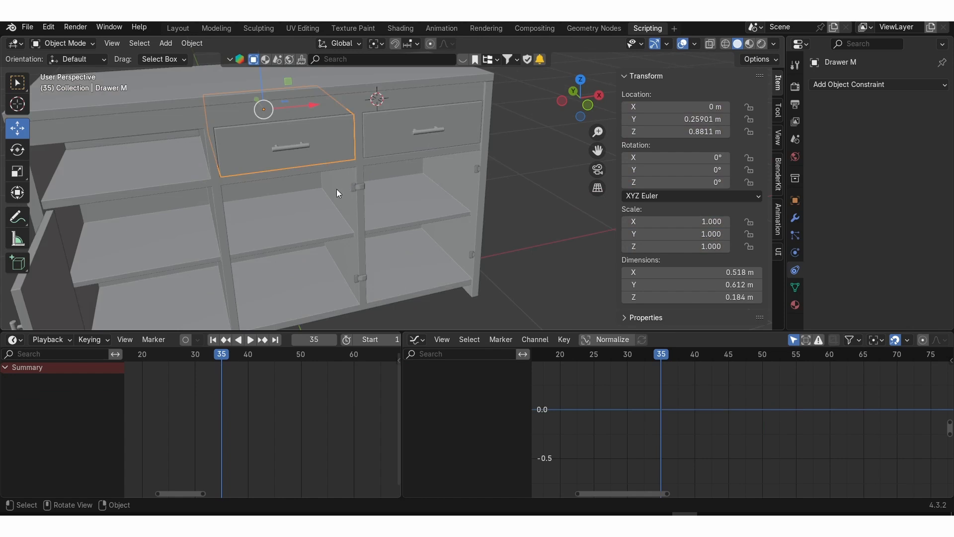
pyautogui.scroll(-4, 335, 189)
pyautogui.moveTo(336, 189); pyautogui.dragTo(404, 210, button='middle')
pyautogui.scroll(3, 362, 204)
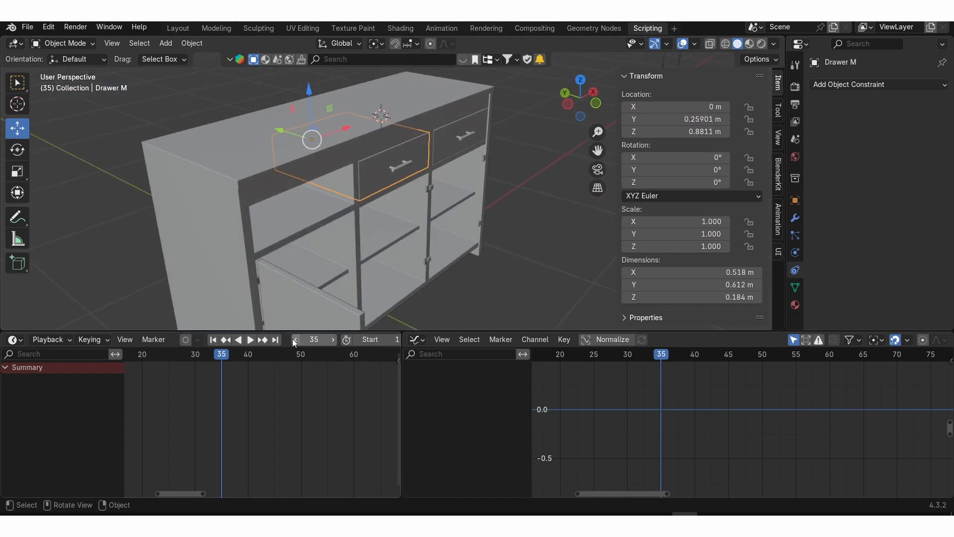
pyautogui.press('k')
pyautogui.click(431, 197)
pyautogui.scroll(-1, 257, 416)
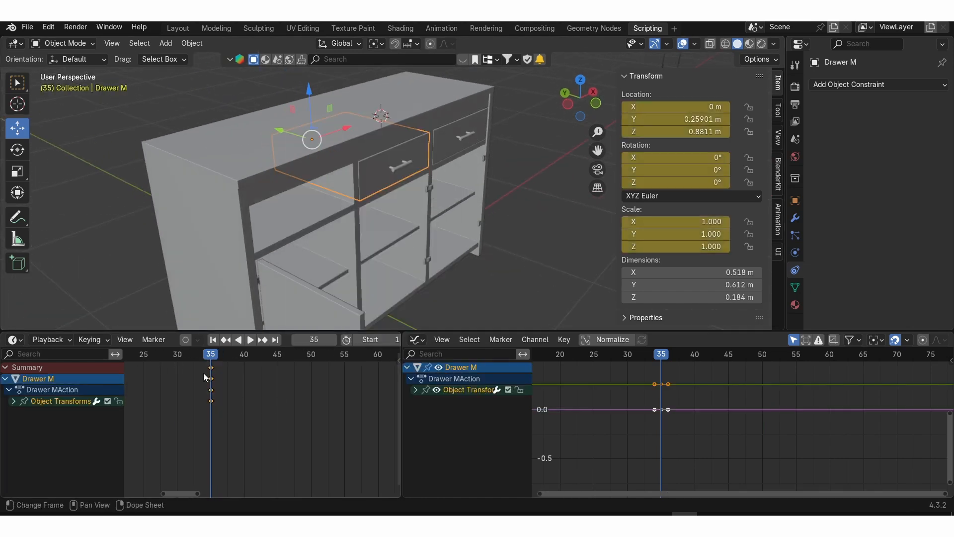
pyautogui.press('g')
pyautogui.click(328, 380)
# Set the middle drawer's Y scale to 0 at frame 35 and insert a Location, Rotation & Scale keyframe
pyautogui.scroll(-2, 365, 243)
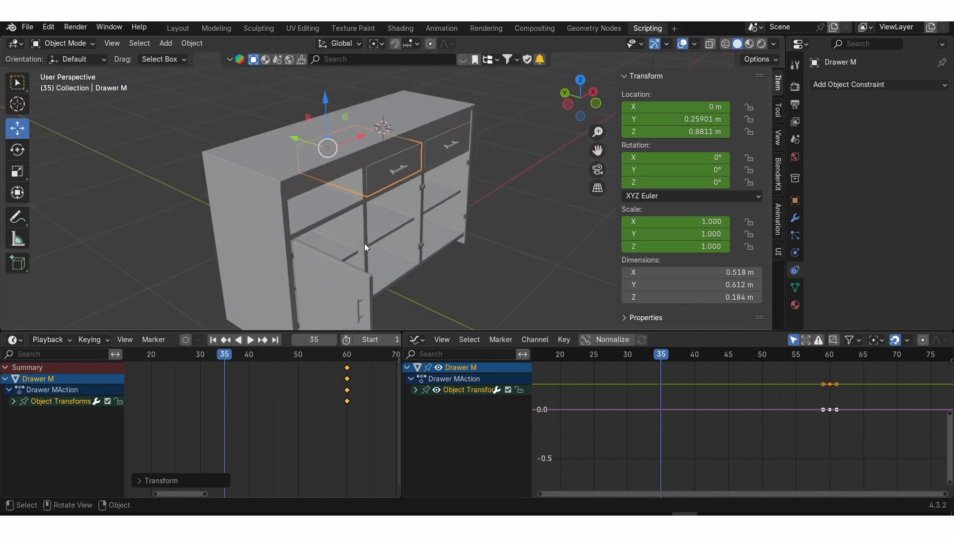
pyautogui.moveTo(365, 243); pyautogui.dragTo(392, 243, button='middle')
pyautogui.click(689, 238)
pyautogui.write('0')
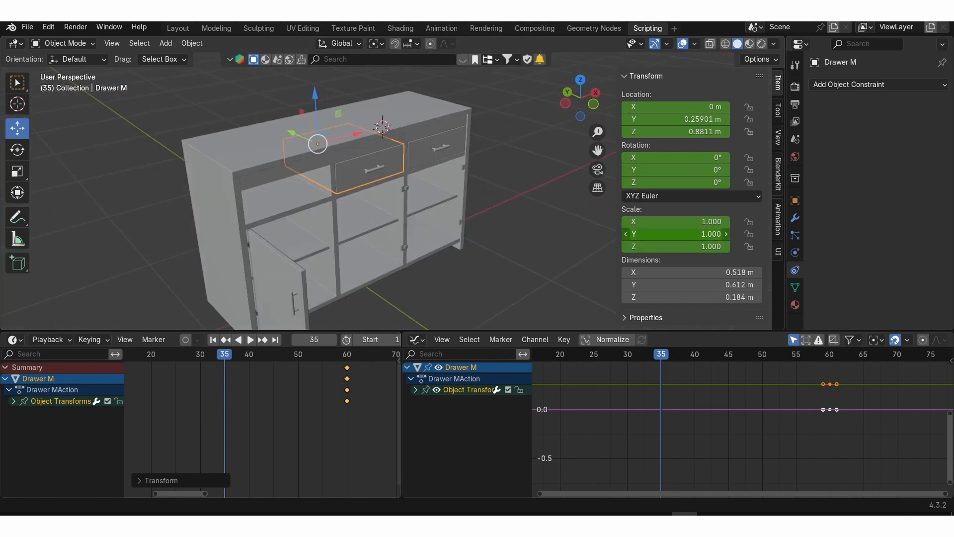
pyautogui.press('Return')
pyautogui.press('k')
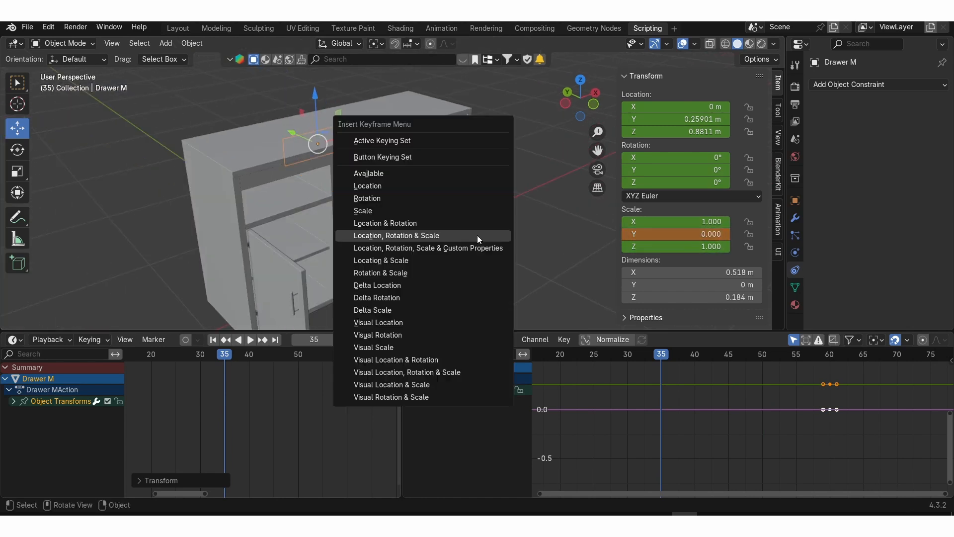
pyautogui.click(477, 237)
# At frame 45, paste the frame 60 keys, slide the middle drawer out to about Y -0.79 m and keyframe it
pyautogui.moveTo(225, 361); pyautogui.dragTo(272, 354)
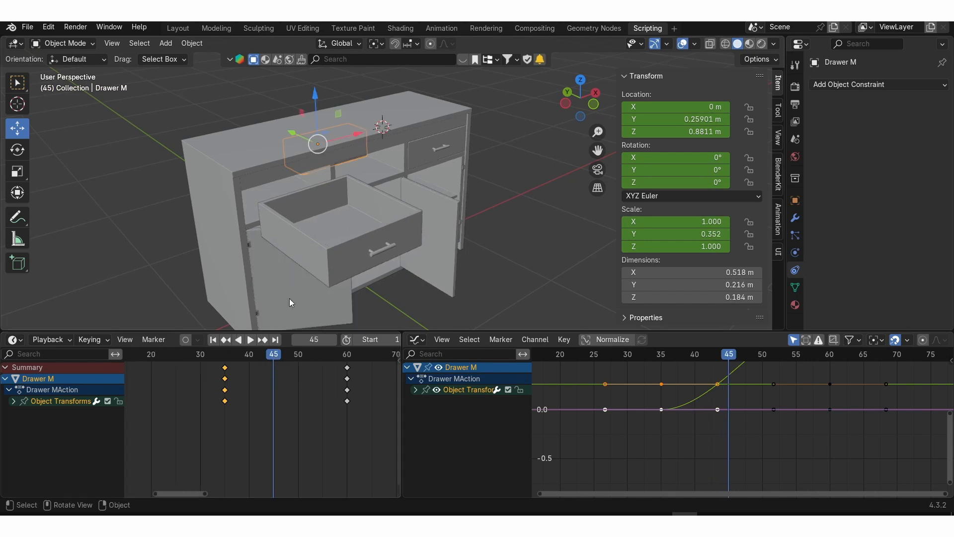
pyautogui.scroll(-3, 315, 207)
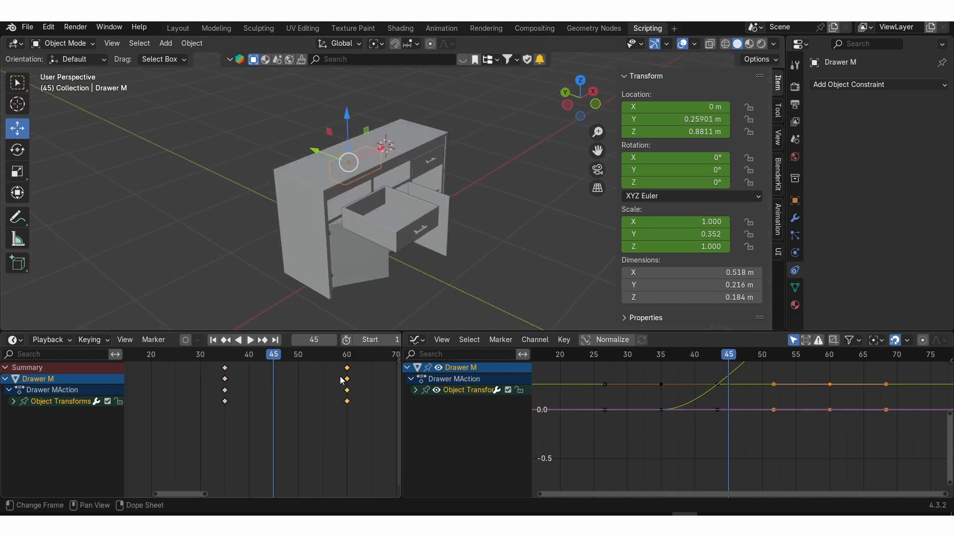
pyautogui.hotkey('ctrl', 'v')
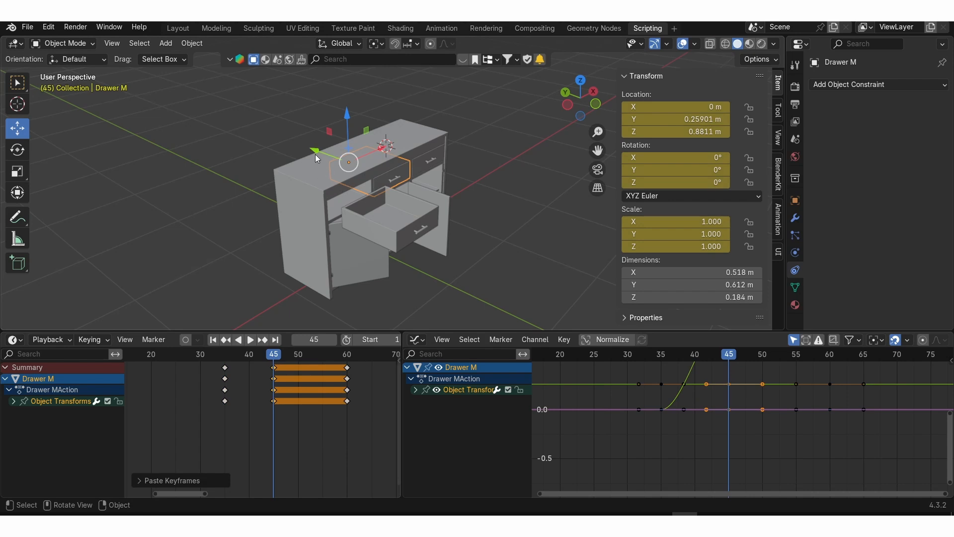
pyautogui.moveTo(315, 154); pyautogui.dragTo(413, 172)
pyautogui.press('i')
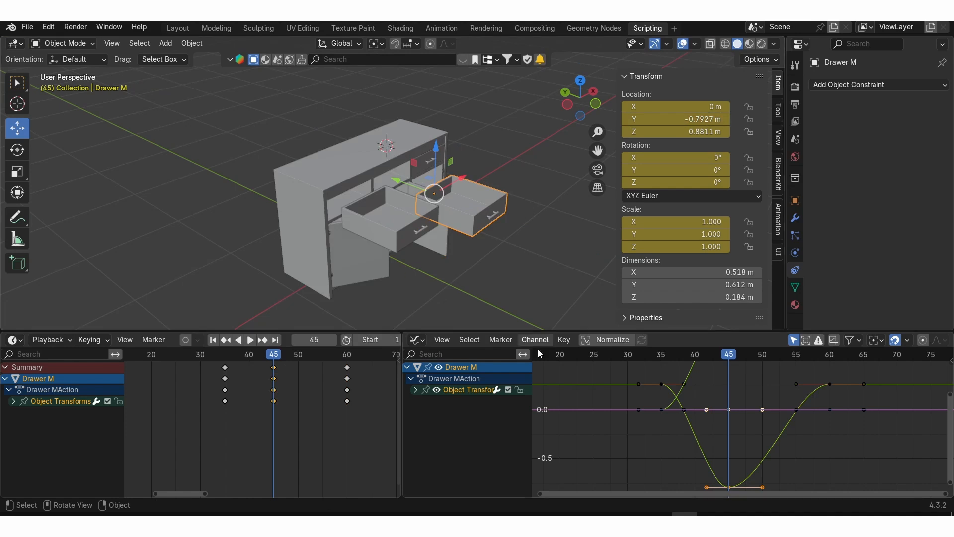
# Steepen the middle drawer's Y Scale curve by pulling the frame 35 handle straight up, so it grows quickly and eases into frame 45
pyautogui.click(414, 389)
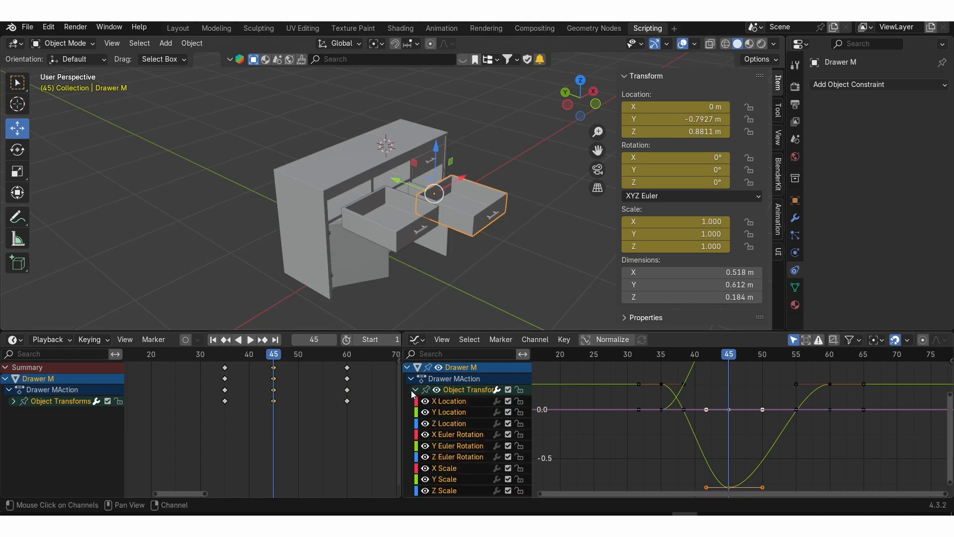
pyautogui.click(453, 477)
pyautogui.keyDown('ctrl'); pyautogui.moveTo(736, 397); pyautogui.dragTo(699, 426, button='middle'); pyautogui.keyUp('ctrl')
pyautogui.click(647, 458)
pyautogui.click(647, 458)
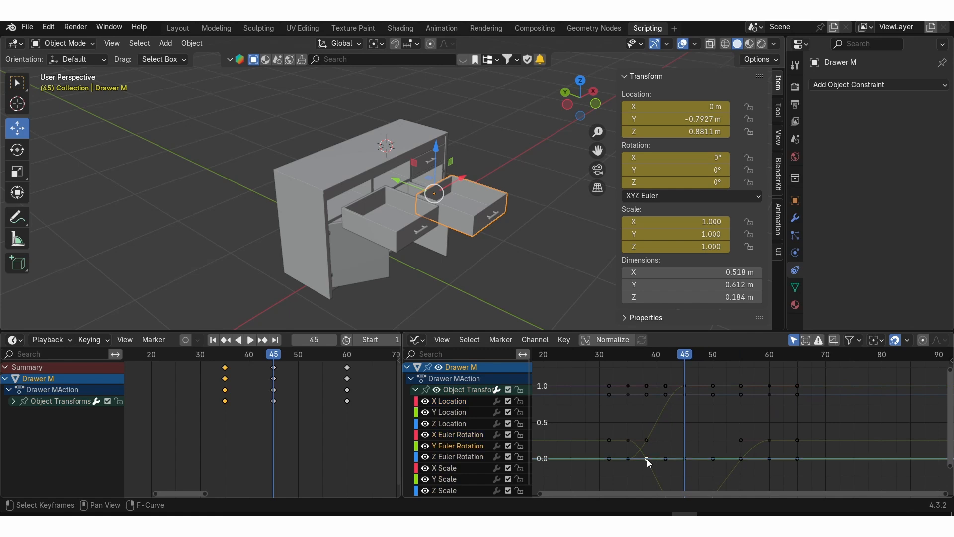
pyautogui.press('g')
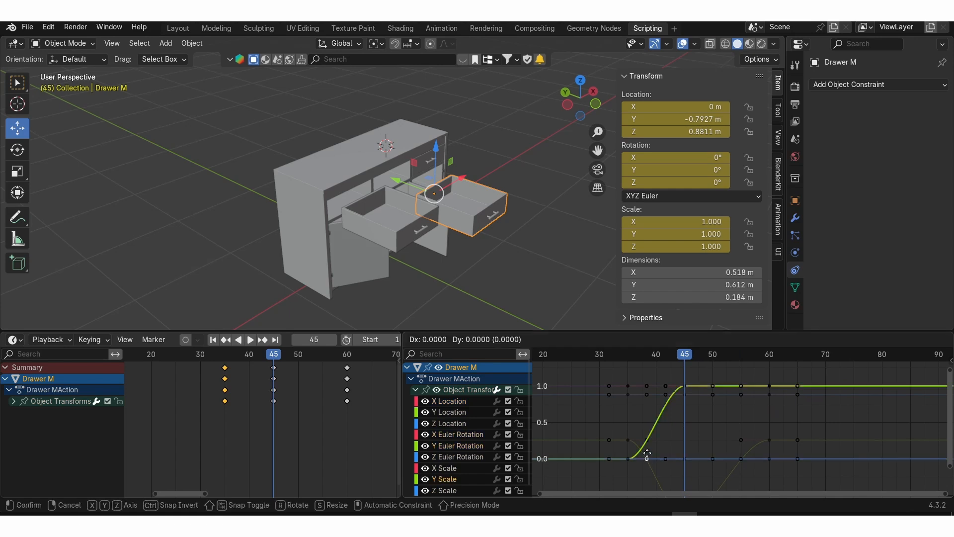
pyautogui.click(624, 411)
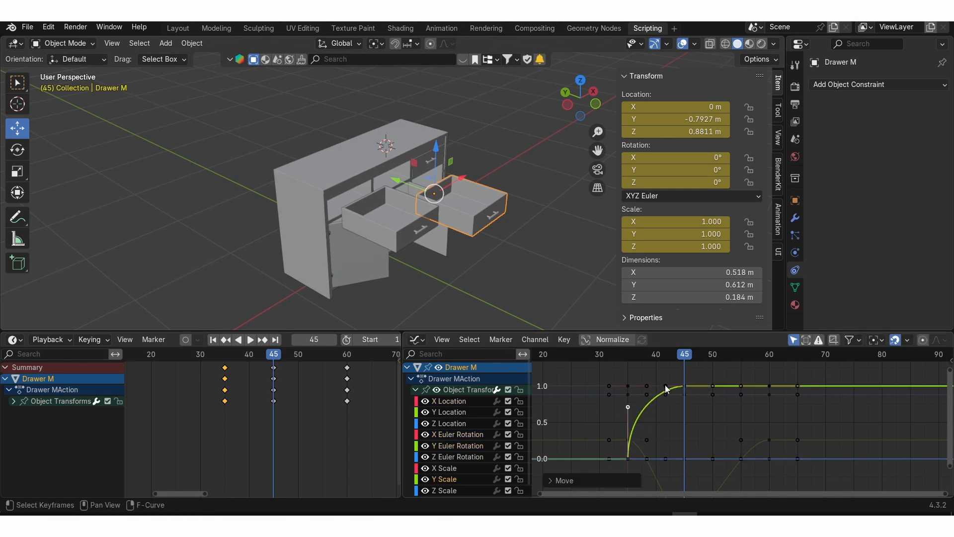
pyautogui.moveTo(665, 386); pyautogui.dragTo(627, 422)
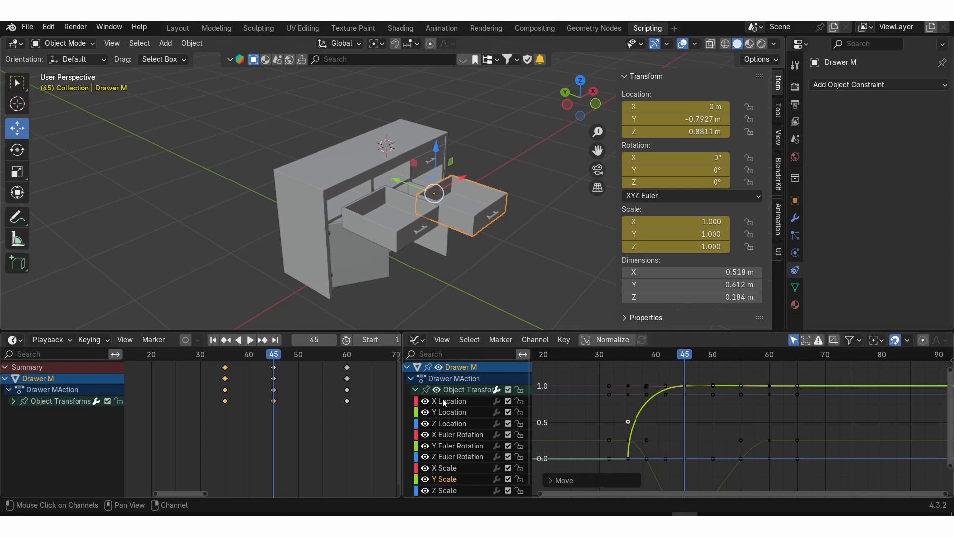
# Lengthen the middle drawer's Y Location curve handles horizontally at frames 35, 45 and 60 for a snappy slide out and back
pyautogui.scroll(-1, 469, 445)
pyautogui.scroll(1, 462, 444)
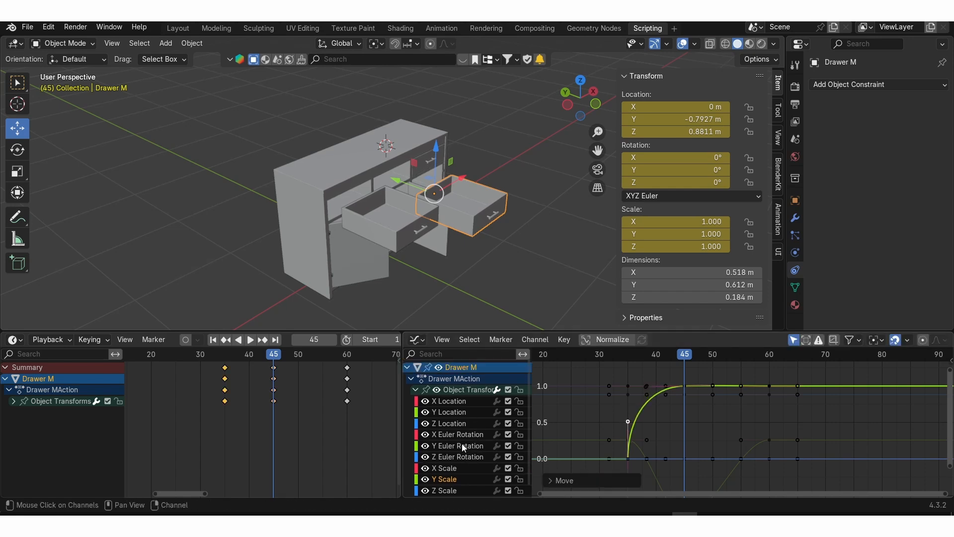
pyautogui.click(451, 415)
pyautogui.press('Home')
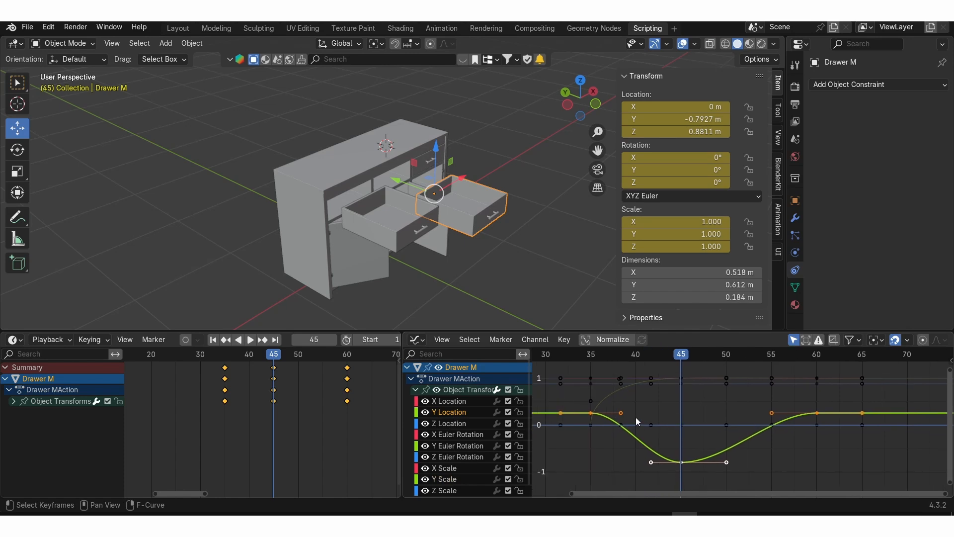
pyautogui.moveTo(620, 410); pyautogui.dragTo(689, 411)
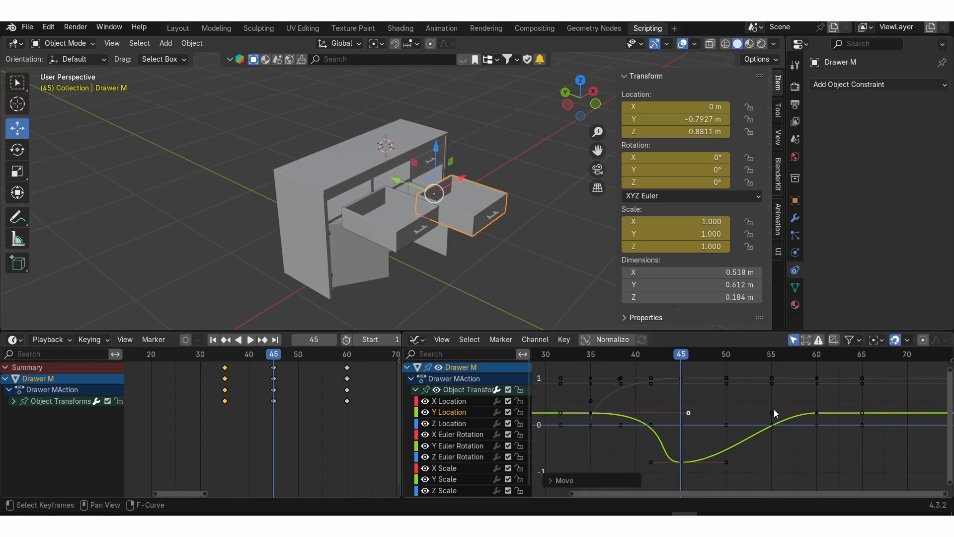
pyautogui.moveTo(773, 412); pyautogui.dragTo(699, 412)
pyautogui.moveTo(649, 462); pyautogui.dragTo(594, 463)
pyautogui.moveTo(725, 461); pyautogui.dragTo(828, 463)
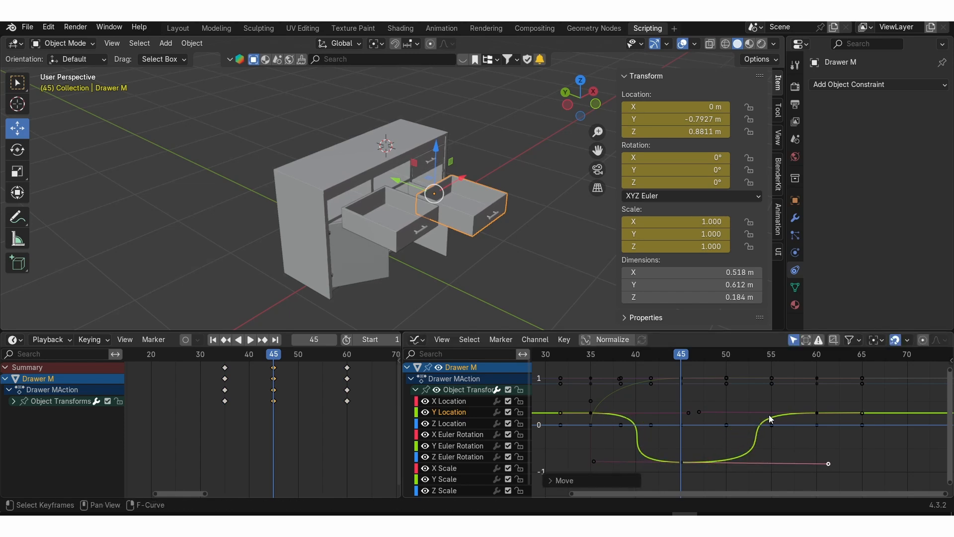
# Play the animation from before frame 35 to check the middle drawer's motion, ending on frame 34
pyautogui.press('space')
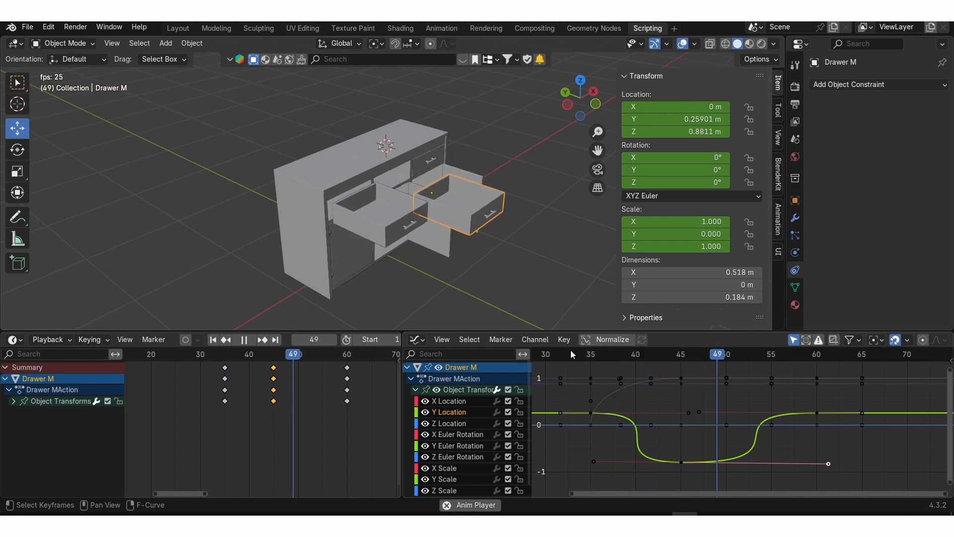
pyautogui.press('space')
pyautogui.moveTo(335, 356); pyautogui.dragTo(213, 354)
pyautogui.press('space')
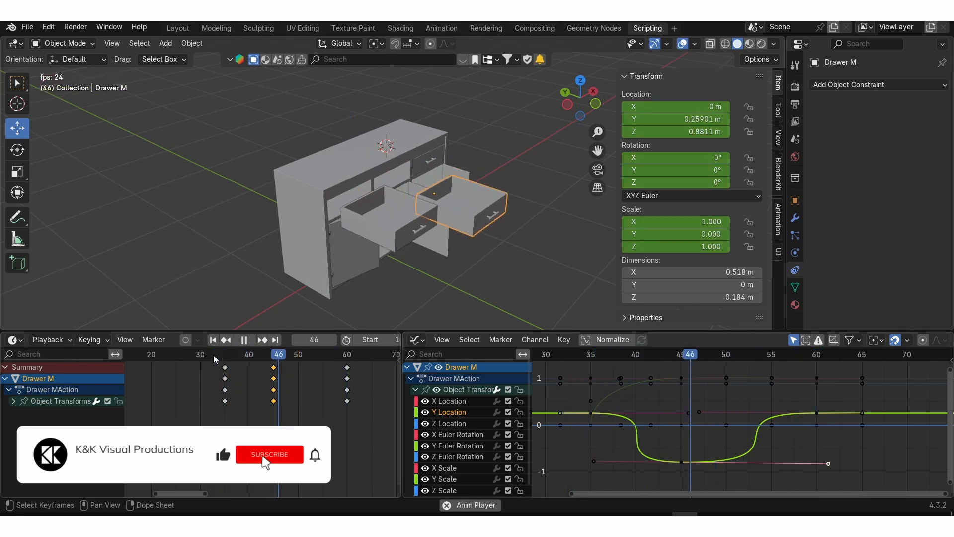
pyautogui.press('space')
pyautogui.press('space')
pyautogui.moveTo(319, 357); pyautogui.dragTo(223, 368)
pyautogui.press('space')
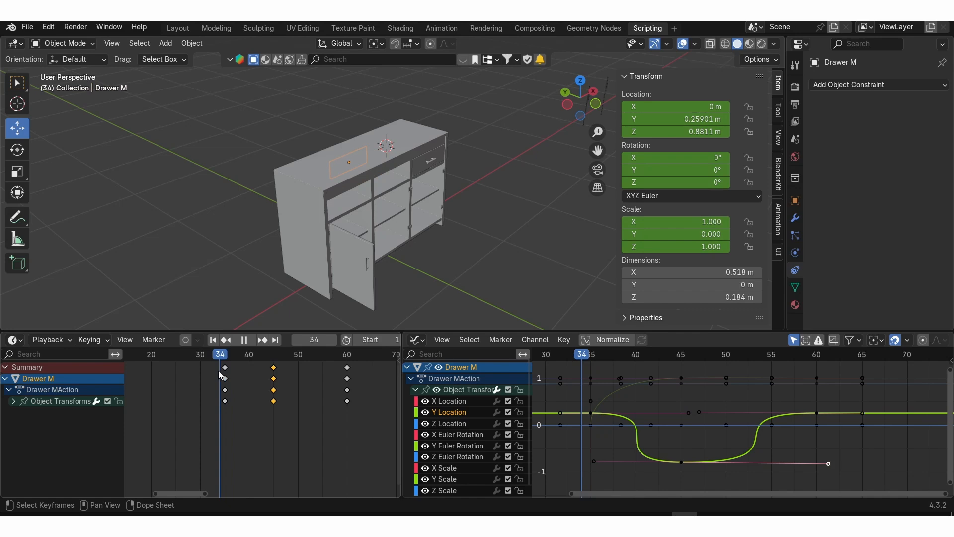
# At frame 34, move the middle drawer up to about Z 3.93 m, insert a Location, Rotation & Scale keyframe and play the result
pyautogui.scroll(-4, 385, 168)
pyautogui.moveTo(386, 168)
pyautogui.mouseDown(button='middle')
pyautogui.moveTo(417, 178)
pyautogui.moveTo(367, 163)
pyautogui.mouseUp(button='middle')
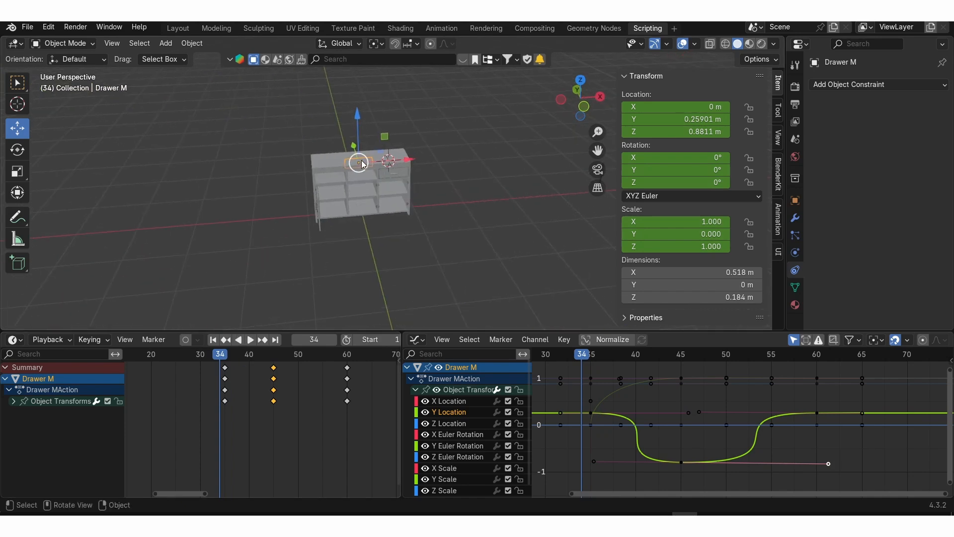
pyautogui.press('g')
pyautogui.press('z')
pyautogui.click(348, 284)
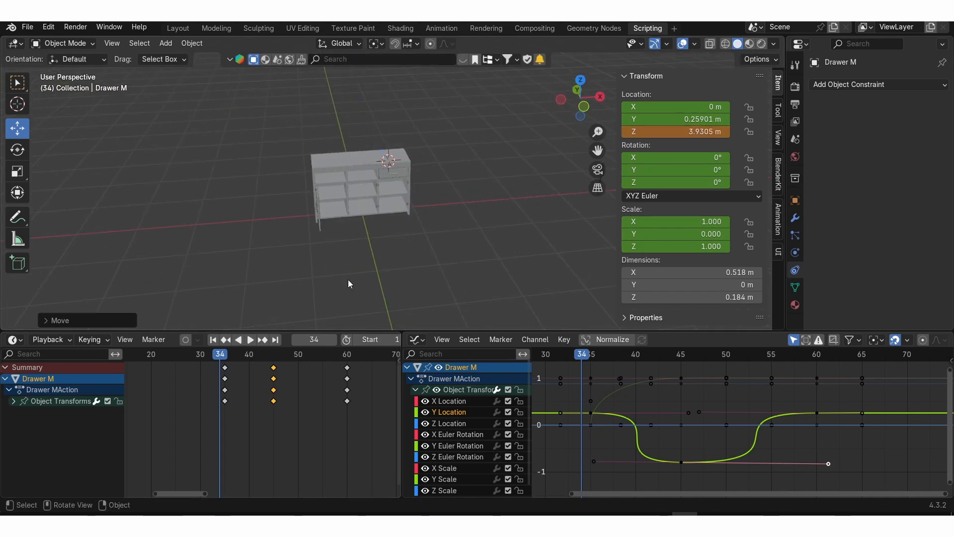
pyautogui.press('k')
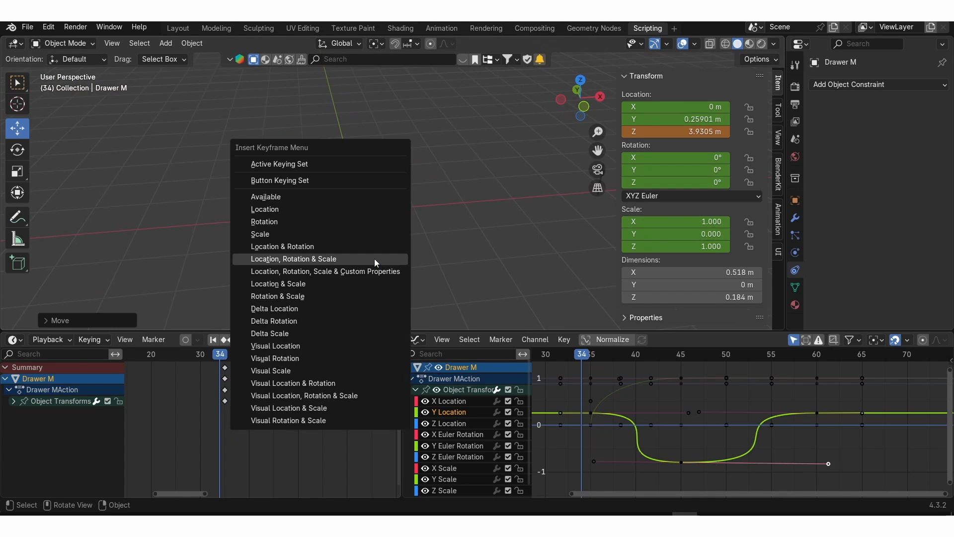
pyautogui.click(374, 258)
pyautogui.press('space')
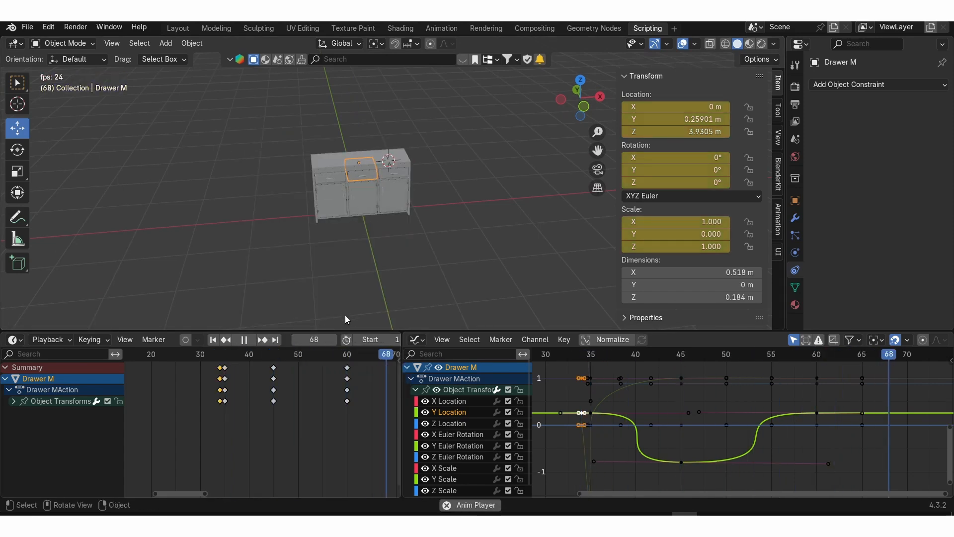
pyautogui.press('space')
# Keyframe the right drawer's closed location, rotation and scale at frame 30, and move those keys to frame 60
pyautogui.scroll(6, 393, 228)
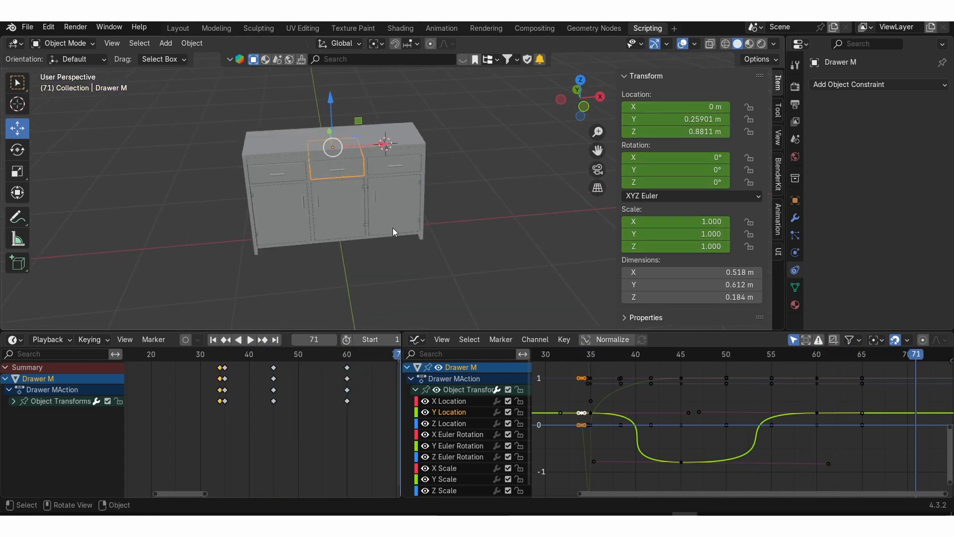
pyautogui.click(368, 162)
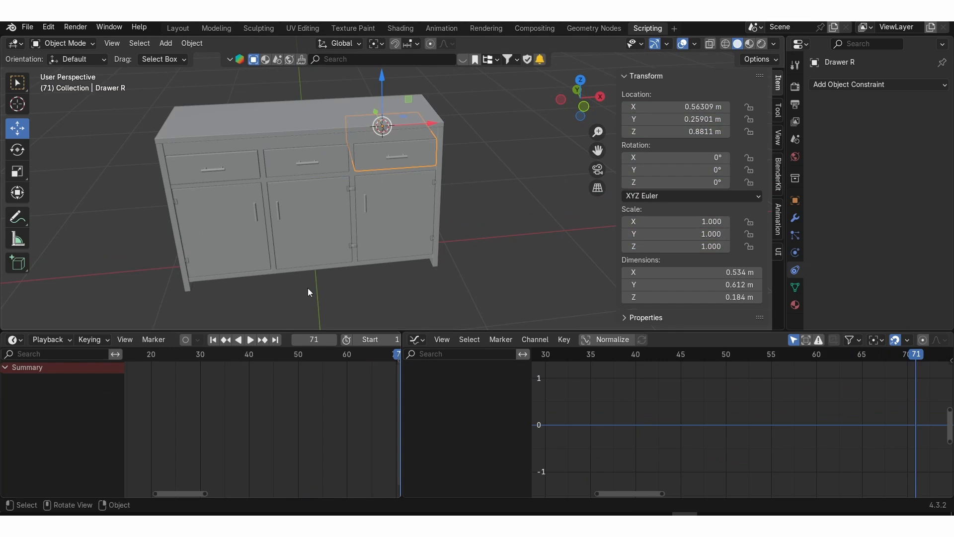
pyautogui.click(199, 354)
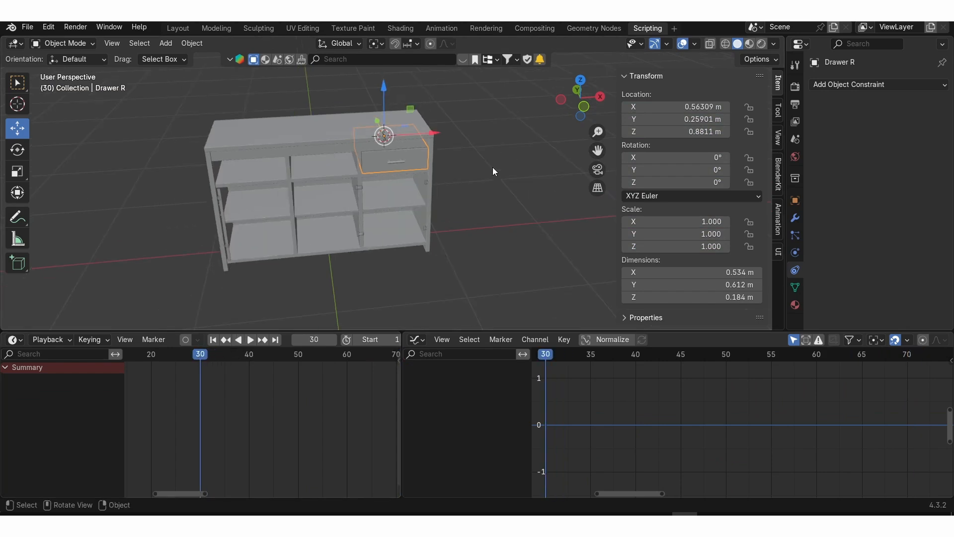
pyautogui.press('k')
pyautogui.click(485, 181)
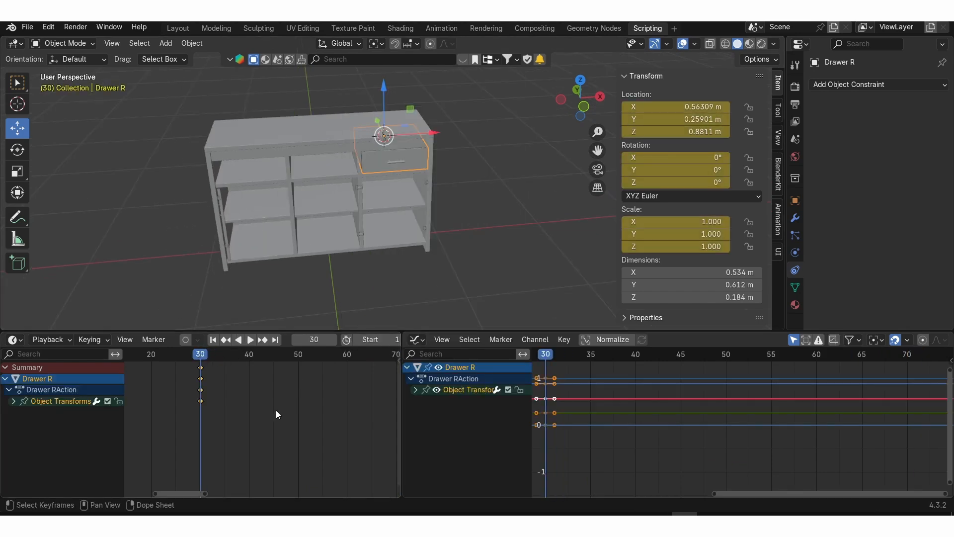
pyautogui.press('g')
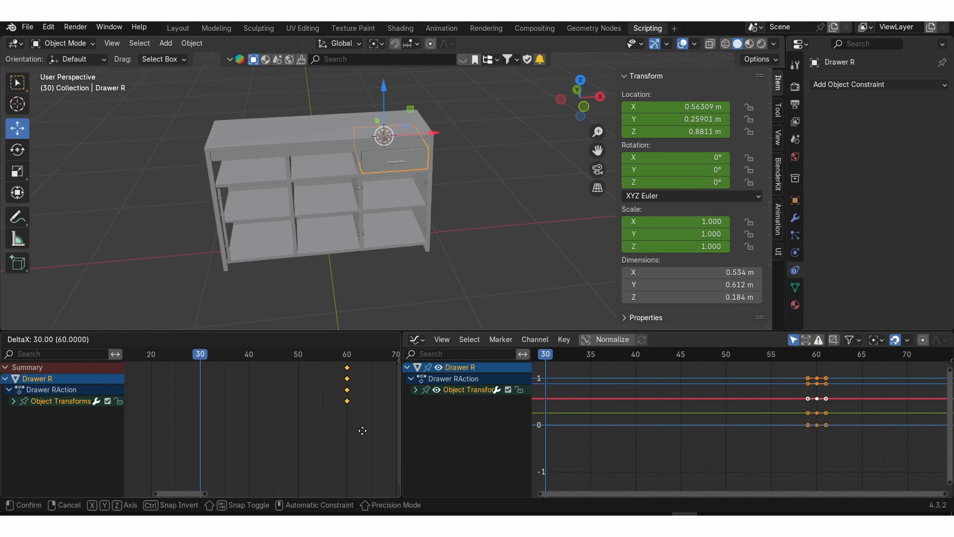
pyautogui.click(362, 430)
# Set the right drawer's Y scale to 0 at frame 30 and insert a Location, Rotation & Scale keyframe
pyautogui.doubleClick(691, 235)
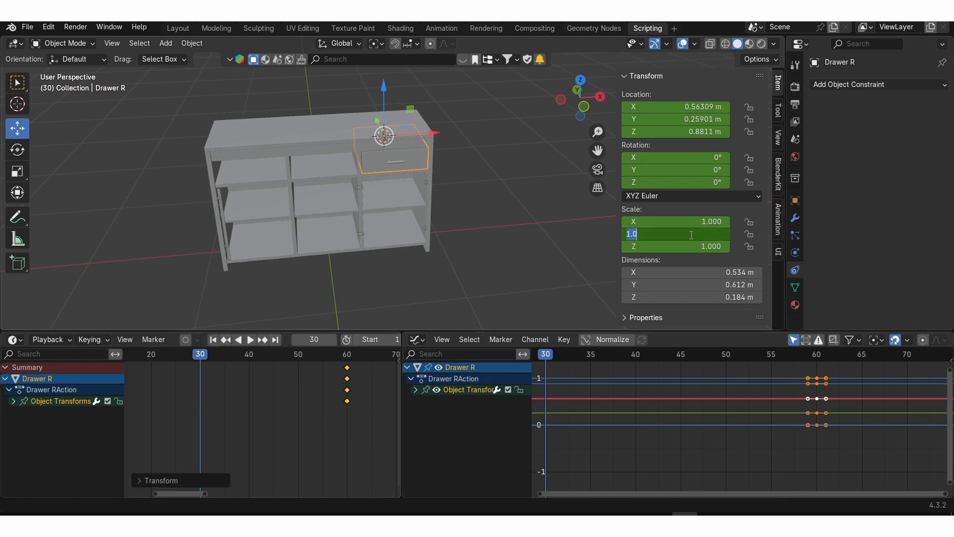
pyautogui.press('Return')
pyautogui.press('k')
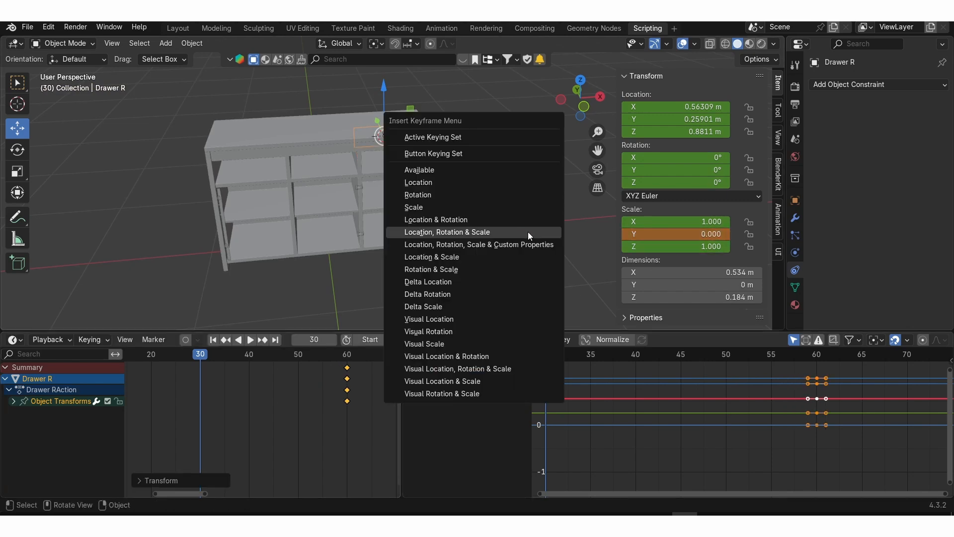
pyautogui.click(528, 231)
# Copy the right drawer's closed-position keys from frame 60 and paste them at frame 40
pyautogui.moveTo(370, 427); pyautogui.dragTo(323, 335)
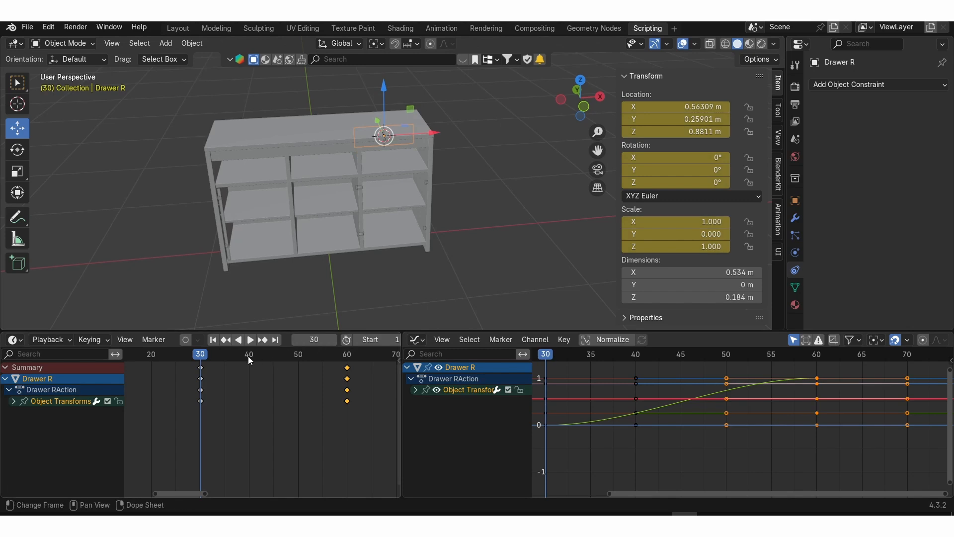
pyautogui.click(248, 356)
pyautogui.hotkey('ctrl', 'v')
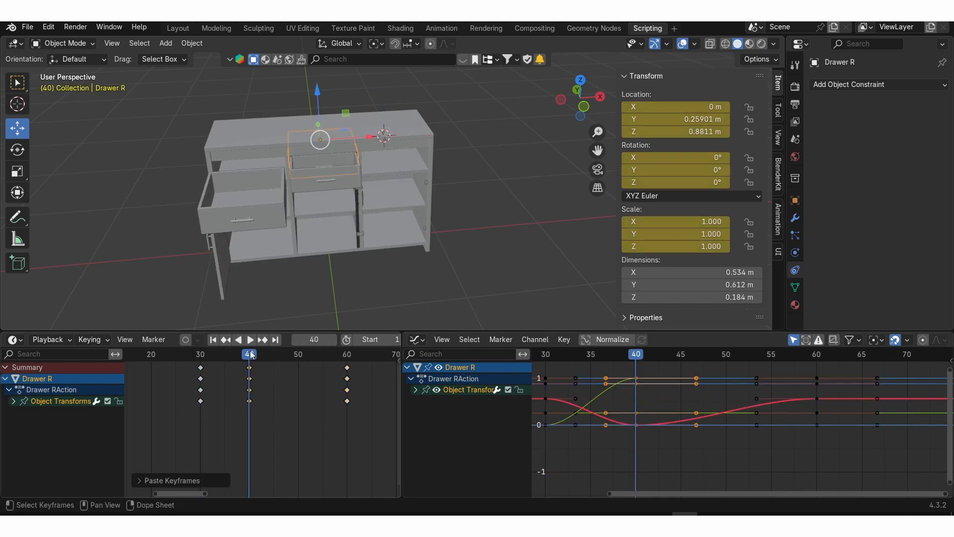
pyautogui.moveTo(393, 248); pyautogui.dragTo(336, 130, button='middle')
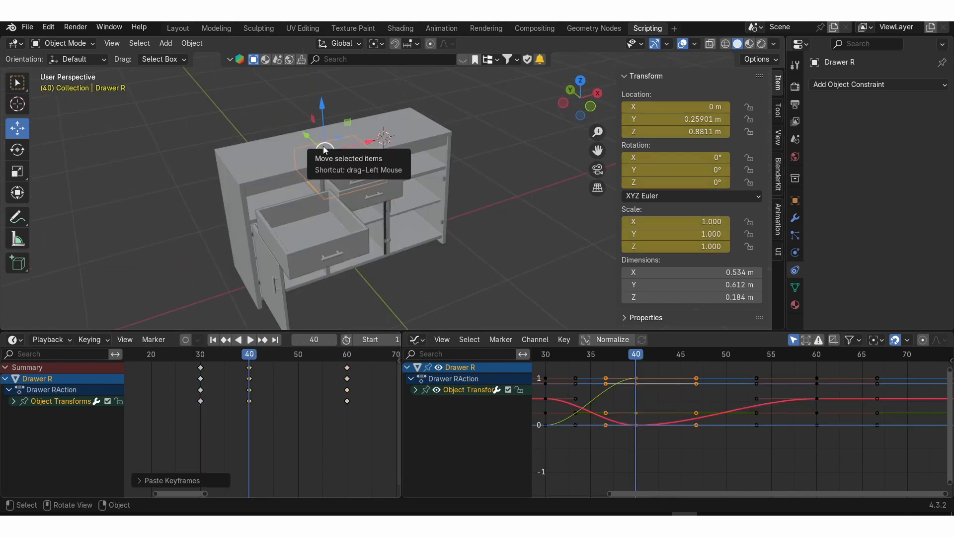
pyautogui.moveTo(362, 162); pyautogui.dragTo(315, 172, button='middle')
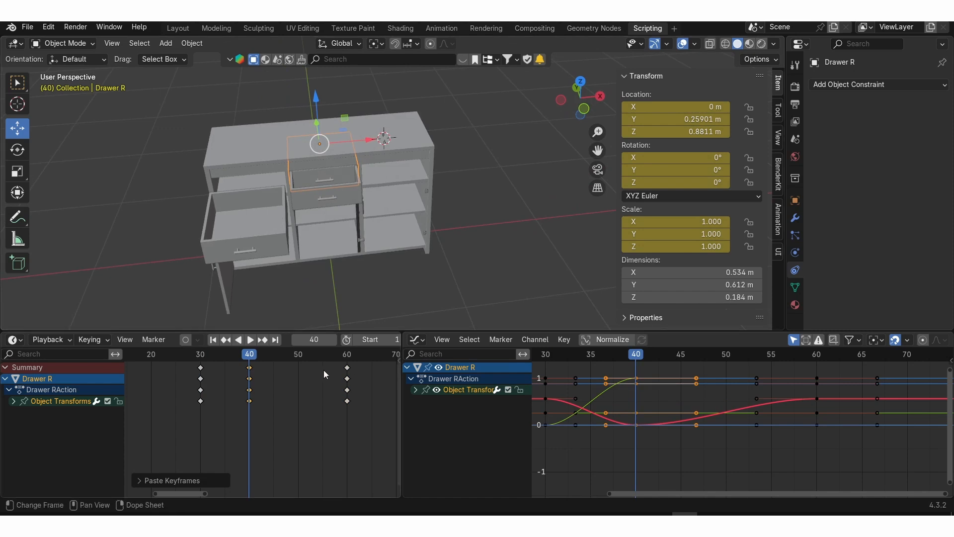
pyautogui.moveTo(248, 357)
pyautogui.mouseDown()
pyautogui.moveTo(203, 354)
pyautogui.moveTo(249, 355)
pyautogui.mouseUp()
pyautogui.hotkey('ctrl', 'v')
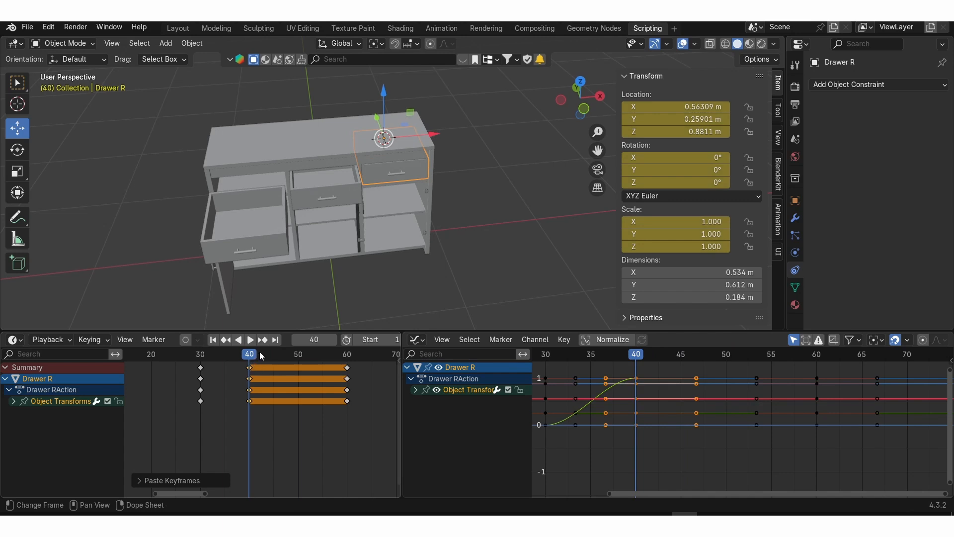
# Slide the right drawer out along Y to about -0.23 m at frame 40 and keyframe it
pyautogui.moveTo(390, 153); pyautogui.dragTo(407, 152, button='middle')
pyautogui.moveTo(374, 120); pyautogui.dragTo(400, 146)
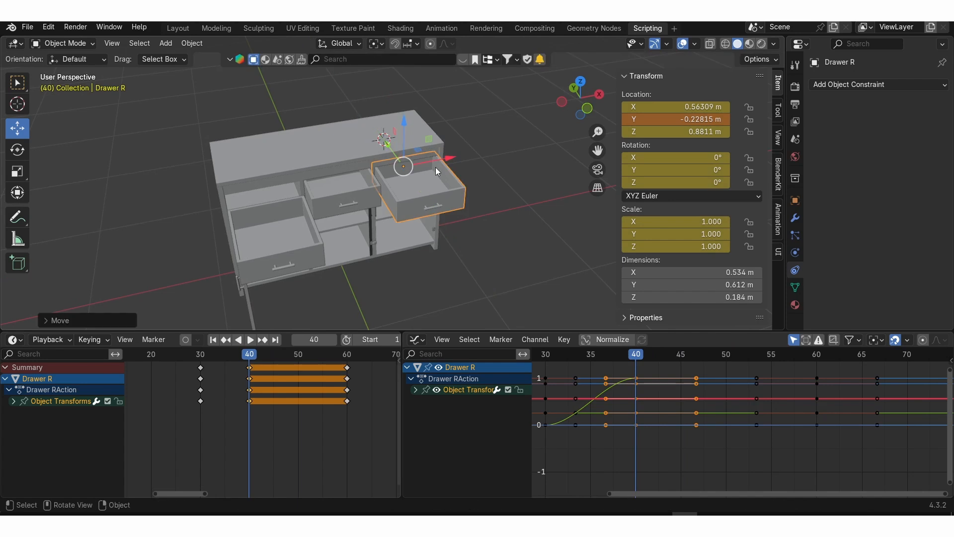
pyautogui.press('i')
pyautogui.click(435, 170)
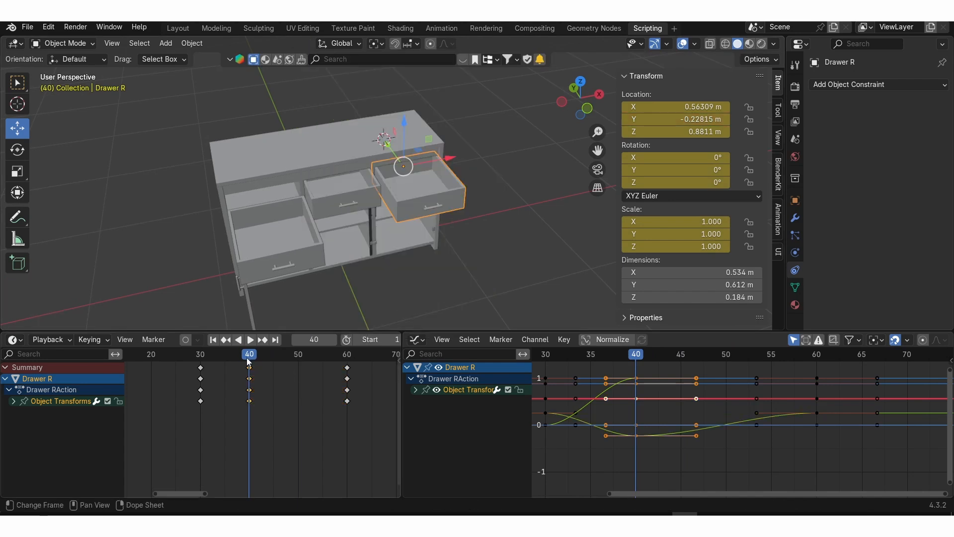
# Pull the frame 30 handle of the right drawer's Y Scale curve straight up so the drawer grows quickly at the start
pyautogui.click(415, 389)
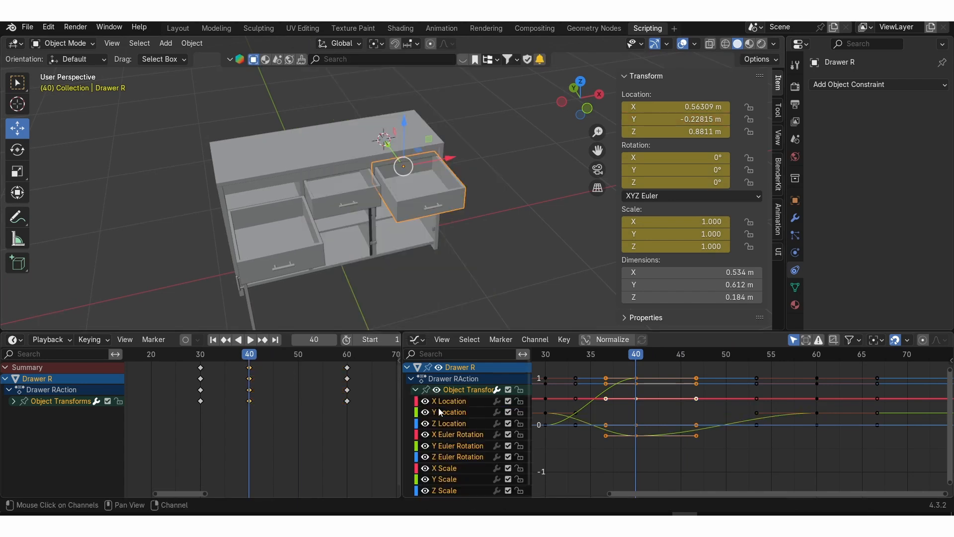
pyautogui.scroll(-1, 438, 407)
pyautogui.doubleClick(451, 468)
pyautogui.keyDown('ctrl'); pyautogui.moveTo(725, 402); pyautogui.dragTo(659, 470, button='middle'); pyautogui.keyUp('ctrl')
pyautogui.doubleClick(656, 479)
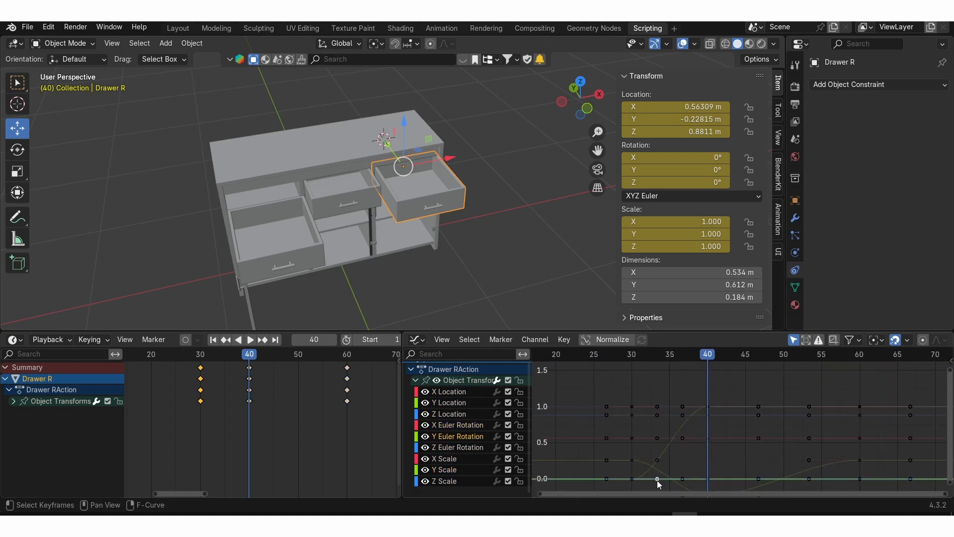
pyautogui.doubleClick(657, 480)
pyautogui.moveTo(674, 421); pyautogui.dragTo(654, 403, button='middle')
pyautogui.scroll(4, 606, 460)
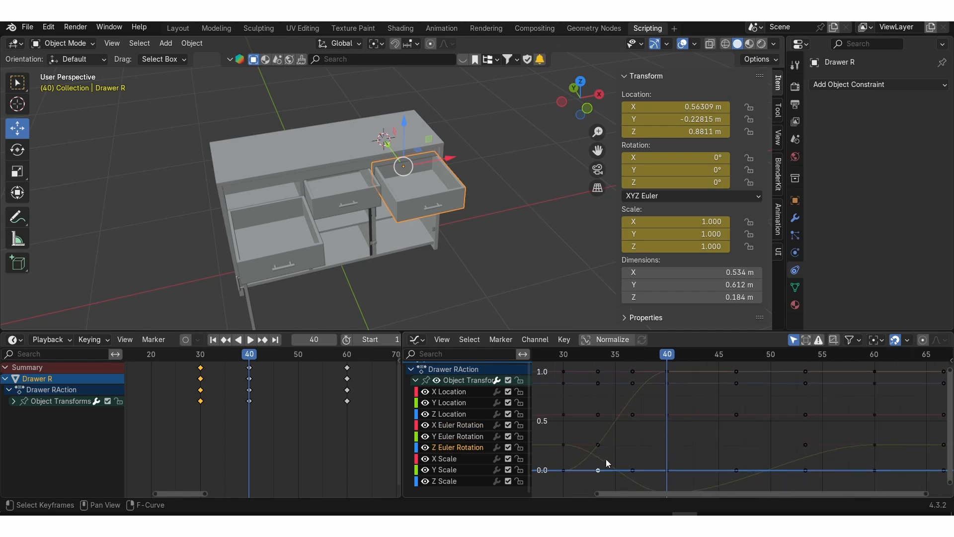
pyautogui.moveTo(606, 463); pyautogui.dragTo(640, 457, button='middle')
pyautogui.click(637, 457)
pyautogui.click(637, 457)
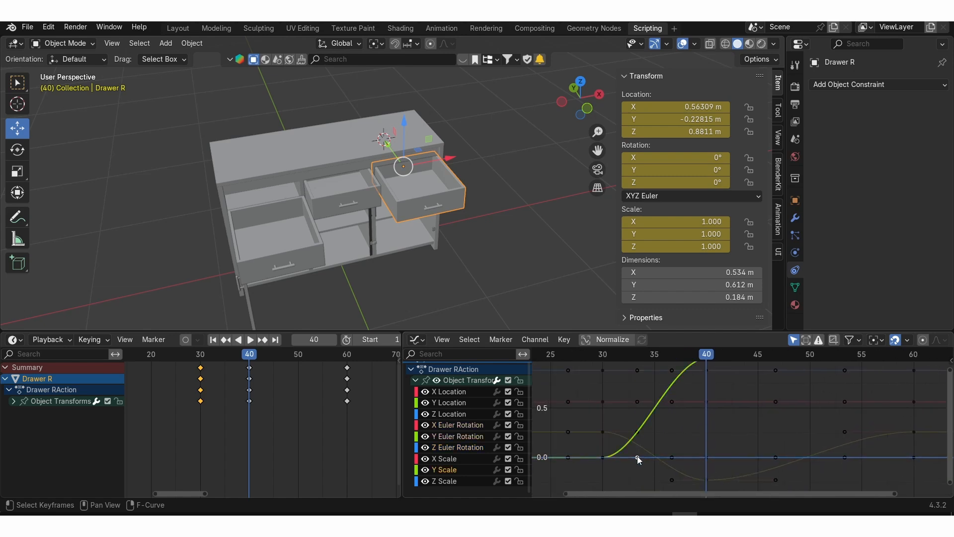
pyautogui.press('g')
pyautogui.click(598, 385)
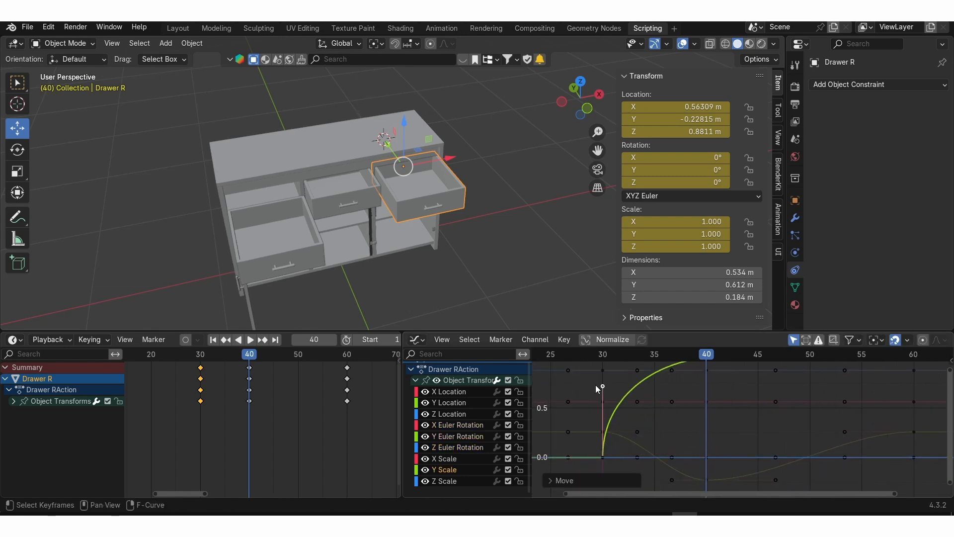
# Lengthen the incoming handle of the right drawer's Y Scale key at frame 40 to about frame 34
pyautogui.moveTo(641, 369); pyautogui.dragTo(637, 426, button='middle')
pyautogui.scroll(-2, 645, 424)
pyautogui.moveTo(677, 416); pyautogui.dragTo(654, 417)
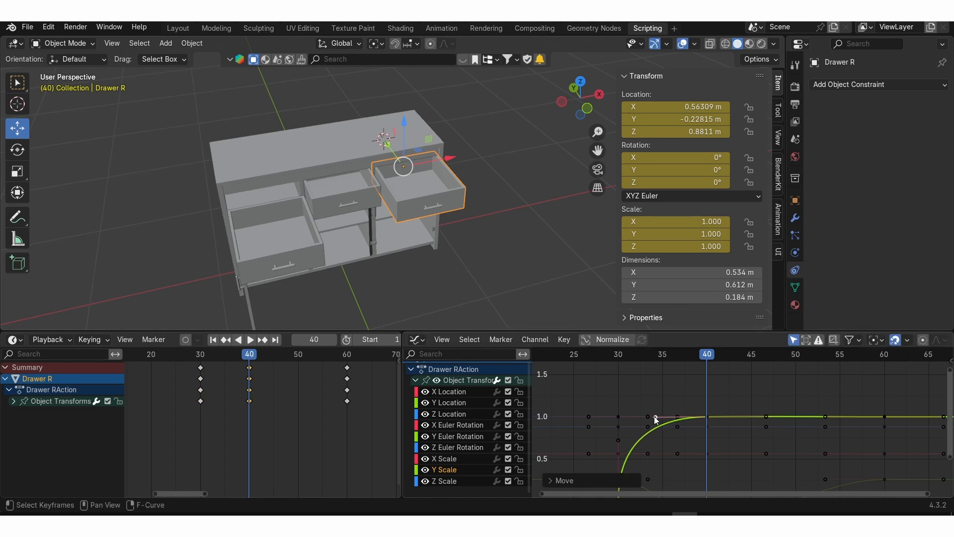
# On the right drawer's Y Location curve, stretch the frame 30 and frame 60 handles inward past frame 40
pyautogui.moveTo(652, 411); pyautogui.dragTo(648, 365, button='middle')
pyautogui.doubleClick(457, 403)
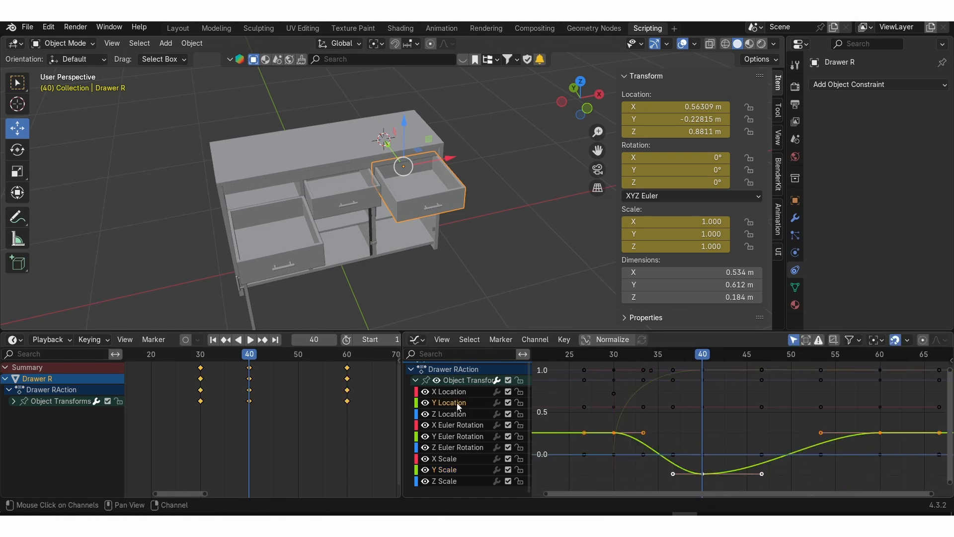
pyautogui.moveTo(661, 445); pyautogui.dragTo(646, 404, button='middle')
pyautogui.scroll(1, 626, 394)
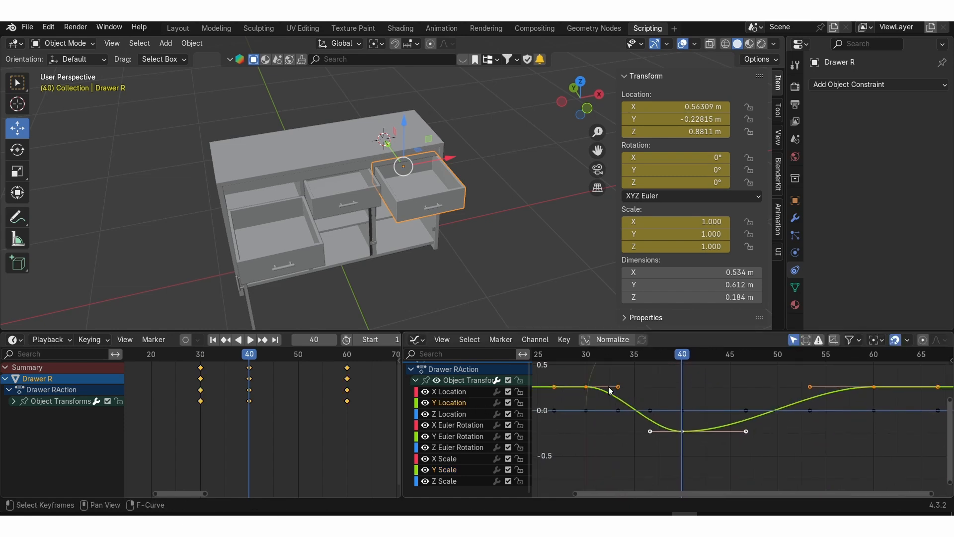
pyautogui.moveTo(619, 391); pyautogui.dragTo(693, 390)
pyautogui.click(809, 387)
pyautogui.moveTo(809, 387); pyautogui.dragTo(706, 387)
# Scale out the handles of the Y Location key at frame 40 to about frames 29 and 62, and play the motion
pyautogui.moveTo(628, 427); pyautogui.dragTo(768, 440)
pyautogui.press('s')
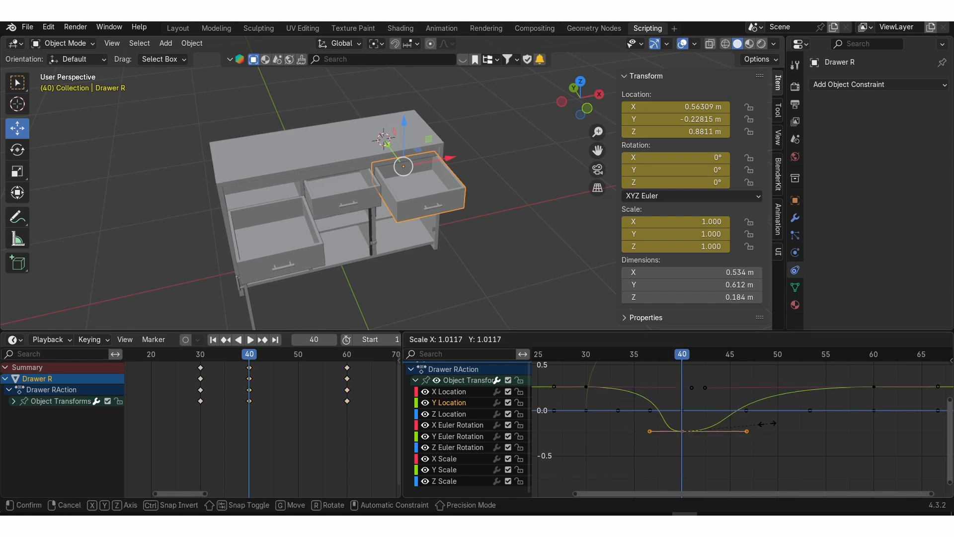
pyautogui.click(604, 366)
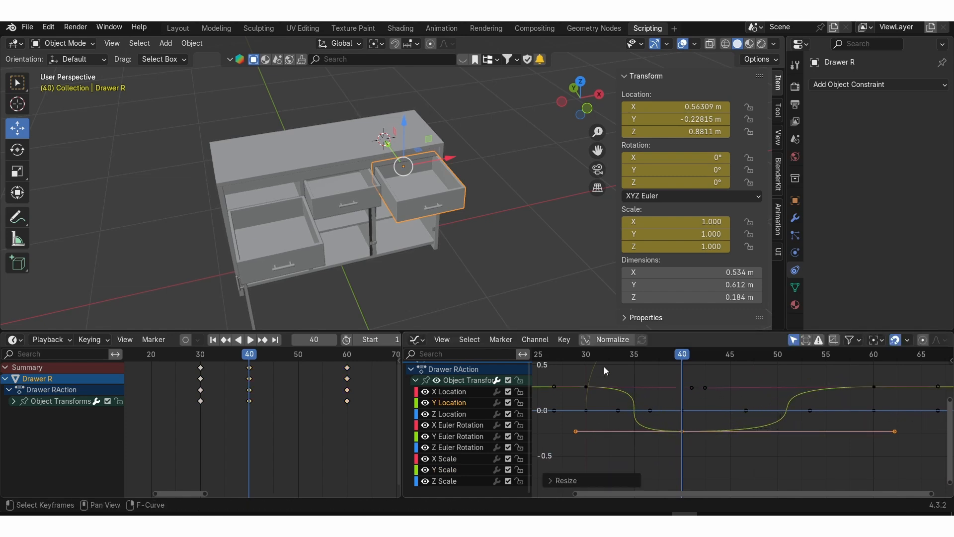
pyautogui.press('space')
pyautogui.press('space')
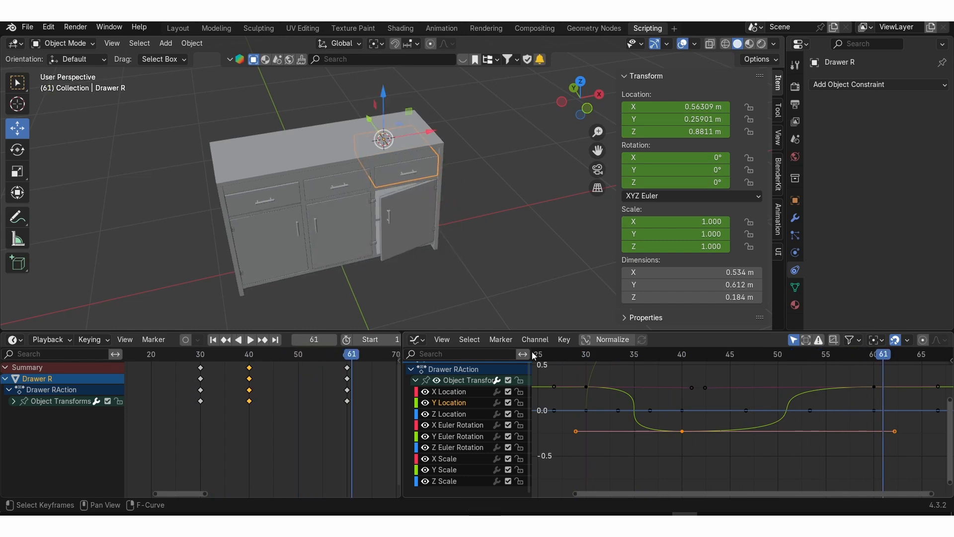
# At frame 29, lower the right drawer along Z to about -2.77 m, out of sight below the cabinet, and keyframe it
pyautogui.moveTo(301, 234); pyautogui.dragTo(343, 208, button='middle')
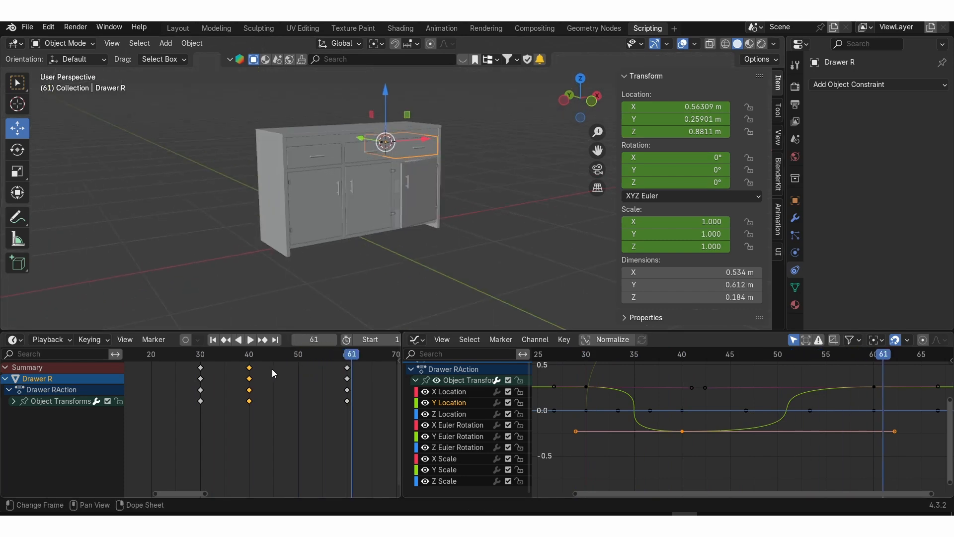
pyautogui.scroll(-2, 273, 369)
pyautogui.press('space')
pyautogui.click(219, 367)
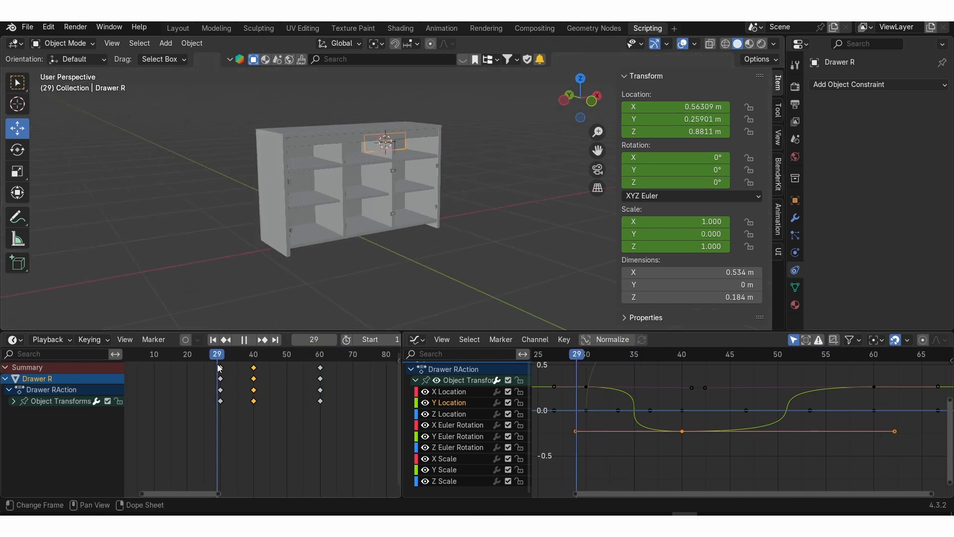
pyautogui.scroll(-4, 401, 157)
pyautogui.moveTo(400, 157); pyautogui.dragTo(422, 154, button='middle')
pyautogui.press('g')
pyautogui.press('z')
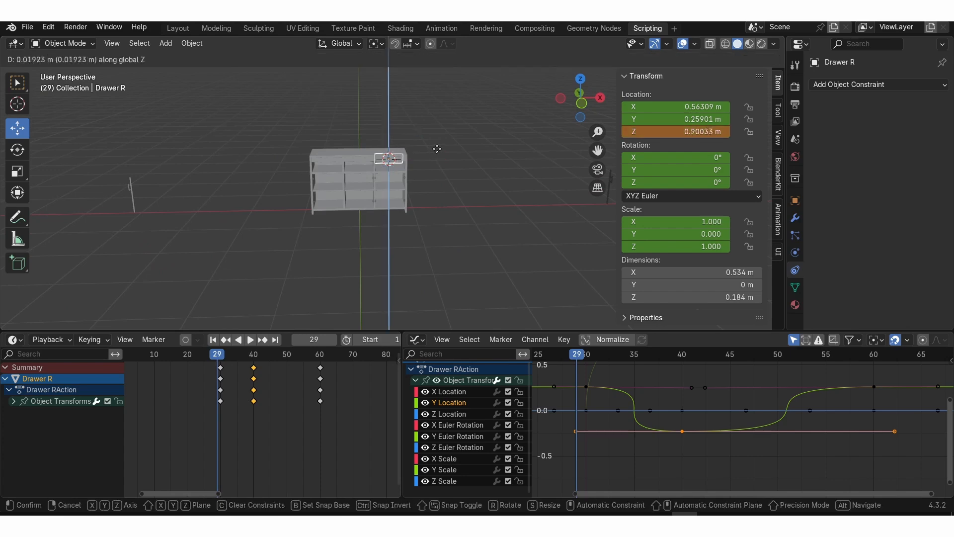
pyautogui.click(425, 287)
pyautogui.press('i')
pyautogui.click(468, 248)
# Play the animation from frame 29 to review the cabinet's door and drawer motion from an angle
pyautogui.scroll(2, 427, 231)
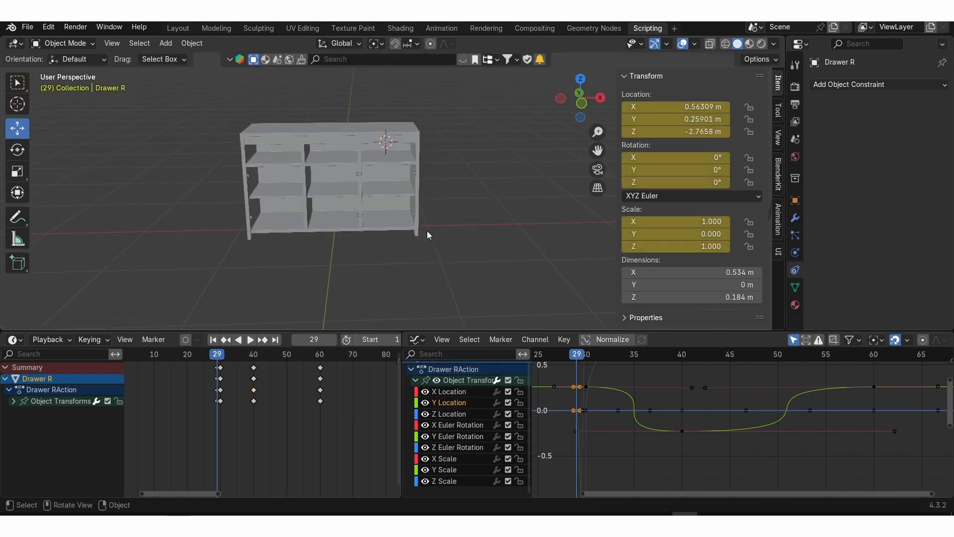
pyautogui.scroll(3, 427, 231)
pyautogui.moveTo(427, 230)
pyautogui.mouseDown(button='middle')
pyautogui.moveTo(407, 223)
pyautogui.moveTo(415, 222)
pyautogui.mouseUp(button='middle')
pyautogui.scroll(-2, 415, 223)
pyautogui.press('space')
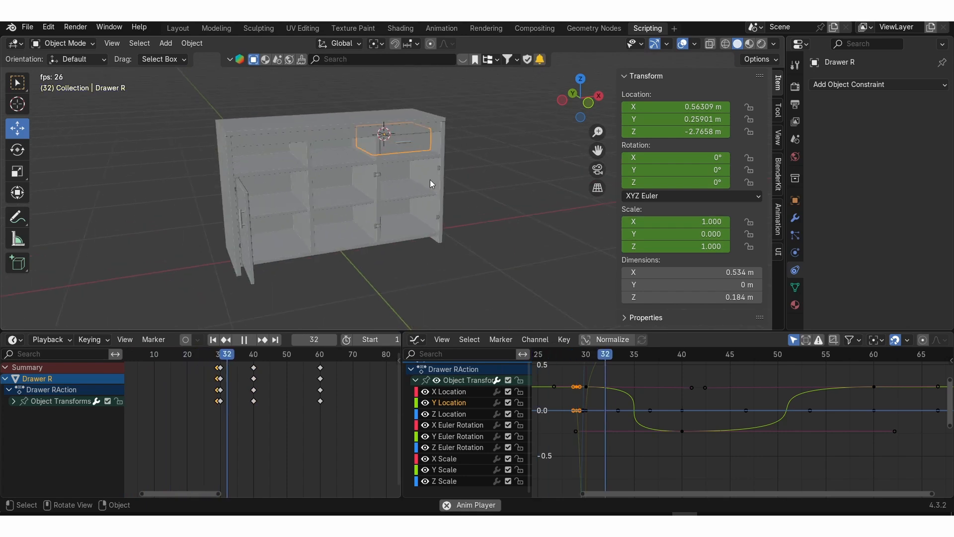
pyautogui.press('space')
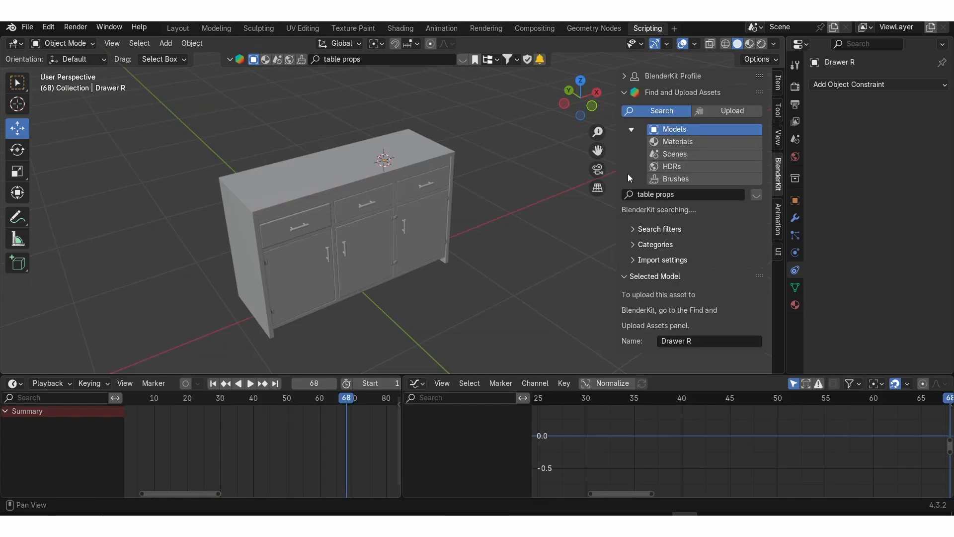
# Hide the sidebar, add a cube and scale it down to a small block
pyautogui.press('n')
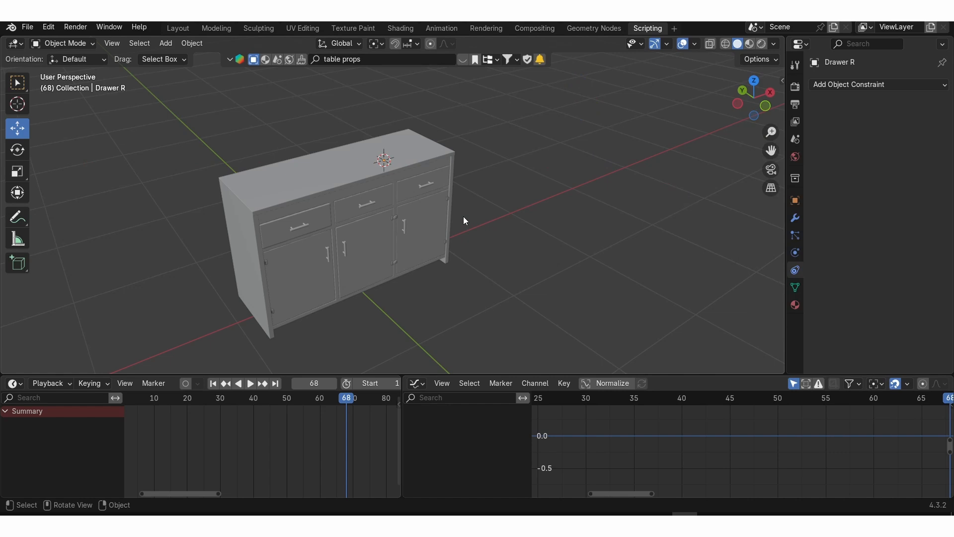
pyautogui.moveTo(463, 210)
pyautogui.keyDown('shift'); pyautogui.mouseDown(button='middle')
pyautogui.moveTo(562, 203)
pyautogui.moveTo(457, 207)
pyautogui.mouseUp(button='middle'); pyautogui.keyUp('shift')
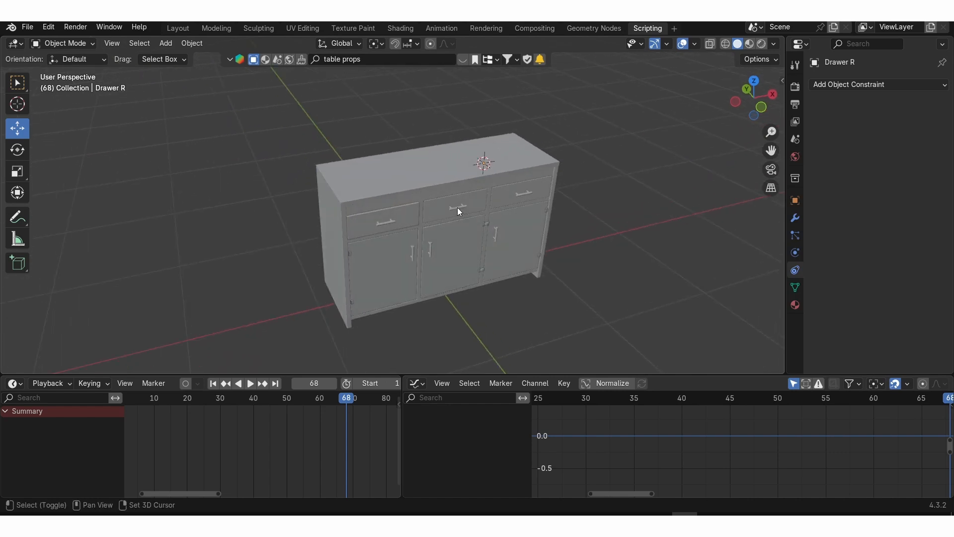
pyautogui.hotkey('shift', 'a')
pyautogui.moveTo(440, 221)
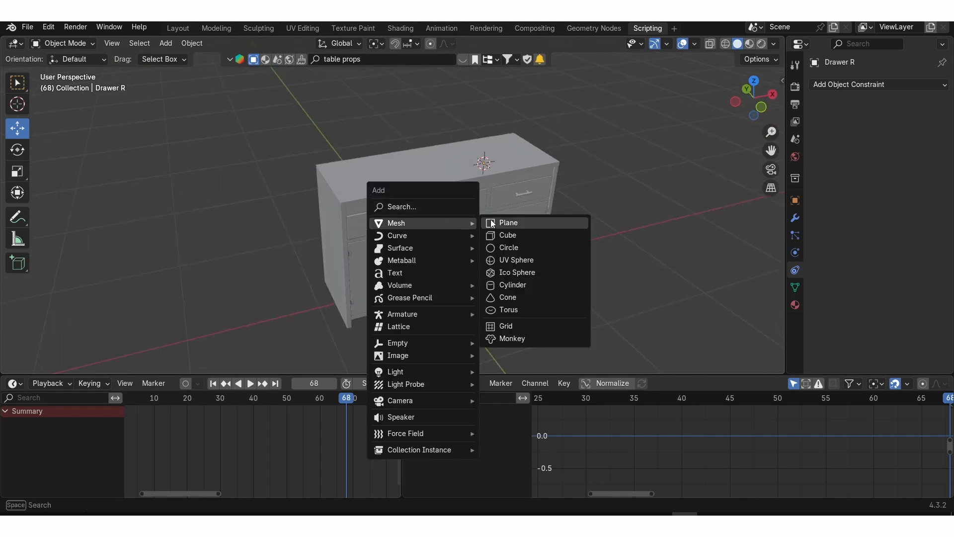
pyautogui.click(511, 236)
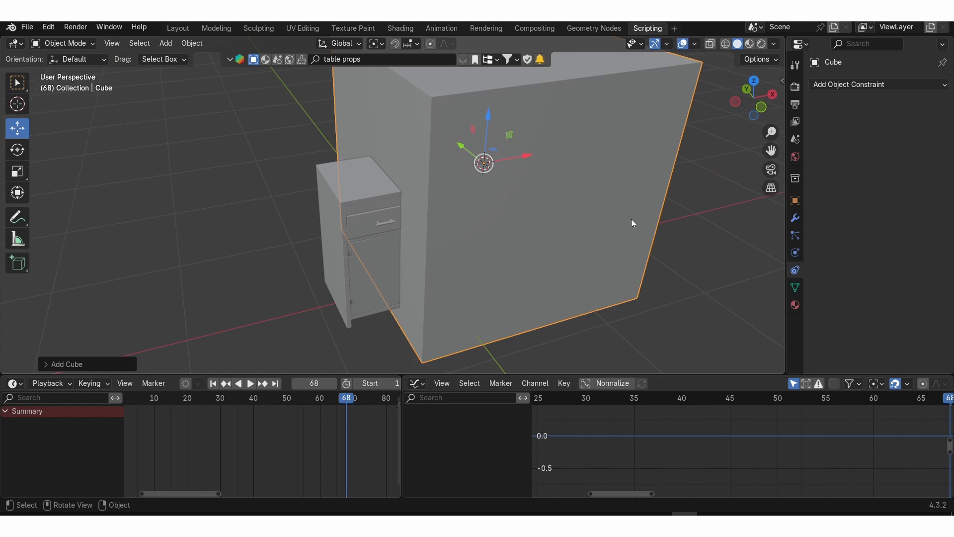
pyautogui.press('s')
pyautogui.click(487, 173)
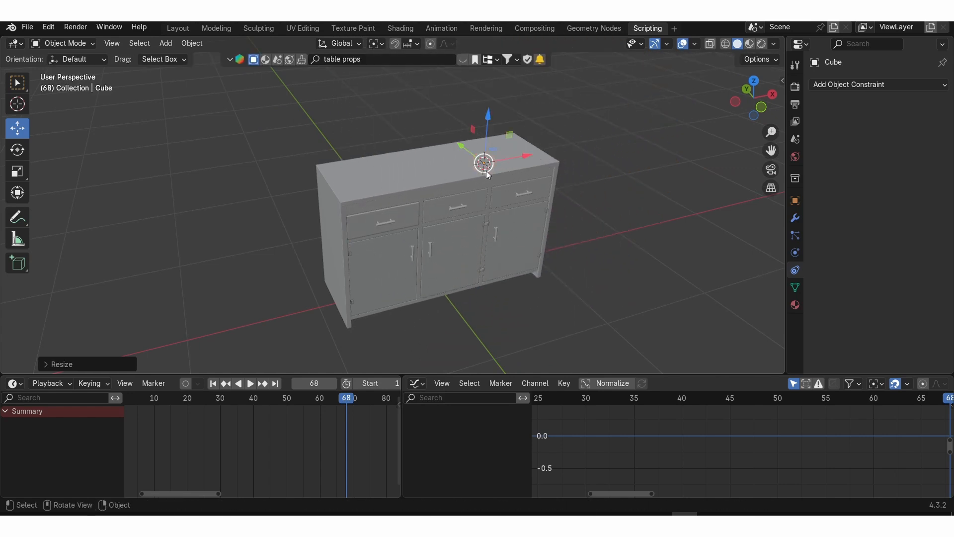
# Move the small cube in front view to just above the cabinet top, over the left drawer
pyautogui.press('KP_3')
pyautogui.press('KP_1')
pyautogui.press('g')
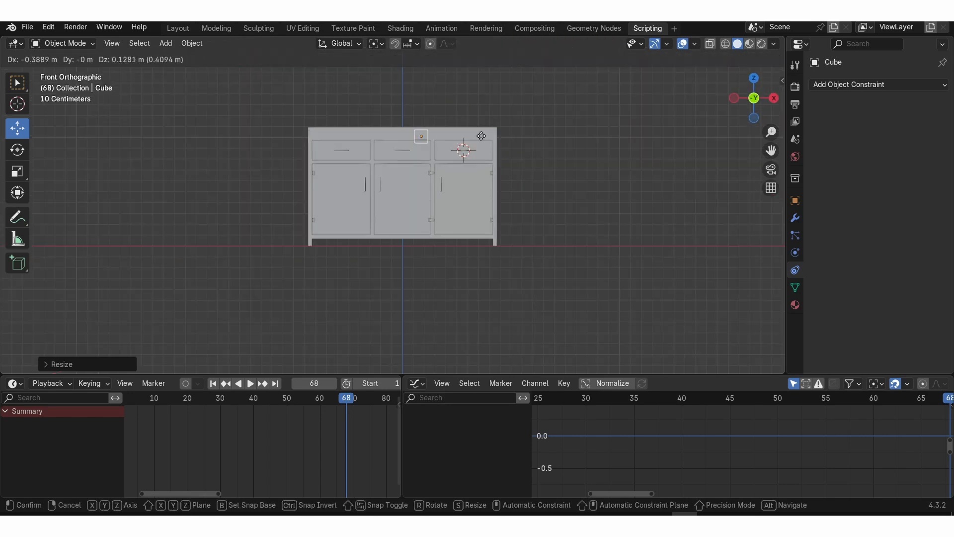
pyautogui.click(433, 129)
pyautogui.keyDown('shift'); pyautogui.moveTo(380, 142); pyautogui.dragTo(461, 181, button='middle'); pyautogui.keyUp('shift')
pyautogui.scroll(7, 465, 183)
pyautogui.keyDown('shift'); pyautogui.moveTo(485, 129); pyautogui.dragTo(307, 286, button='middle'); pyautogui.keyUp('shift')
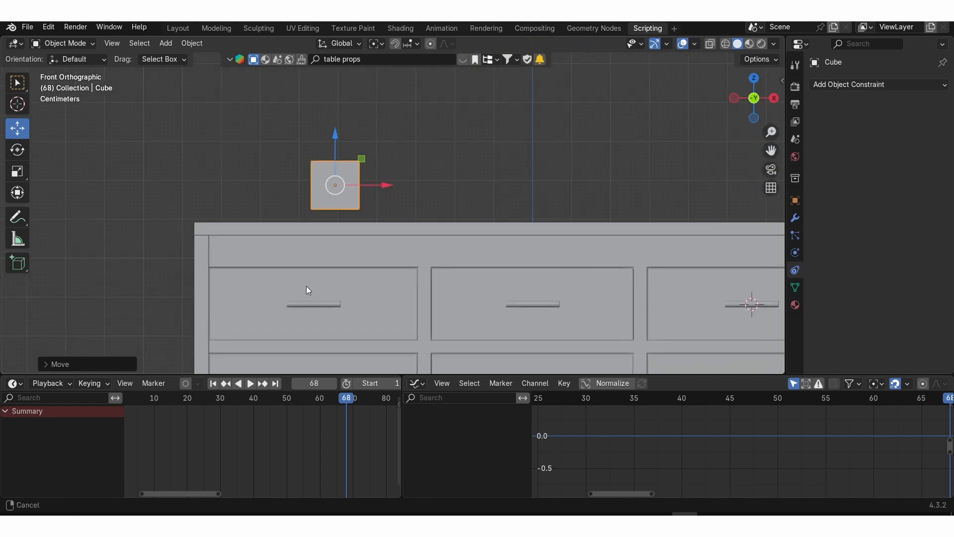
# Lower the cube along Z until it rests on the cabinet top
pyautogui.scroll(3, 409, 207)
pyautogui.press('g')
pyautogui.press('z')
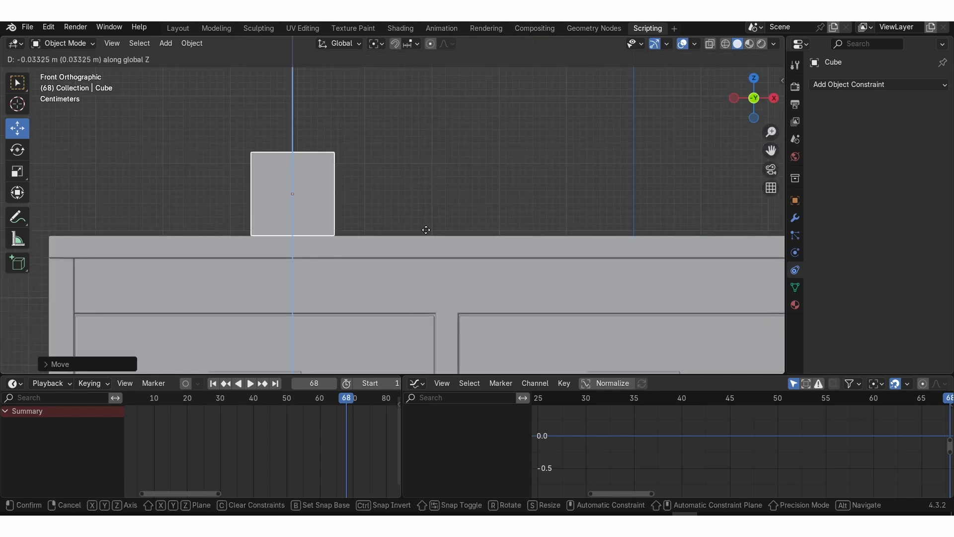
pyautogui.click(425, 229)
pyautogui.scroll(-4, 396, 213)
pyautogui.moveTo(396, 213); pyautogui.dragTo(476, 218, button='middle')
pyautogui.press('g')
pyautogui.rightClick(445, 236)
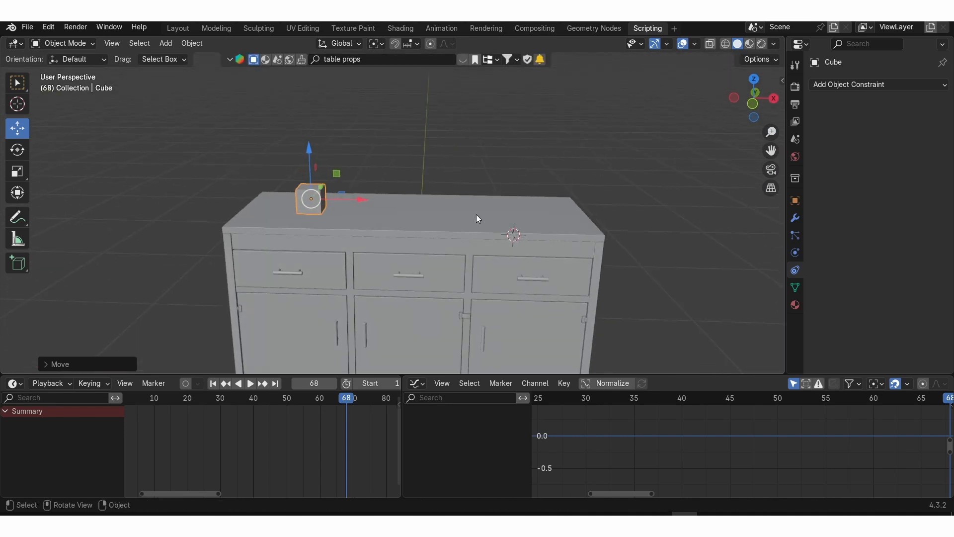
# Add a cylinder, shade it auto smooth and scale it down to less than the cabinet's depth
pyautogui.hotkey('shift', 'a')
pyautogui.moveTo(476, 214)
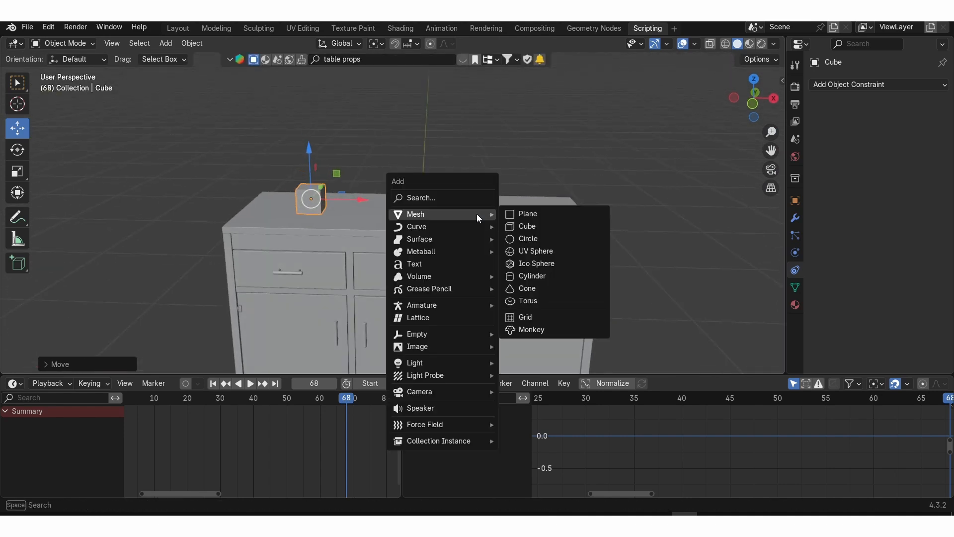
pyautogui.click(531, 276)
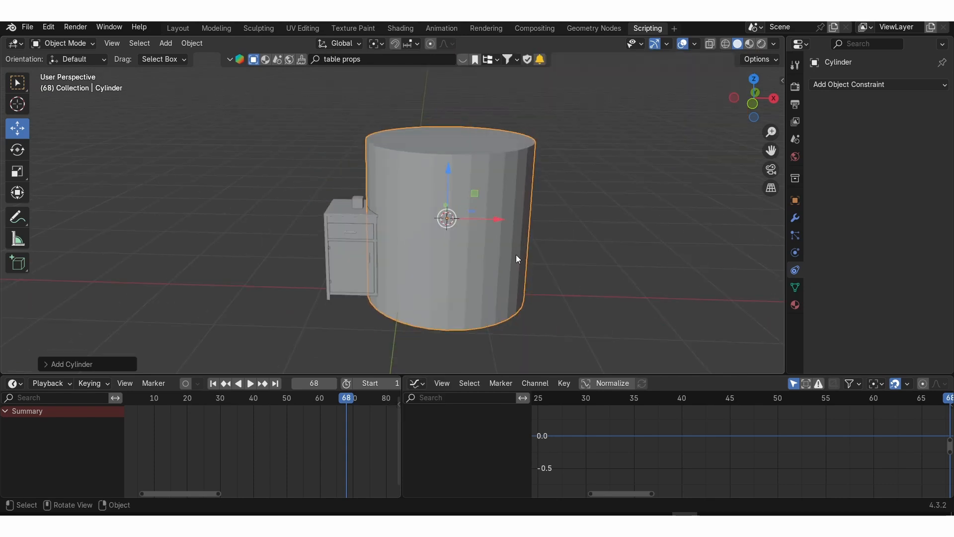
pyautogui.scroll(-3, 516, 254)
pyautogui.rightClick(492, 199)
pyautogui.click(460, 199)
pyautogui.press('s')
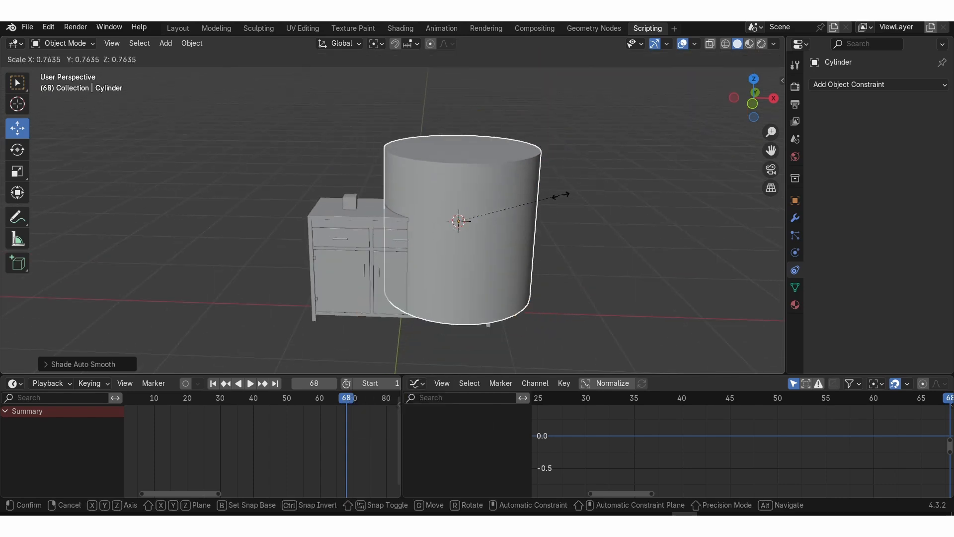
pyautogui.click(481, 225)
# Raise the cylinder along Z in front view to the level of the cabinet top, above the right drawer
pyautogui.press('KP_3')
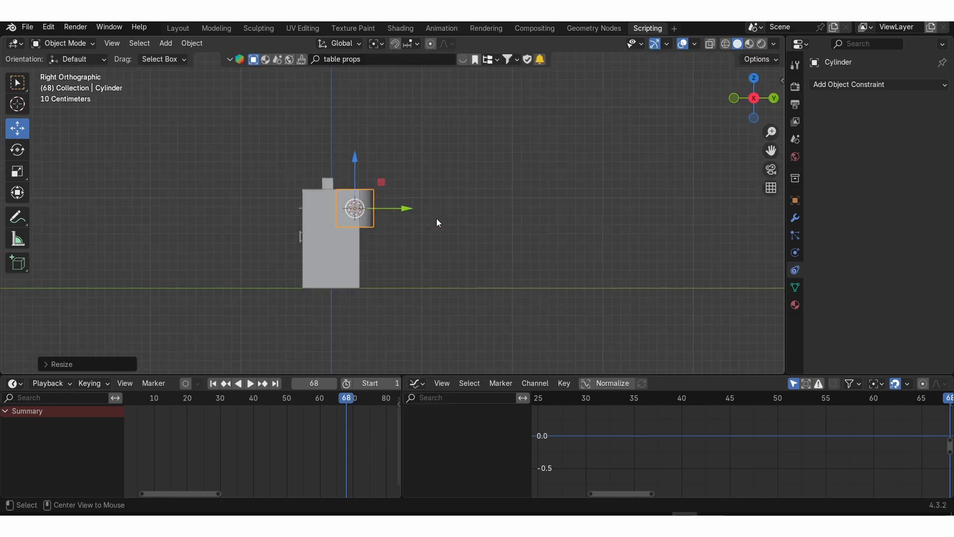
pyautogui.press('KP_1')
pyautogui.press('g')
pyautogui.press('z')
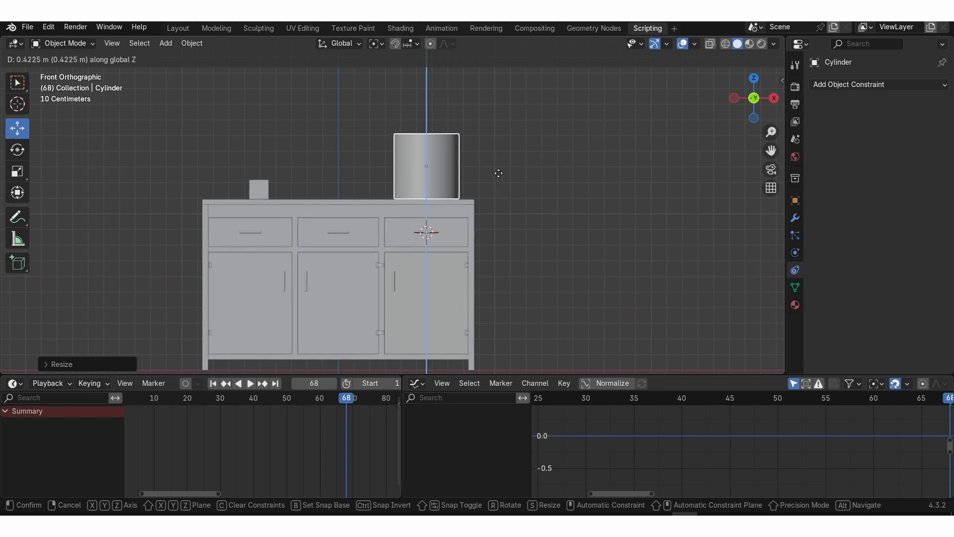
pyautogui.keyDown('alt'); pyautogui.scroll(4, 498, 173); pyautogui.keyUp('alt')
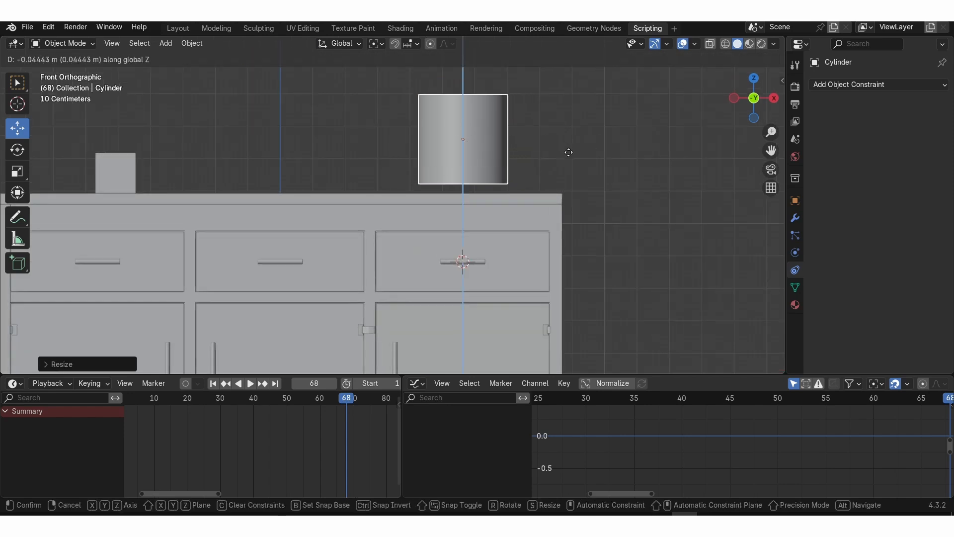
pyautogui.click(569, 153)
# Reshape the cylinder into a narrower, taller form by scaling it overall and along Z, and set it on the cabinet top
pyautogui.press('s')
pyautogui.press('z')
pyautogui.click(611, 149)
pyautogui.press('s')
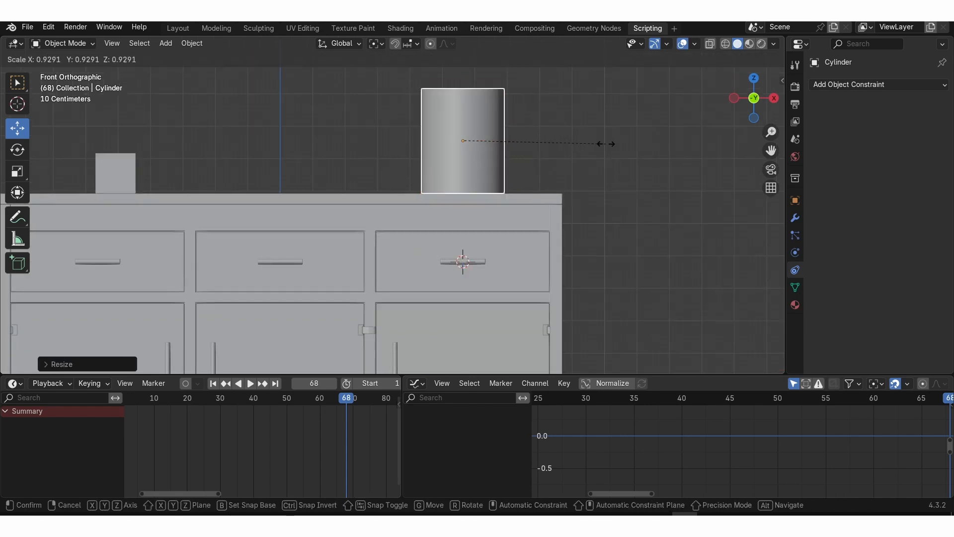
pyautogui.click(576, 150)
pyautogui.press('s')
pyautogui.press('z')
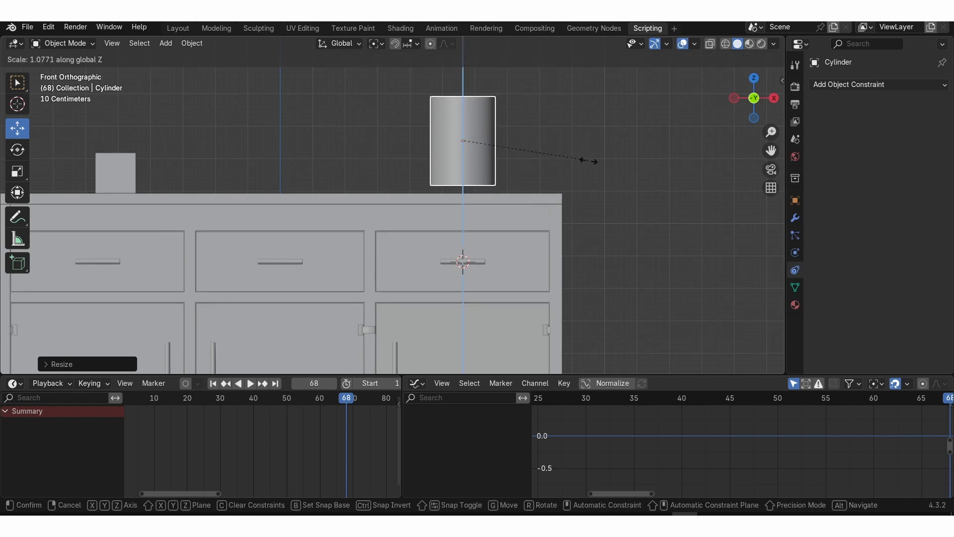
pyautogui.click(588, 160)
pyautogui.press('g')
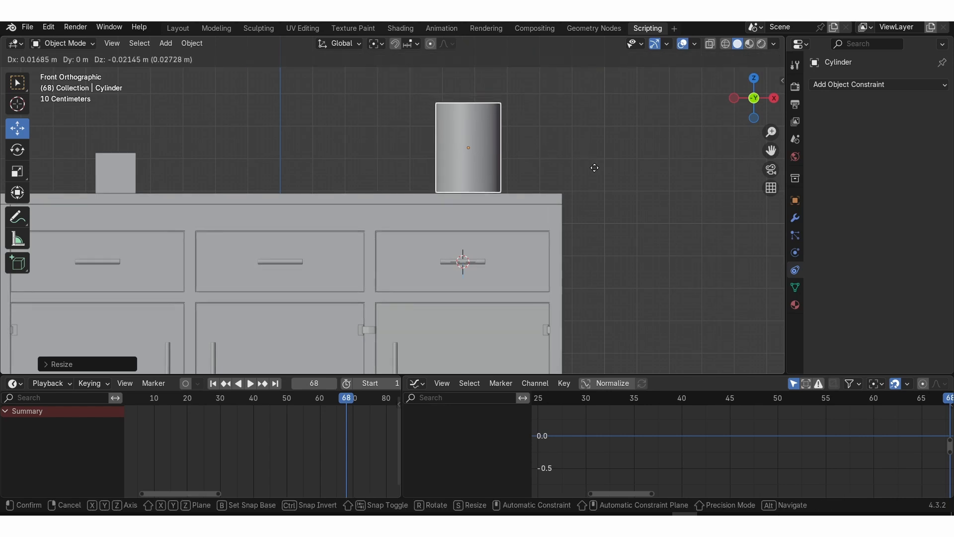
pyautogui.click(596, 168)
# Move the cylinder along Y in top view from the back edge toward the middle of the cabinet top
pyautogui.press('KP_7')
pyautogui.scroll(-3, 556, 187)
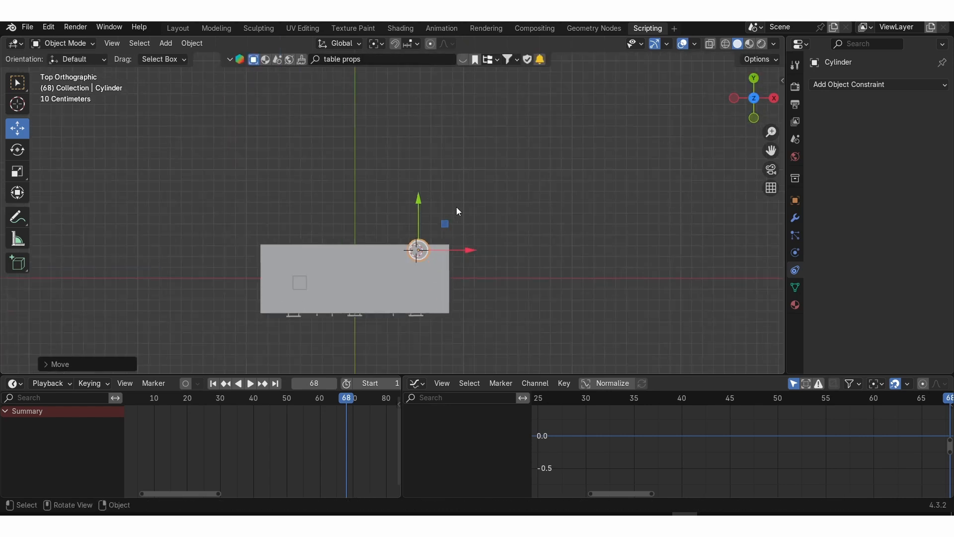
pyautogui.press('g')
pyautogui.press('y')
pyautogui.click(424, 231)
pyautogui.moveTo(424, 235); pyautogui.dragTo(514, 166, button='middle')
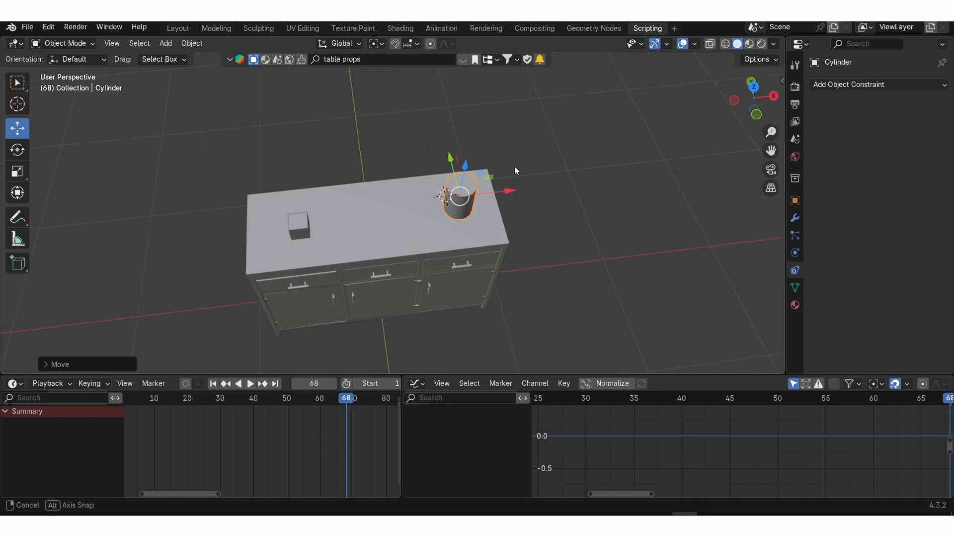
# Add a cone, shade it auto smooth and scale it down in front view to slightly narrower than a drawer
pyautogui.hotkey('shift', 'a')
pyautogui.moveTo(524, 154)
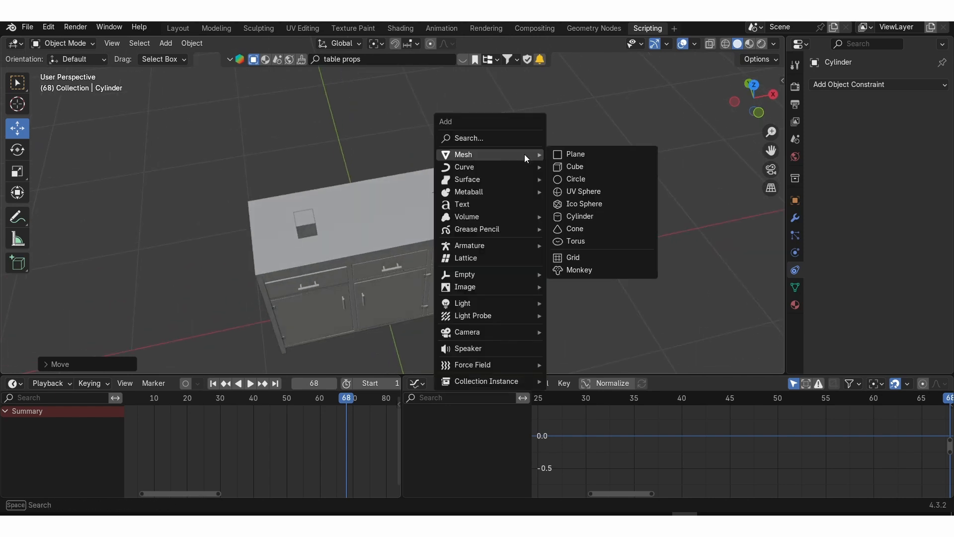
pyautogui.click(592, 228)
pyautogui.scroll(-3, 585, 231)
pyautogui.rightClick(473, 261)
pyautogui.click(473, 260)
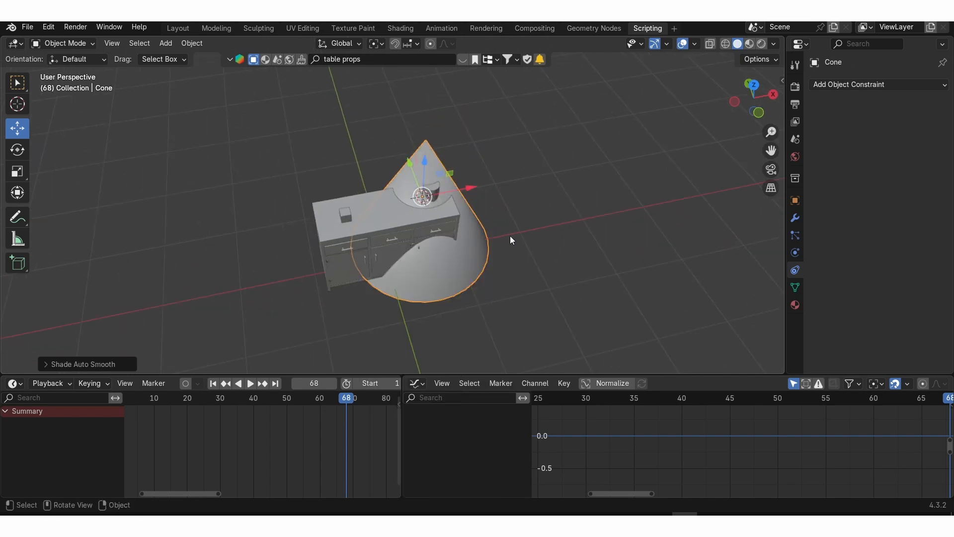
pyautogui.press('KP_3')
pyautogui.press('KP_1')
pyautogui.press('s')
pyautogui.click(479, 198)
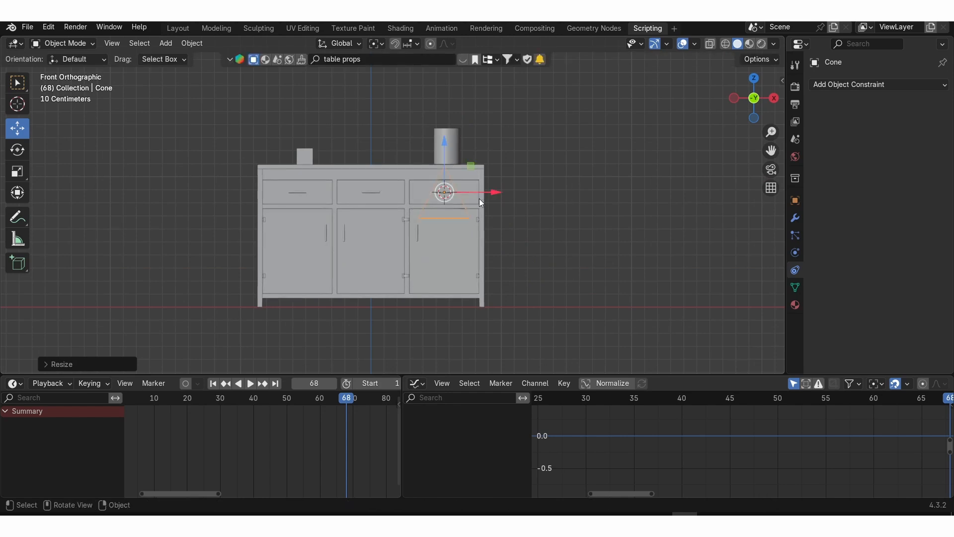
# Move the cone above the cabinet, scale it down further and set it on the cabinet top just beside the cube in front view
pyautogui.press('g')
pyautogui.click(407, 146)
pyautogui.scroll(5, 409, 146)
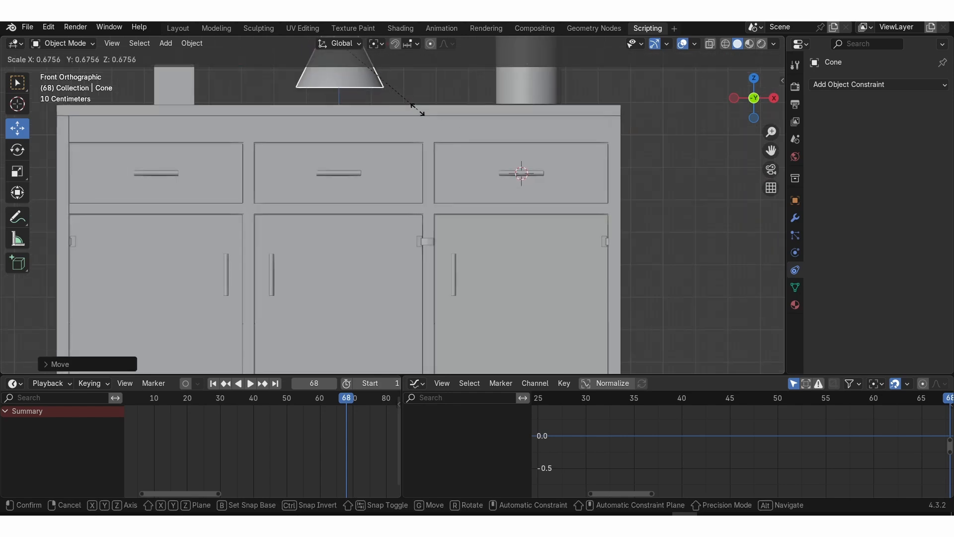
pyautogui.scroll(-1, 505, 178)
pyautogui.keyDown('shift'); pyautogui.moveTo(506, 179); pyautogui.dragTo(515, 188, button='middle'); pyautogui.keyUp('shift')
pyautogui.press('g')
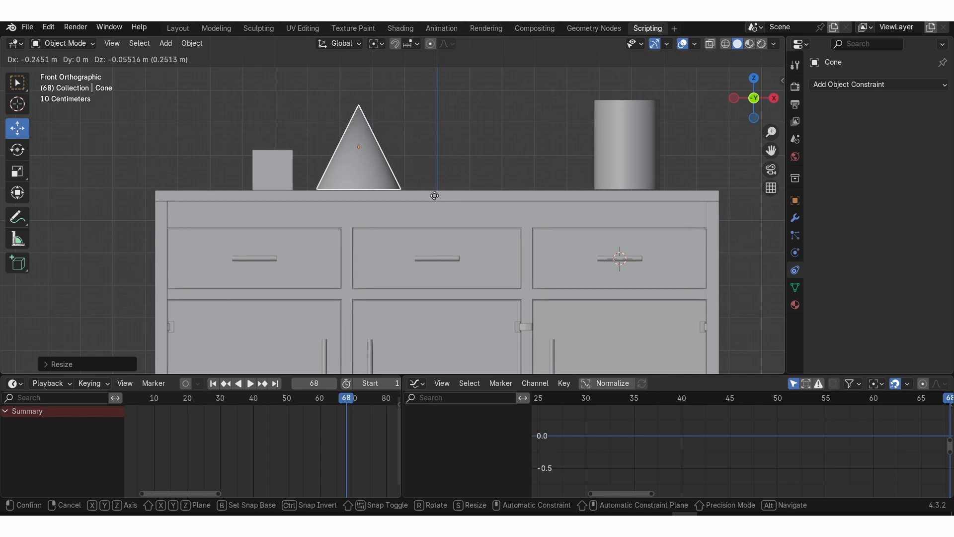
pyautogui.click(441, 194)
# Move the cone along Y in top view toward the middle of the cabinet top's depth
pyautogui.press('KP_7')
pyautogui.press('g')
pyautogui.press('y')
pyautogui.click(388, 219)
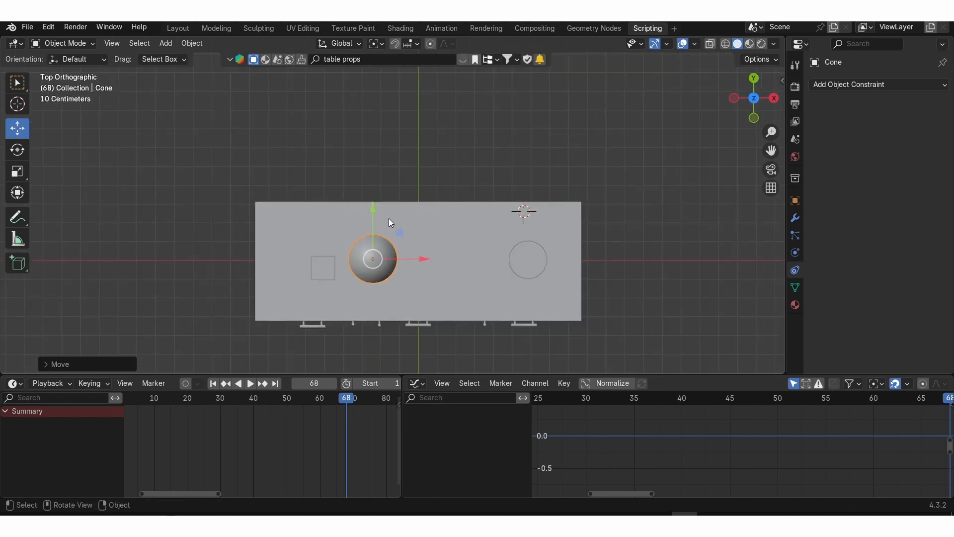
# Add a UV sphere and shade it auto smooth
pyautogui.moveTo(389, 219); pyautogui.dragTo(484, 172, button='middle')
pyautogui.hotkey('shift', 'a')
pyautogui.moveTo(509, 163)
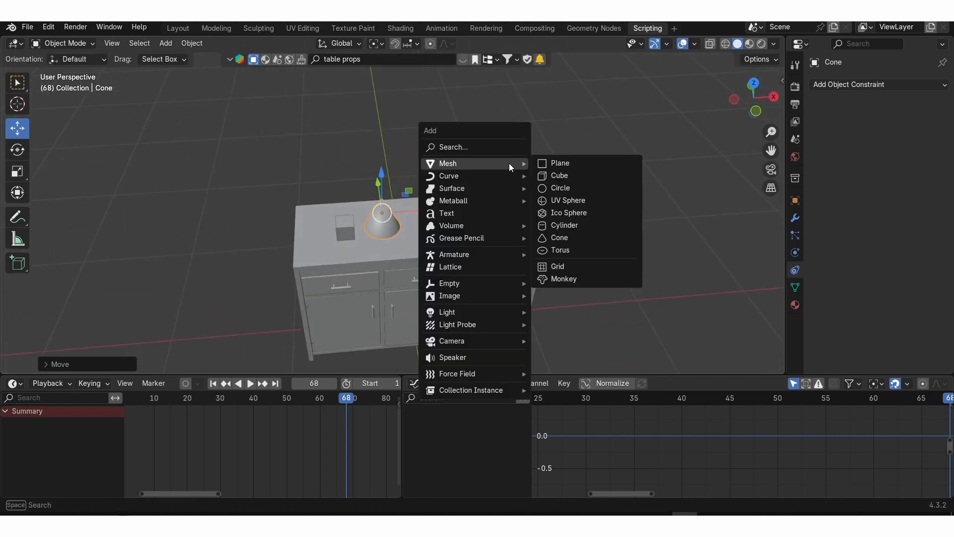
pyautogui.click(569, 200)
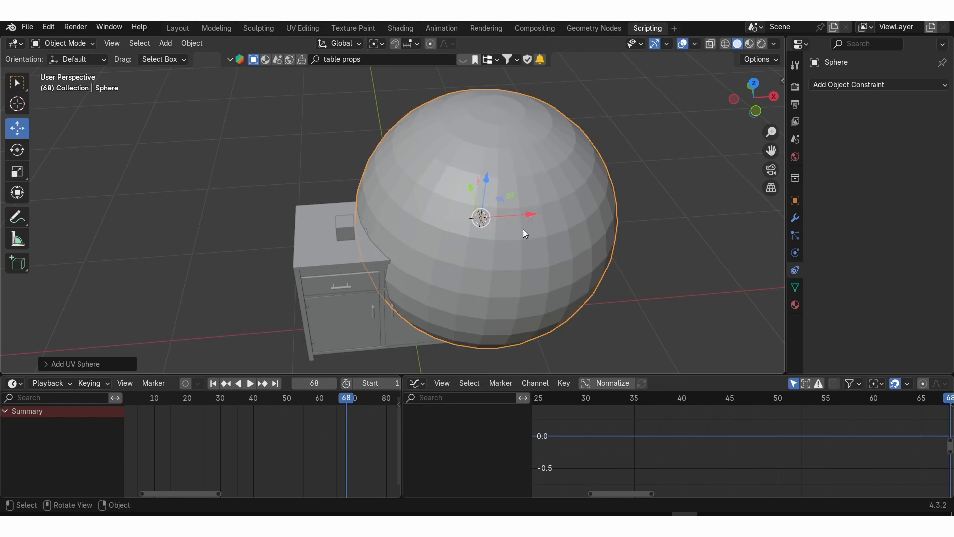
pyautogui.rightClick(522, 229)
pyautogui.click(523, 229)
# Scale the sphere down in front view and set it on the cabinet top between the cone and the cylinder
pyautogui.press('KP_1')
pyautogui.press('s')
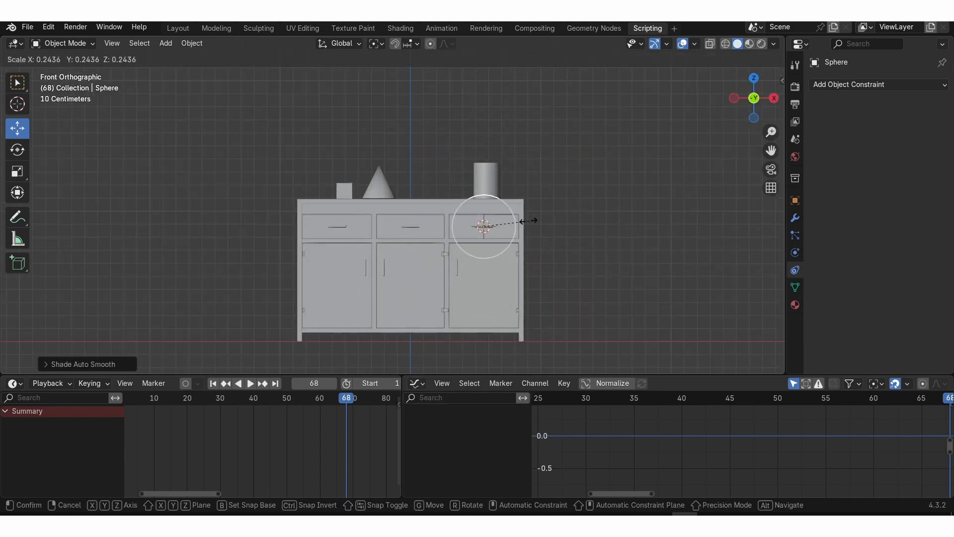
pyautogui.click(517, 224)
pyautogui.scroll(4, 505, 225)
pyautogui.press('g')
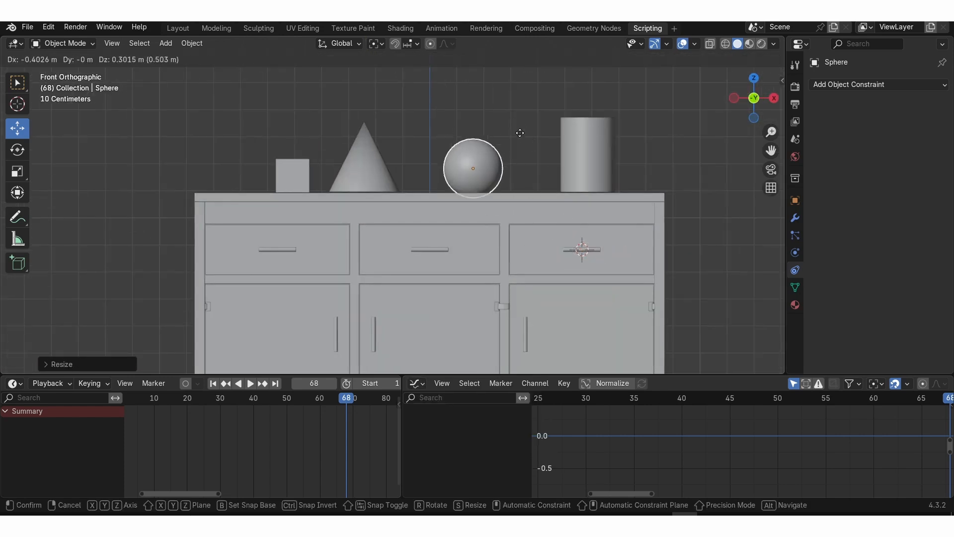
pyautogui.click(519, 127)
# Move the sphere in top view from the back edge toward the middle of the cabinet top
pyautogui.press('KP_7')
pyautogui.moveTo(467, 168); pyautogui.dragTo(489, 236)
pyautogui.scroll(-4, 462, 253)
pyautogui.moveTo(449, 261); pyautogui.dragTo(466, 158, button='middle')
pyautogui.scroll(3, 422, 186)
pyautogui.keyDown('shift'); pyautogui.moveTo(360, 228); pyautogui.dragTo(421, 188, button='middle'); pyautogui.keyUp('shift')
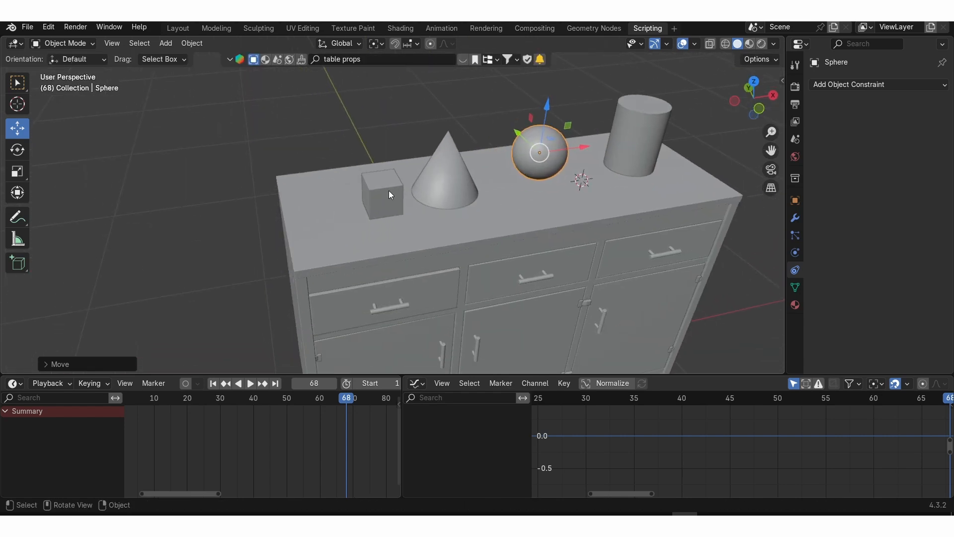
# Isolate the cube in local view and snap the 3D cursor to its bottom face
pyautogui.click(390, 194)
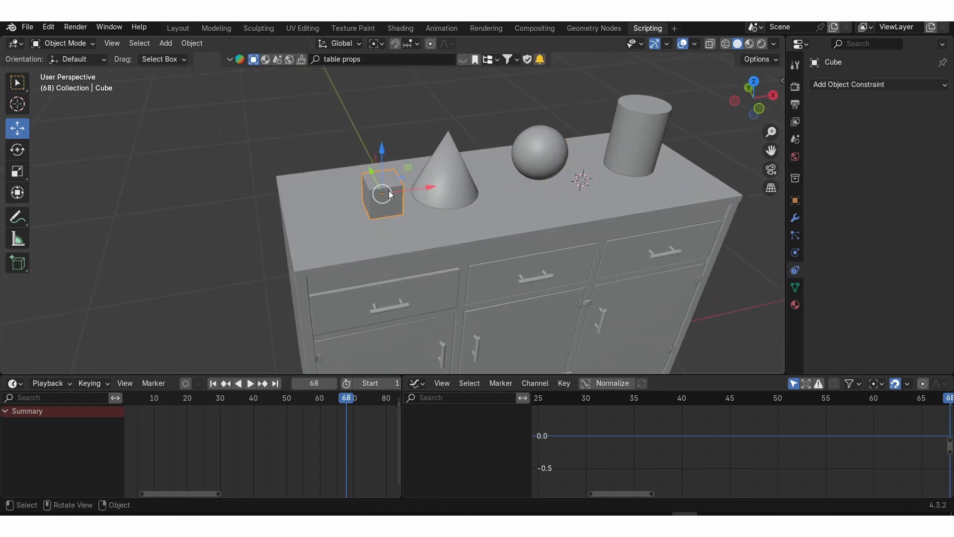
pyautogui.press('KP_Divide')
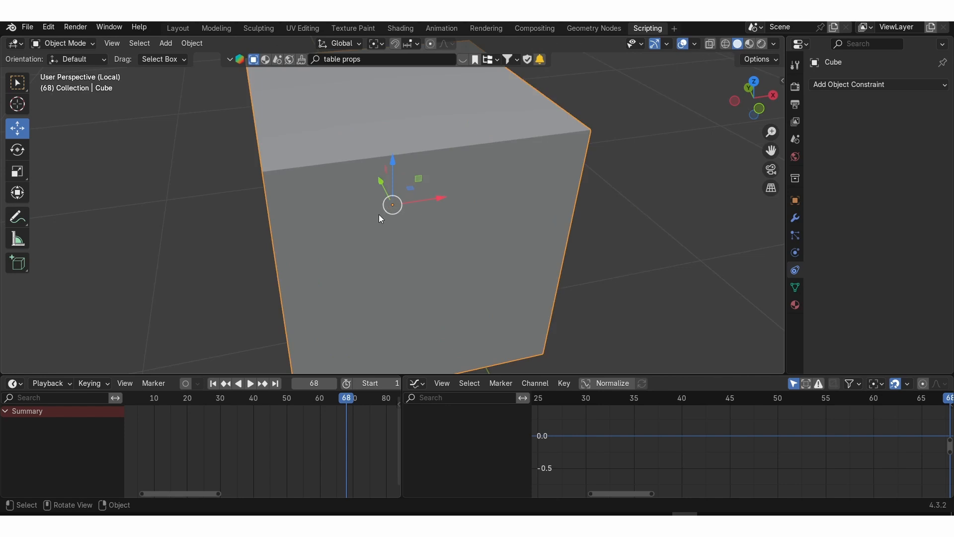
pyautogui.scroll(-3, 379, 213)
pyautogui.moveTo(379, 214)
pyautogui.mouseDown(button='middle')
pyautogui.moveTo(388, 148)
pyautogui.moveTo(392, 207)
pyautogui.mouseUp(button='middle')
pyautogui.scroll(-1, 393, 210)
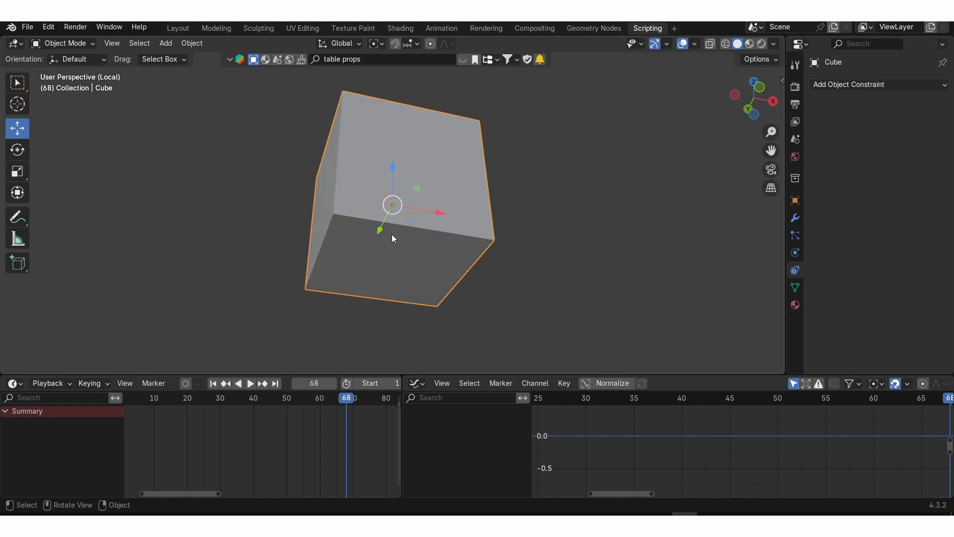
pyautogui.press('Tab')
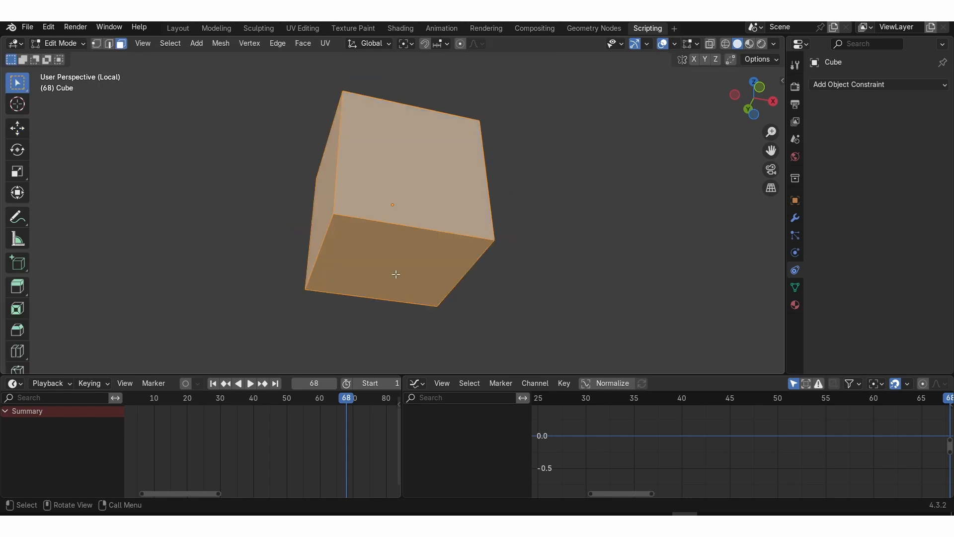
pyautogui.click(385, 268)
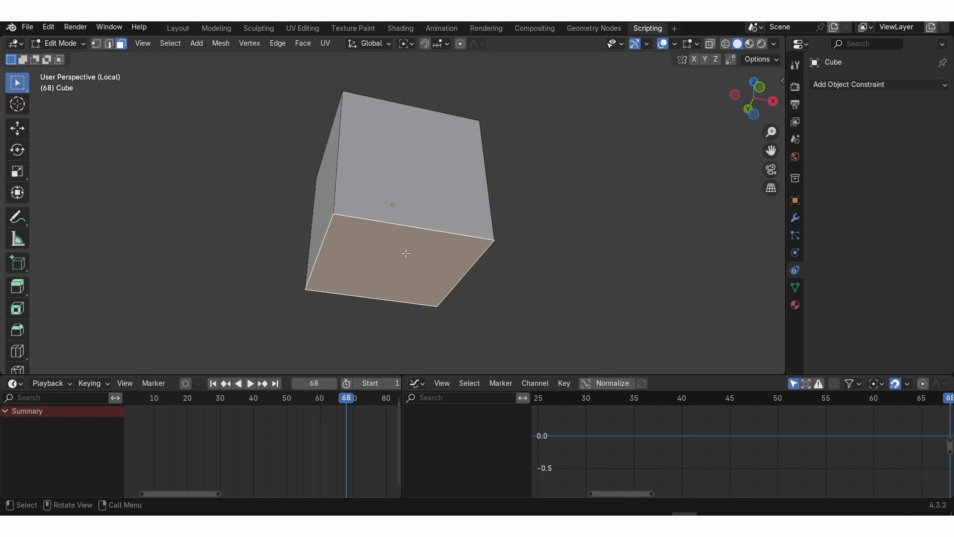
pyautogui.hotkey('shift', 's')
pyautogui.click(406, 323)
# Set the cube's origin to the 3D cursor and return to the full scene
pyautogui.press('Tab')
pyautogui.click(196, 44)
pyautogui.moveTo(217, 70)
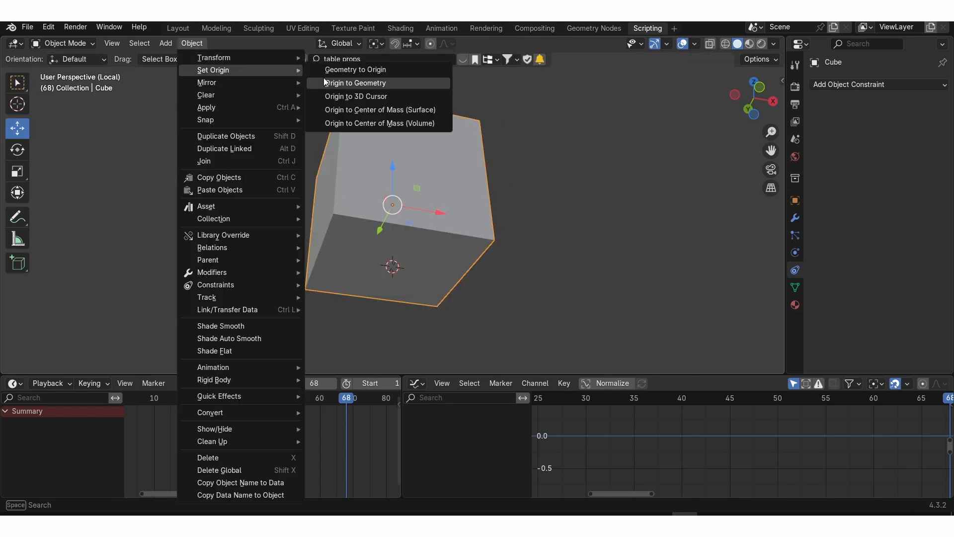
pyautogui.click(380, 93)
pyautogui.press('KP_Divide')
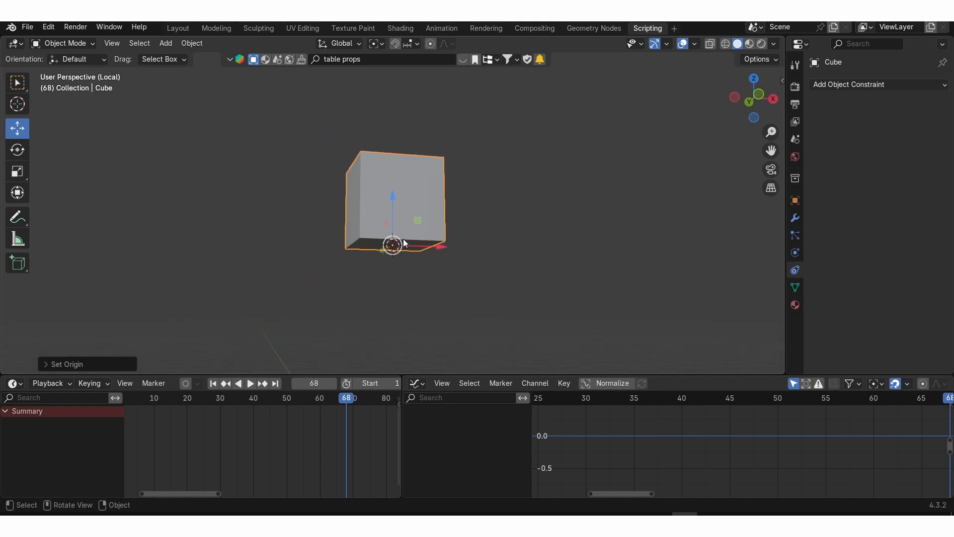
# Isolate the cone in local view and snap the 3D cursor to its circular base face
pyautogui.click(447, 186)
pyautogui.press('KP_Divide')
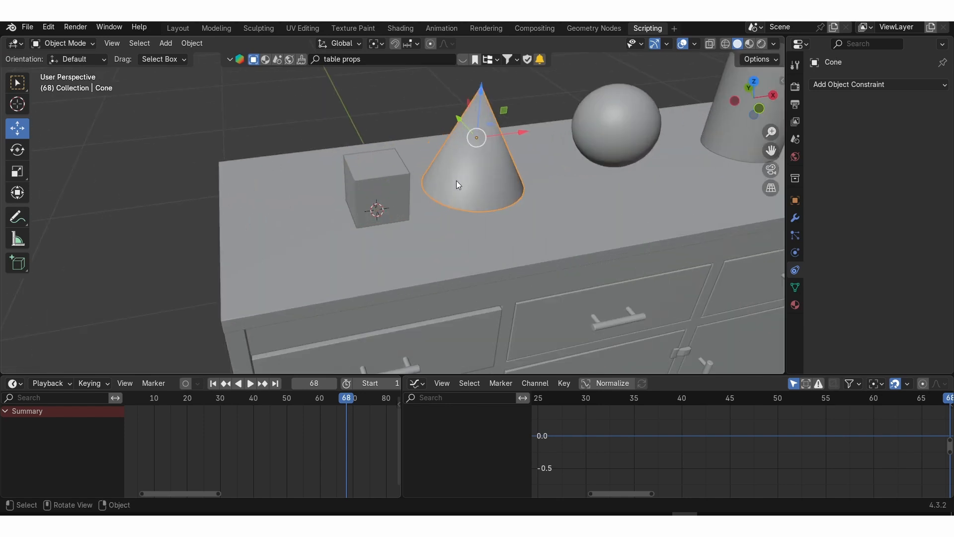
pyautogui.press('Tab')
pyautogui.moveTo(416, 219); pyautogui.dragTo(398, 130, button='middle')
pyautogui.scroll(-2, 404, 185)
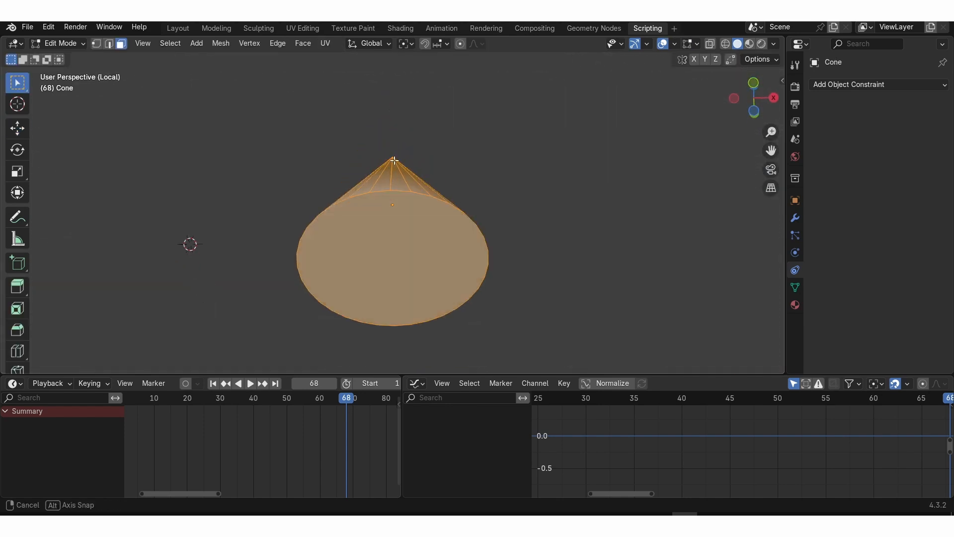
pyautogui.click(397, 249)
pyautogui.hotkey('shift', 's')
pyautogui.click(387, 353)
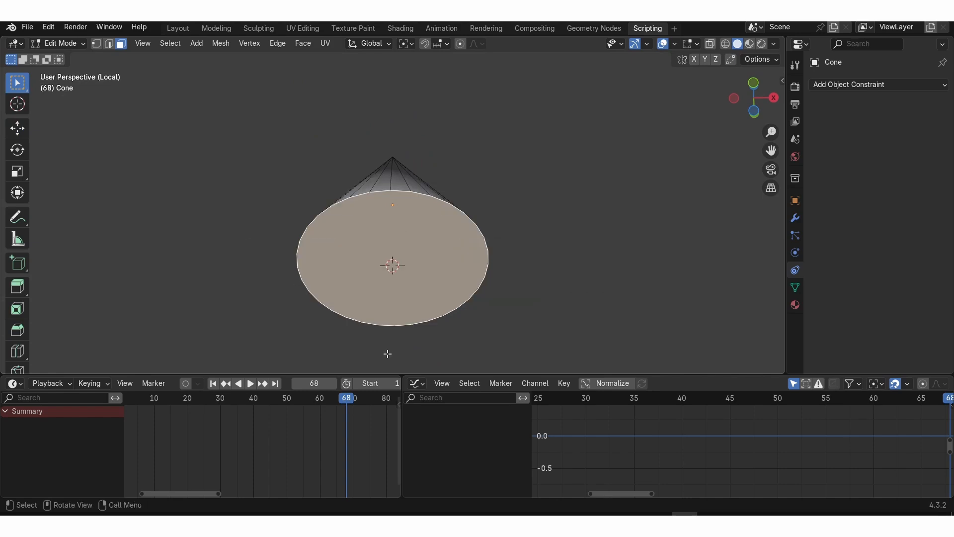
# Set the cone's origin to the 3D cursor and leave local view
pyautogui.press('Tab')
pyautogui.click(185, 43)
pyautogui.moveTo(213, 66)
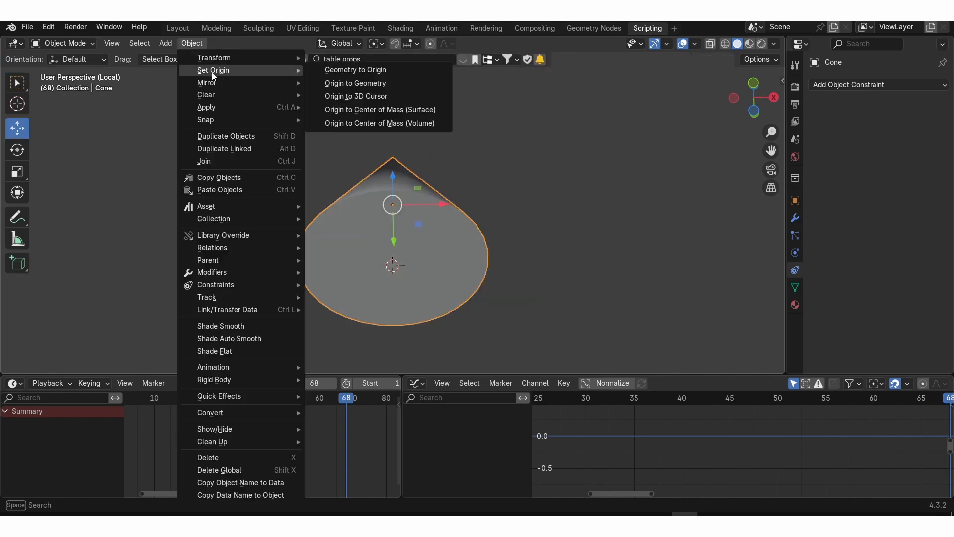
pyautogui.click(374, 94)
pyautogui.press('KP_Divide')
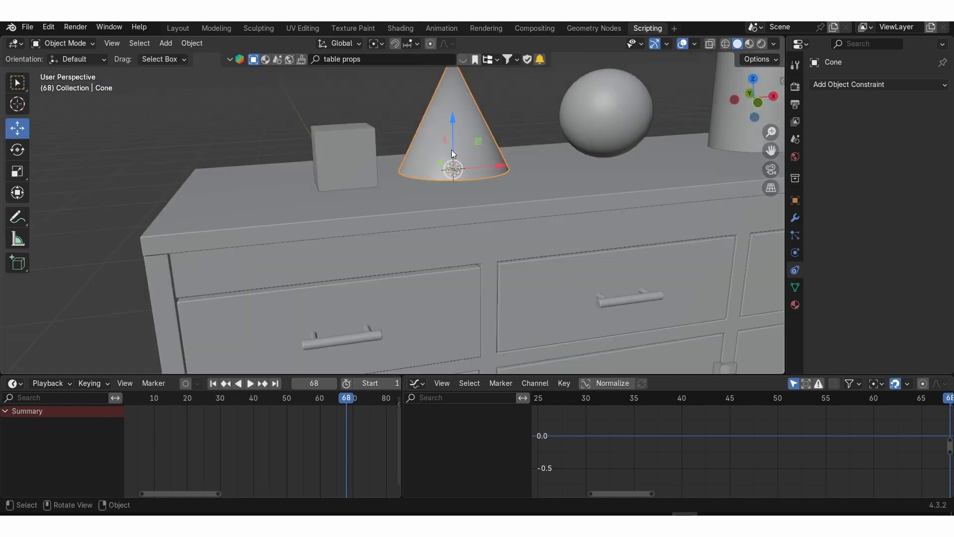
# Isolate the sphere in local view and snap the 3D cursor to its bottom pole vertex
pyautogui.click(599, 129)
pyautogui.keyDown('shift'); pyautogui.moveTo(599, 129); pyautogui.dragTo(322, 196, button='middle'); pyautogui.keyUp('shift')
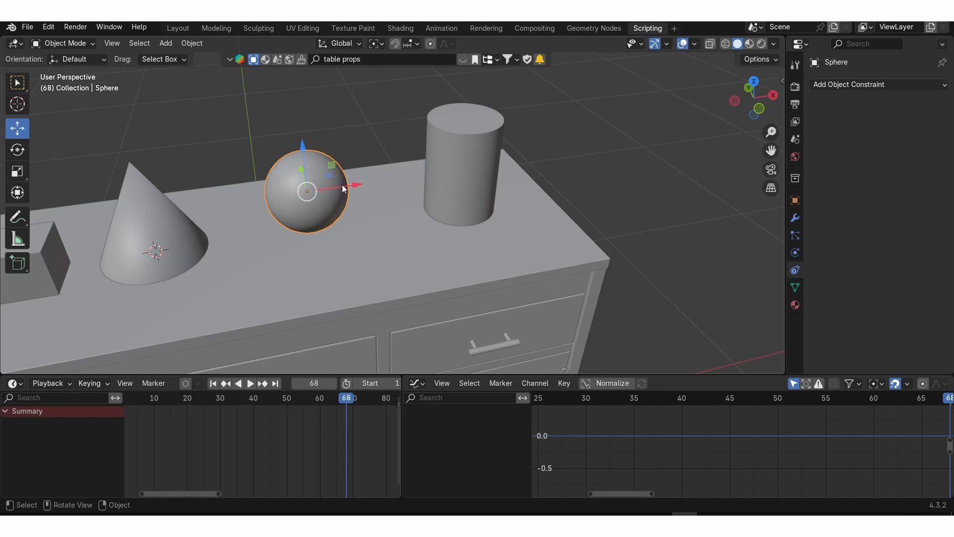
pyautogui.press('KP_Divide')
pyautogui.press('Tab')
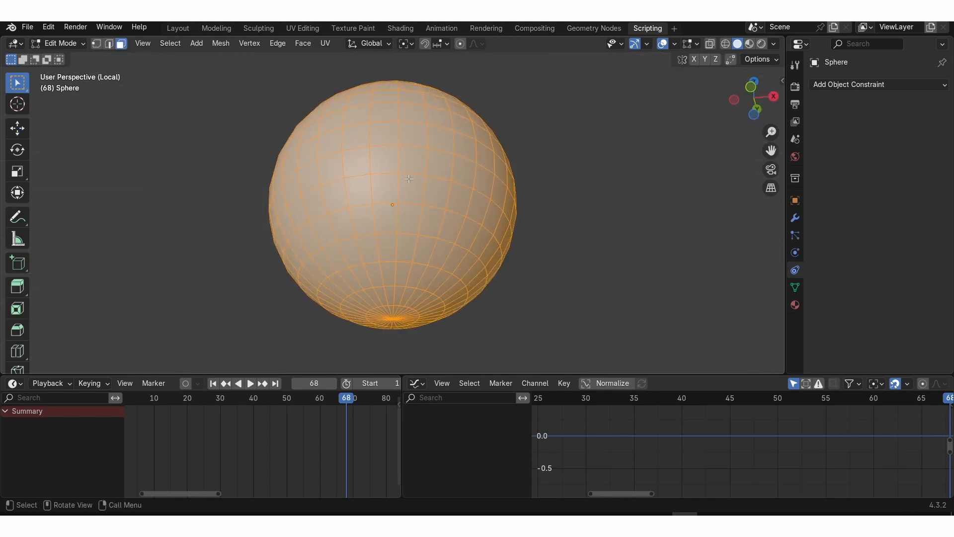
pyautogui.keyDown('shift'); pyautogui.moveTo(401, 239); pyautogui.dragTo(398, 219, button='middle'); pyautogui.keyUp('shift')
pyautogui.press('1')
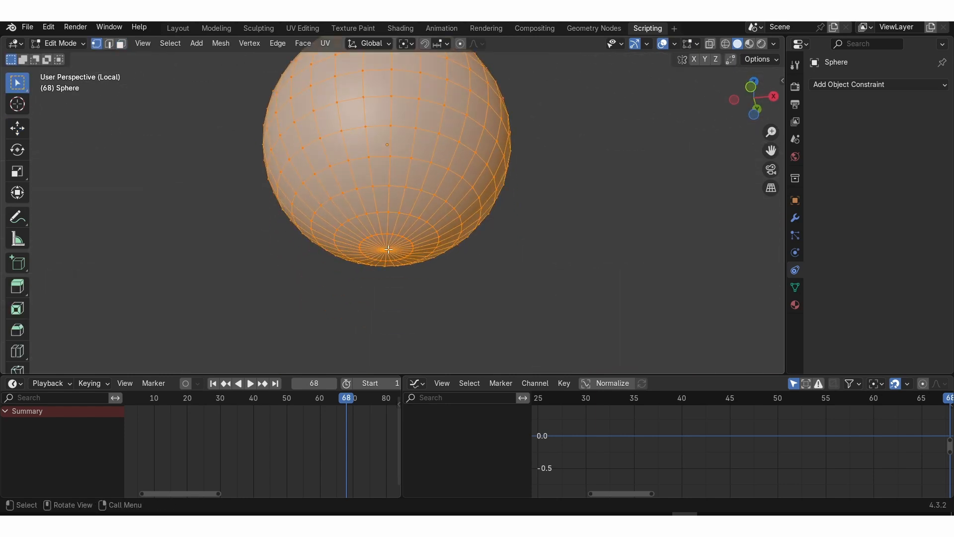
pyautogui.scroll(3, 389, 258)
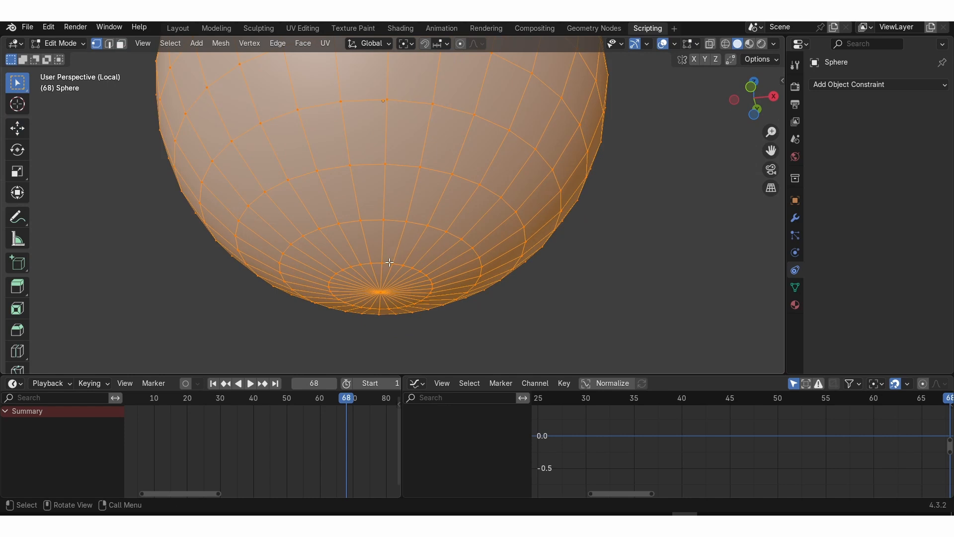
pyautogui.click(381, 292)
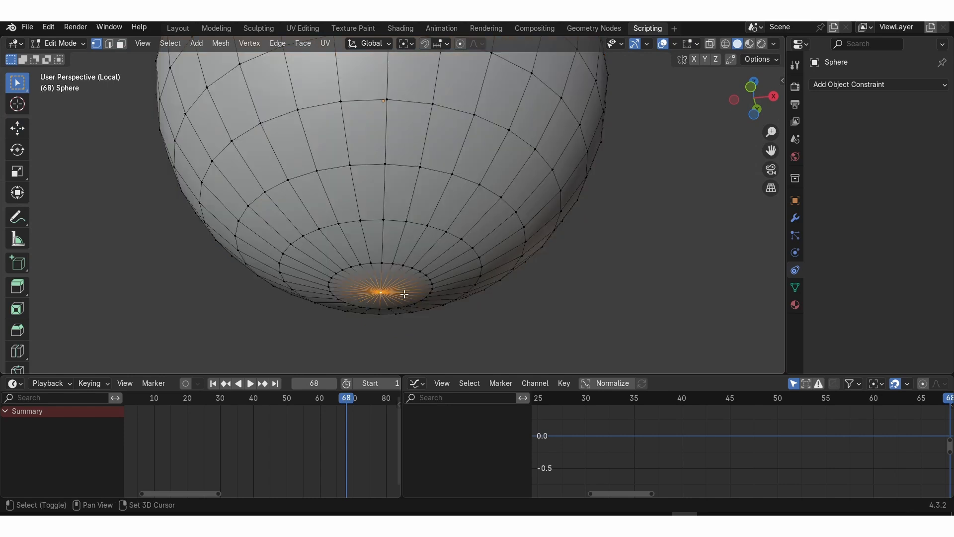
pyautogui.hotkey('shift', 's')
pyautogui.click(399, 358)
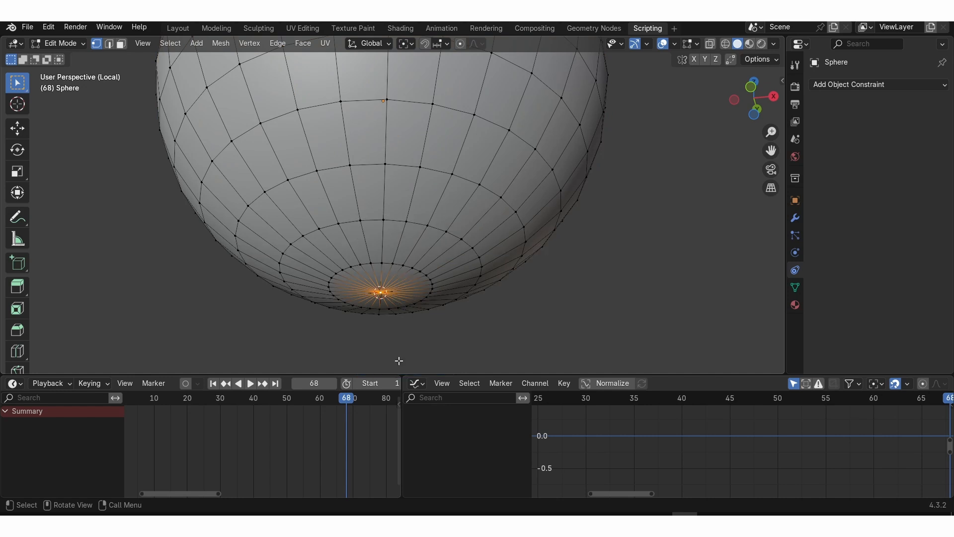
# Set the sphere's origin to the 3D cursor and exit its local view
pyautogui.press('Tab')
pyautogui.click(192, 43)
pyautogui.moveTo(214, 70)
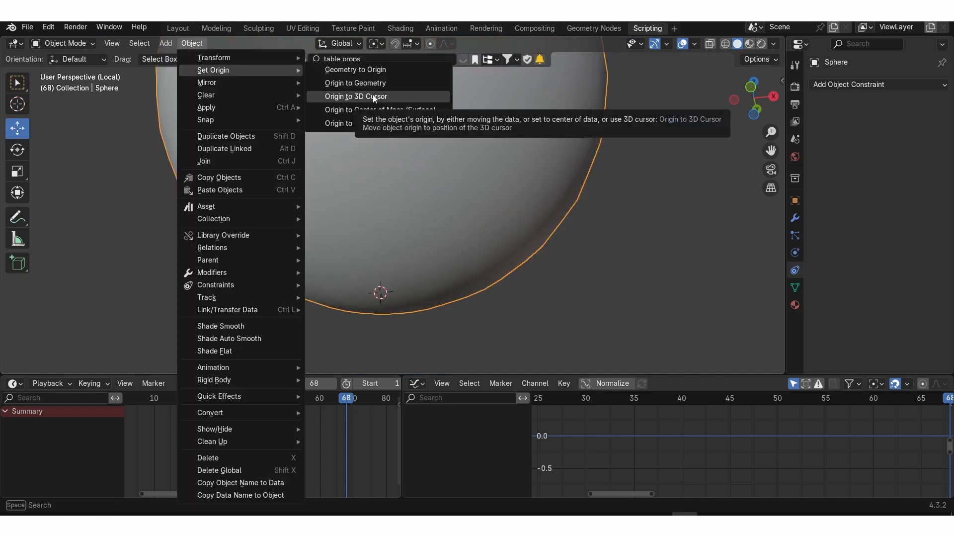
pyautogui.click(373, 94)
pyautogui.press('KP_Divide')
# Isolate the cylinder in local view and snap the 3D cursor to its bottom cap face
pyautogui.click(431, 162)
pyautogui.press('KP_Decimal')
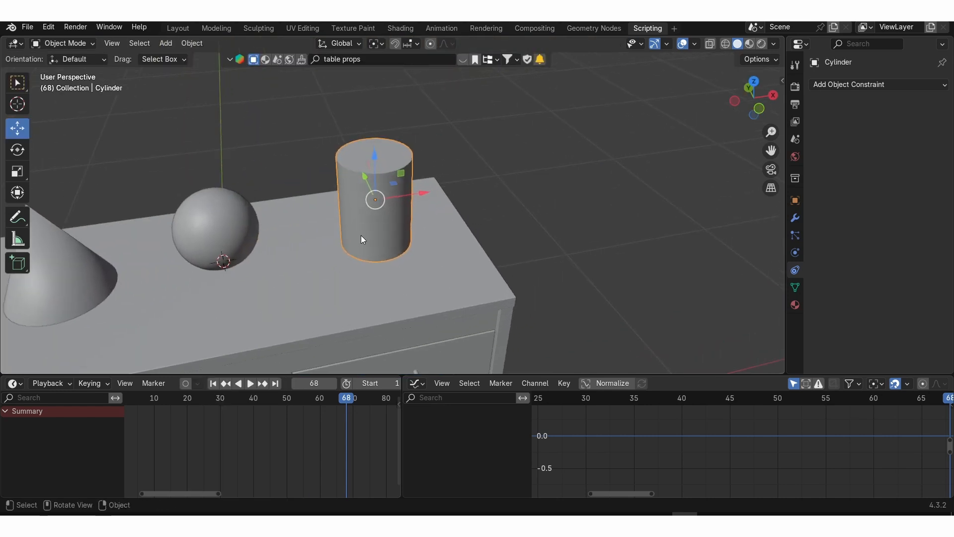
pyautogui.scroll(2, 359, 229)
pyautogui.press('KP_Divide')
pyautogui.scroll(-2, 354, 170)
pyautogui.moveTo(360, 219); pyautogui.dragTo(356, 124, button='middle')
pyautogui.press('Tab')
pyautogui.click(401, 268)
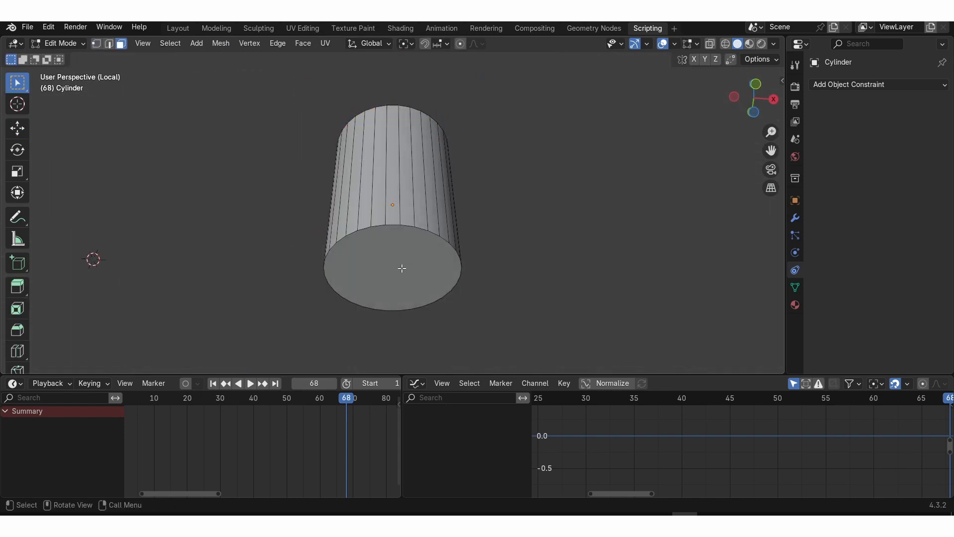
pyautogui.click(402, 268)
pyautogui.hotkey('shift', 's')
pyautogui.click(403, 328)
# Set the cylinder's origin to the 3D cursor and show the whole cabinet scene again
pyautogui.press('Tab')
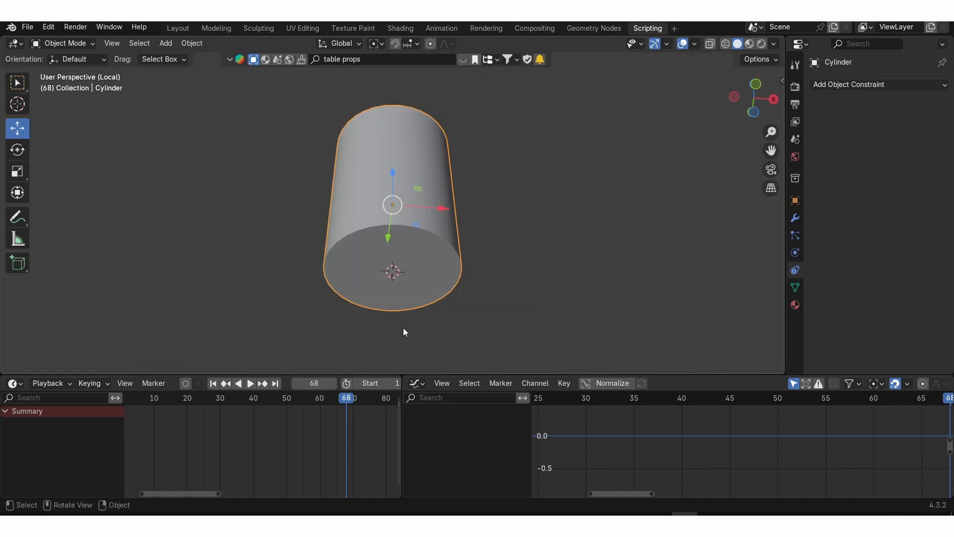
pyautogui.click(191, 43)
pyautogui.moveTo(220, 70)
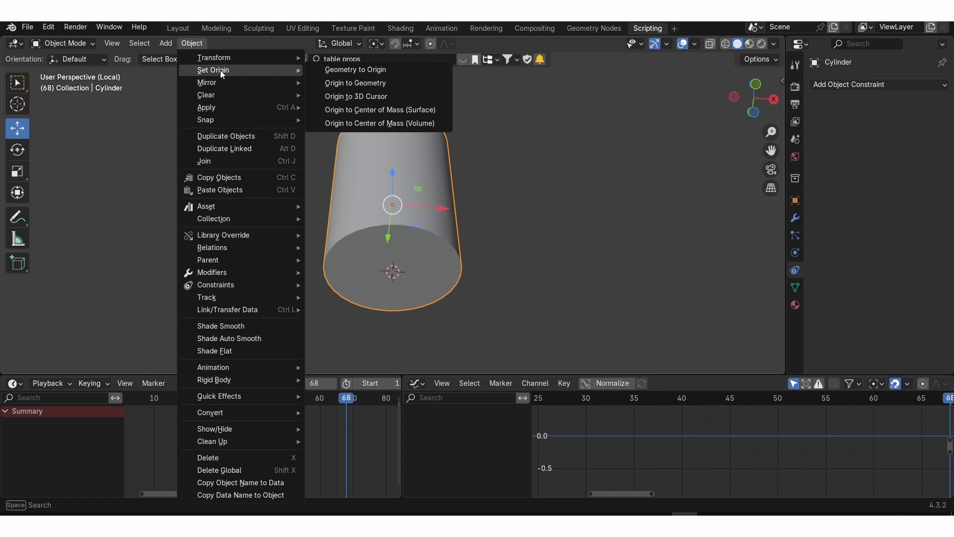
pyautogui.click(379, 97)
pyautogui.scroll(-4, 393, 149)
pyautogui.press('KP_Divide')
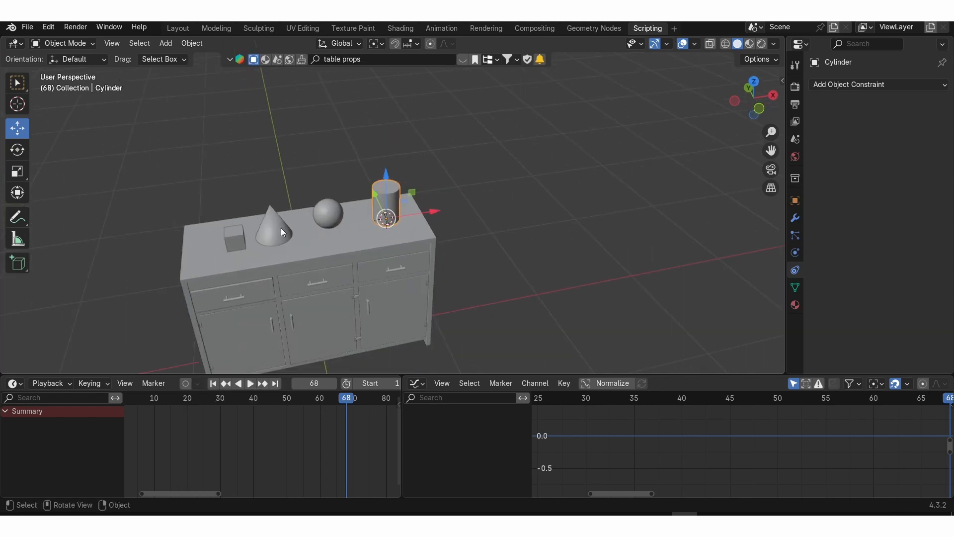
# Select the cube on the cabinet top and set the current frame to 40
pyautogui.click(243, 202)
pyautogui.keyDown('shift'); pyautogui.moveTo(245, 200); pyautogui.dragTo(352, 181, button='middle'); pyautogui.keyUp('shift')
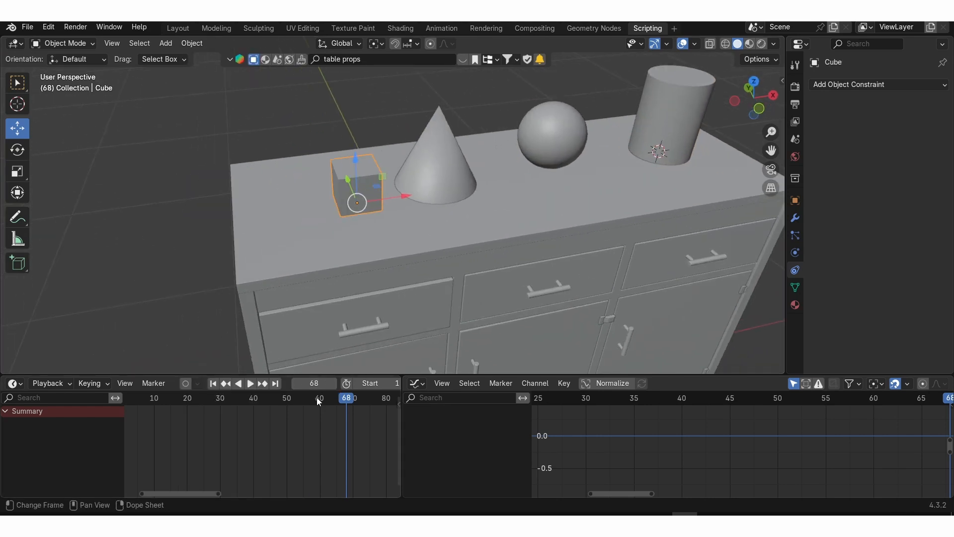
pyautogui.moveTo(319, 401); pyautogui.dragTo(196, 404)
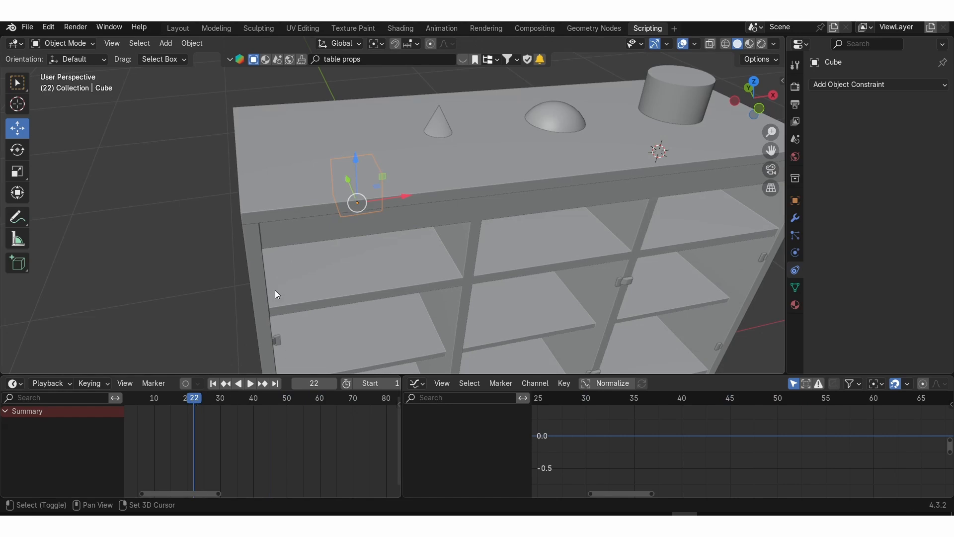
pyautogui.moveTo(276, 290); pyautogui.dragTo(264, 322, button='middle')
pyautogui.press('space')
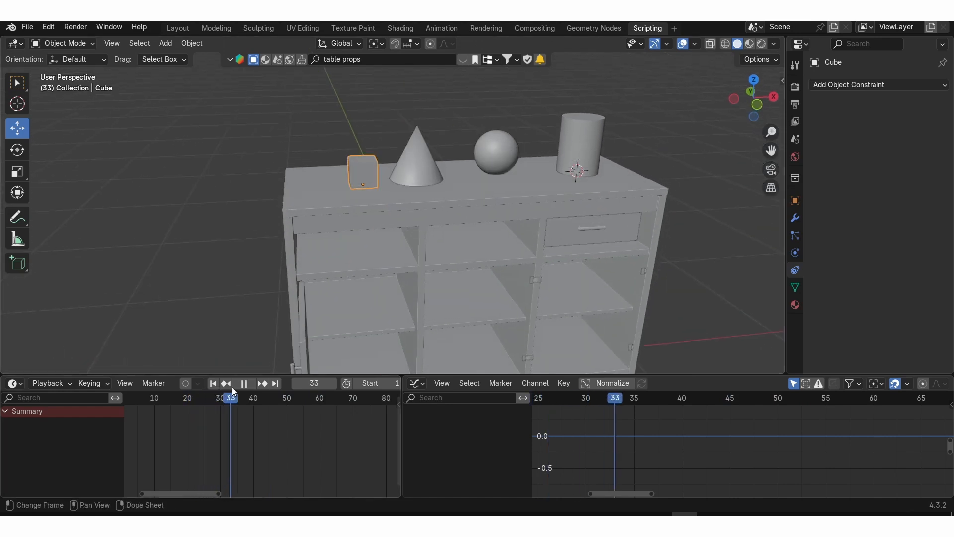
pyautogui.moveTo(260, 398)
pyautogui.mouseDown()
pyautogui.moveTo(291, 395)
pyautogui.moveTo(253, 399)
pyautogui.mouseUp()
pyautogui.scroll(3, 333, 296)
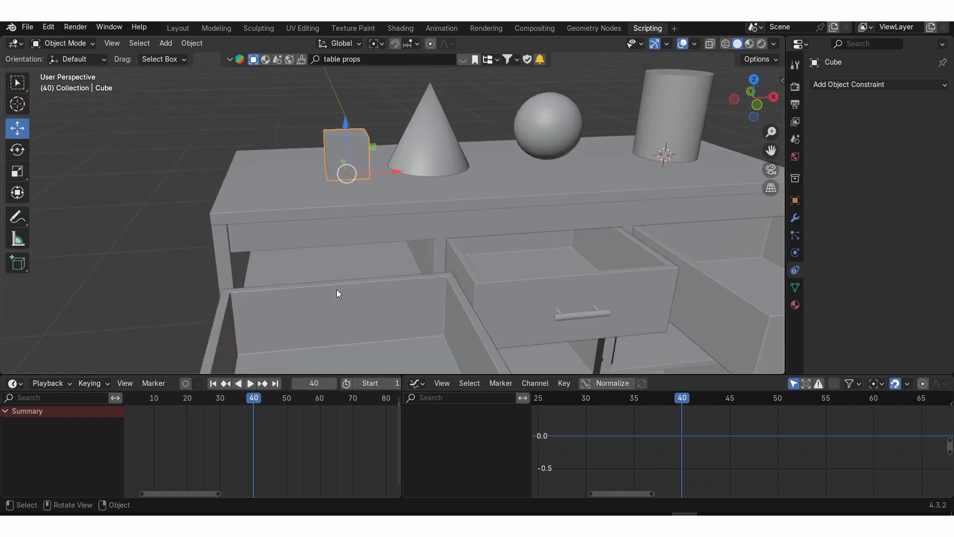
pyautogui.scroll(-1, 336, 289)
pyautogui.keyDown('shift'); pyautogui.moveTo(383, 236); pyautogui.dragTo(364, 253, button='middle'); pyautogui.keyUp('shift')
# Widen the 3D viewport and show the cube's transform values in its sidebar
pyautogui.press('n')
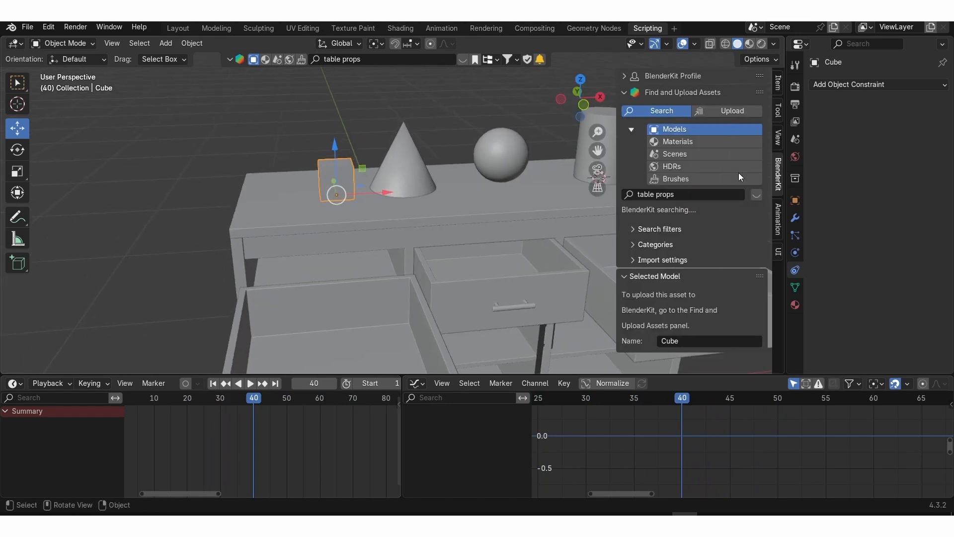
pyautogui.moveTo(784, 191); pyautogui.dragTo(929, 191)
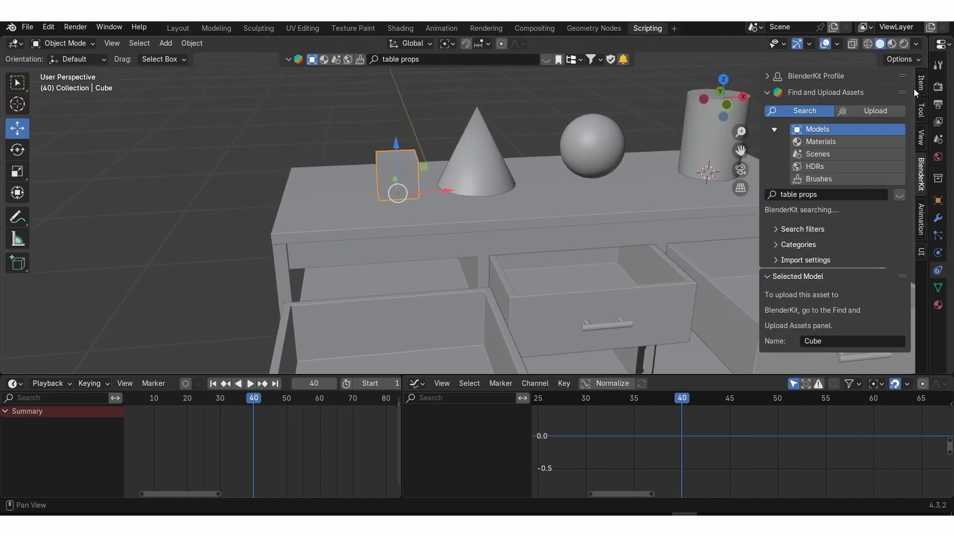
pyautogui.click(921, 83)
# Insert location, rotation and scale keyframes for the cube at frame 40 and move them to frame 60
pyautogui.moveTo(413, 217); pyautogui.dragTo(442, 216, button='middle')
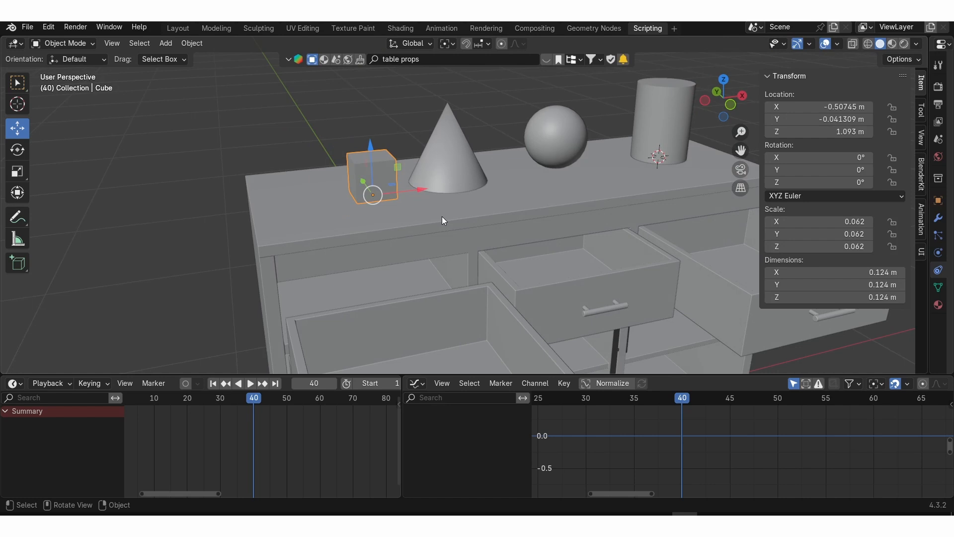
pyautogui.press('k')
pyautogui.click(443, 216)
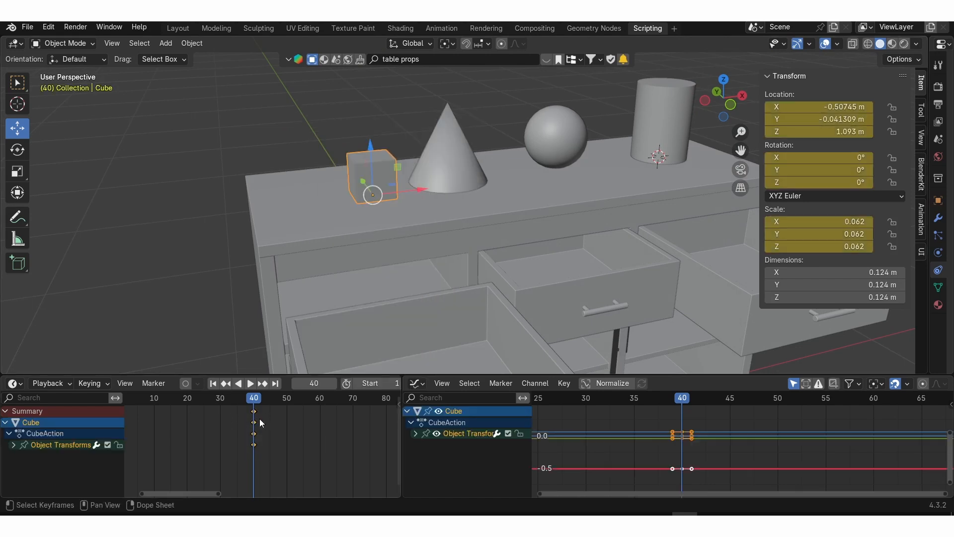
pyautogui.press('g')
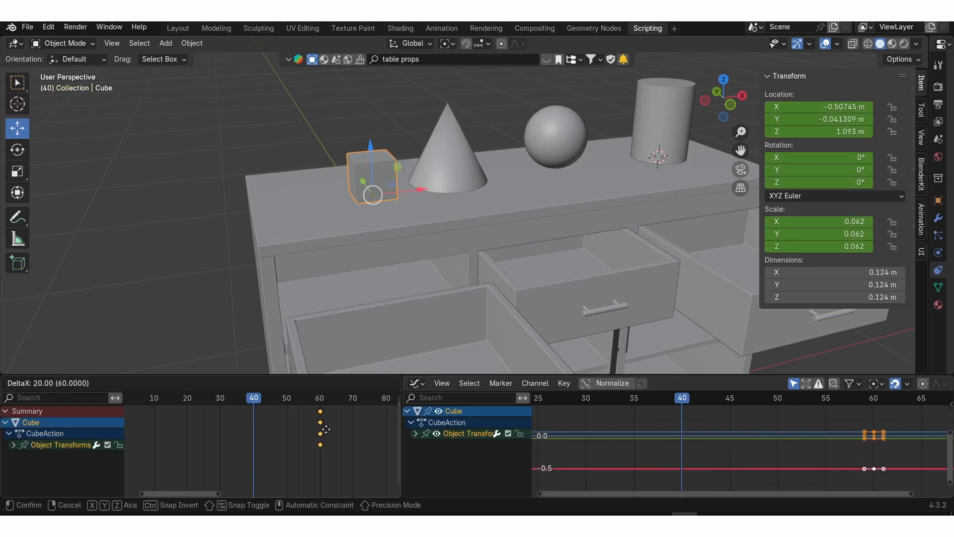
pyautogui.click(325, 429)
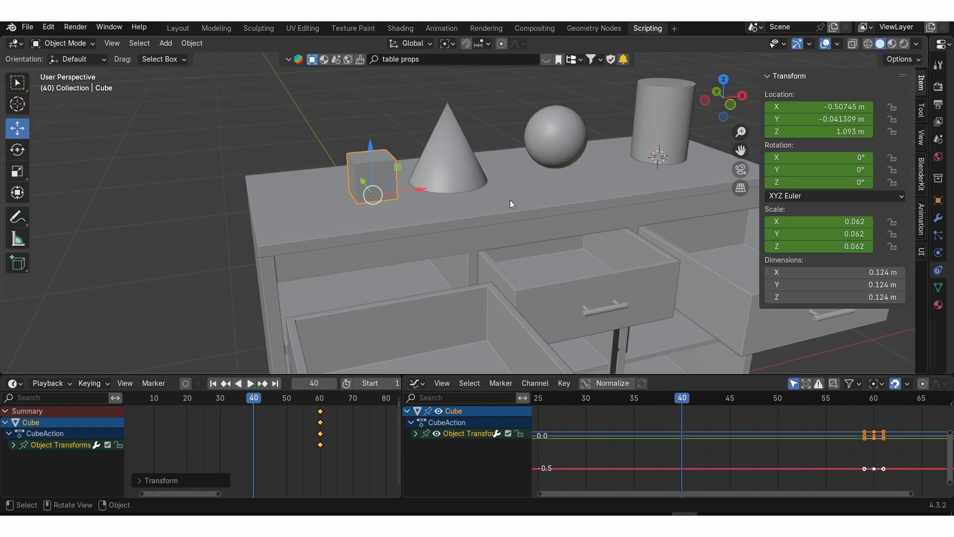
# Set the cube's scale to 0 on all axes and keyframe its location, rotation and scale at frame 40
pyautogui.moveTo(847, 217); pyautogui.dragTo(848, 246)
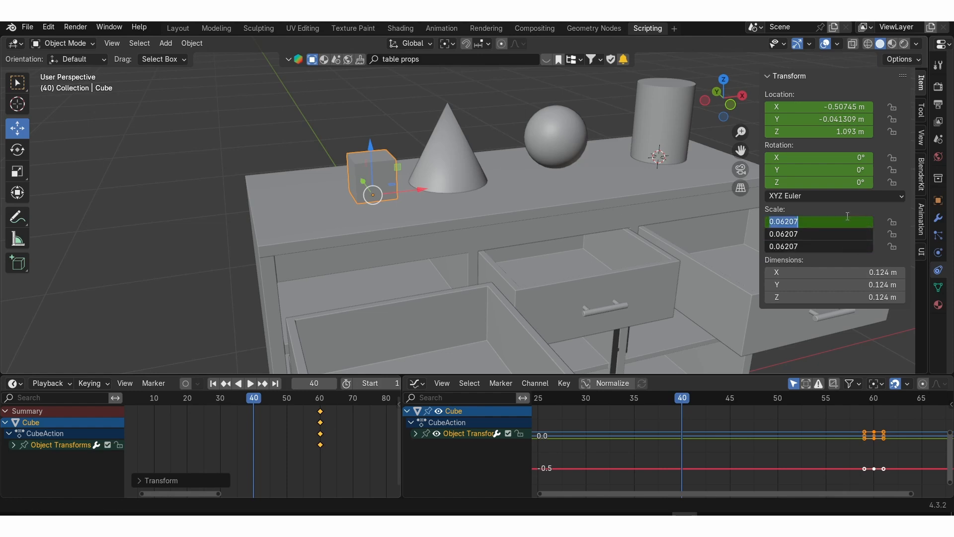
pyautogui.write('0')
pyautogui.press('Return')
pyautogui.press('i')
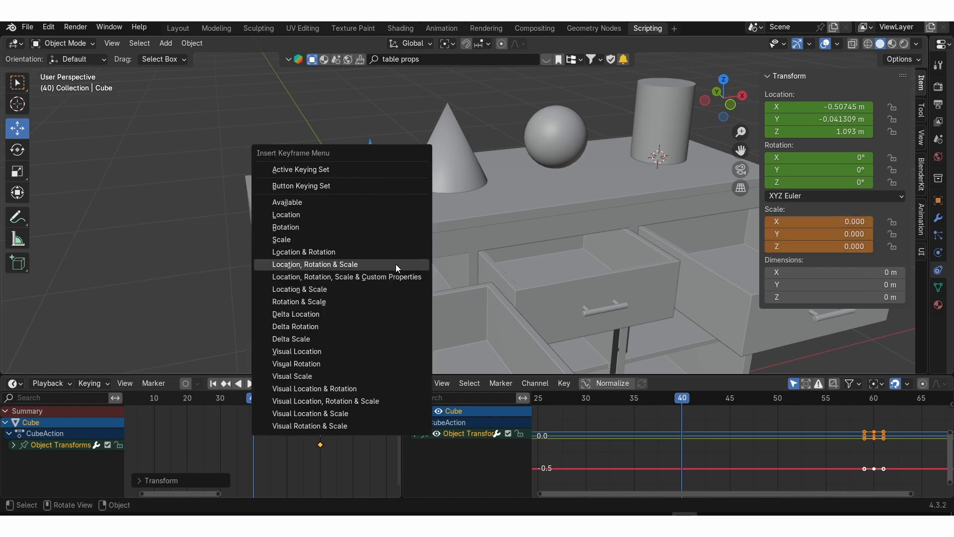
pyautogui.click(395, 264)
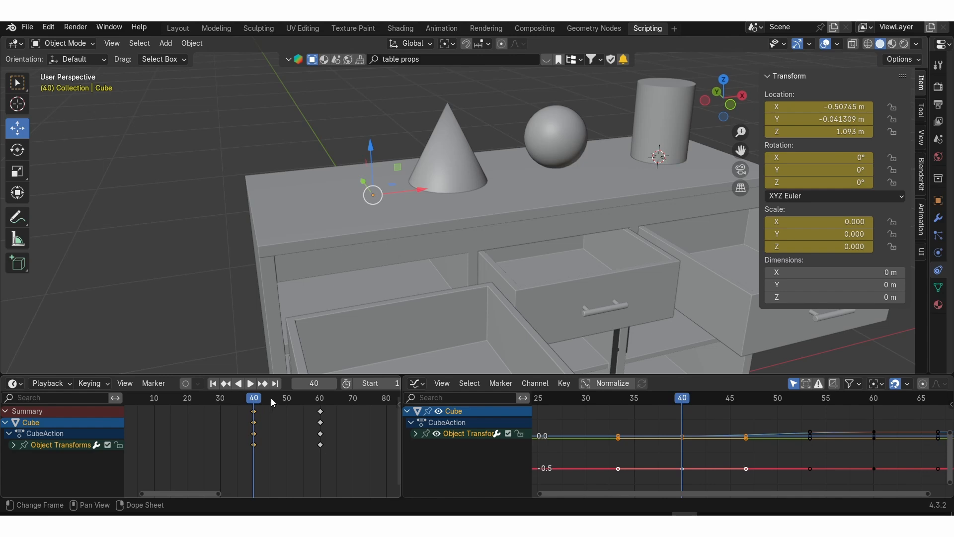
# Copy the cube's frame 60 keyframes to frame 50
pyautogui.moveTo(350, 464); pyautogui.dragTo(317, 413)
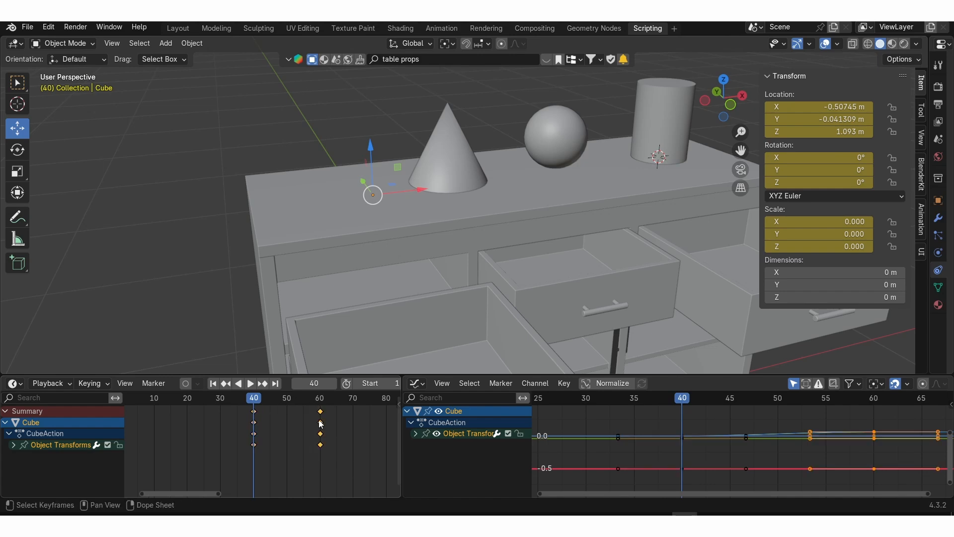
pyautogui.click(287, 398)
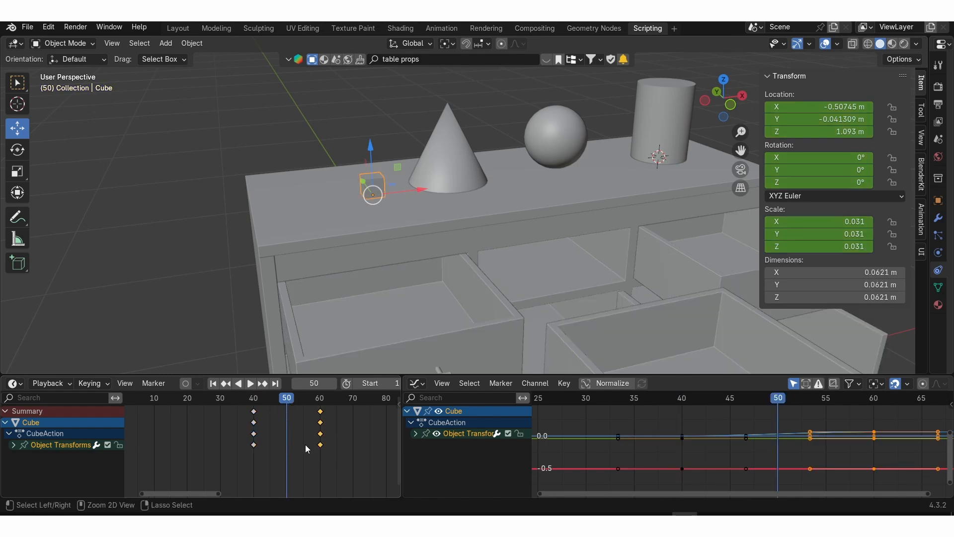
pyautogui.hotkey('ctrl', 'v')
# Raise the cube to about Z 1.17 m, tilt it about -16° around Y, and keyframe location, rotation and scale at frame 50
pyautogui.moveTo(374, 251); pyautogui.dragTo(411, 221, button='middle')
pyautogui.press('g')
pyautogui.click(386, 181)
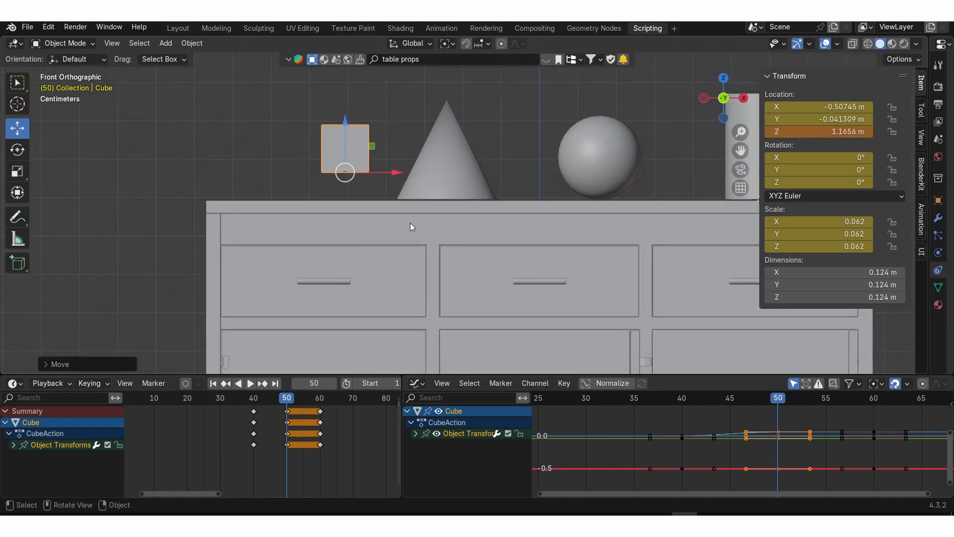
pyautogui.press('r')
pyautogui.click(424, 184)
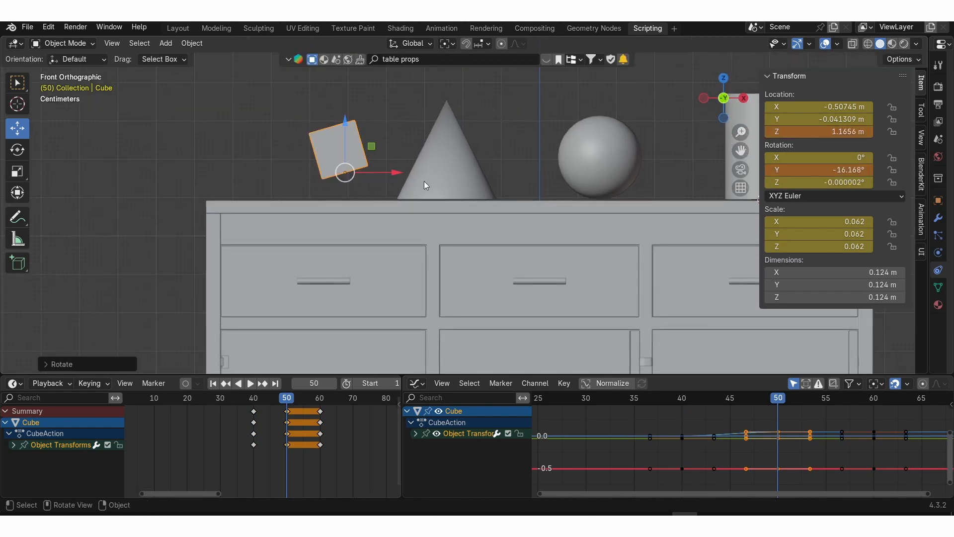
pyautogui.press('k')
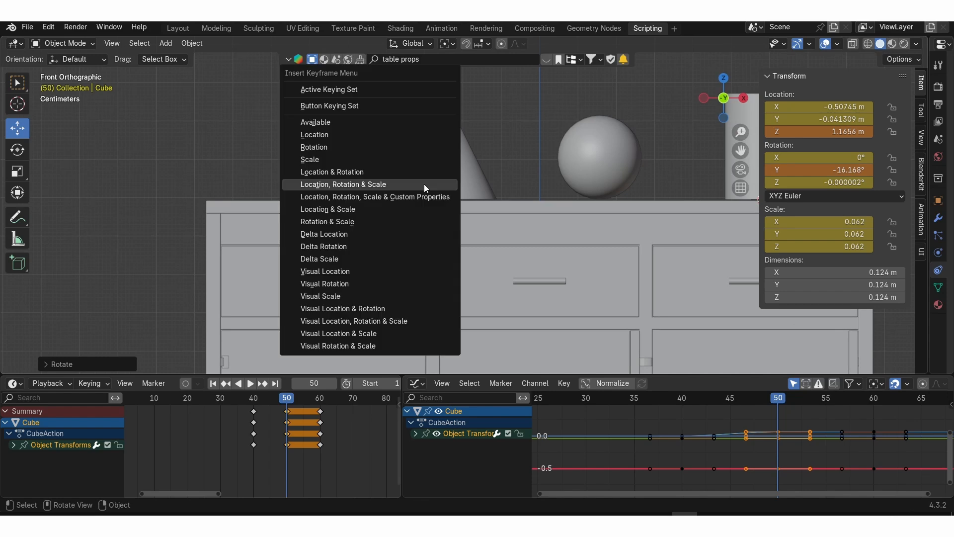
pyautogui.click(425, 184)
# Play back the cube's pop-up animation from frame 40 in the front and perspective views
pyautogui.moveTo(285, 394); pyautogui.dragTo(254, 401)
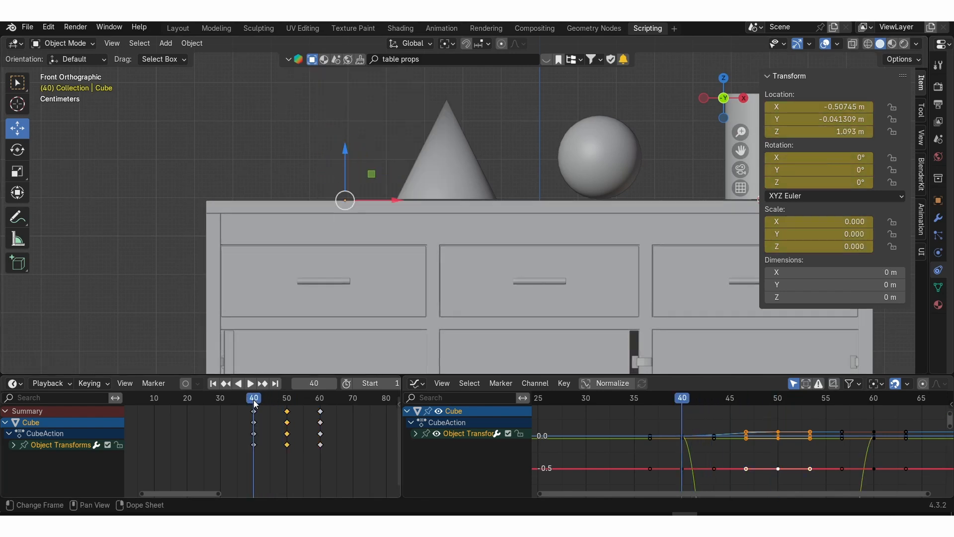
pyautogui.press('space')
pyautogui.press('space')
pyautogui.moveTo(317, 274); pyautogui.dragTo(321, 348, button='middle')
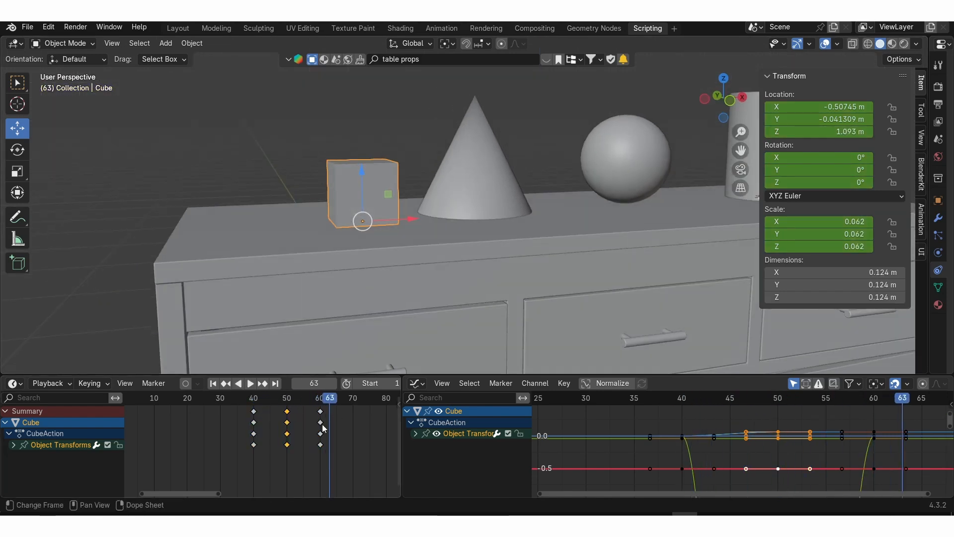
pyautogui.click(255, 401)
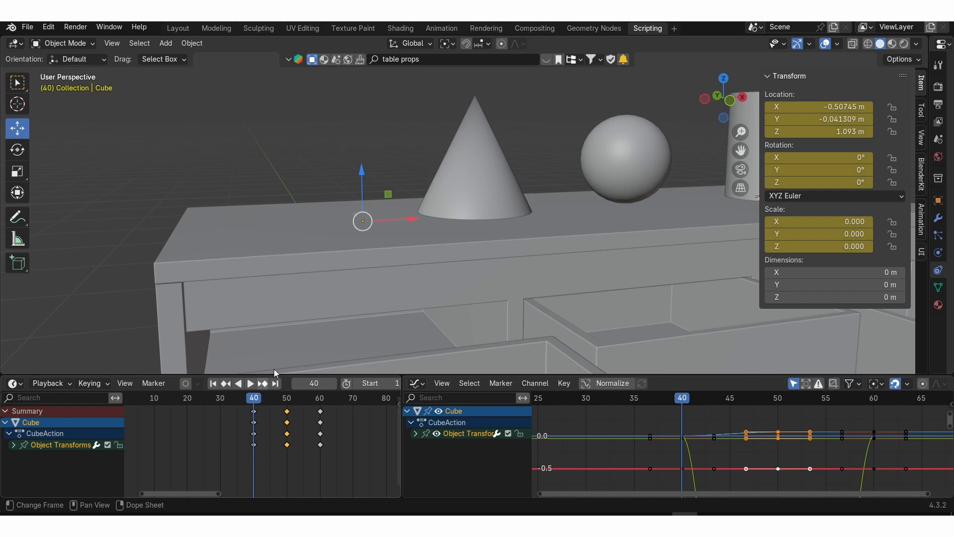
pyautogui.press('space')
pyautogui.press('space')
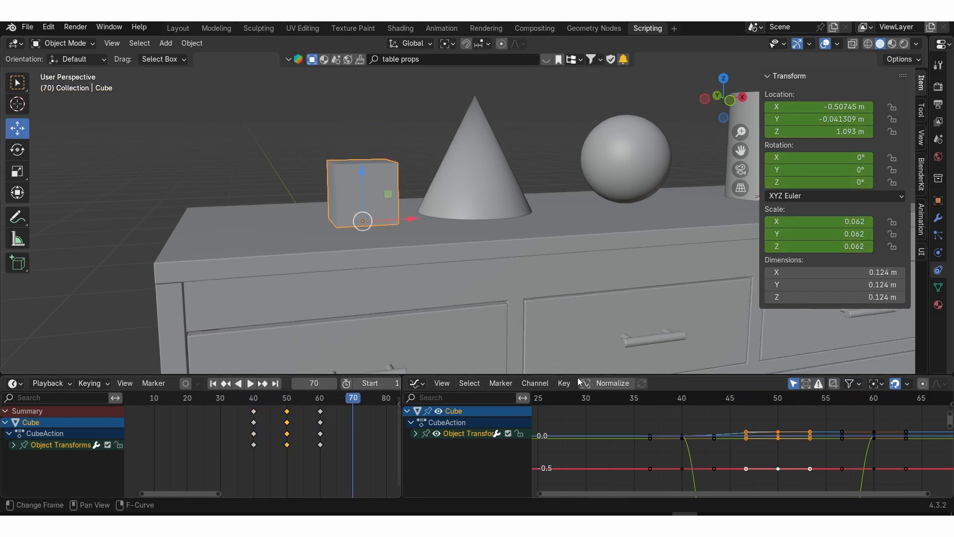
# Enlarge the animation editors and expand the cube's object transform channels in the Graph Editor
pyautogui.moveTo(576, 374); pyautogui.dragTo(576, 310)
pyautogui.click(414, 369)
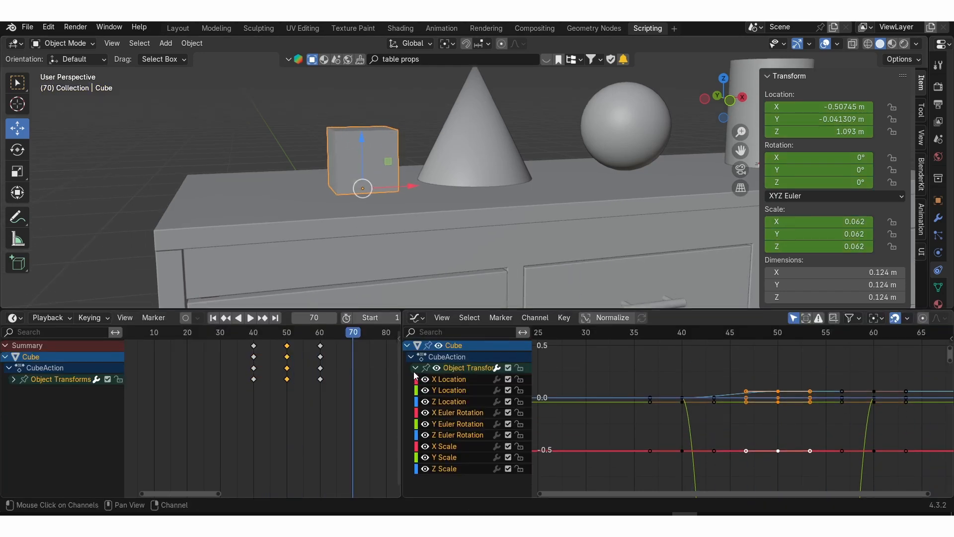
pyautogui.click(451, 402)
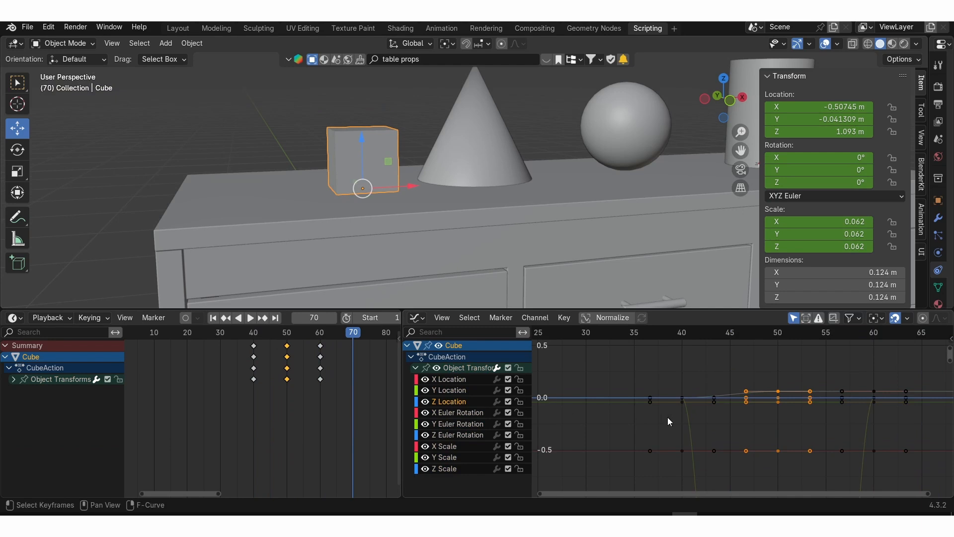
pyautogui.keyDown('ctrl'); pyautogui.moveTo(698, 406); pyautogui.dragTo(649, 413, button='middle'); pyautogui.keyUp('ctrl')
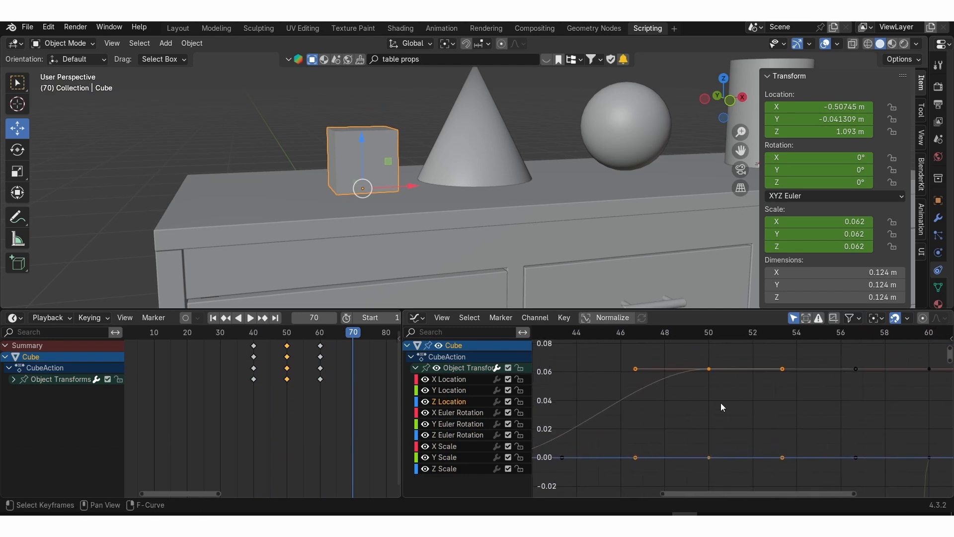
pyautogui.keyDown('ctrl'); pyautogui.moveTo(722, 407); pyautogui.dragTo(729, 481, button='middle'); pyautogui.keyUp('ctrl')
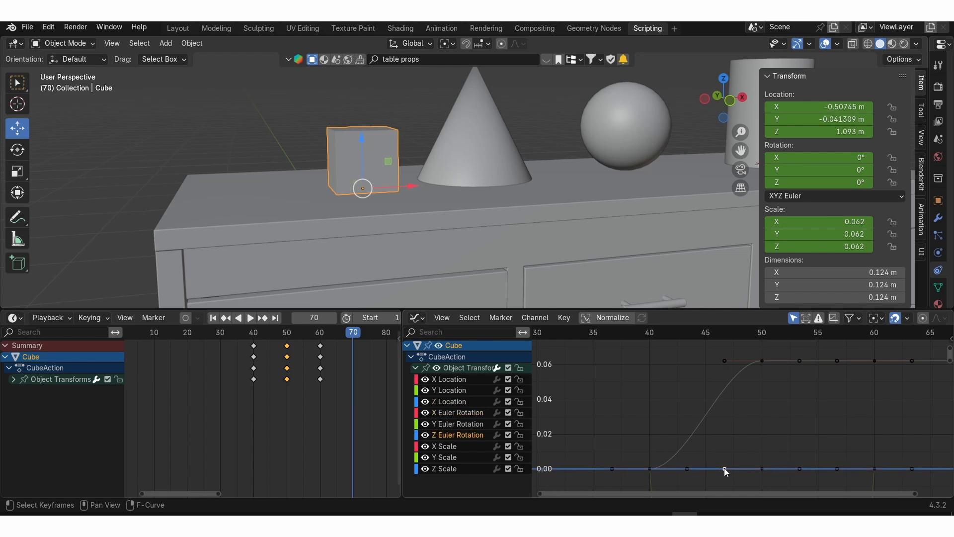
pyautogui.click(759, 468)
pyautogui.moveTo(674, 468); pyautogui.dragTo(710, 470)
pyautogui.moveTo(688, 466); pyautogui.dragTo(676, 435, button='middle')
pyautogui.scroll(2, 675, 434)
pyautogui.click(675, 434)
pyautogui.press('Home')
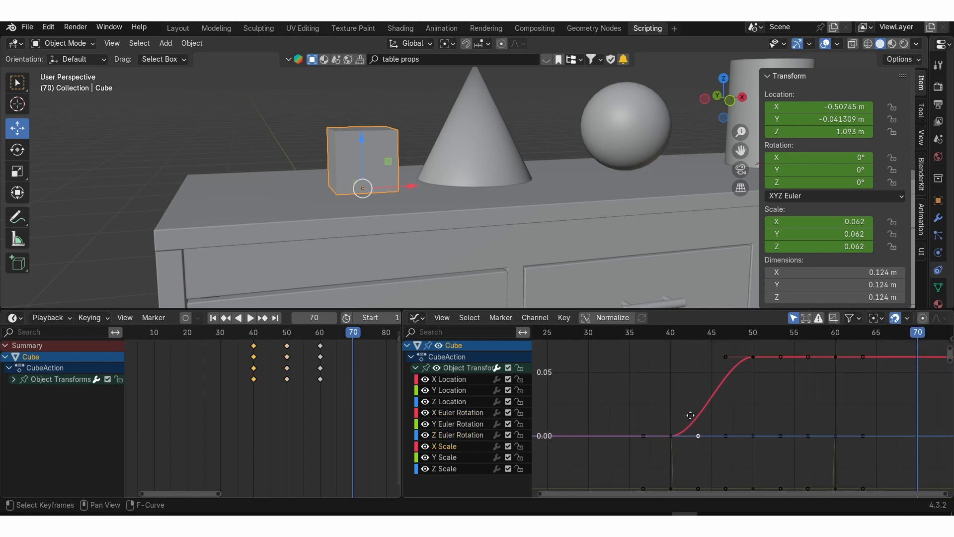
pyautogui.press('g')
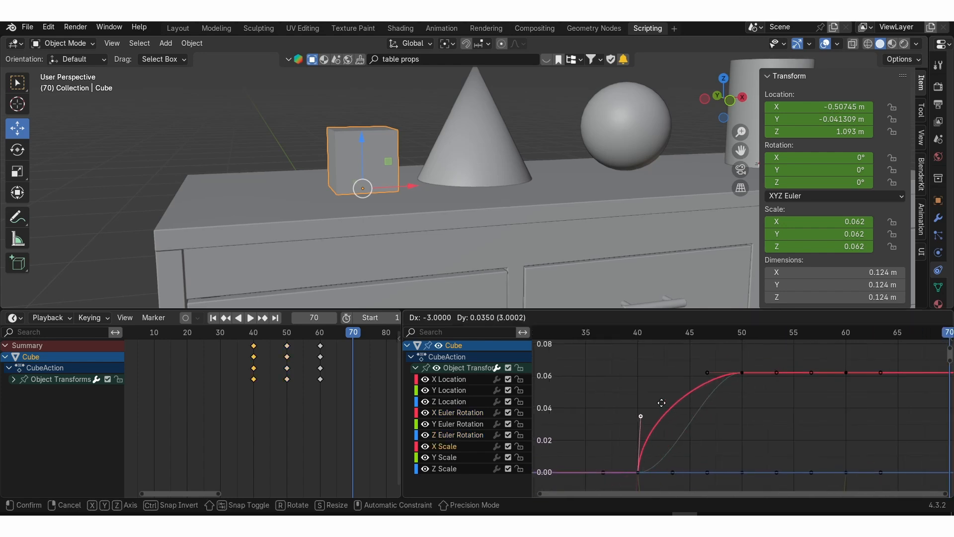
pyautogui.rightClick(652, 394)
pyautogui.press('g')
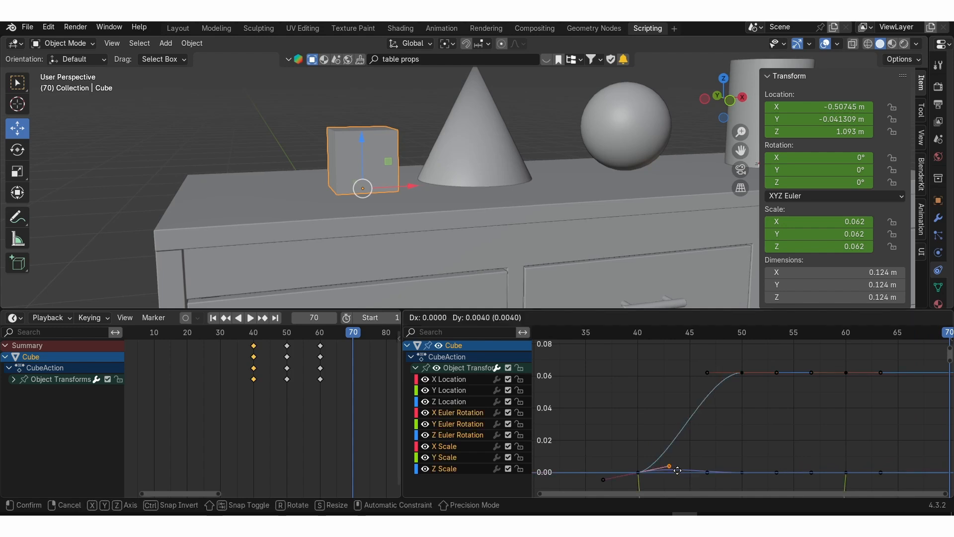
pyautogui.rightClick(672, 473)
# Pull the outgoing handles of the cube's X Scale and Y Scale keys at frame 40 straight up to about 0.046
pyautogui.click(673, 472)
pyautogui.click(673, 472)
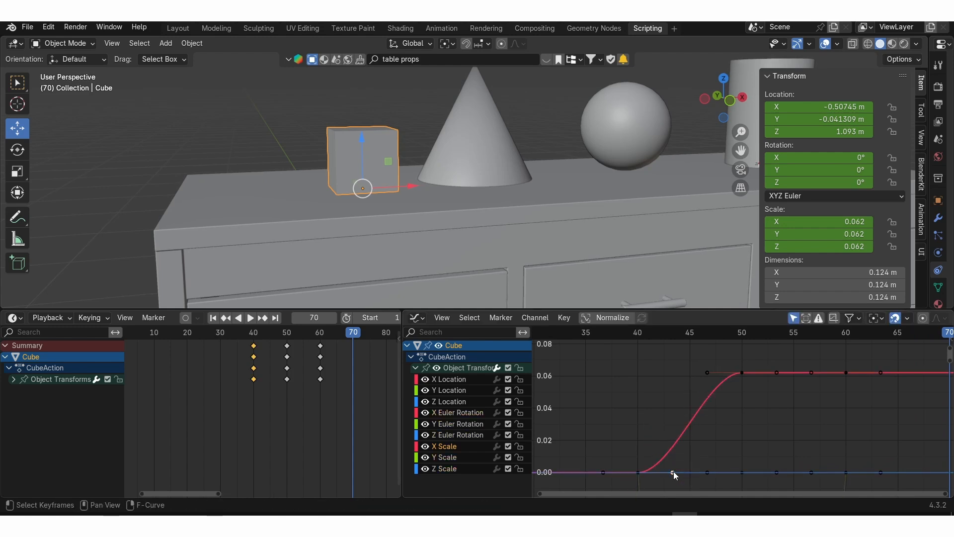
pyautogui.press('g')
pyautogui.click(646, 416)
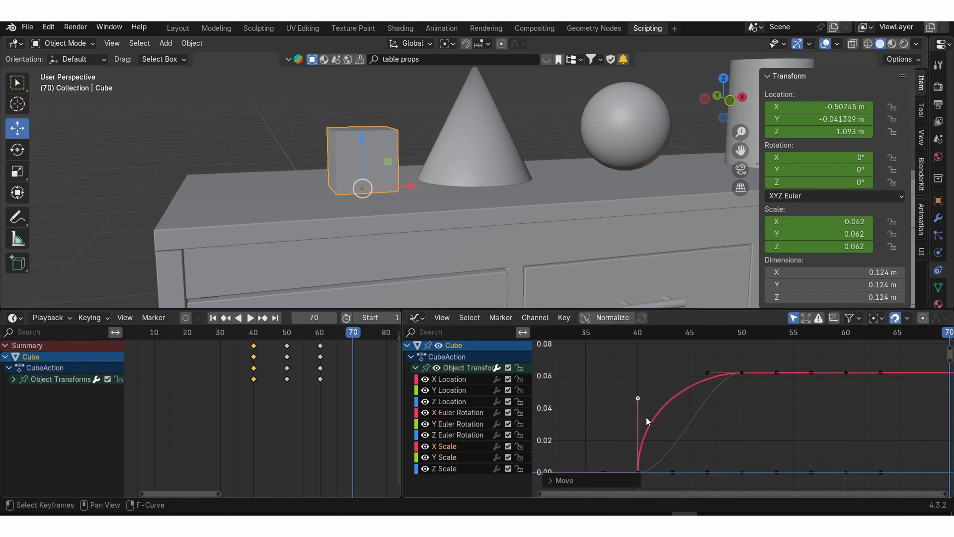
pyautogui.click(673, 472)
pyautogui.press('g')
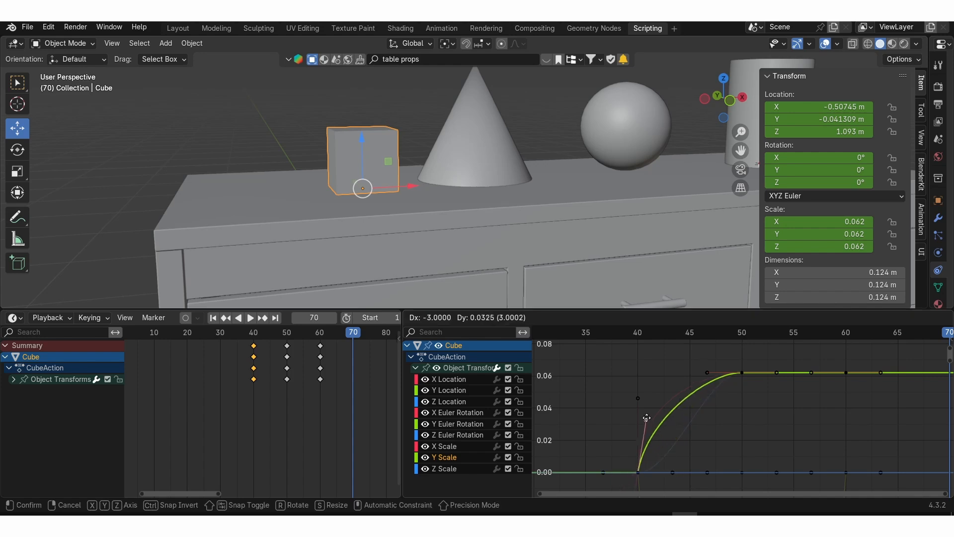
pyautogui.click(673, 383)
# Stretch the incoming handles of the cube's X, Y and Z Scale keys at frame 50 back to about frame 41
pyautogui.moveTo(687, 362); pyautogui.dragTo(729, 383)
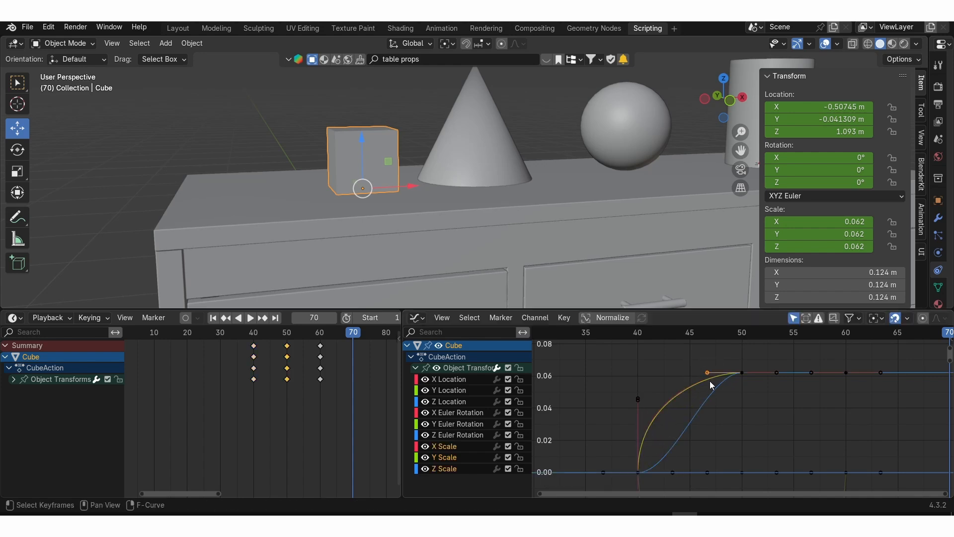
pyautogui.press('g')
pyautogui.rightClick(687, 374)
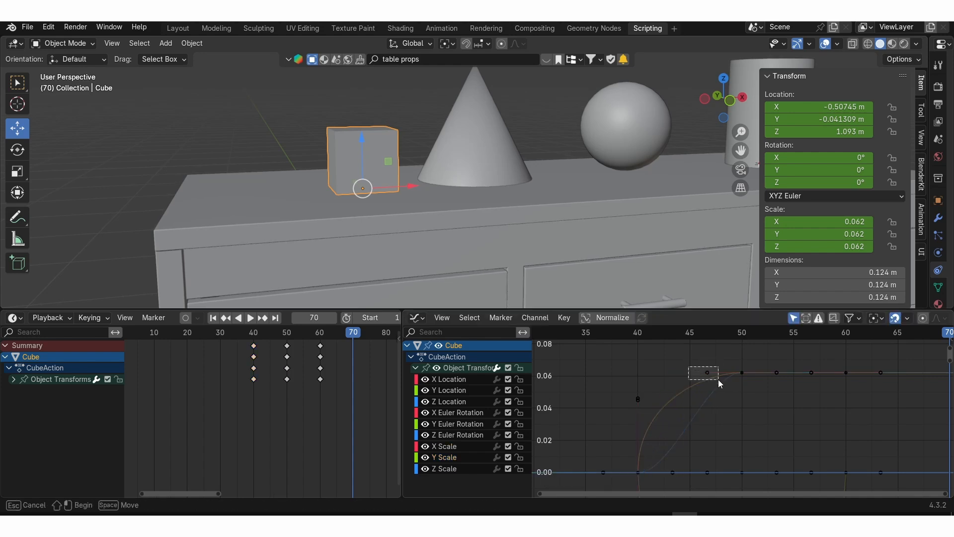
pyautogui.press('g')
pyautogui.click(657, 382)
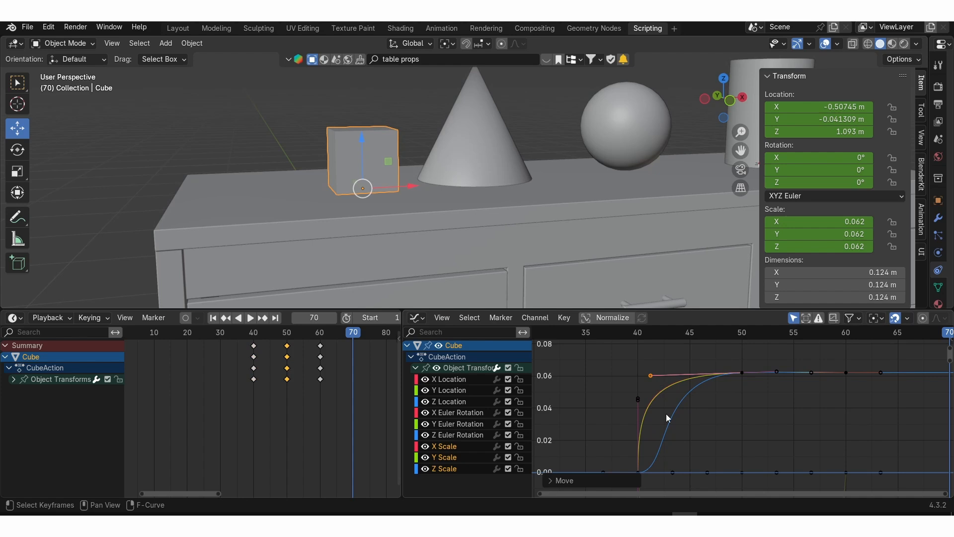
# Pull the outgoing handle of the cube's Z Scale key at frame 40 straight up to about 0.045 and play back the result
pyautogui.click(672, 471)
pyautogui.press('g')
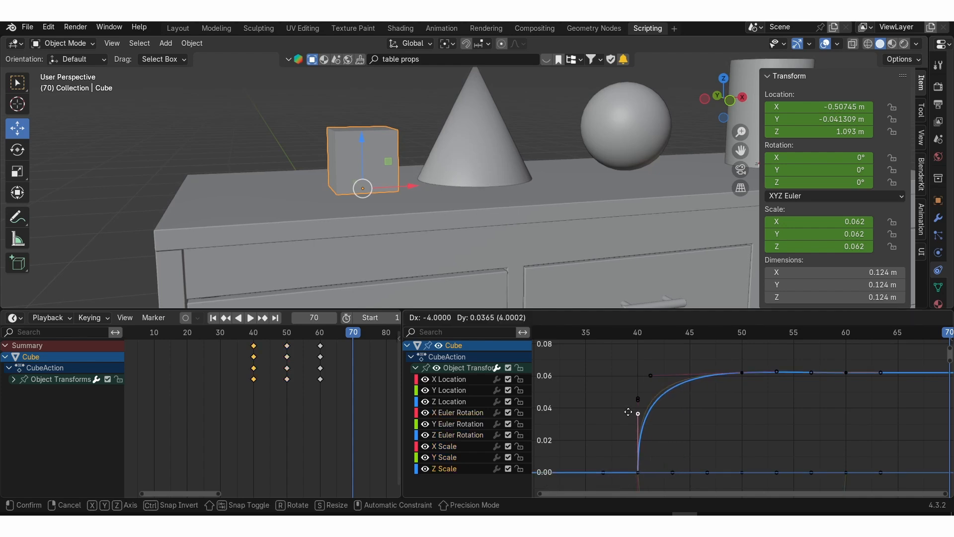
pyautogui.click(626, 400)
pyautogui.press('space')
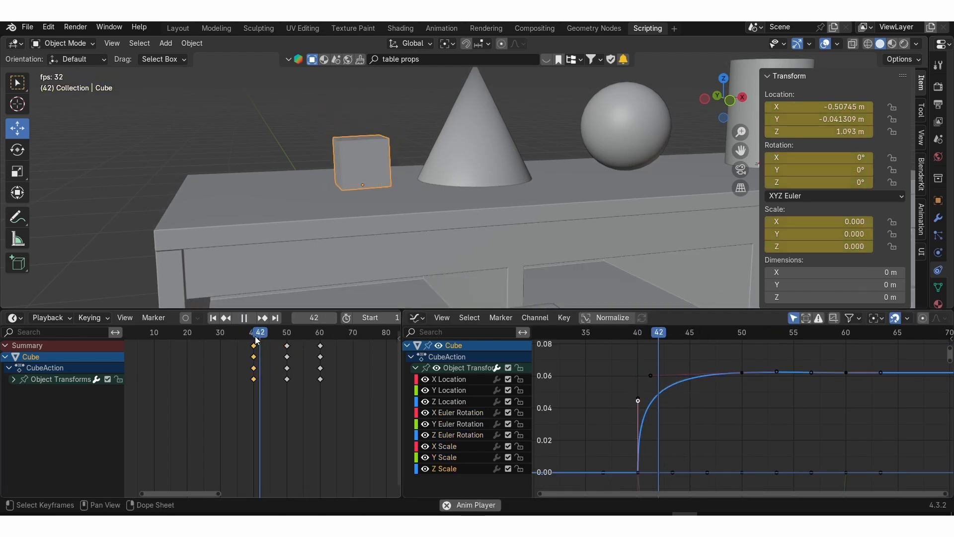
pyautogui.moveTo(273, 333)
pyautogui.mouseDown()
pyautogui.moveTo(251, 333)
pyautogui.moveTo(282, 338)
pyautogui.mouseUp()
pyautogui.press('space')
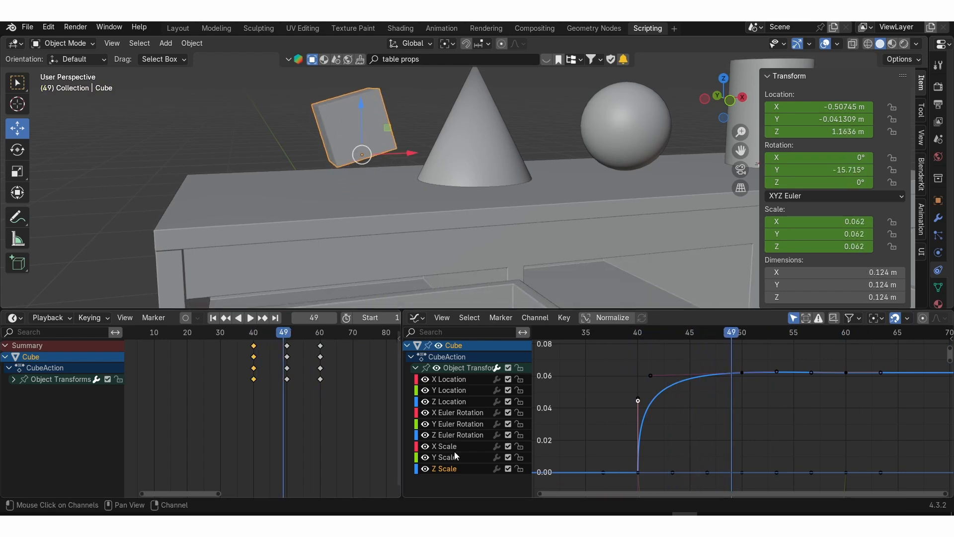
# Stretch the cube's Y Euler Rotation handles: the frame 40 key's outgoing one to about frame 51, the frame 60 key's incoming one to about frame 49
pyautogui.click(453, 401)
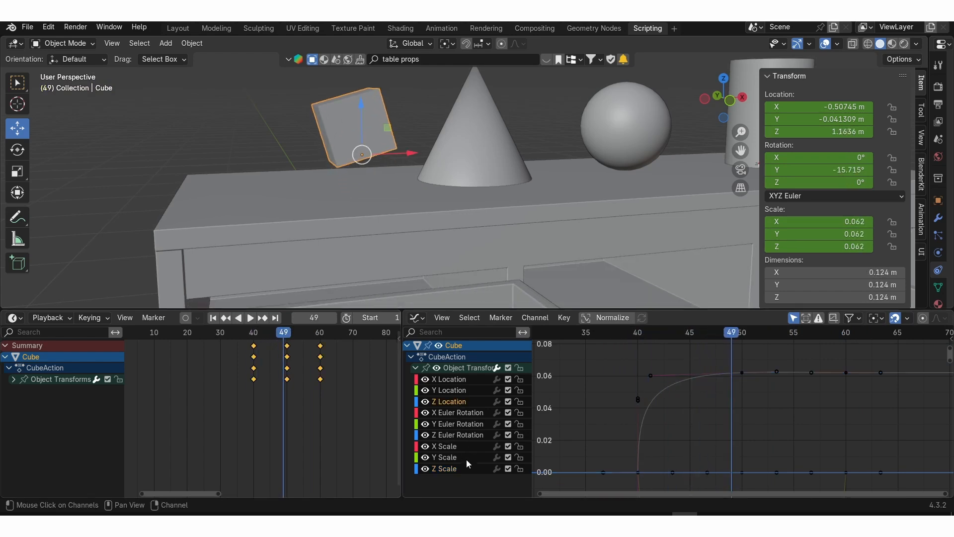
pyautogui.click(457, 468)
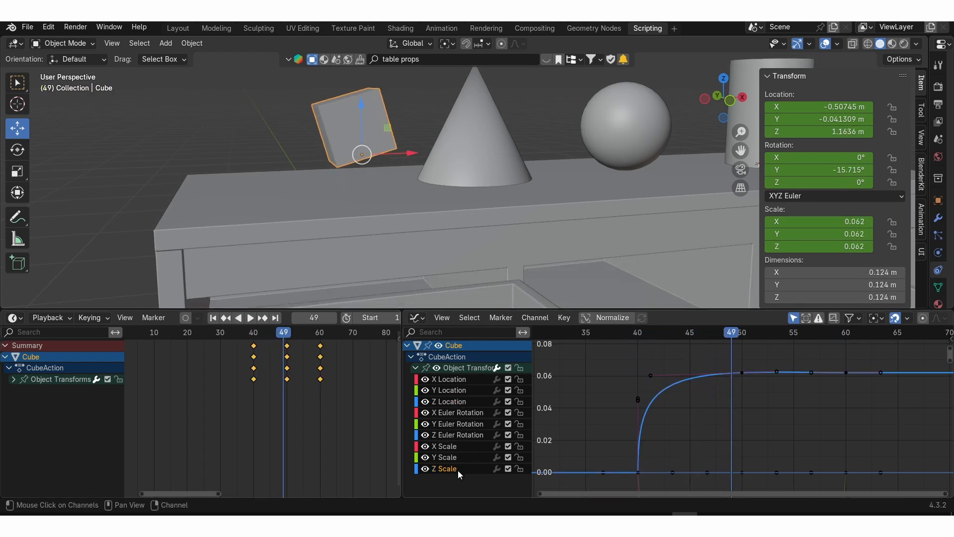
pyautogui.click(457, 421)
pyautogui.scroll(-2, 660, 437)
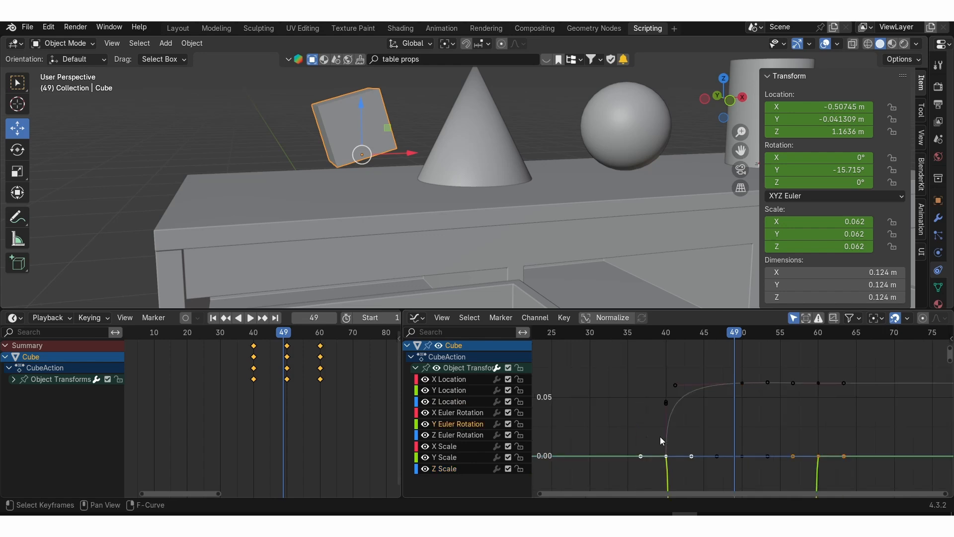
pyautogui.moveTo(710, 420)
pyautogui.keyDown('ctrl'); pyautogui.mouseDown(button='middle')
pyautogui.moveTo(716, 434)
pyautogui.moveTo(698, 416)
pyautogui.mouseUp(button='middle'); pyautogui.keyUp('ctrl')
pyautogui.click(683, 413)
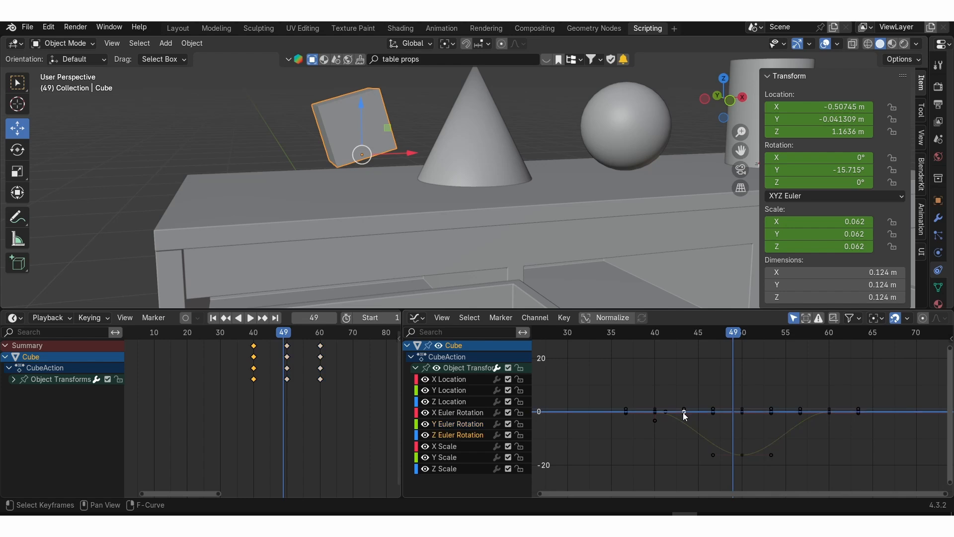
pyautogui.click(683, 413)
pyautogui.click(683, 413)
pyautogui.click(684, 414)
pyautogui.moveTo(684, 413); pyautogui.dragTo(735, 413)
pyautogui.click(800, 414)
pyautogui.hotkey('ctrl', 'z')
pyautogui.click(801, 415)
pyautogui.click(800, 414)
# Widen both handles of the cube's Y Euler Rotation key at frame 50 to frames 40 and 60 and play back the motion
pyautogui.moveTo(711, 444); pyautogui.dragTo(776, 465)
pyautogui.press('s')
pyautogui.click(843, 441)
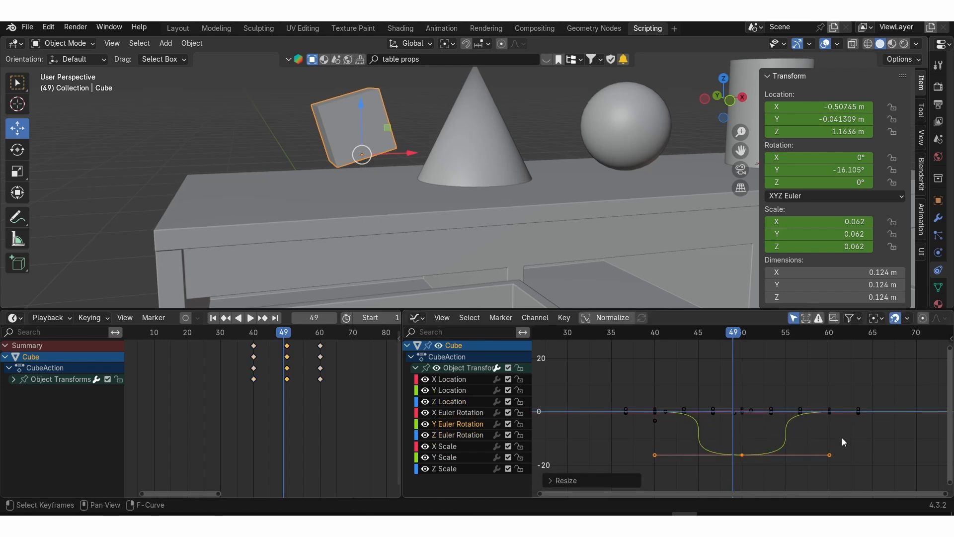
pyautogui.press('space')
pyautogui.press('Escape')
pyautogui.press('Home')
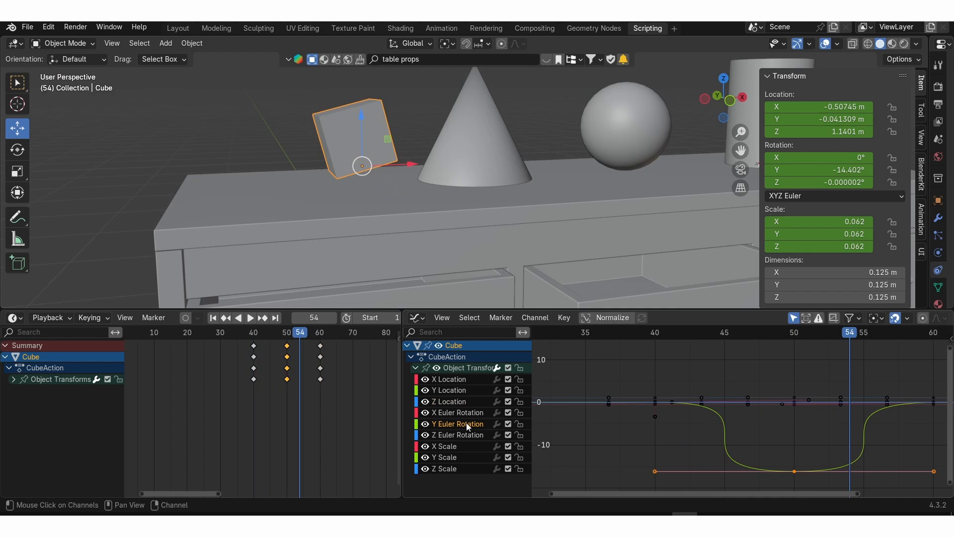
# Bring up the cube's Z Location curve and play back the pop-up to check its height motion
pyautogui.doubleClick(452, 401)
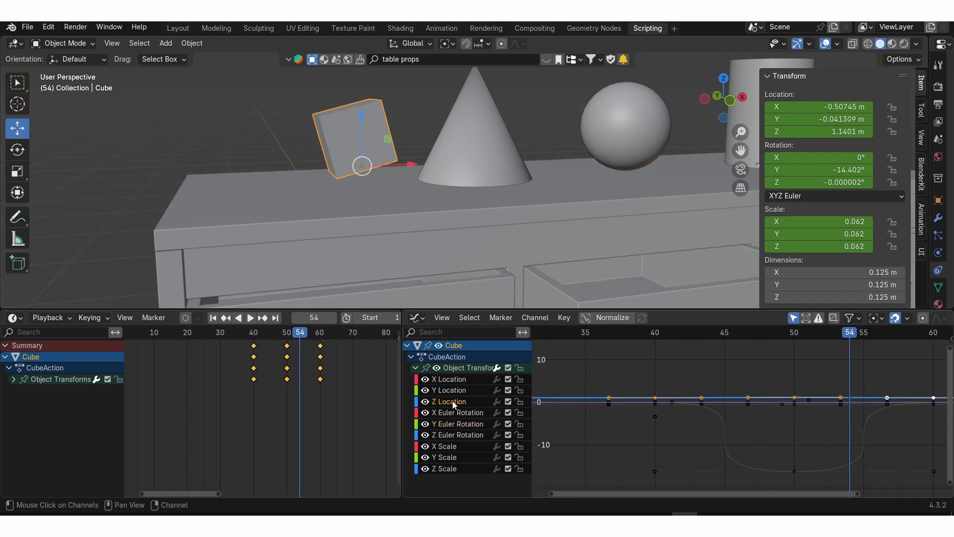
pyautogui.scroll(-2, 705, 418)
pyautogui.scroll(3, 713, 432)
pyautogui.click(662, 339)
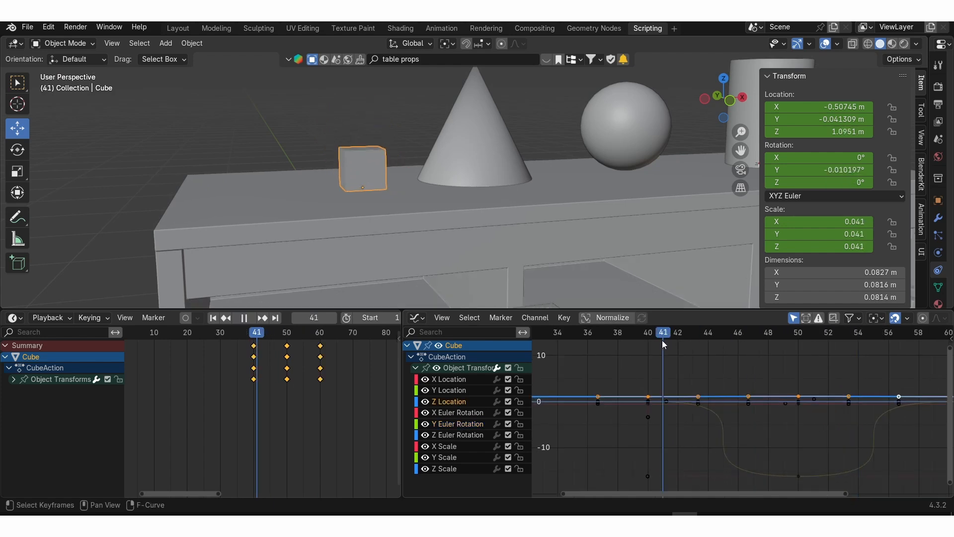
pyautogui.press('space')
pyautogui.press('space')
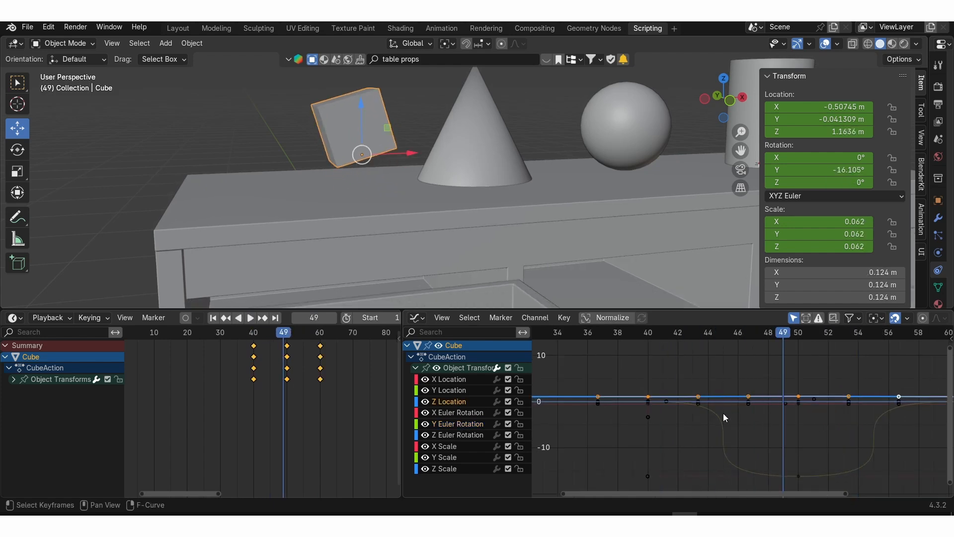
# Shorten the incoming handle of the cube's Y Euler Rotation key at frame 50 to about frame 45
pyautogui.click(646, 416)
pyautogui.click(647, 476)
pyautogui.moveTo(647, 476); pyautogui.dragTo(726, 474)
pyautogui.click(748, 408)
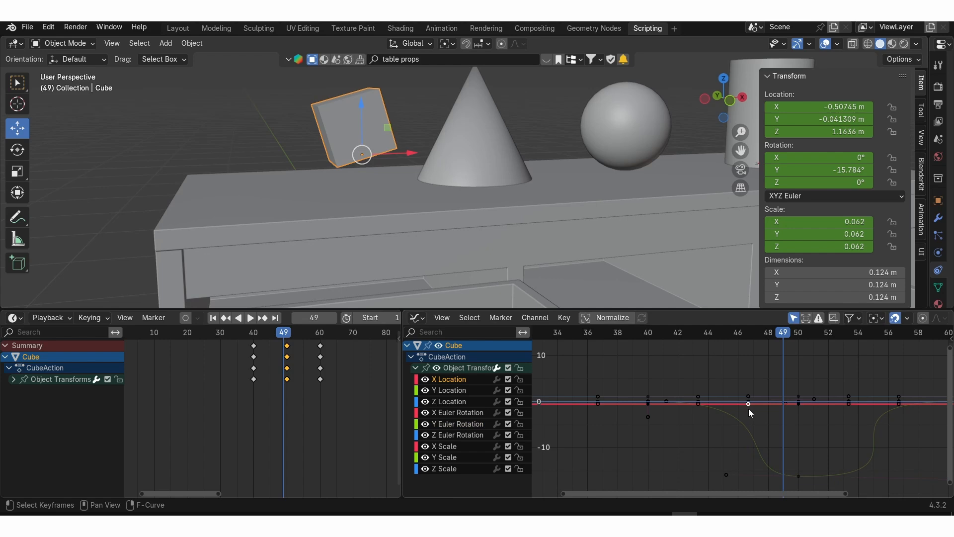
pyautogui.click(784, 403)
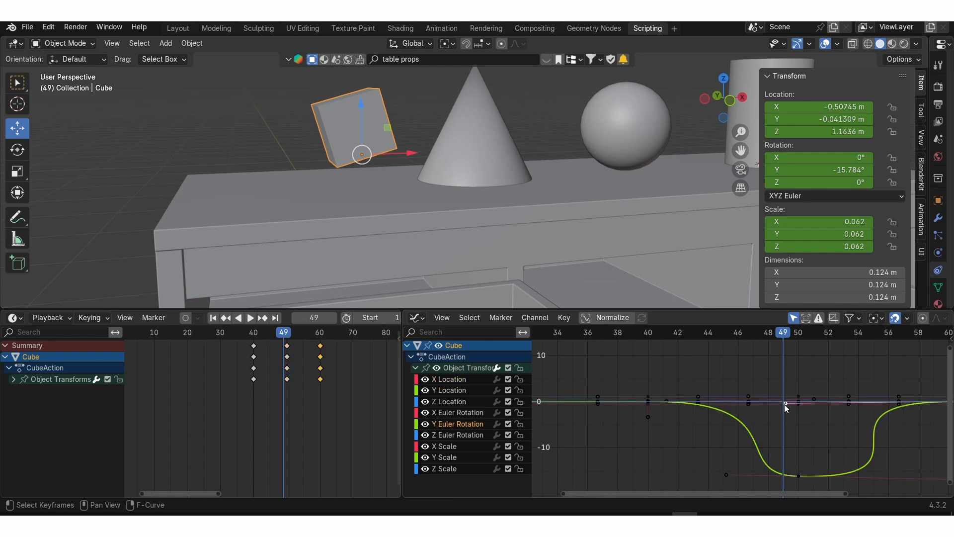
pyautogui.click(797, 404)
pyautogui.click(784, 403)
pyautogui.click(747, 403)
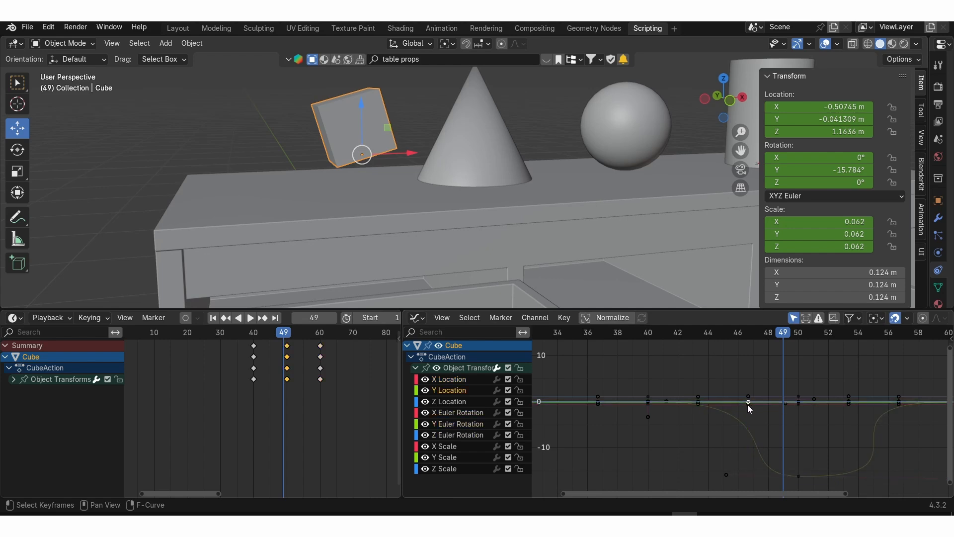
pyautogui.click(698, 403)
# Move the Y Euler Rotation handles to about frame 45 for the frame 40 key and frame 46 for the frame 50 key, and play back
pyautogui.scroll(-3, 743, 411)
pyautogui.keyDown('ctrl'); pyautogui.moveTo(752, 416); pyautogui.dragTo(779, 397, button='middle'); pyautogui.keyUp('ctrl')
pyautogui.click(782, 350)
pyautogui.moveTo(785, 398); pyautogui.dragTo(731, 400)
pyautogui.click(722, 476)
pyautogui.moveTo(718, 476); pyautogui.dragTo(737, 479)
pyautogui.click(680, 334)
pyautogui.press('space')
pyautogui.press('space')
# Stretch the outgoing handle of the cube's Y Euler Rotation key at frame 40 to about frame 52 and play back the tilt
pyautogui.moveTo(732, 401); pyautogui.dragTo(796, 399)
pyautogui.click(711, 333)
pyautogui.press('space')
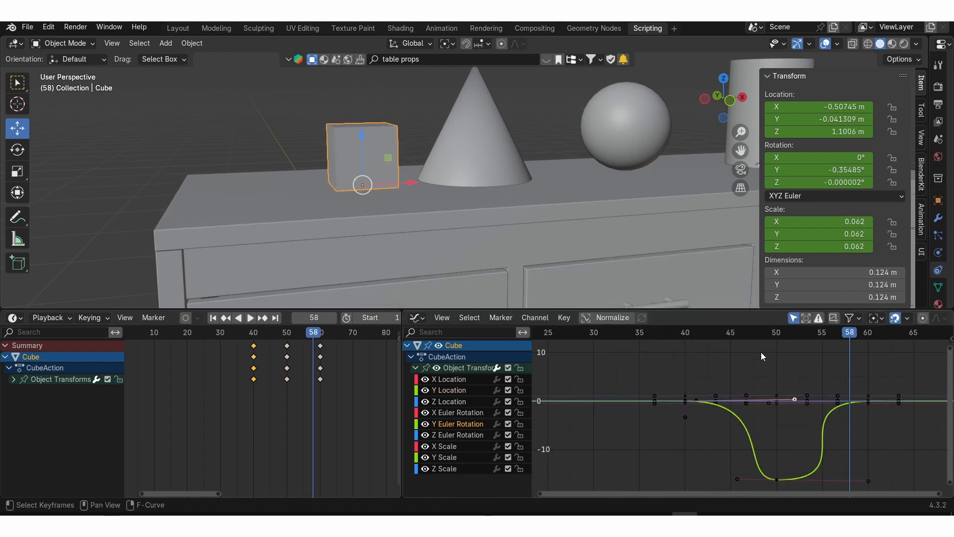
pyautogui.press('space')
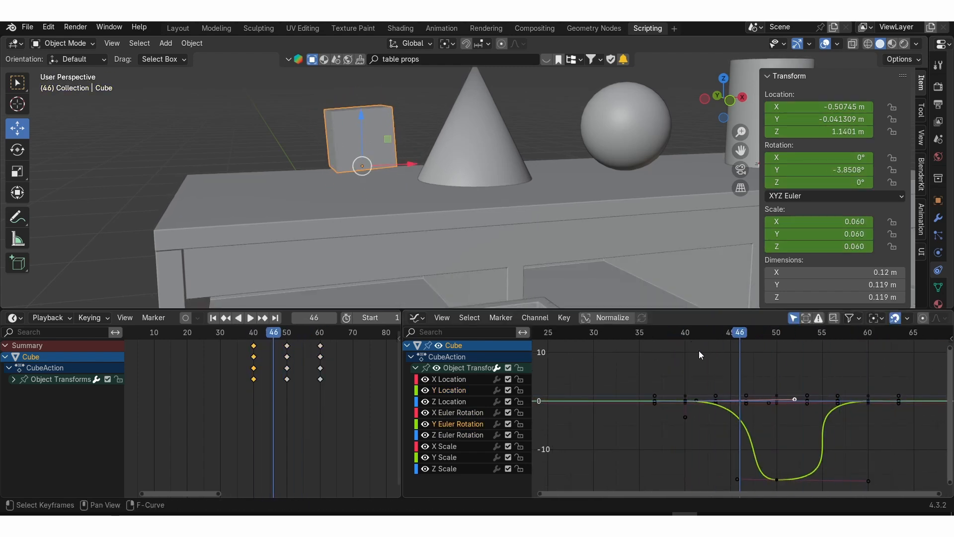
# Scale both handles of the cube's Z Location key at frame 50 out to about frames 40 and 60
pyautogui.click(462, 403)
pyautogui.press('Home')
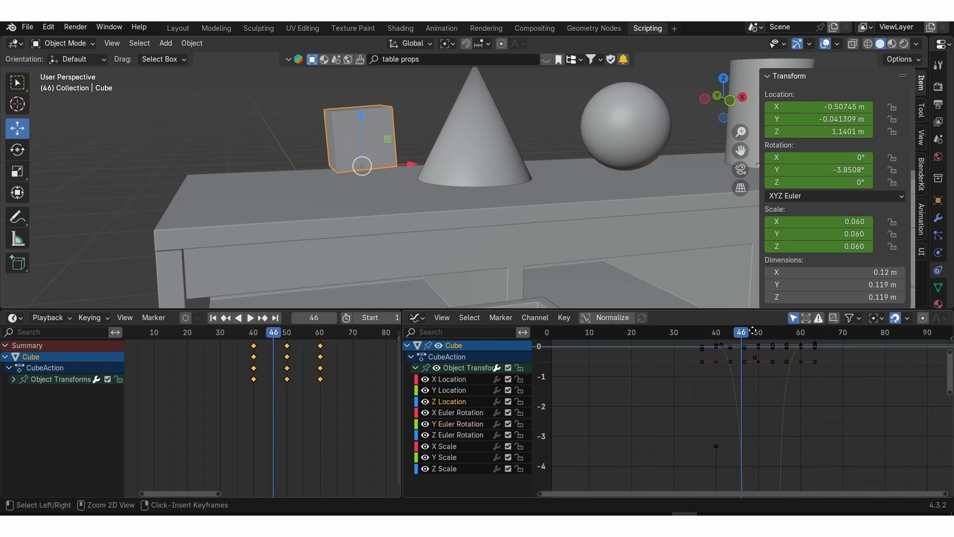
pyautogui.keyDown('ctrl'); pyautogui.moveTo(753, 330); pyautogui.dragTo(749, 325, button='middle'); pyautogui.keyUp('ctrl')
pyautogui.moveTo(749, 332); pyautogui.dragTo(718, 491, button='middle')
pyautogui.keyDown('ctrl'); pyautogui.moveTo(730, 432); pyautogui.dragTo(725, 477, button='middle'); pyautogui.keyUp('ctrl')
pyautogui.keyDown('ctrl'); pyautogui.moveTo(726, 467); pyautogui.dragTo(738, 411, button='middle'); pyautogui.keyUp('ctrl')
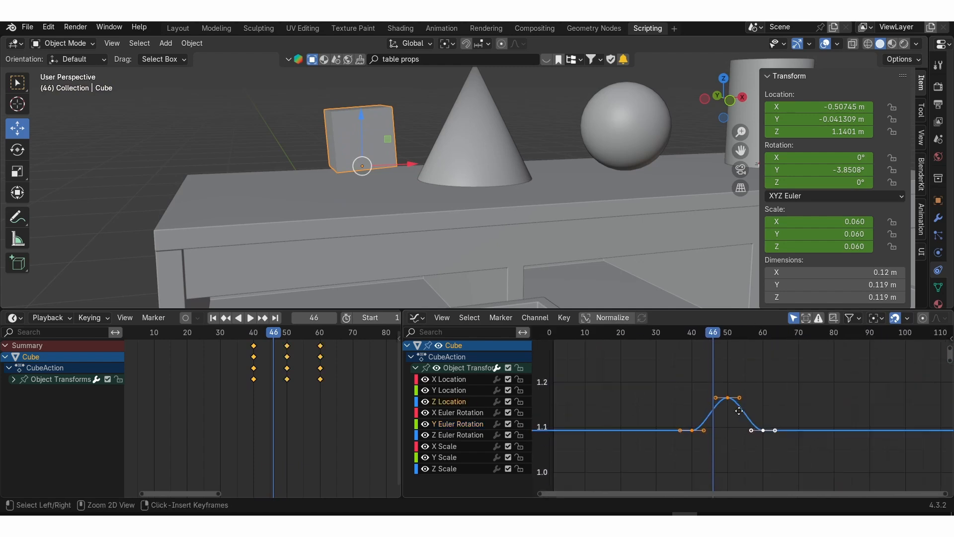
pyautogui.scroll(4, 738, 410)
pyautogui.moveTo(641, 362); pyautogui.dragTo(787, 396)
pyautogui.press('s')
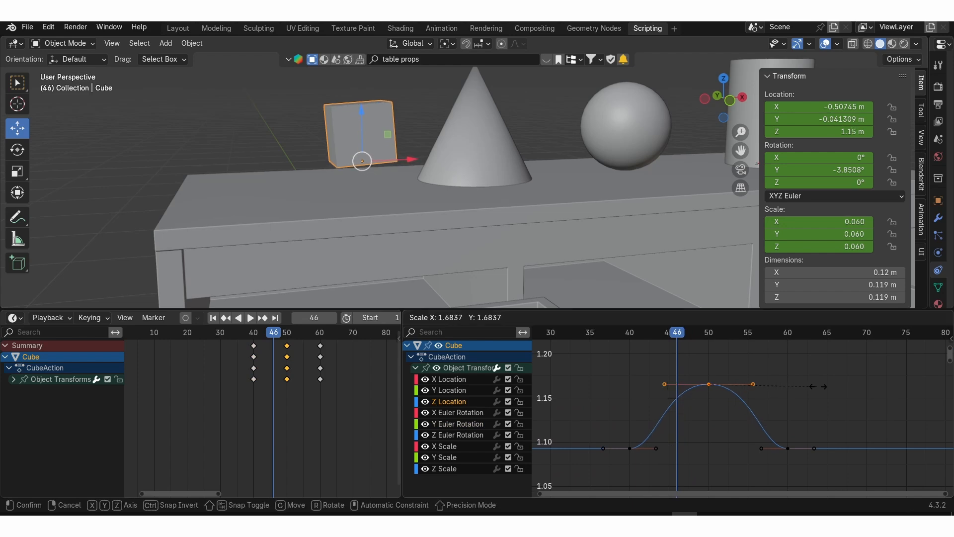
pyautogui.click(819, 386)
# Stretch the facing handles of the Z Location keys at frames 40 and 60 to about frames 48 and 52, and play back from frame 37
pyautogui.moveTo(650, 438); pyautogui.dragTo(769, 465)
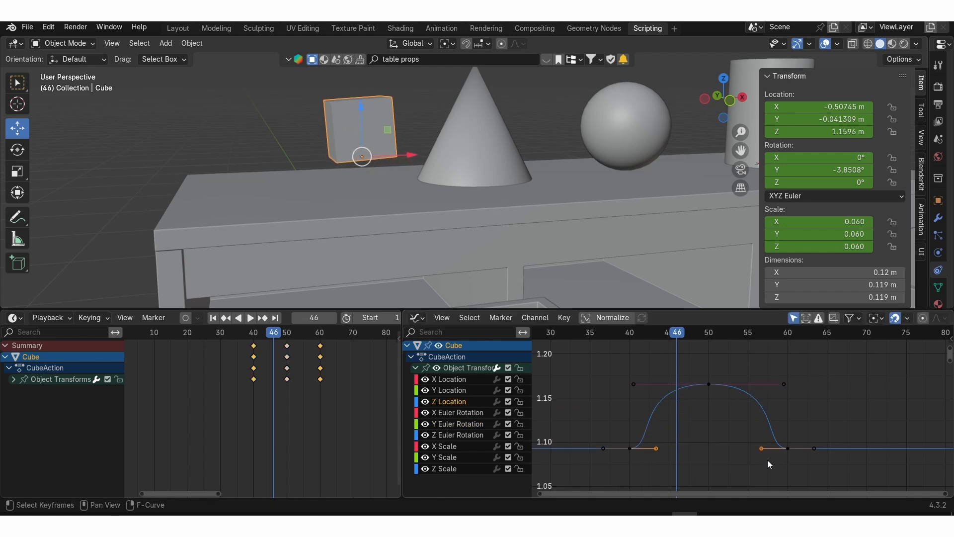
pyautogui.press('s')
pyautogui.click(696, 382)
pyautogui.click(626, 334)
pyautogui.press('space')
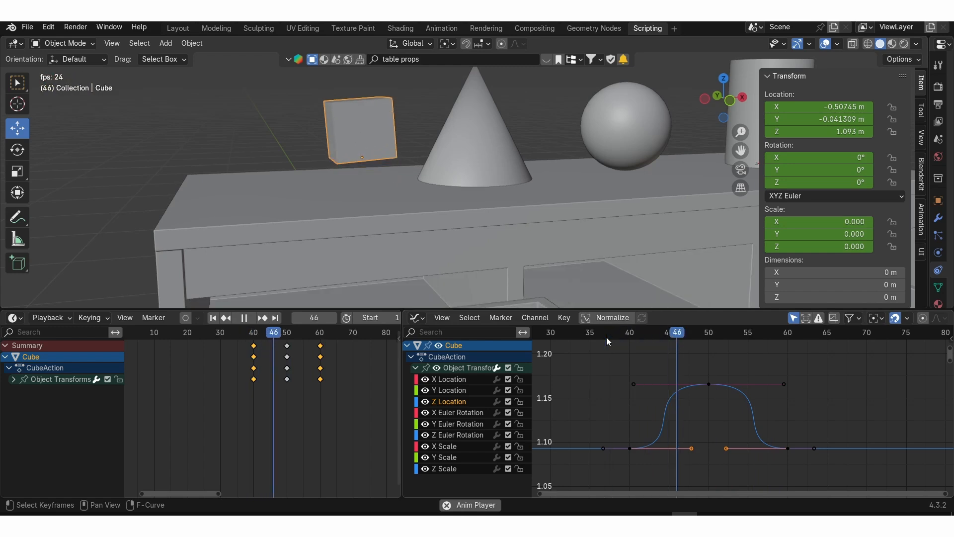
pyautogui.press('space')
pyautogui.click(606, 334)
# Move all of the cube's frame 60 keyframes to frame 70
pyautogui.press('b')
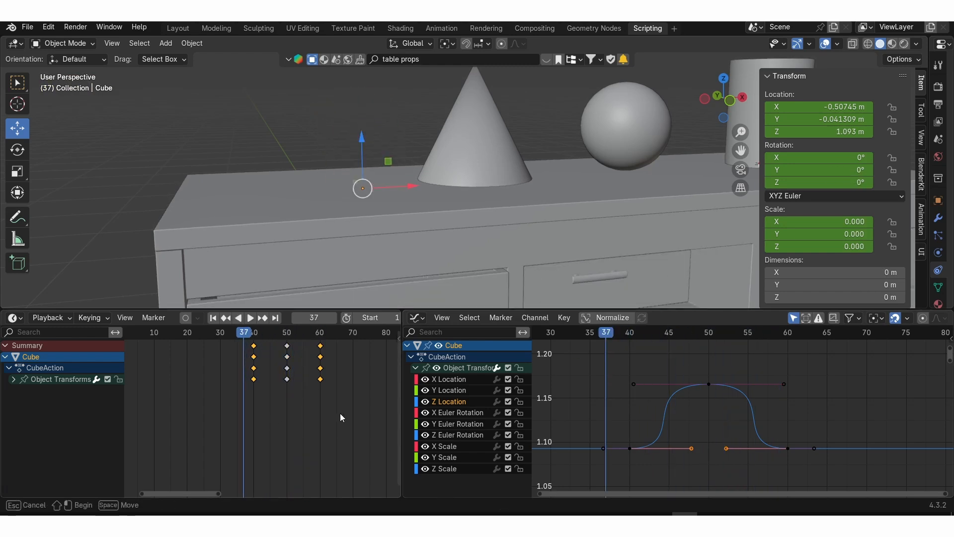
pyautogui.moveTo(340, 417); pyautogui.dragTo(302, 339)
pyautogui.press('g')
pyautogui.click(355, 373)
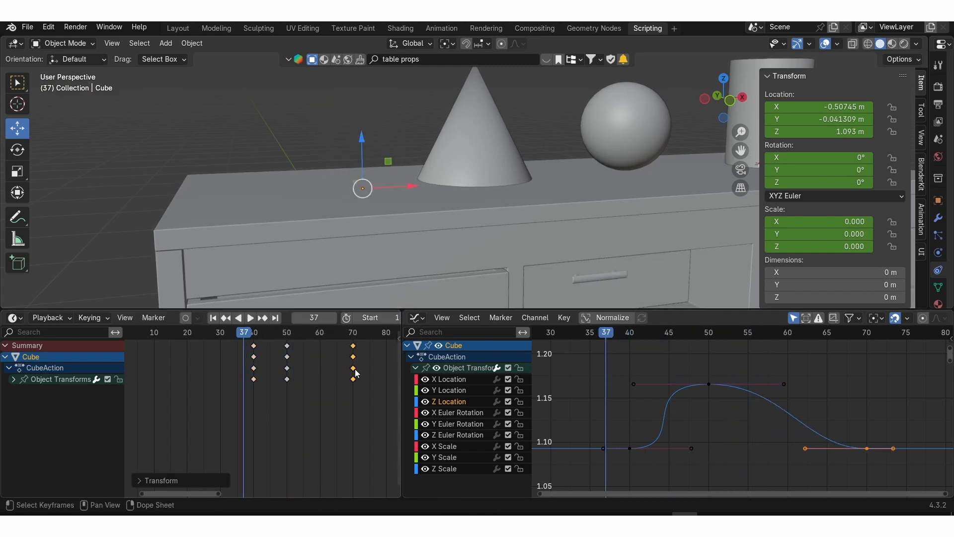
# Pull the Z Location key's incoming handle at frame 70 back to about frame 48 and the frame 50 key's outgoing handle to about frame 68
pyautogui.moveTo(817, 460); pyautogui.dragTo(787, 439)
pyautogui.press('g')
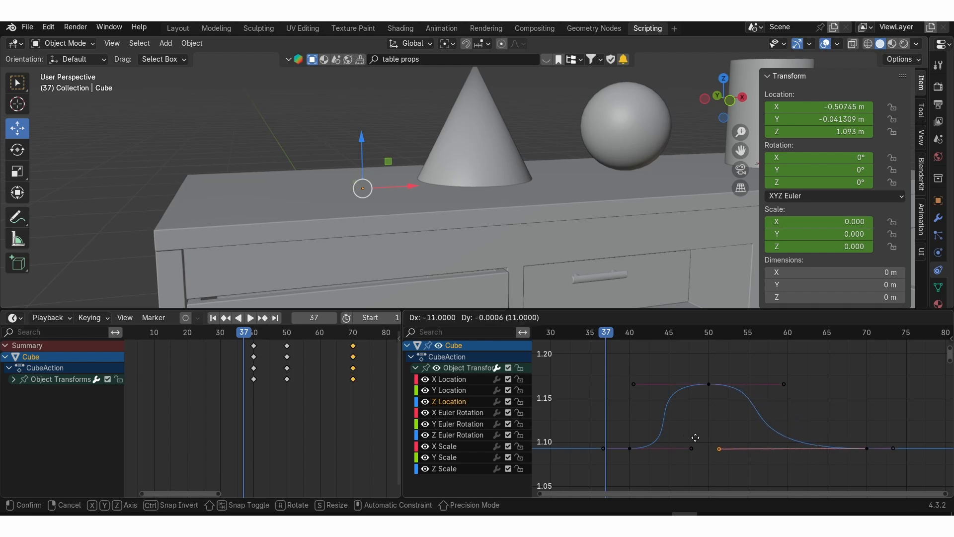
pyautogui.click(671, 432)
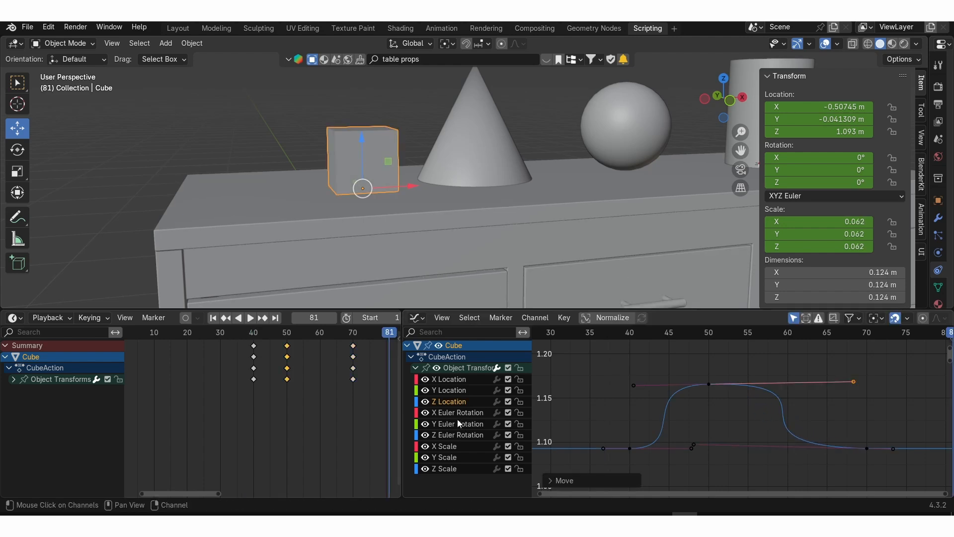
# Spread the handles of the cube's Y Euler Rotation key at frame 50 to about frames 32 and 73, and play back the animation
pyautogui.doubleClick(462, 426)
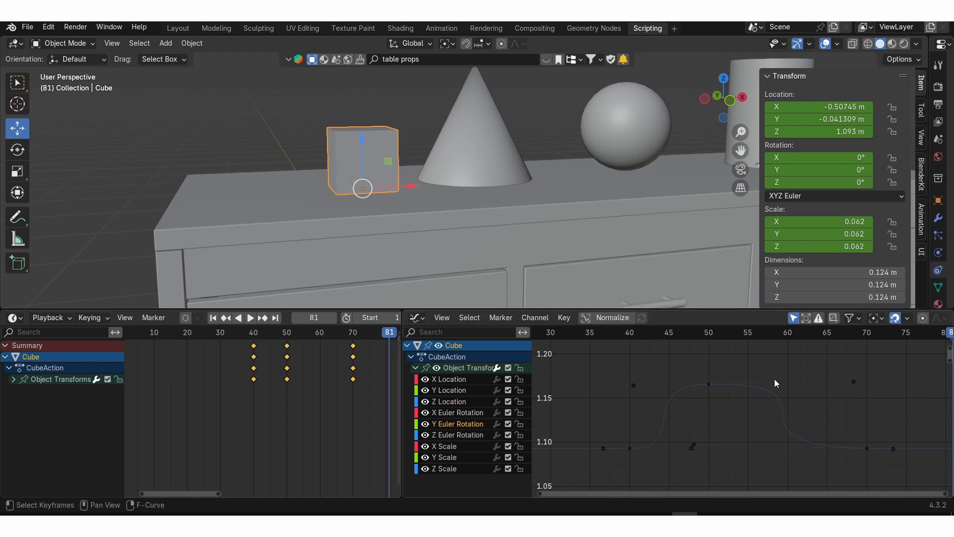
pyautogui.press('Home')
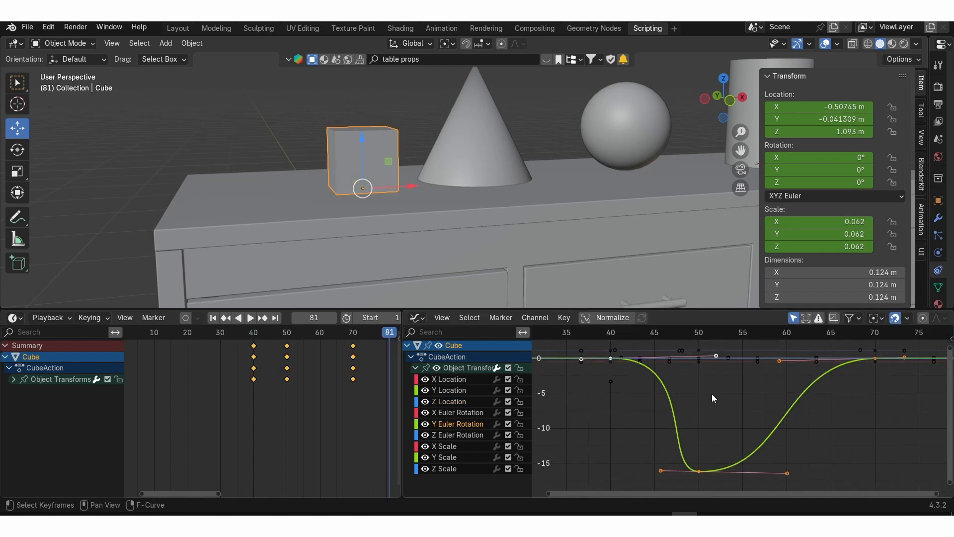
pyautogui.keyDown('ctrl'); pyautogui.moveTo(727, 396); pyautogui.dragTo(765, 395, button='middle'); pyautogui.keyUp('ctrl')
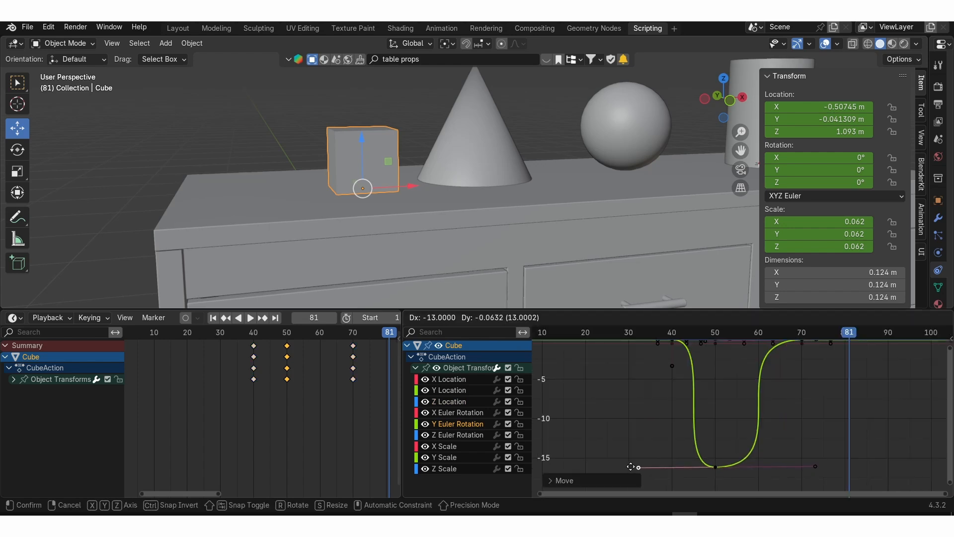
pyautogui.click(635, 466)
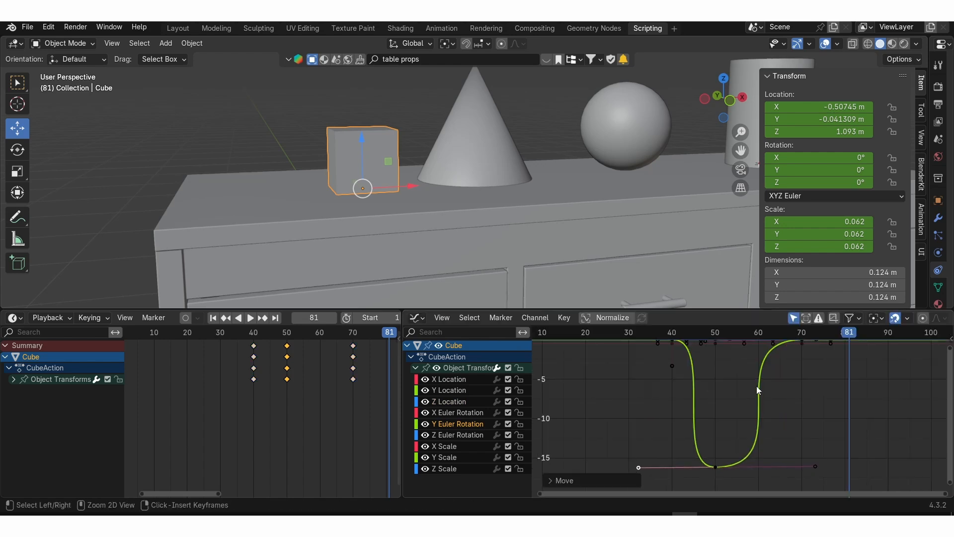
pyautogui.press('Home')
pyautogui.press('space')
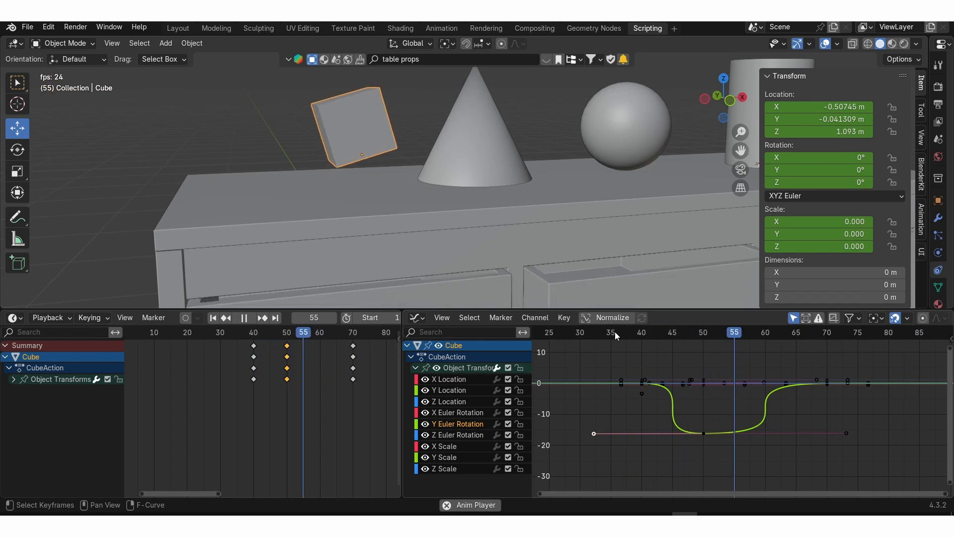
pyautogui.press('space')
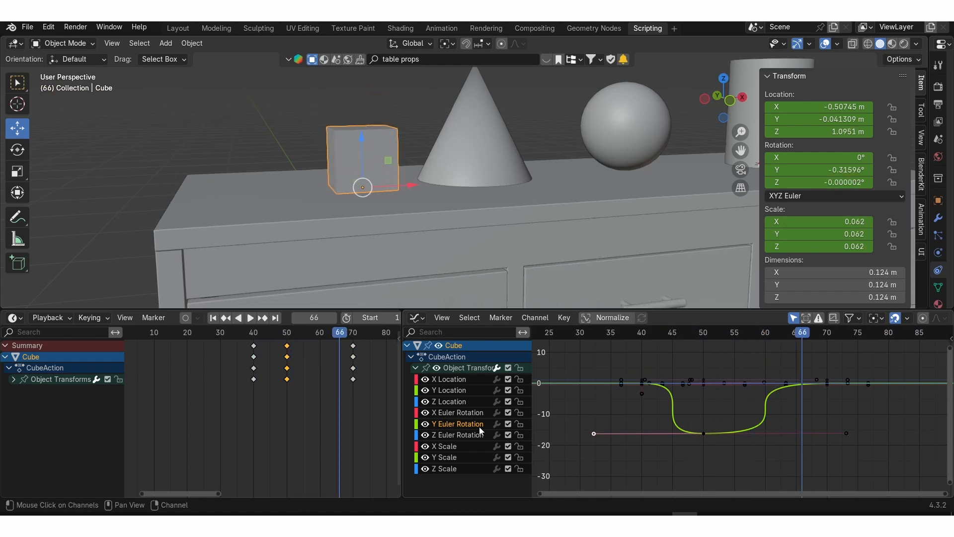
# Steepen the cube's X, Y and Z Scale curves by pulling the frame 50 keys' incoming handles back to about frame 40
pyautogui.click(455, 468)
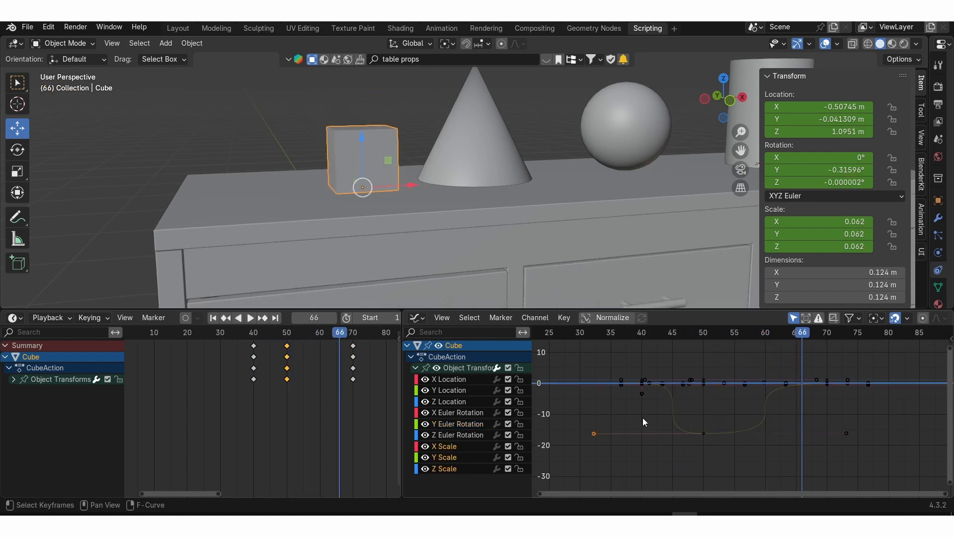
pyautogui.scroll(-1, 643, 417)
pyautogui.press('KP_Decimal')
pyautogui.scroll(-3, 644, 416)
pyautogui.press('Home')
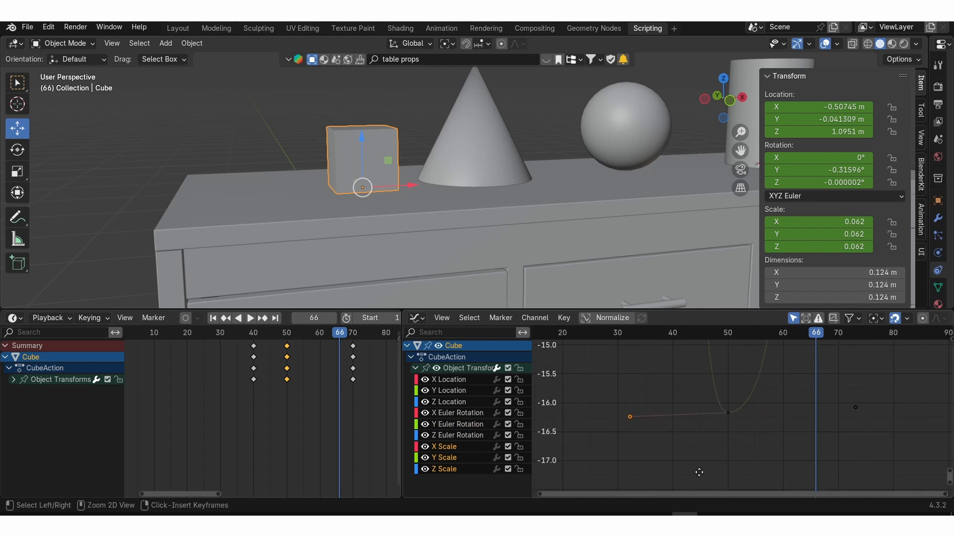
pyautogui.doubleClick(449, 455)
pyautogui.keyDown('ctrl'); pyautogui.moveTo(728, 406); pyautogui.dragTo(700, 348, button='middle'); pyautogui.keyUp('ctrl')
pyautogui.moveTo(699, 436); pyautogui.dragTo(680, 489, button='middle')
pyautogui.keyDown('ctrl'); pyautogui.moveTo(716, 292); pyautogui.dragTo(715, 264, button='middle'); pyautogui.keyUp('ctrl')
pyautogui.keyDown('ctrl'); pyautogui.moveTo(713, 431); pyautogui.dragTo(691, 415, button='middle'); pyautogui.keyUp('ctrl')
pyautogui.scroll(2, 698, 408)
pyautogui.moveTo(700, 477); pyautogui.dragTo(751, 364, button='middle')
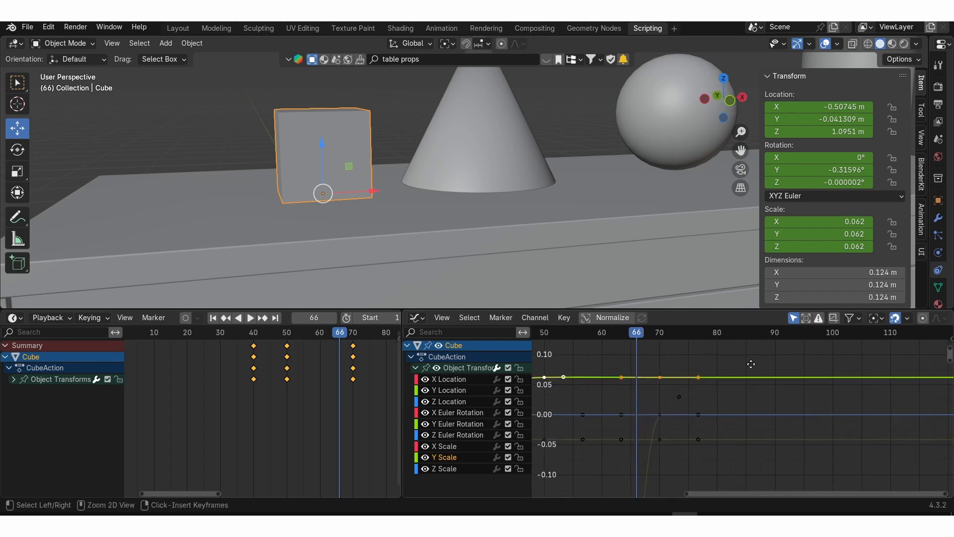
pyautogui.moveTo(561, 383); pyautogui.dragTo(790, 365, button='middle')
pyautogui.moveTo(671, 390); pyautogui.dragTo(726, 393)
pyautogui.press('g')
pyautogui.click(682, 428)
pyautogui.press('g')
pyautogui.click(718, 394)
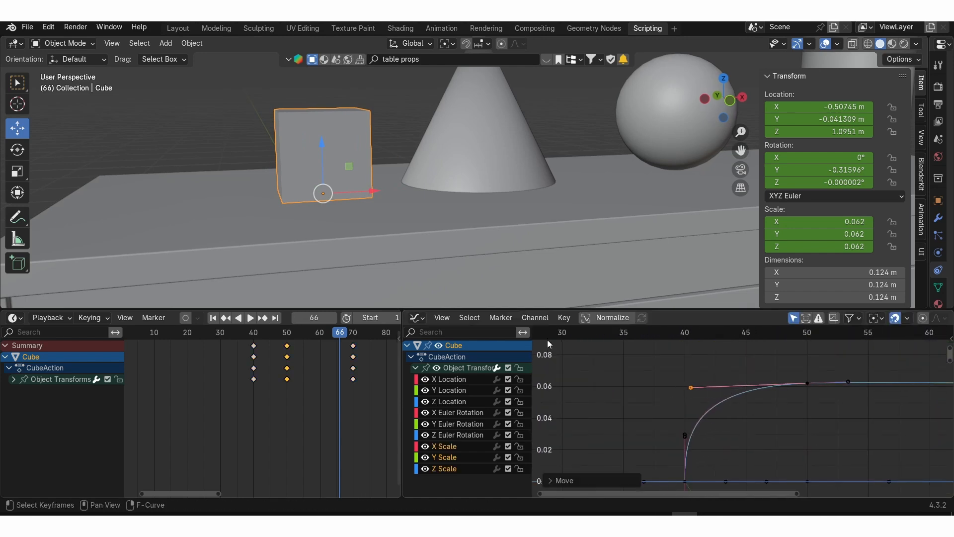
pyautogui.press('Left')
pyautogui.scroll(-4, 378, 295)
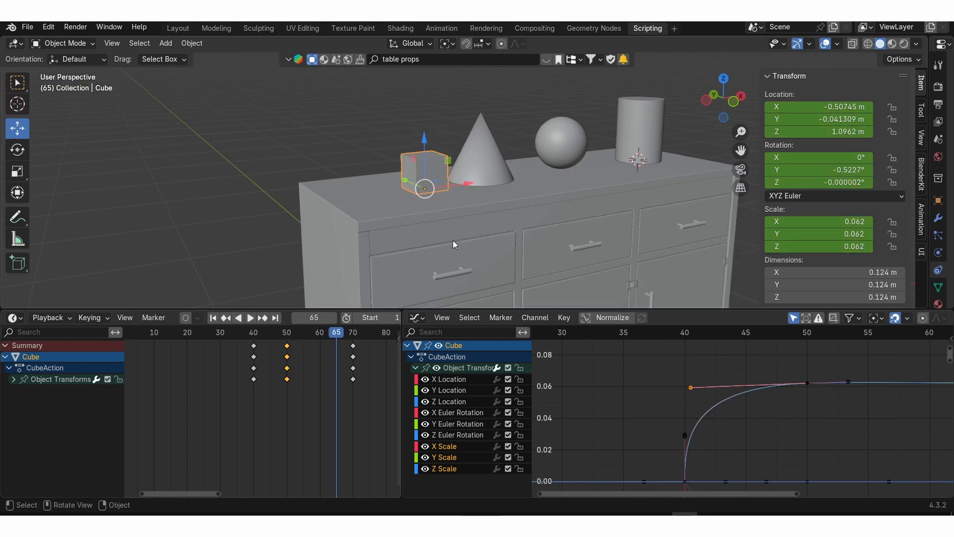
pyautogui.press('Left')
pyautogui.moveTo(369, 336); pyautogui.dragTo(345, 412)
pyautogui.press('g')
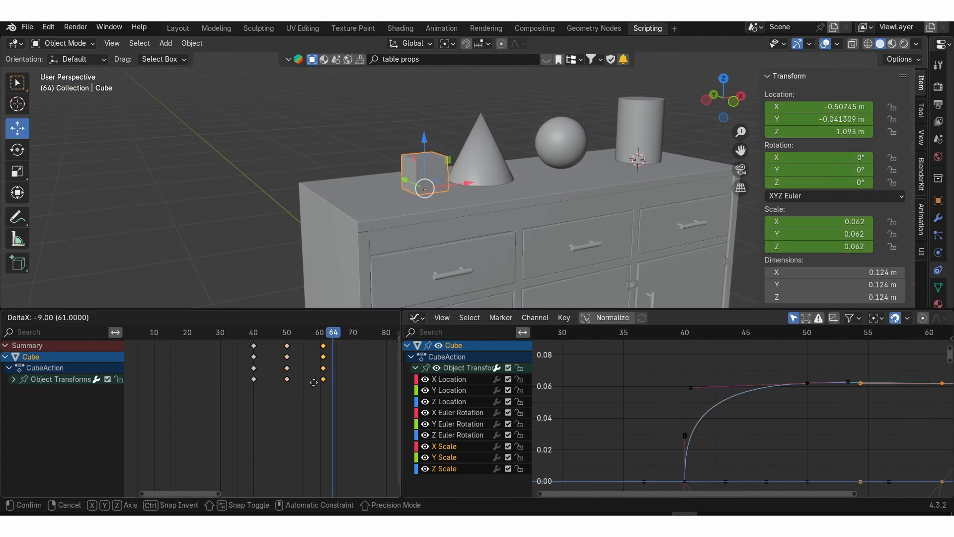
pyautogui.press('Escape')
# Move all of the cube's frame 50 keyframes to frame 60 and scrub back to frame 53
pyautogui.moveTo(316, 395); pyautogui.dragTo(276, 333)
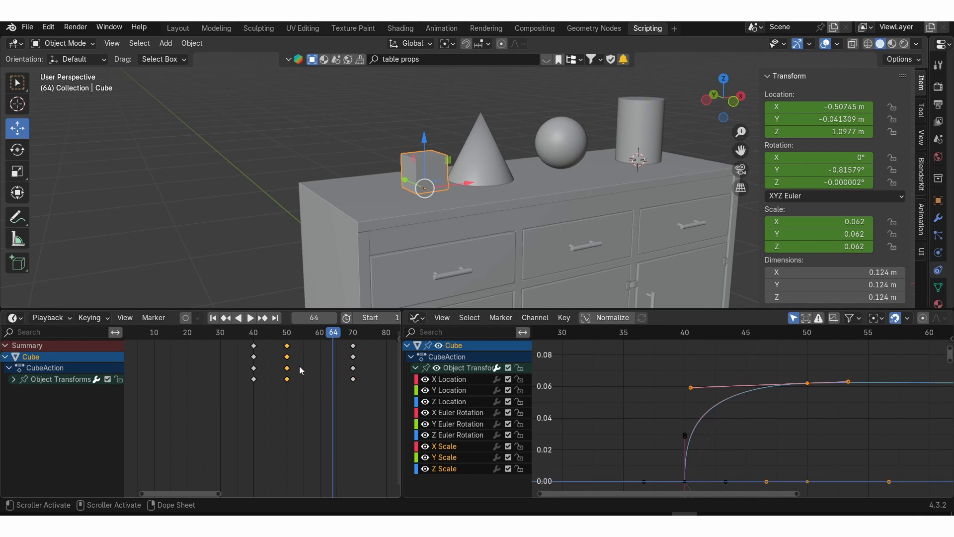
pyautogui.press('g')
pyautogui.click(335, 368)
pyautogui.moveTo(331, 336); pyautogui.dragTo(296, 333)
# Raise the frame 40 handles of the cube's scale curves to about 0.06, adjust the frame 60 keys' handles, and play back the animation
pyautogui.scroll(-5, 794, 407)
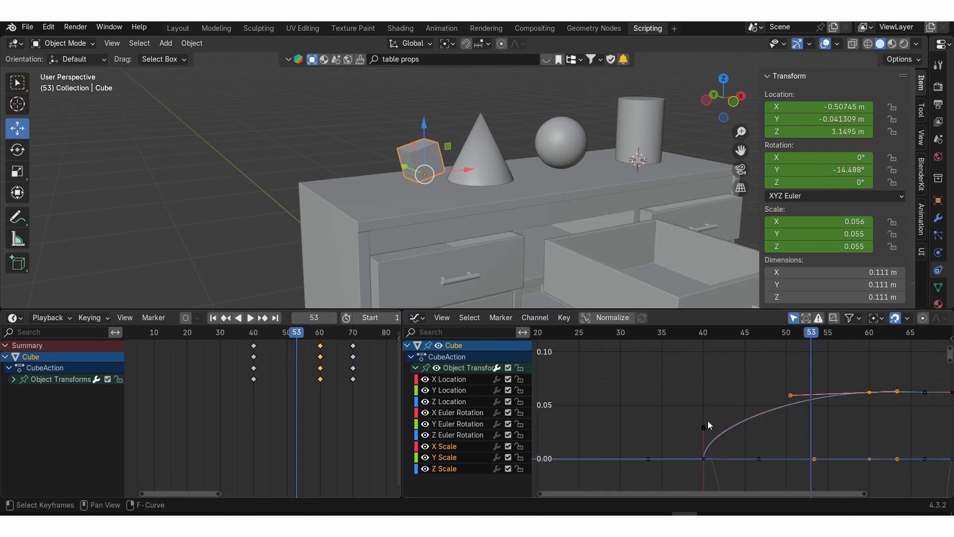
pyautogui.moveTo(669, 449); pyautogui.dragTo(720, 417)
pyautogui.press('g')
pyautogui.click(795, 382)
pyautogui.keyDown('ctrl'); pyautogui.moveTo(839, 396); pyautogui.dragTo(831, 373, button='middle'); pyautogui.keyUp('ctrl')
pyautogui.moveTo(837, 367); pyautogui.dragTo(810, 390)
pyautogui.press('g')
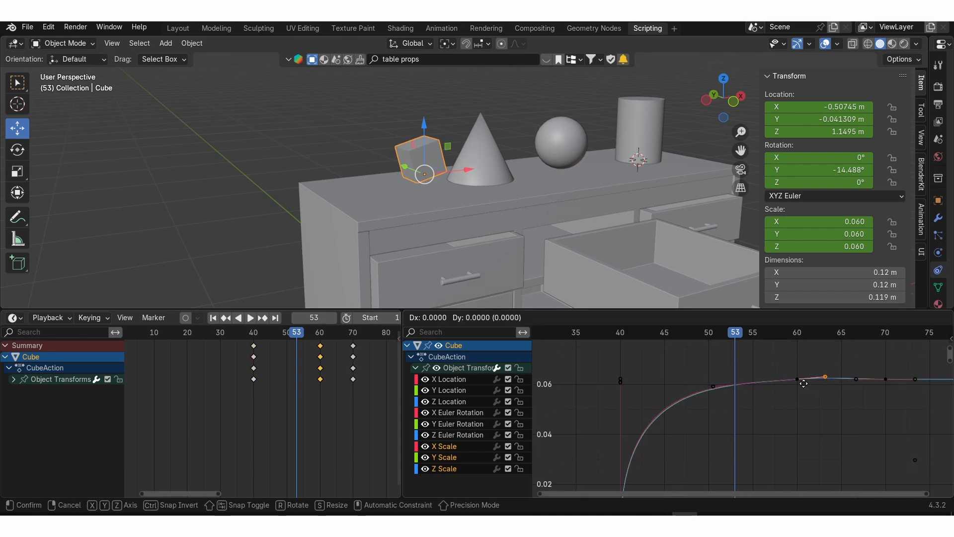
pyautogui.moveTo(703, 375); pyautogui.dragTo(720, 392)
pyautogui.press('g')
pyautogui.moveTo(628, 371); pyautogui.dragTo(673, 413)
pyautogui.press('g')
pyautogui.click(677, 448)
pyautogui.press('space')
pyautogui.press('space')
# Readjust the handles of the cube's Z Location keys around frame 60 and play back the animation
pyautogui.click(449, 402)
pyautogui.keyDown('ctrl'); pyautogui.moveTo(815, 368); pyautogui.dragTo(746, 467, button='middle'); pyautogui.keyUp('ctrl')
pyautogui.moveTo(740, 392); pyautogui.dragTo(760, 388, button='middle')
pyautogui.click(737, 380)
pyautogui.press('g')
pyautogui.moveTo(709, 382); pyautogui.dragTo(689, 383)
pyautogui.moveTo(728, 442); pyautogui.dragTo(767, 444)
pyautogui.click(681, 339)
pyautogui.press('space')
pyautogui.press('space')
# Reshape the handles of the cube's Y Euler Rotation curve around its frame 60 key
pyautogui.click(453, 426)
pyautogui.keyDown('ctrl'); pyautogui.moveTo(735, 377); pyautogui.dragTo(735, 427, button='middle'); pyautogui.keyUp('ctrl')
pyautogui.moveTo(690, 472); pyautogui.dragTo(647, 483)
pyautogui.keyDown('ctrl'); pyautogui.moveTo(736, 428); pyautogui.dragTo(741, 387, button='middle'); pyautogui.keyUp('ctrl')
pyautogui.click(740, 388)
pyautogui.moveTo(709, 401); pyautogui.dragTo(780, 390)
# Move the cube's frame 60 keyframes to frame 55 and its frame 70 keyframes to frame 65, and play back from before frame 40
pyautogui.moveTo(334, 387); pyautogui.dragTo(308, 343)
pyautogui.moveTo(320, 357); pyautogui.dragTo(303, 357)
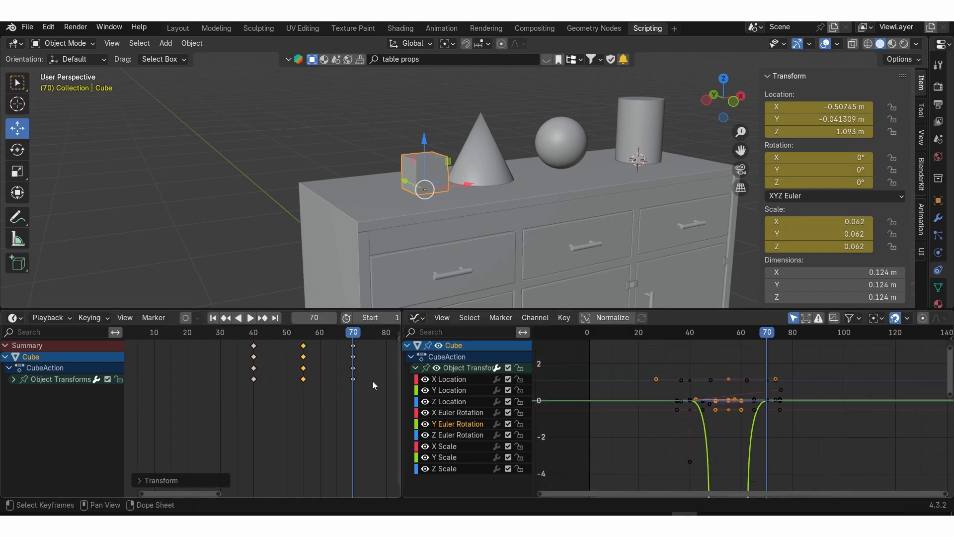
pyautogui.moveTo(375, 386); pyautogui.dragTo(343, 343)
pyautogui.moveTo(353, 357); pyautogui.dragTo(336, 356)
pyautogui.click(250, 332)
pyautogui.press('space')
pyautogui.press('space')
# Select the cone on the cabinet top and insert a keyframe on it
pyautogui.scroll(-2, 488, 171)
pyautogui.scroll(-2, 481, 148)
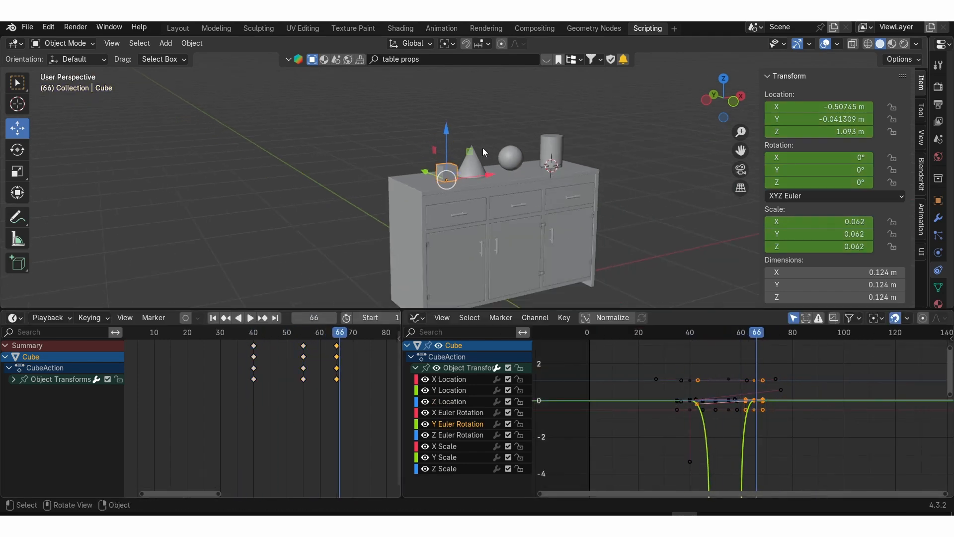
pyautogui.scroll(5, 482, 147)
pyautogui.click(483, 159)
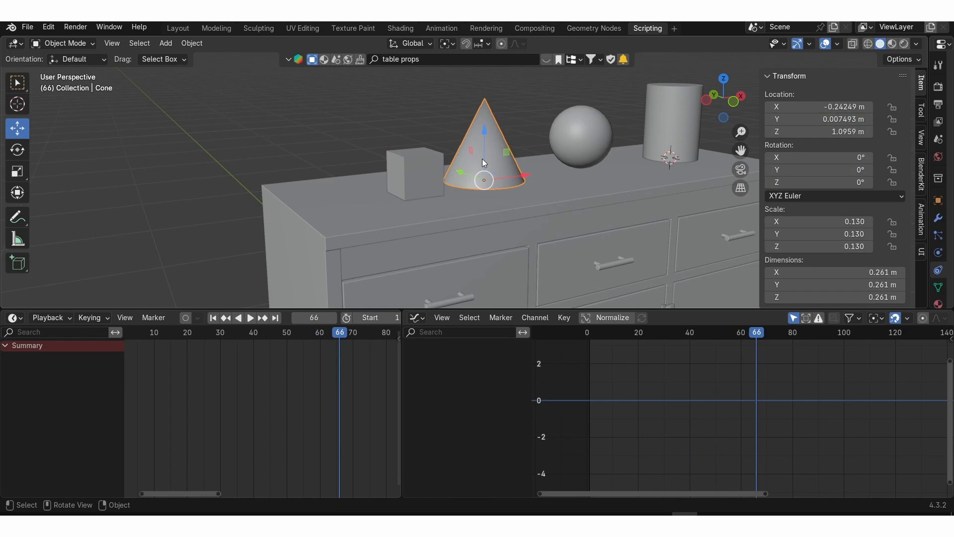
pyautogui.scroll(-2, 469, 162)
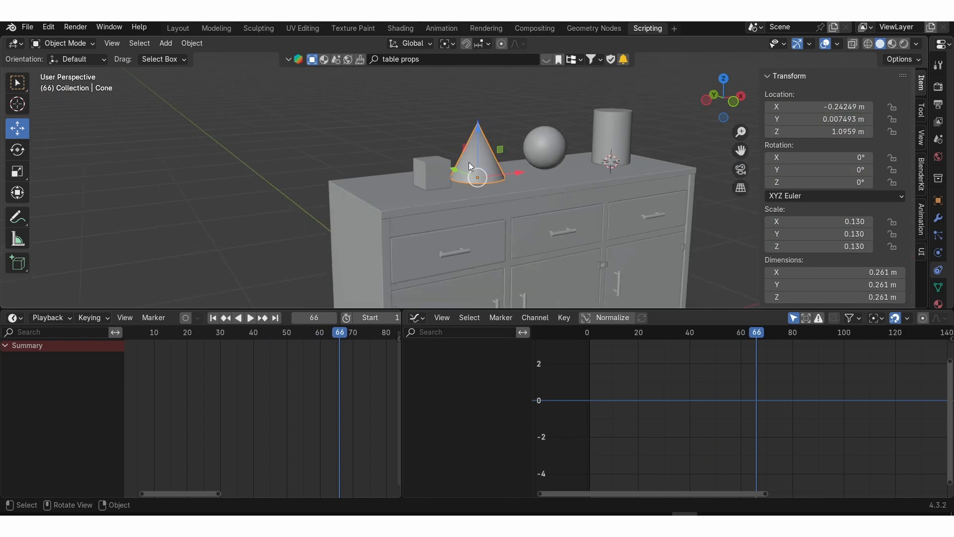
pyautogui.moveTo(510, 183); pyautogui.dragTo(498, 166, button='middle')
pyautogui.press('i')
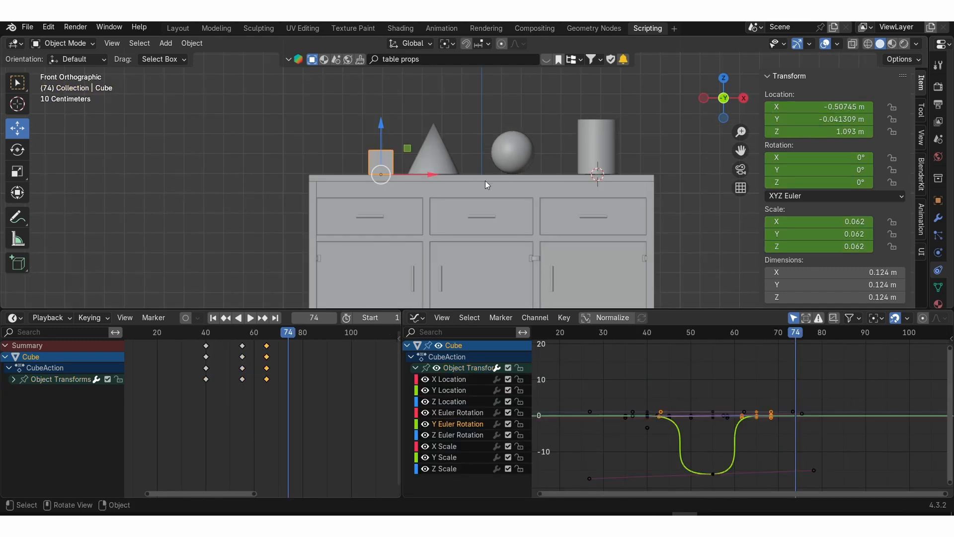
# Scrub through the cube's keys from frame 40 to 65 and refine the handles of its Y Euler Rotation curve
pyautogui.scroll(2, 397, 162)
pyautogui.press('Down')
pyautogui.press('Down')
pyautogui.press('Down')
pyautogui.scroll(2, 335, 207)
pyautogui.moveTo(206, 332); pyautogui.dragTo(266, 332)
pyautogui.click(729, 432)
pyautogui.keyDown('ctrl'); pyautogui.moveTo(645, 424); pyautogui.dragTo(689, 397, button='middle'); pyautogui.keyUp('ctrl')
pyautogui.click(639, 377)
pyautogui.click(659, 377)
pyautogui.click(689, 364)
pyautogui.keyDown('ctrl'); pyautogui.moveTo(690, 365); pyautogui.dragTo(616, 408, button='middle'); pyautogui.keyUp('ctrl')
pyautogui.click(586, 380)
pyautogui.moveTo(715, 377); pyautogui.dragTo(731, 490)
pyautogui.keyDown('ctrl'); pyautogui.moveTo(716, 378); pyautogui.dragTo(725, 443, button='middle'); pyautogui.keyUp('ctrl')
pyautogui.moveTo(669, 453); pyautogui.dragTo(723, 452)
# Refine the key handles of the cube's Z Location curve and play back the animation
pyautogui.doubleClick(457, 402)
pyautogui.keyDown('ctrl'); pyautogui.moveTo(696, 422); pyautogui.dragTo(646, 367, button='middle'); pyautogui.keyUp('ctrl')
pyautogui.keyDown('ctrl'); pyautogui.moveTo(735, 422); pyautogui.dragTo(755, 373, button='middle'); pyautogui.keyUp('ctrl')
pyautogui.moveTo(621, 436); pyautogui.dragTo(739, 397)
pyautogui.click(759, 377)
pyautogui.press('Down')
pyautogui.press('Down')
pyautogui.press('space')
pyautogui.click(580, 338)
pyautogui.press('space')
# Nudge the cone along the Z axis at its frame 72 key and play back the animation
pyautogui.click(420, 154)
pyautogui.scroll(2, 464, 173)
pyautogui.press('Down')
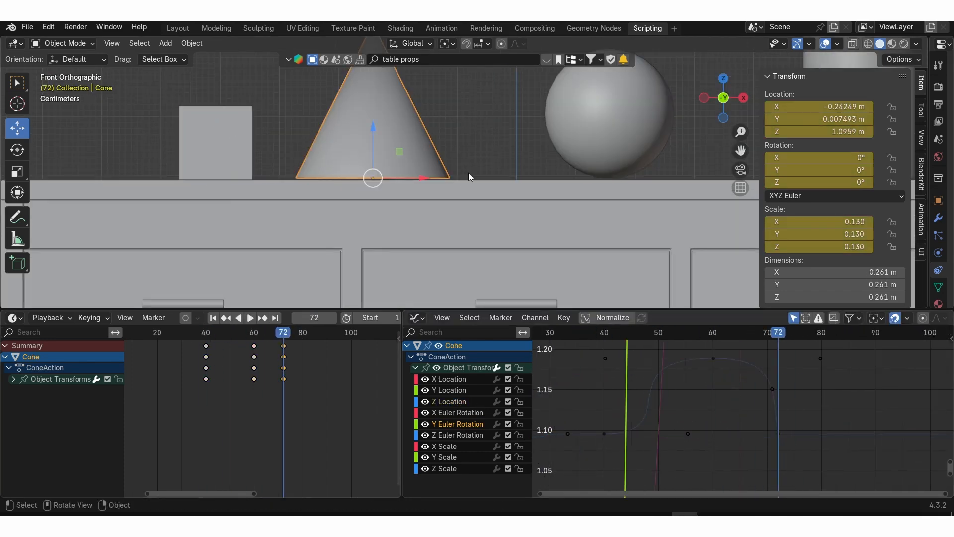
pyautogui.press('g')
pyautogui.press('z')
pyautogui.click(479, 174)
pyautogui.press('space')
pyautogui.scroll(-6, 374, 238)
pyautogui.press('space')
# Insert a keyframe for the sphere at frame 40 and move it to frame 80
pyautogui.scroll(4, 571, 145)
pyautogui.keyDown('shift'); pyautogui.moveTo(573, 145); pyautogui.dragTo(510, 182, button='middle'); pyautogui.keyUp('shift')
pyautogui.click(511, 181)
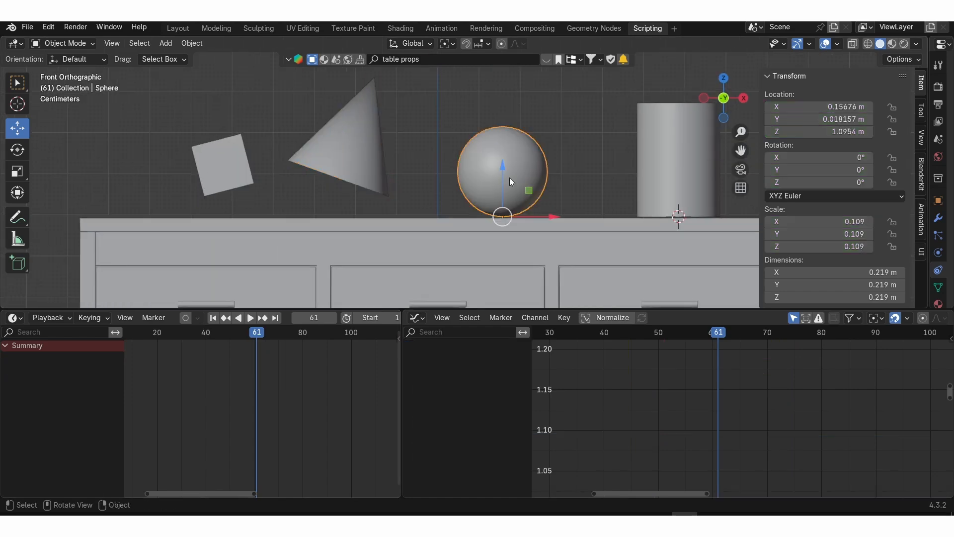
pyautogui.click(206, 332)
pyautogui.press('i')
pyautogui.moveTo(206, 357); pyautogui.dragTo(303, 356)
# Set the sphere's X, Y and Z scale to 0 at frame 40 and insert a keyframe
pyautogui.moveTo(819, 222); pyautogui.dragTo(818, 246)
pyautogui.write('0')
pyautogui.press('Return')
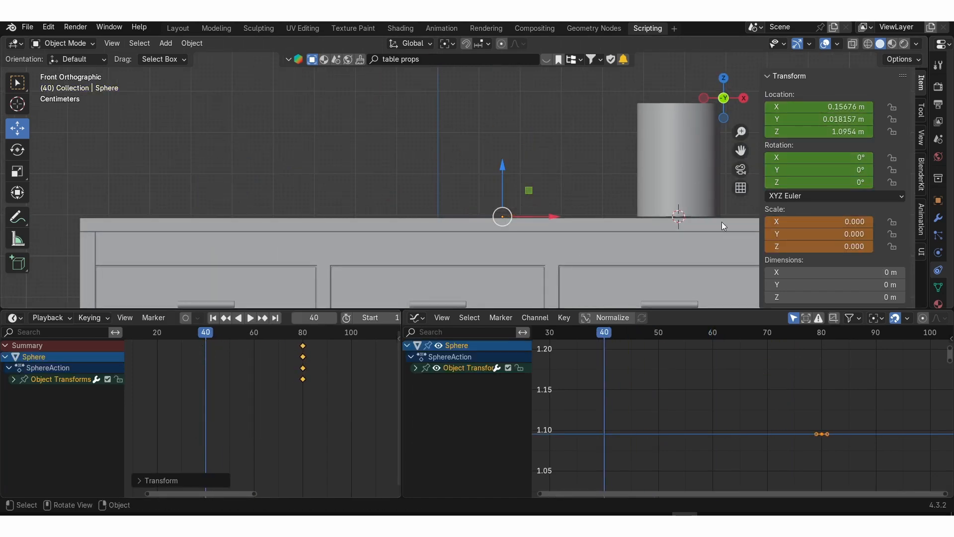
pyautogui.press('k')
pyautogui.click(554, 180)
# Copy the sphere's full-size keys to frame 60, raise it along Z to about 1.35 m, and insert a keyframe
pyautogui.click(254, 334)
pyautogui.hotkey('ctrl', 'c')
pyautogui.hotkey('ctrl', 'v')
pyautogui.press('g')
pyautogui.press('z')
pyautogui.click(558, 91)
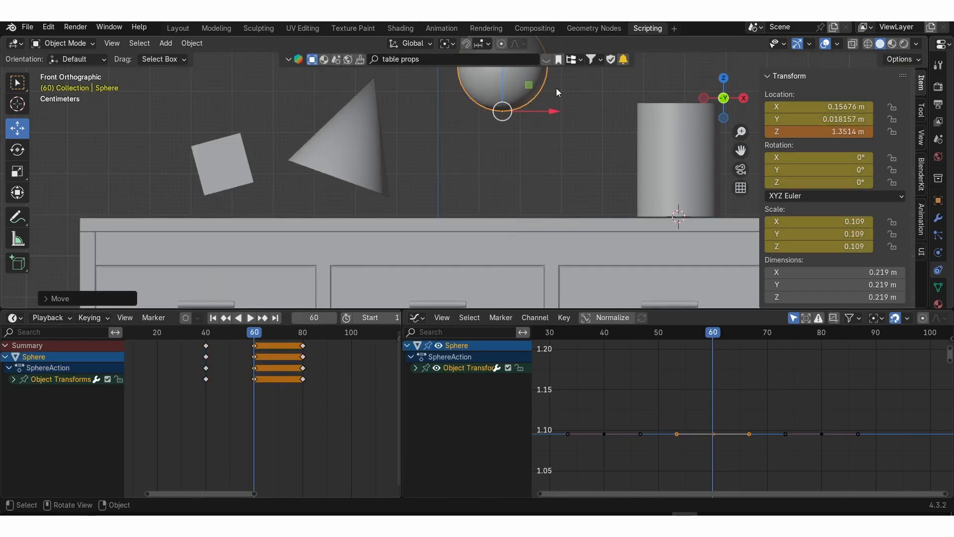
pyautogui.press('i')
# Move the sphere's frame 80 keyframes to about frame 73 and scrub back to frame 42
pyautogui.click(303, 378)
pyautogui.press('g')
pyautogui.click(300, 378)
pyautogui.moveTo(254, 332); pyautogui.dragTo(211, 332)
# On the sphere's Z Location curve, stretch the facing handles of the first two keys and raise the last key's incoming handle straight up to about 1.32
pyautogui.click(417, 368)
pyautogui.click(449, 401)
pyautogui.moveTo(656, 441); pyautogui.dragTo(765, 443)
pyautogui.moveTo(700, 376); pyautogui.dragTo(584, 372)
pyautogui.moveTo(802, 442); pyautogui.dragTo(829, 384)
pyautogui.moveTo(767, 378); pyautogui.dragTo(771, 376)
# Raise the frame 40 handles of the sphere's X, Y and Z Scale curves straight up to about 0.10 and play back the animation
pyautogui.click(455, 447)
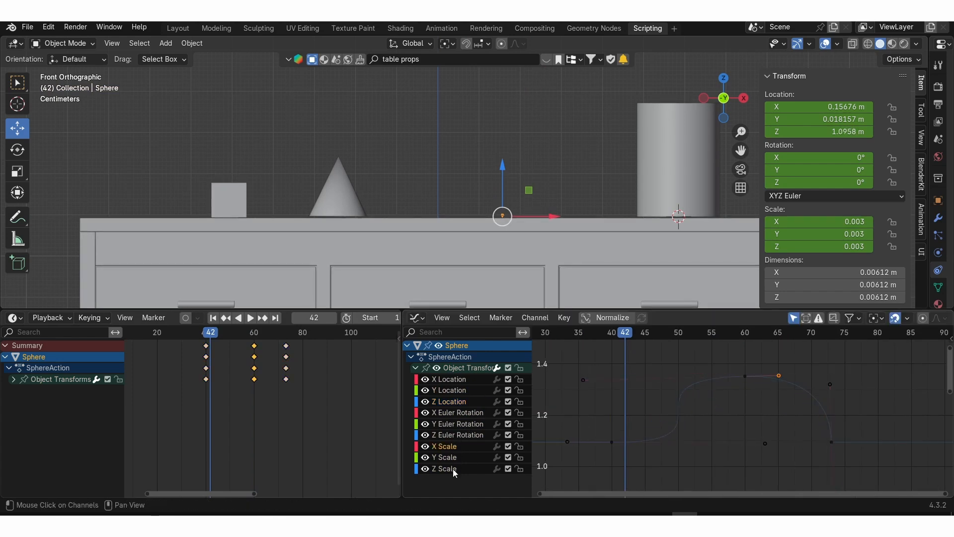
pyautogui.press('Home')
pyautogui.scroll(-2, 695, 455)
pyautogui.click(704, 475)
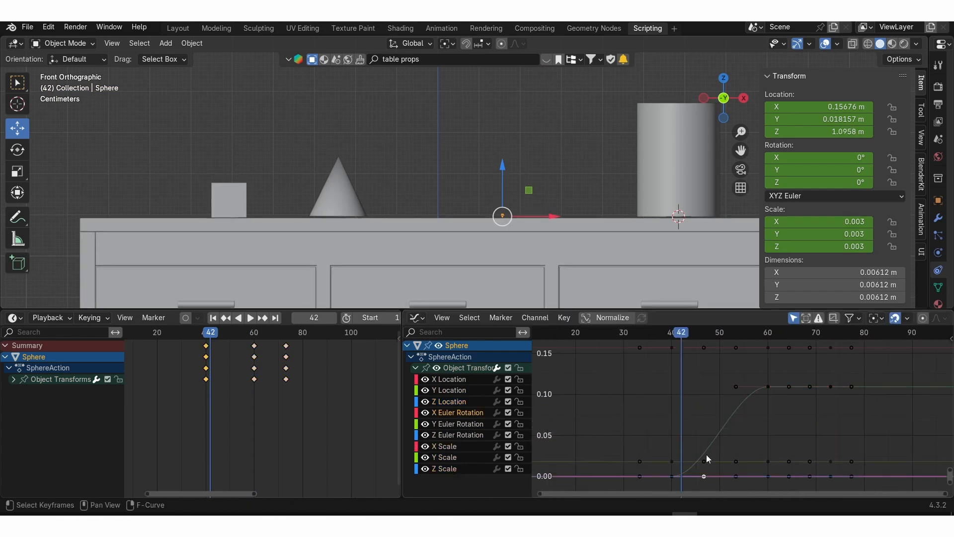
pyautogui.scroll(3, 716, 454)
pyautogui.click(685, 460)
pyautogui.moveTo(686, 460); pyautogui.dragTo(645, 358)
pyautogui.click(685, 460)
pyautogui.click(684, 460)
pyautogui.moveTo(685, 460); pyautogui.dragTo(644, 355)
pyautogui.click(685, 460)
pyautogui.press('space')
pyautogui.click(195, 332)
pyautogui.press('space')
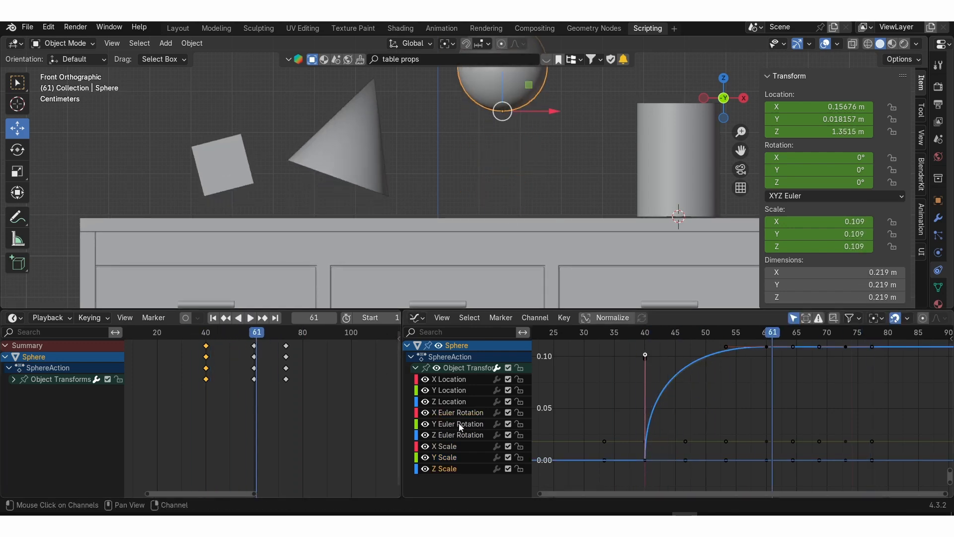
# Raise the sphere's frame 40 Z Location handle straight up to about 1.24 and set the frame 60 key's incoming handle to about frame 48
pyautogui.doubleClick(451, 401)
pyautogui.keyDown('ctrl'); pyautogui.moveTo(737, 404); pyautogui.dragTo(718, 472, button='middle'); pyautogui.keyUp('ctrl')
pyautogui.keyDown('ctrl'); pyautogui.moveTo(715, 472); pyautogui.dragTo(745, 397, button='middle'); pyautogui.keyUp('ctrl')
pyautogui.moveTo(749, 471); pyautogui.dragTo(663, 423)
pyautogui.moveTo(714, 387); pyautogui.dragTo(692, 388)
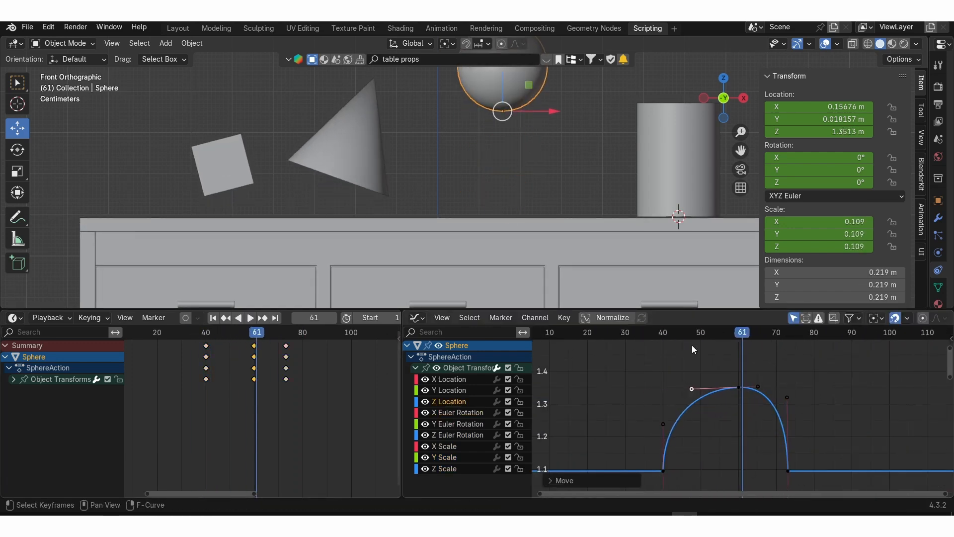
# Play back the sphere's pop-up from about frame 40 and shift all of its keyframes later in time
pyautogui.click(205, 332)
pyautogui.press('space')
pyautogui.press('space')
pyautogui.click(209, 332)
pyautogui.press('space')
pyautogui.press('space')
pyautogui.press('a')
pyautogui.press('g')
pyautogui.click(334, 392)
# Retime the sphere's keyframes to about frames 57, 71 and 82 and play back the animation
pyautogui.moveTo(319, 401); pyautogui.dragTo(281, 345)
pyautogui.click(233, 331)
pyautogui.press('space')
pyautogui.click(234, 332)
pyautogui.press('space')
pyautogui.press('a')
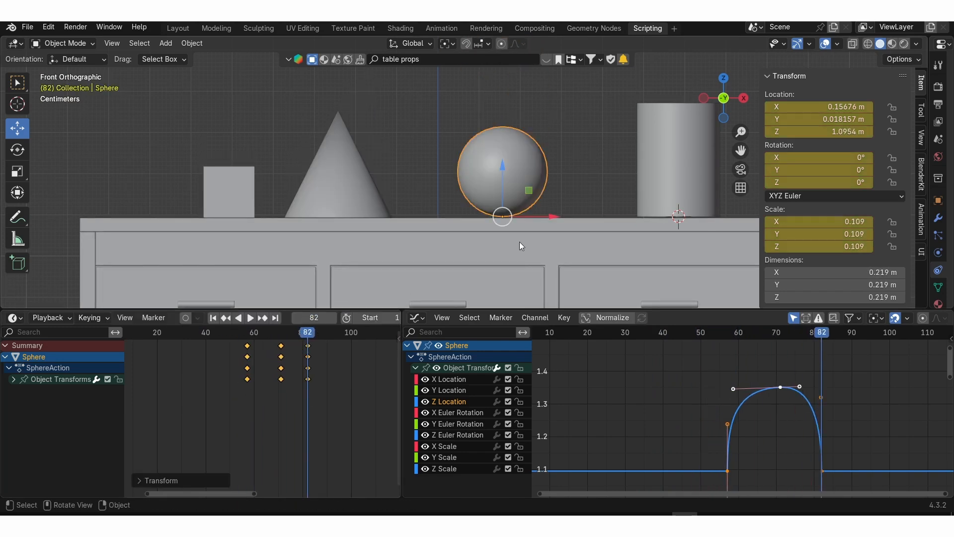
# Adjust the cylinder's height on the cabinet top to Z 1.094 m, keyframe it and move that keyframe to frame 80
pyautogui.click(678, 164)
pyautogui.click(228, 333)
pyautogui.press('space')
pyautogui.press('space')
pyautogui.click(205, 332)
pyautogui.keyDown('shift'); pyautogui.moveTo(675, 191); pyautogui.dragTo(612, 171, button='middle'); pyautogui.keyUp('shift')
pyautogui.press('g')
pyautogui.press('z')
pyautogui.click(605, 175)
pyautogui.press('i')
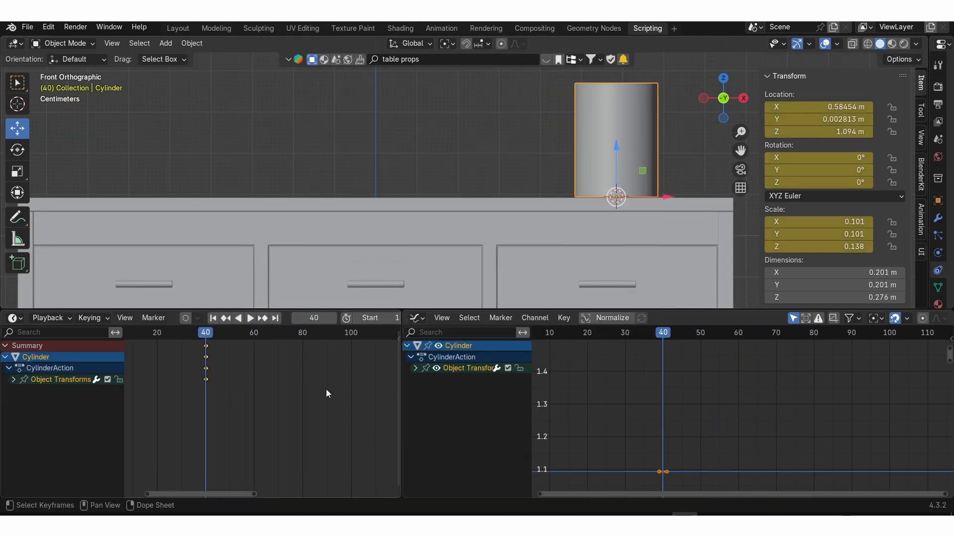
pyautogui.moveTo(206, 367); pyautogui.dragTo(303, 368)
pyautogui.hotkey('ctrl', 's')
pyautogui.moveTo(820, 222); pyautogui.dragTo(819, 247)
pyautogui.press('Return')
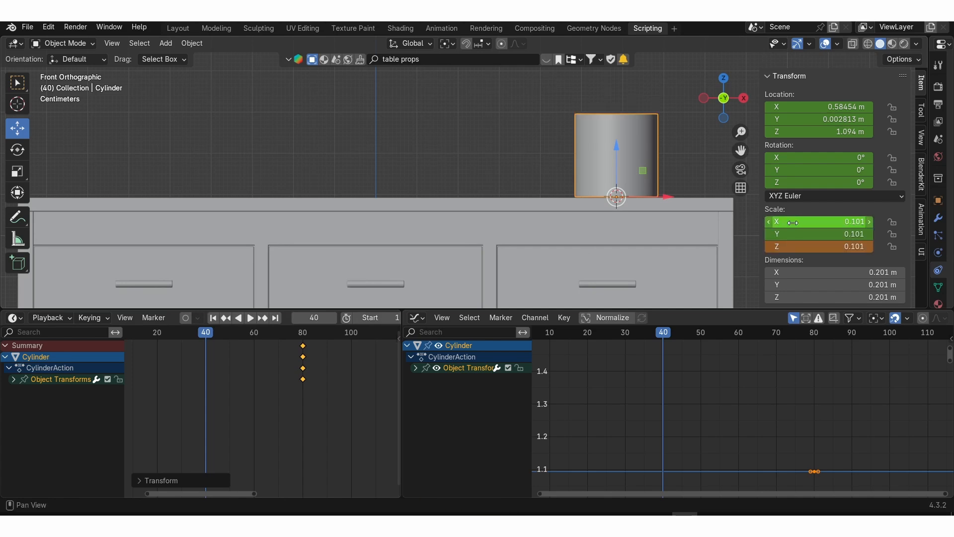
pyautogui.hotkey('ctrl', 'z')
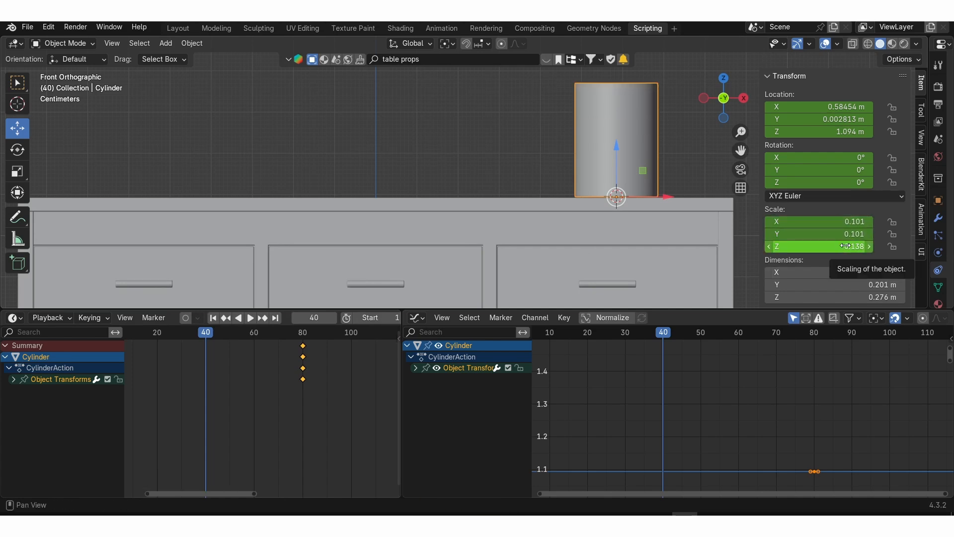
# Keyframe the cylinder with Z scale 0 at frame 40, and raised to Z 1.1998 m with -11.718° Y rotation at frame 60
pyautogui.press('BackSpace')
pyautogui.press('i')
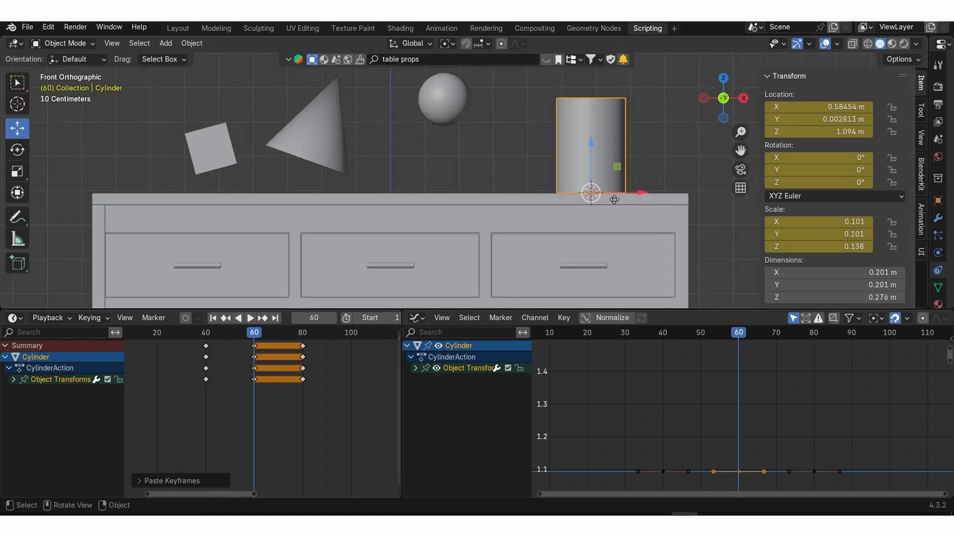
pyautogui.press('r')
pyautogui.press('i')
# Reshape the cylinder's Z Location curve by adjusting its keyframe handles between frames 40 and 80
pyautogui.keyDown('ctrl'); pyautogui.moveTo(745, 470); pyautogui.dragTo(763, 428, button='middle'); pyautogui.keyUp('ctrl')
pyautogui.moveTo(671, 473); pyautogui.dragTo(642, 443)
pyautogui.press('g')
pyautogui.click(747, 473)
pyautogui.click(806, 469)
pyautogui.press('g')
pyautogui.click(842, 396)
# On the cylinder's Y Euler Rotation curve, lower the frame 80 incoming handle straight down to about -11°
pyautogui.click(457, 425)
pyautogui.press('Home')
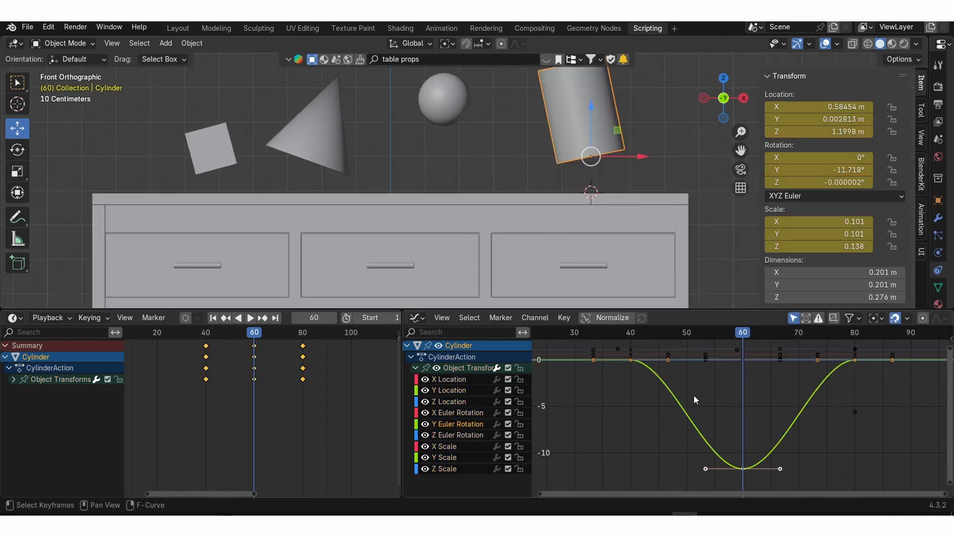
pyautogui.click(817, 361)
pyautogui.press('g')
pyautogui.click(853, 463)
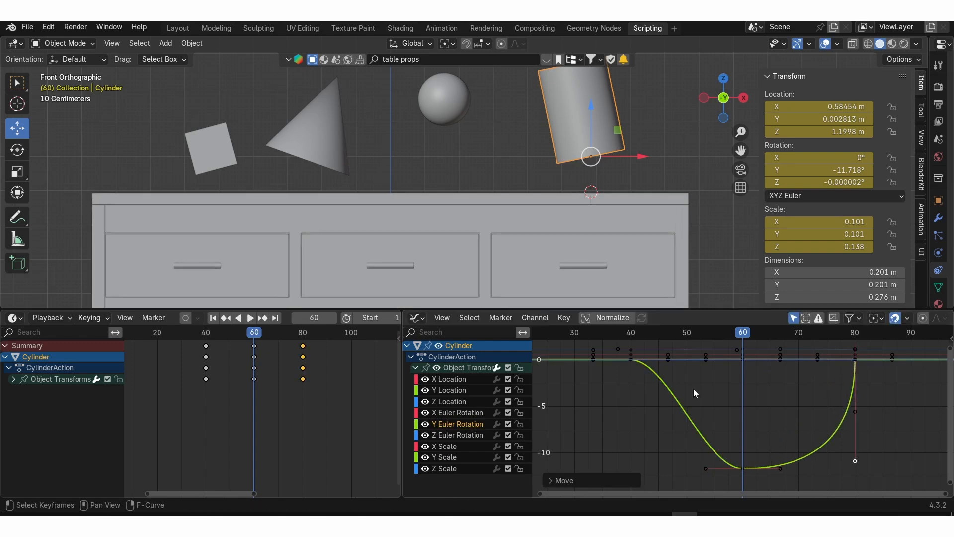
# Stretch the cylinder's frame 40 Y Euler Rotation handle to about frame 58 and play back the animation
pyautogui.click(668, 359)
pyautogui.click(669, 359)
pyautogui.click(669, 359)
pyautogui.press('g')
pyautogui.click(733, 365)
pyautogui.click(615, 333)
pyautogui.press('space')
pyautogui.press('space')
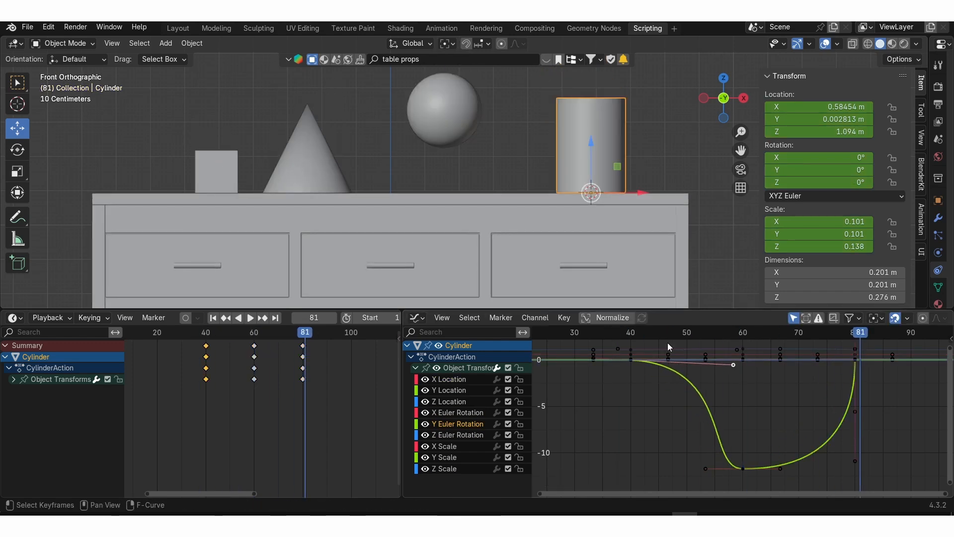
pyautogui.press('space')
pyautogui.press('space')
# On the cylinder's Z Scale curve, raise the frame 40 handle to about 0.11 and stretch the frame 60 incoming handle to about frame 48
pyautogui.click(447, 446)
pyautogui.keyDown('shift'); pyautogui.click(450, 458); pyautogui.keyUp('shift')
pyautogui.keyDown('shift'); pyautogui.click(455, 469); pyautogui.keyUp('shift')
pyautogui.press('Home')
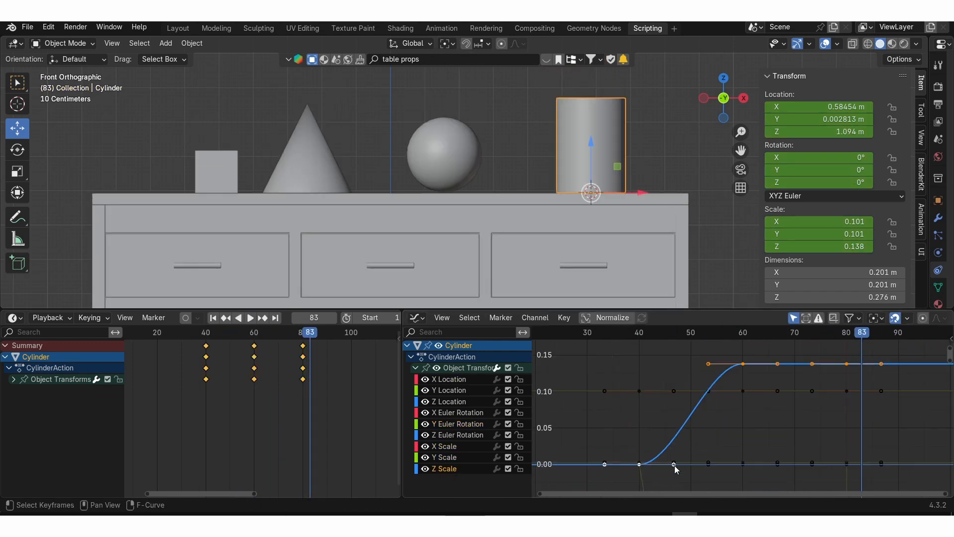
pyautogui.click(675, 465)
pyautogui.press('g')
pyautogui.click(637, 333)
pyautogui.press('space')
pyautogui.press('space')
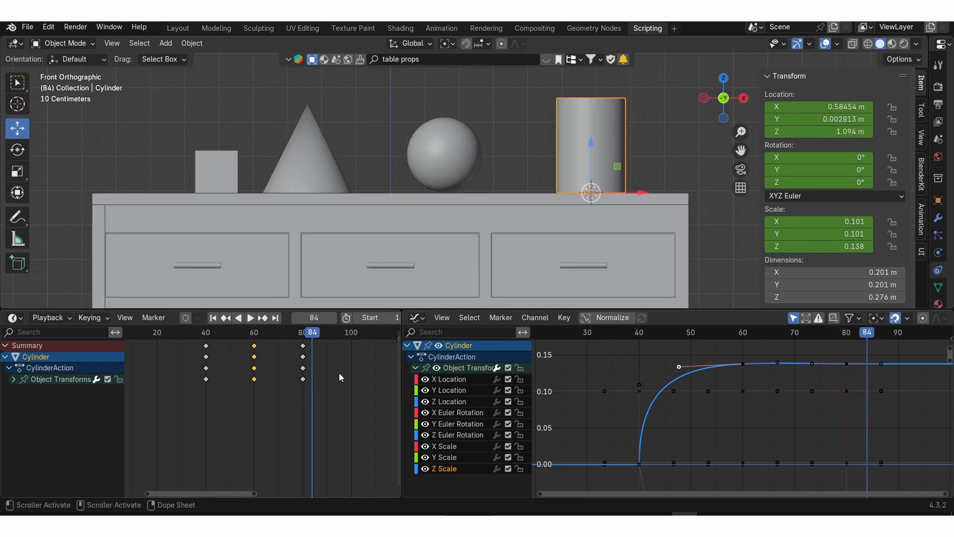
# Retime the cylinder's keyframes to frames 55, 75 and 85, checking the playback
pyautogui.press('g')
pyautogui.click(219, 332)
pyautogui.press('space')
pyautogui.click(201, 334)
pyautogui.press('space')
pyautogui.press('a')
pyautogui.press('g')
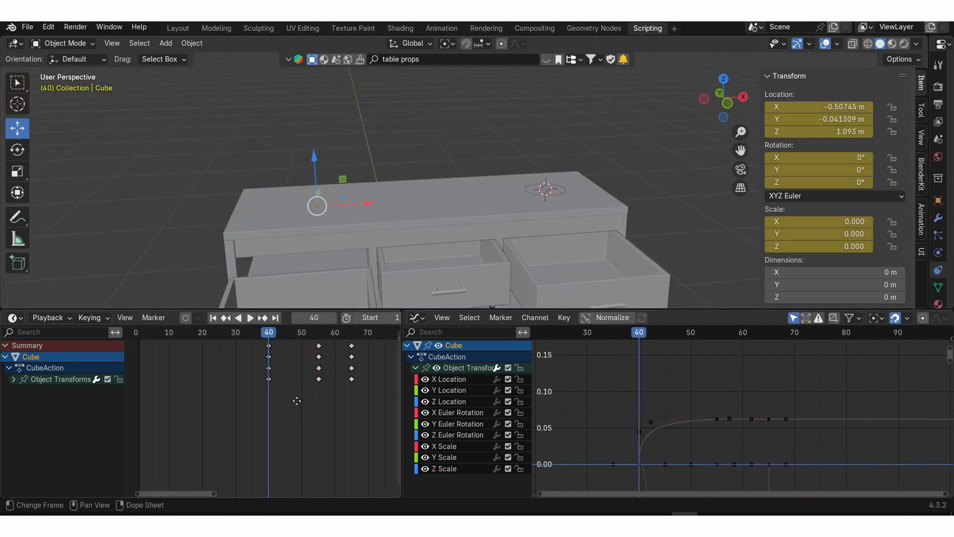
# Move the cylinder out along X to 3.7108 m, keyframe it at frame 54 and review the playback from about frame 20
pyautogui.click(546, 189)
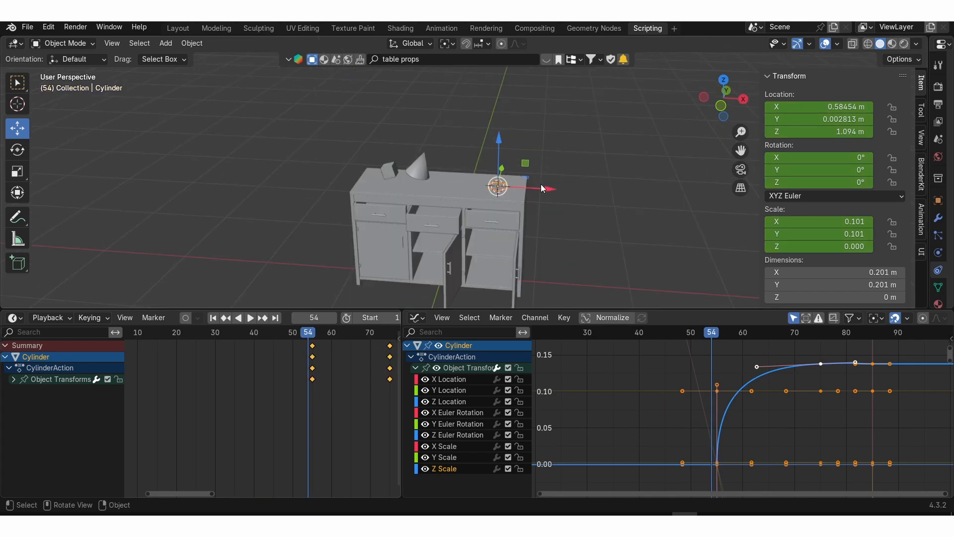
pyautogui.press('g')
pyautogui.click(618, 217)
pyautogui.press('i')
pyautogui.click(618, 217)
pyautogui.press('space')
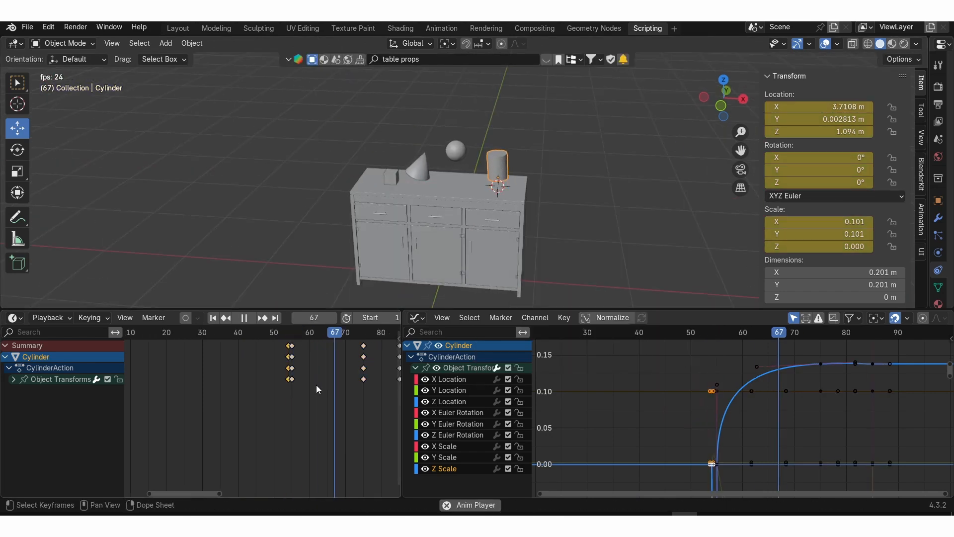
pyautogui.click(249, 331)
pyautogui.moveTo(249, 331); pyautogui.dragTo(167, 331)
pyautogui.press('space')
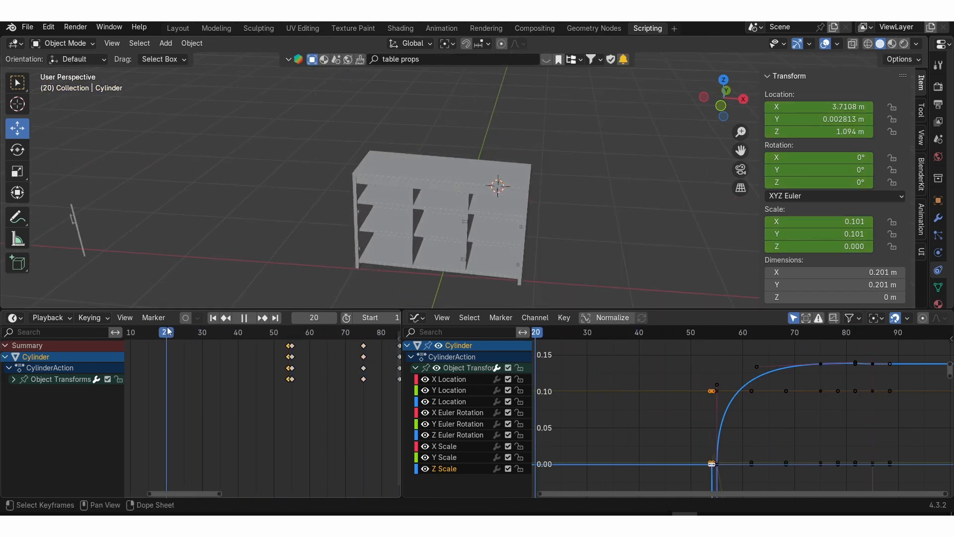
# Return to frame 1, enlarge the 3D viewport and add a camera
pyautogui.scroll(-3, 604, 120)
pyautogui.moveTo(517, 183); pyautogui.dragTo(532, 188, button='middle')
pyautogui.hotkey('shift', 'Left')
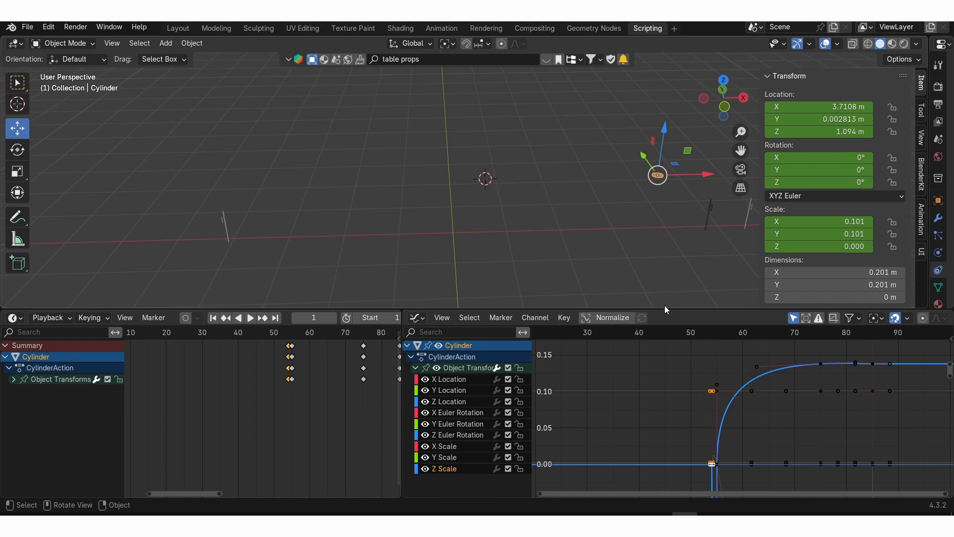
pyautogui.moveTo(664, 305); pyautogui.dragTo(636, 423)
pyautogui.hotkey('shift', 'a')
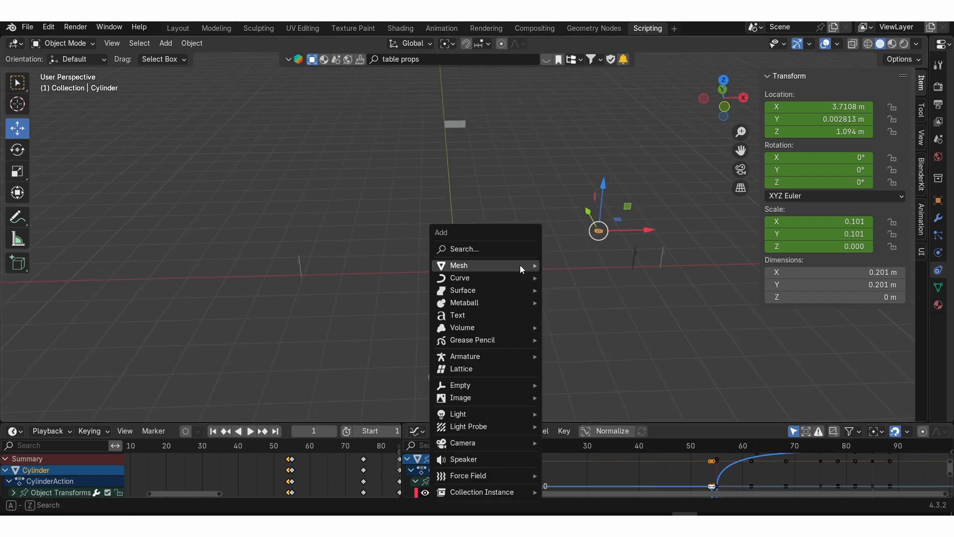
pyautogui.moveTo(483, 442)
pyautogui.click(597, 442)
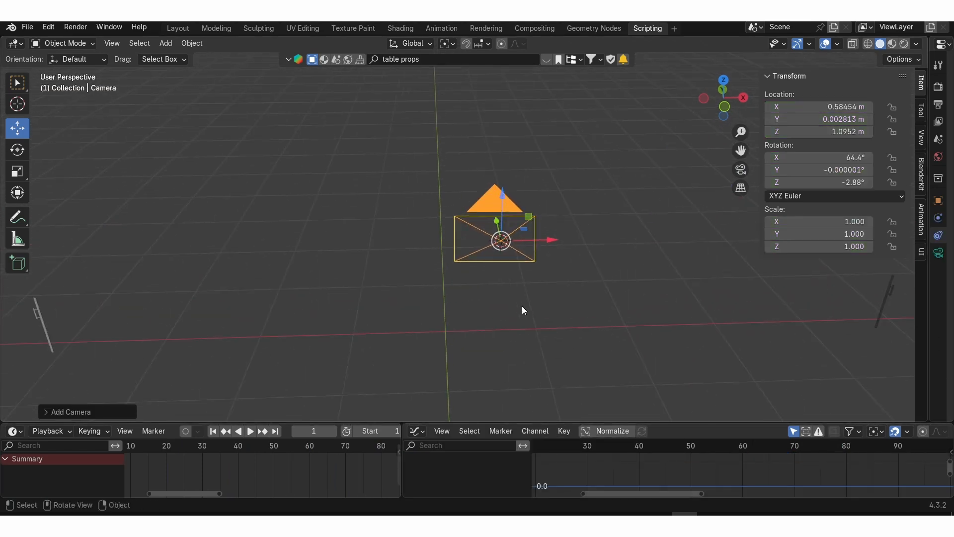
# Play the animation, scrub to frame 66 and add a plane mesh
pyautogui.press('space')
pyautogui.press('space')
pyautogui.moveTo(253, 446); pyautogui.dragTo(331, 445)
pyautogui.moveTo(416, 309); pyautogui.dragTo(443, 302, button='middle')
pyautogui.scroll(3, 442, 302)
pyautogui.keyDown('shift'); pyautogui.moveTo(443, 303); pyautogui.dragTo(443, 205, button='middle'); pyautogui.keyUp('shift')
pyautogui.scroll(-2, 444, 205)
pyautogui.scroll(2, 443, 205)
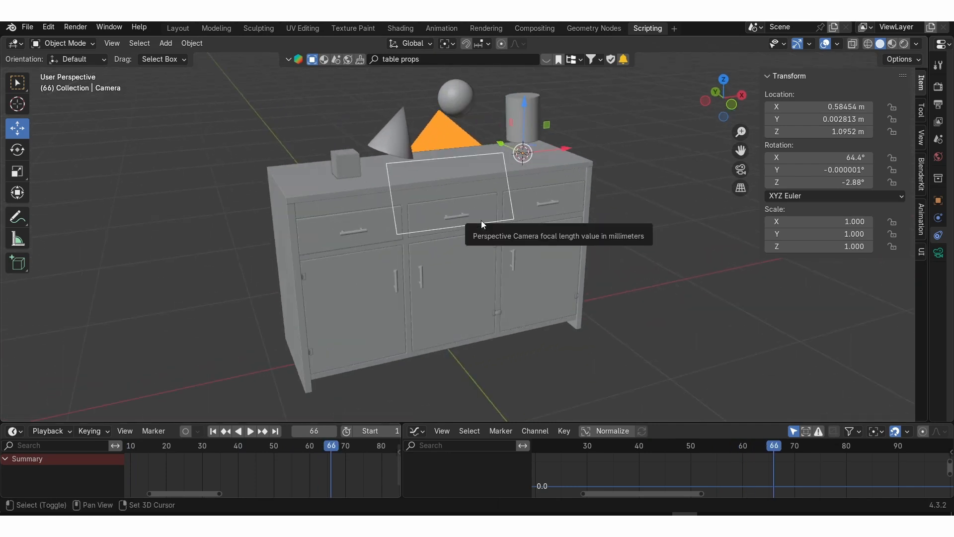
pyautogui.hotkey('shift', 'a')
pyautogui.moveTo(463, 60)
pyautogui.click(515, 67)
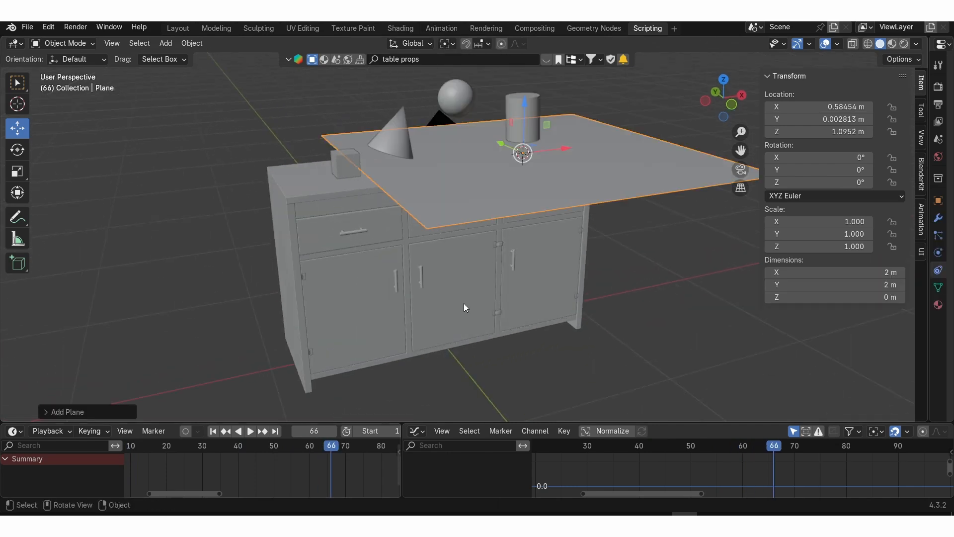
# Snap the plane to the cabinet body's origin using the 3D cursor and scale it up to about 3.512
pyautogui.moveTo(461, 292); pyautogui.dragTo(553, 343, button='middle')
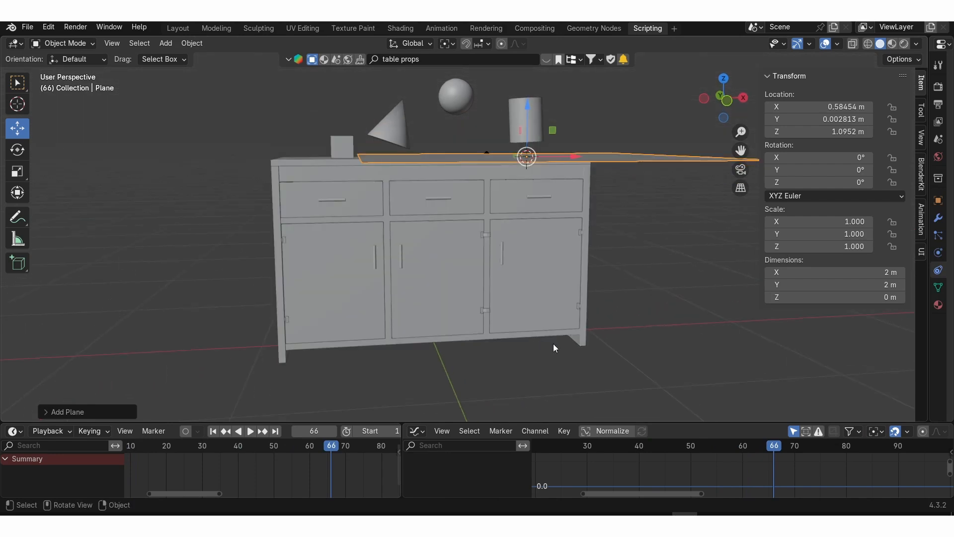
pyautogui.click(573, 343)
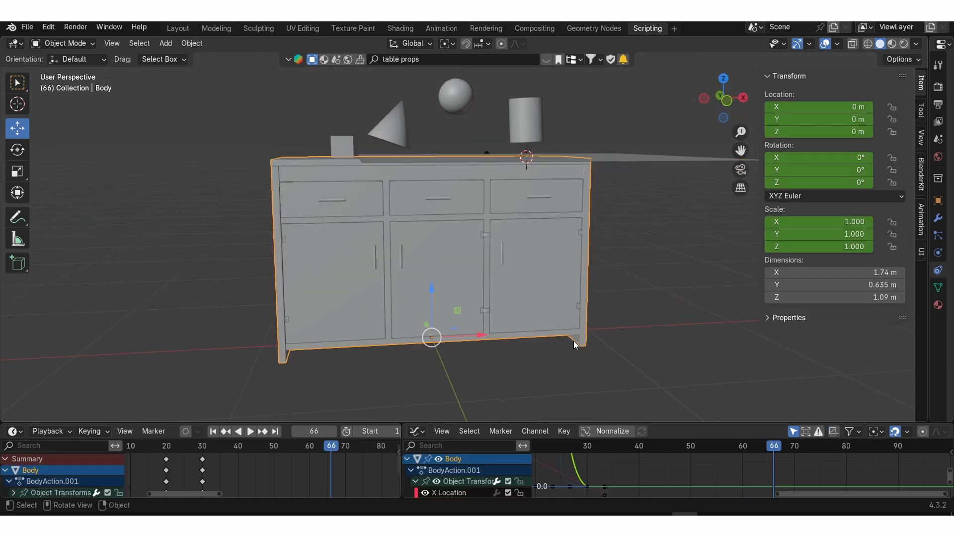
pyautogui.click(619, 156)
pyautogui.hotkey('shift', 's')
pyautogui.click(584, 79)
pyautogui.press('s')
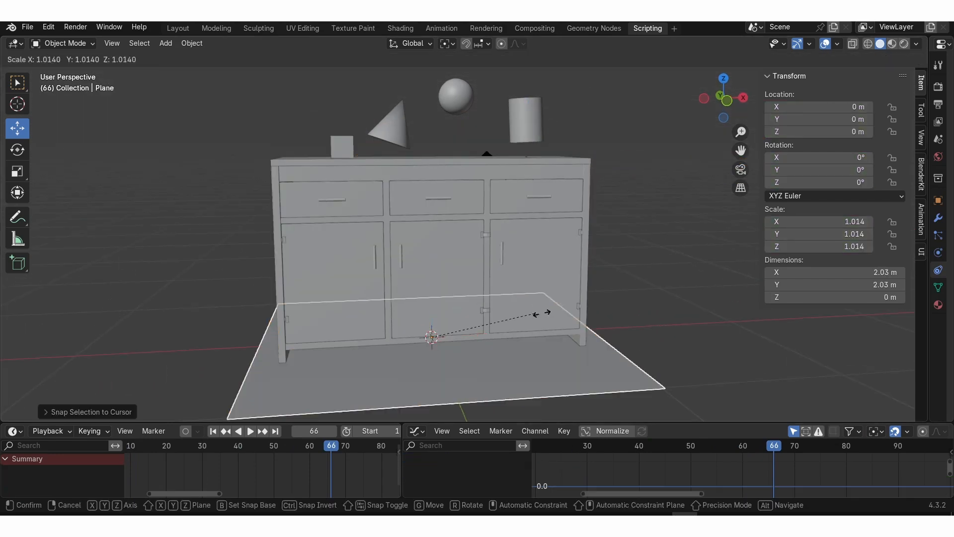
pyautogui.click(817, 318)
# Frame the cabinet and its props at an angle and align the camera to that view
pyautogui.scroll(-4, 523, 258)
pyautogui.scroll(3, 522, 260)
pyautogui.moveTo(471, 269); pyautogui.dragTo(446, 213, button='middle')
pyautogui.press('ctrl+alt+KP_0')
pyautogui.scroll(-2, 480, 242)
pyautogui.scroll(1, 447, 240)
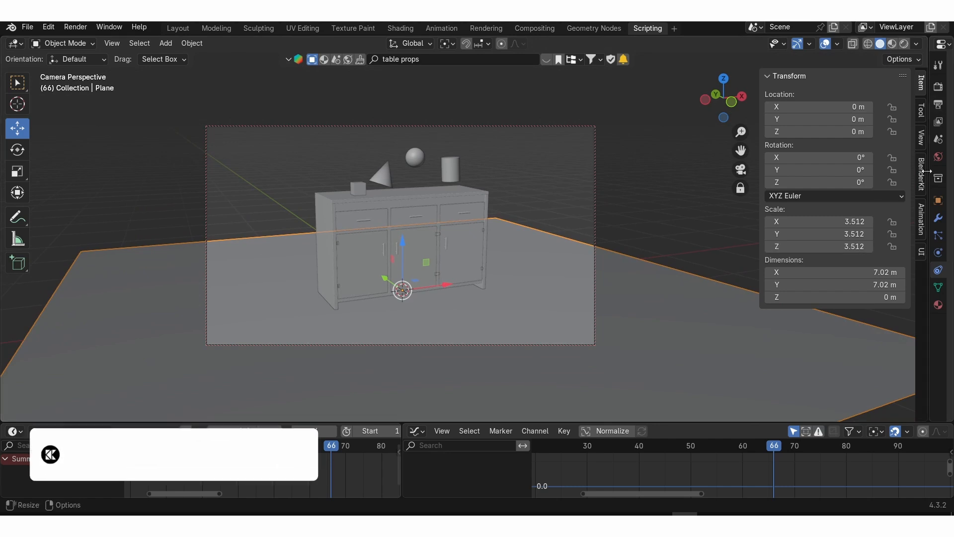
# Widen the properties editor, select the camera and set its focal length to 120 mm
pyautogui.moveTo(928, 158); pyautogui.dragTo(832, 158)
pyautogui.click(843, 48)
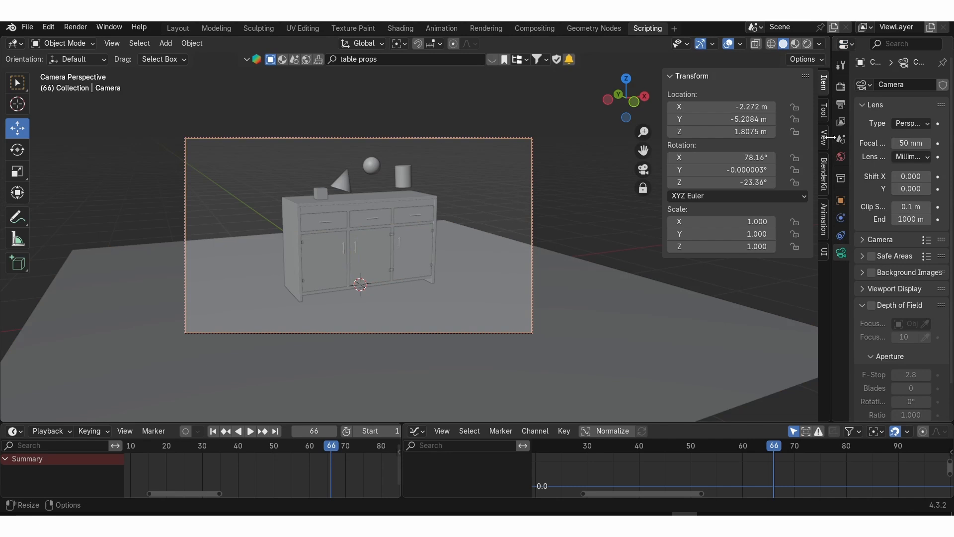
pyautogui.moveTo(830, 137); pyautogui.dragTo(780, 137)
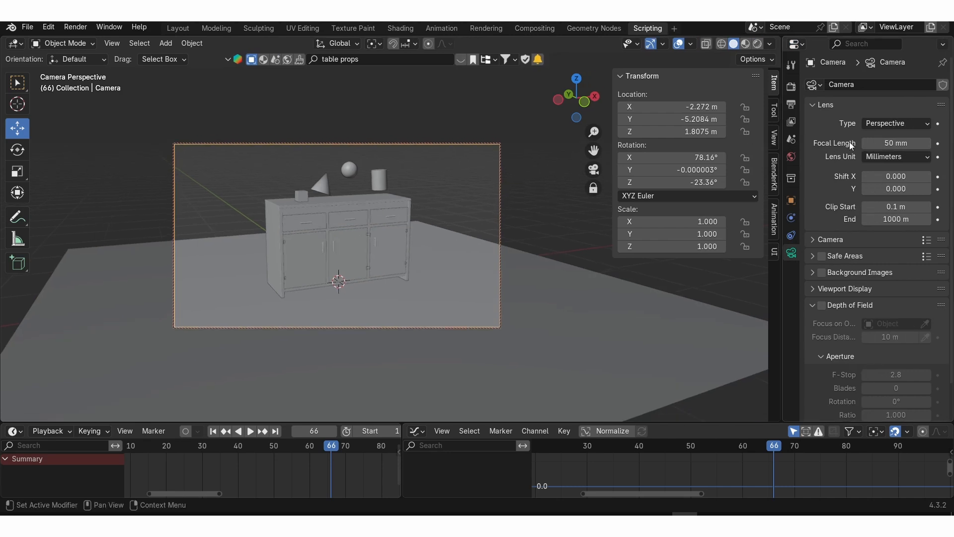
pyautogui.click(879, 143)
pyautogui.write('120')
pyautogui.press('Return')
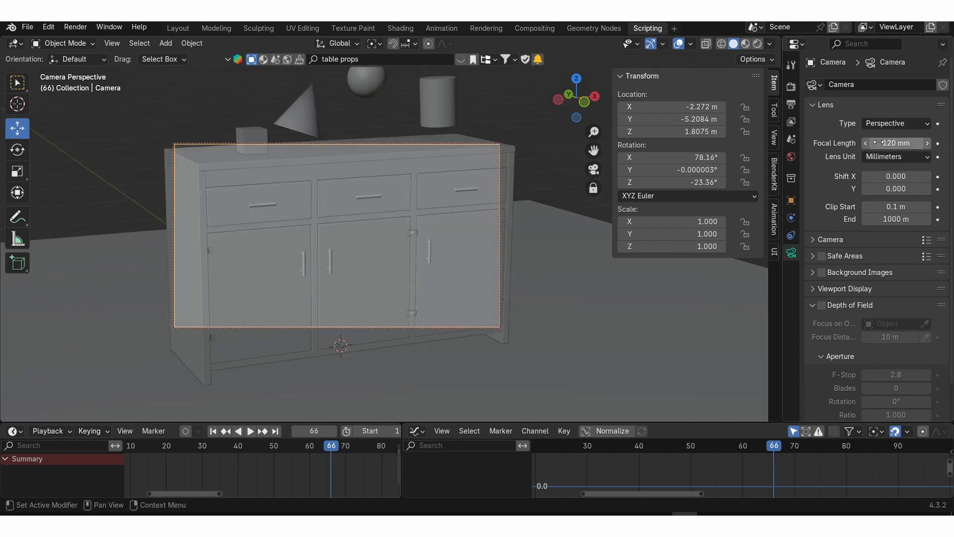
# Pull the camera back to X -4.8541, Y -11.758, Z 3.413 m and set its passepartout to 1.000
pyautogui.scroll(-5, 345, 227)
pyautogui.moveTo(346, 225); pyautogui.dragTo(347, 228, button='middle')
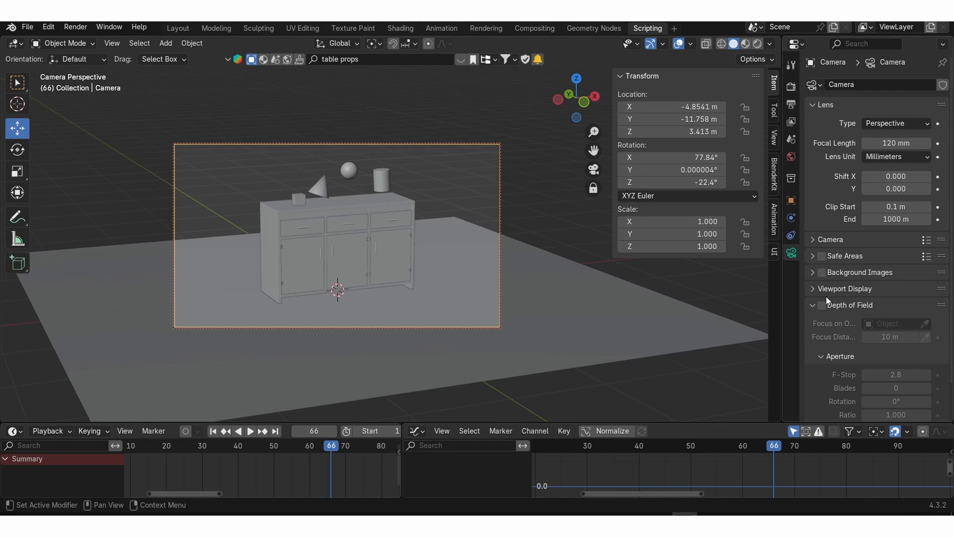
pyautogui.click(825, 292)
pyautogui.moveTo(905, 379); pyautogui.dragTo(929, 379)
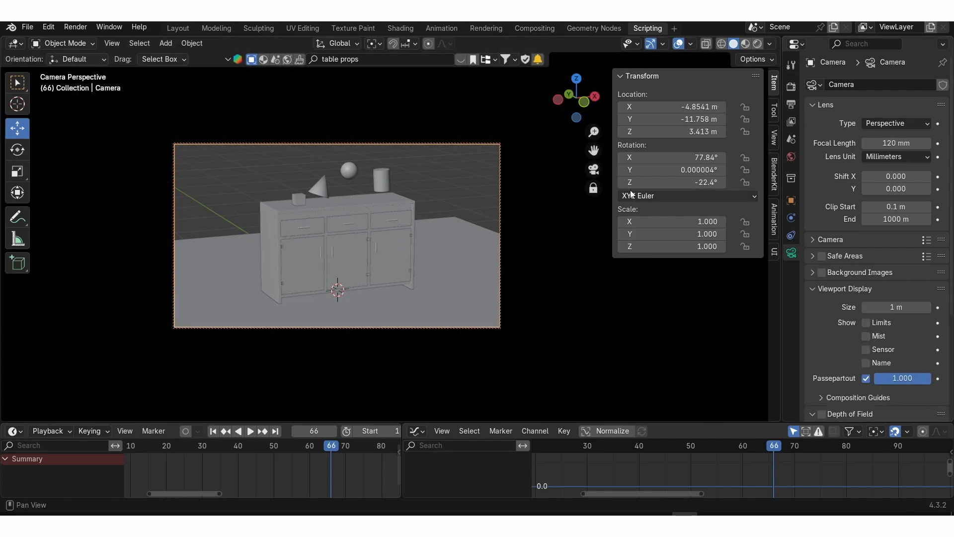
# Scale the ground plane up to about 15.923 so it fills the camera frame behind the cabinet
pyautogui.click(523, 258)
pyautogui.press('s')
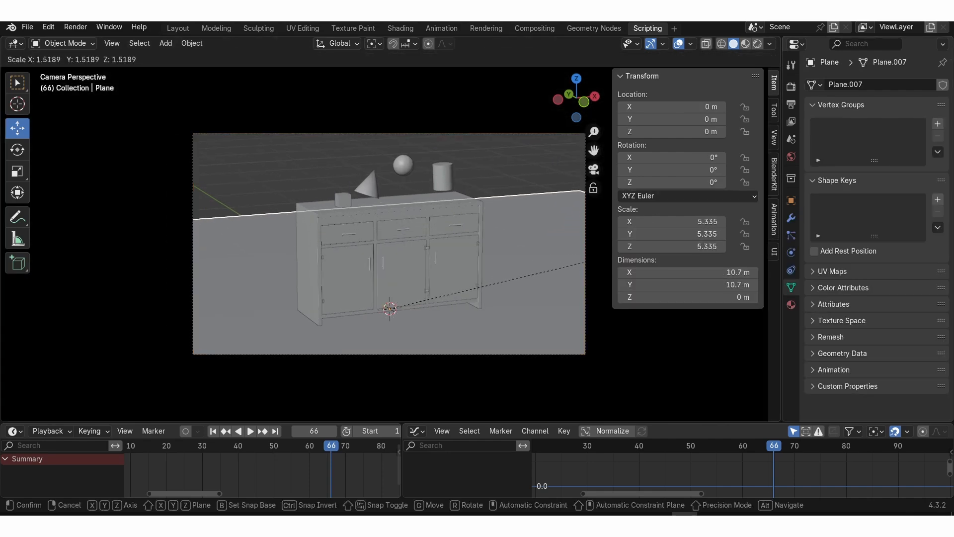
pyautogui.click(379, 227)
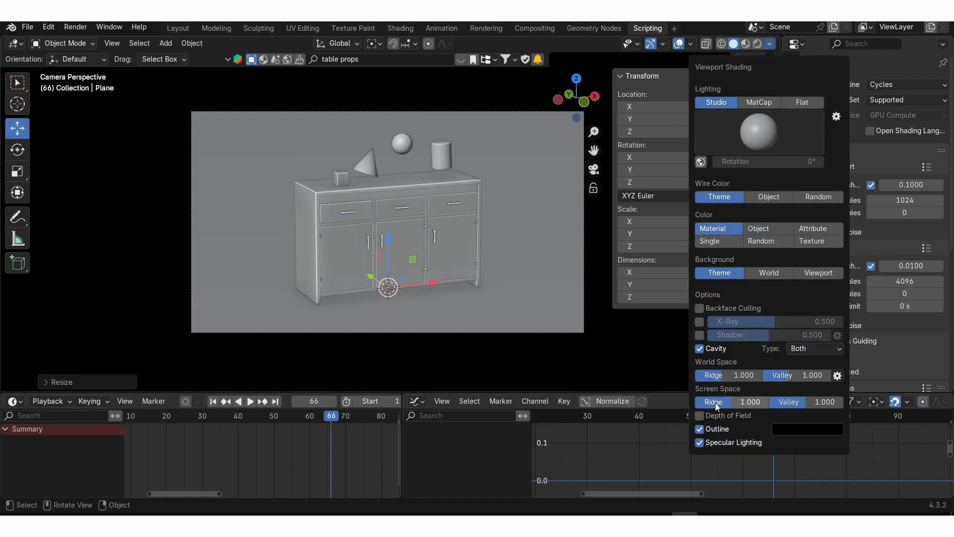
# Strengthen the world-space cavity shading of type Both and show the camera view maximized without overlays
pyautogui.moveTo(729, 376); pyautogui.dragTo(817, 379)
pyautogui.click(677, 44)
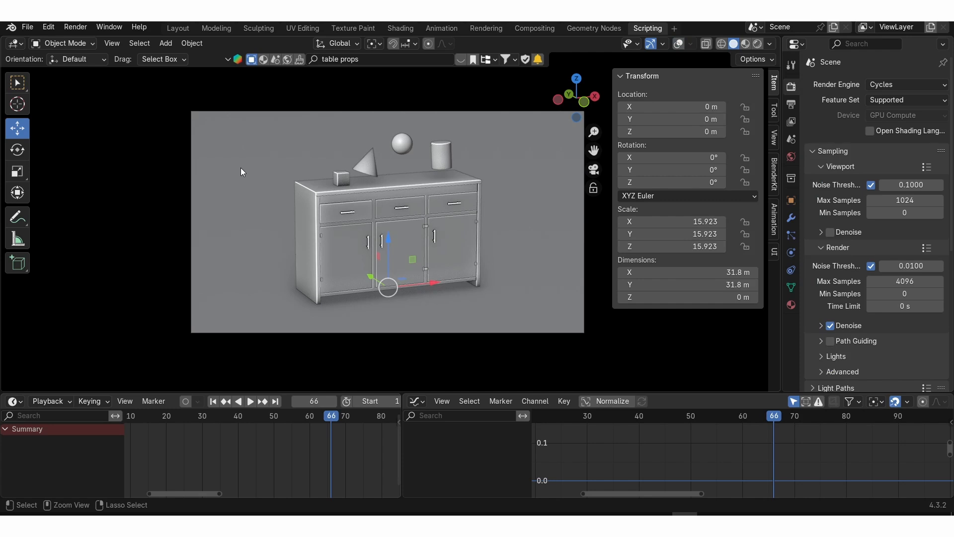
pyautogui.hotkey('ctrl', 'space')
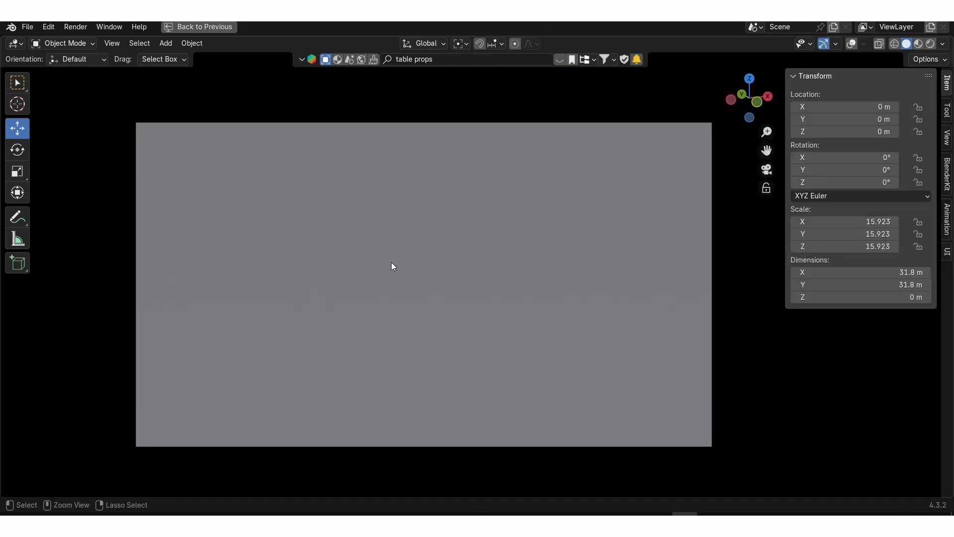
pyautogui.scroll(1, 392, 267)
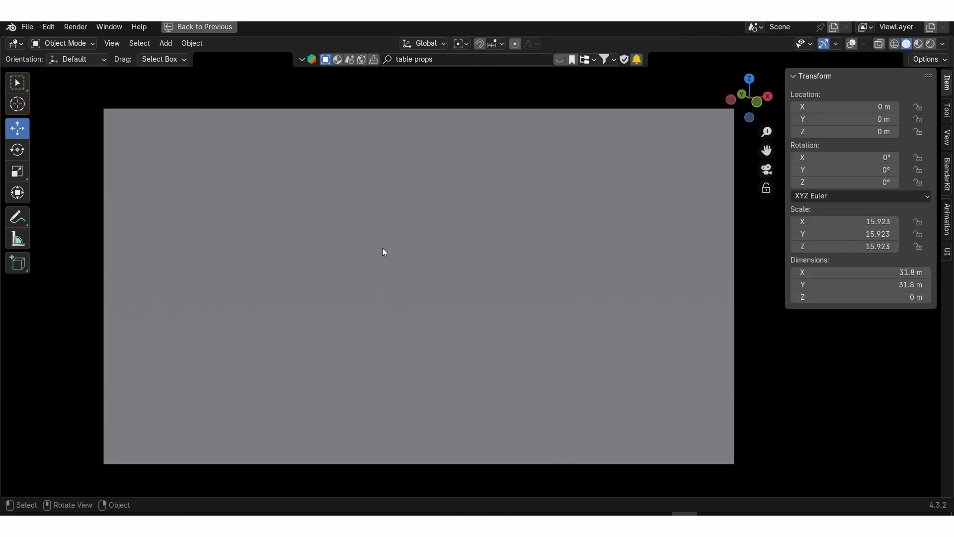